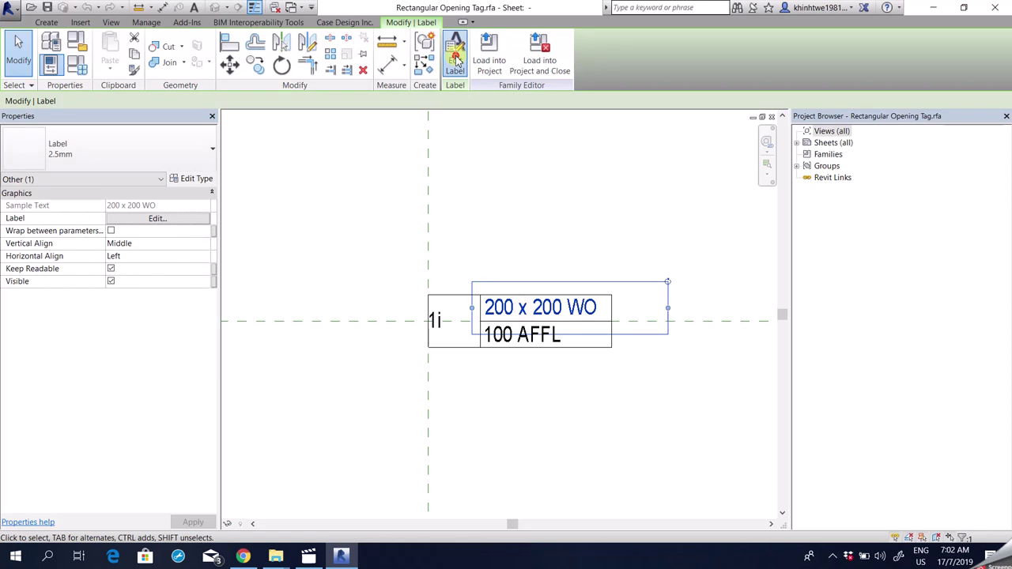
# Review the parameters, sample values and suffixes in the opening size label's definition, leaving them unedited
pyautogui.click(572, 188)
pyautogui.click(581, 199)
pyautogui.click(564, 208)
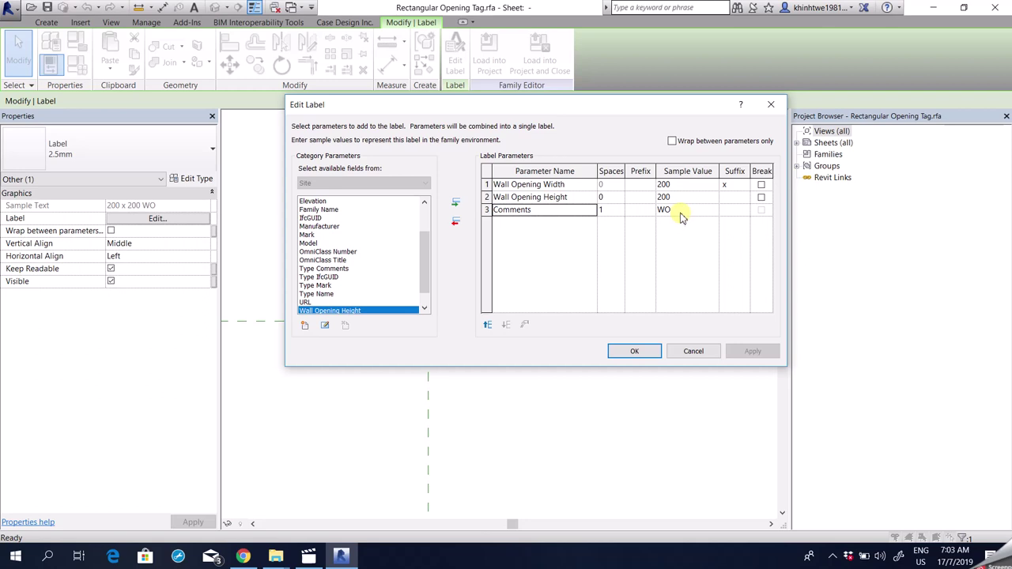
pyautogui.click(688, 349)
pyautogui.click(523, 417)
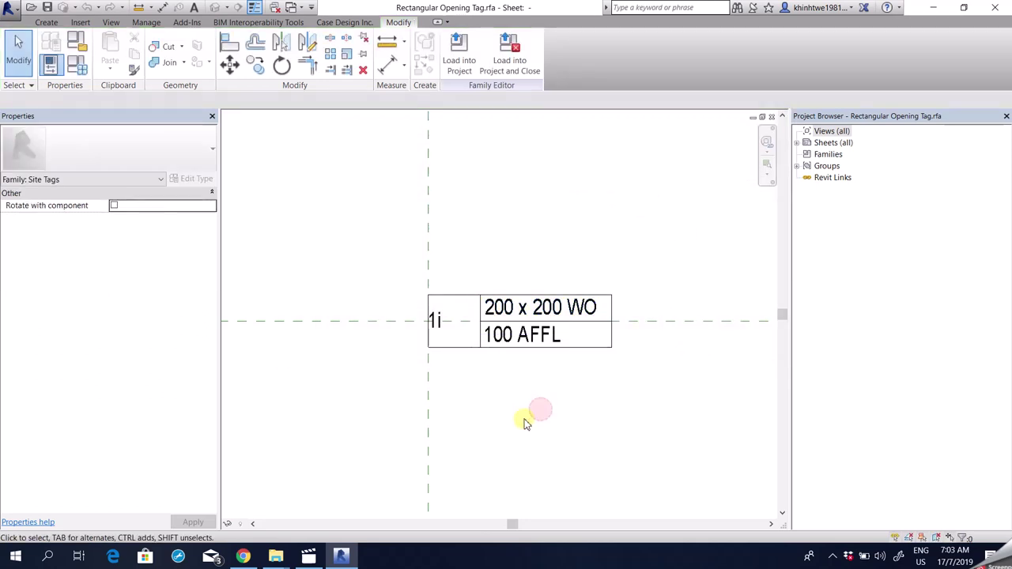
# Dimension the overall width and height of the tag's rectangular frame with aligned dimensions
pyautogui.scroll(1, 431, 255)
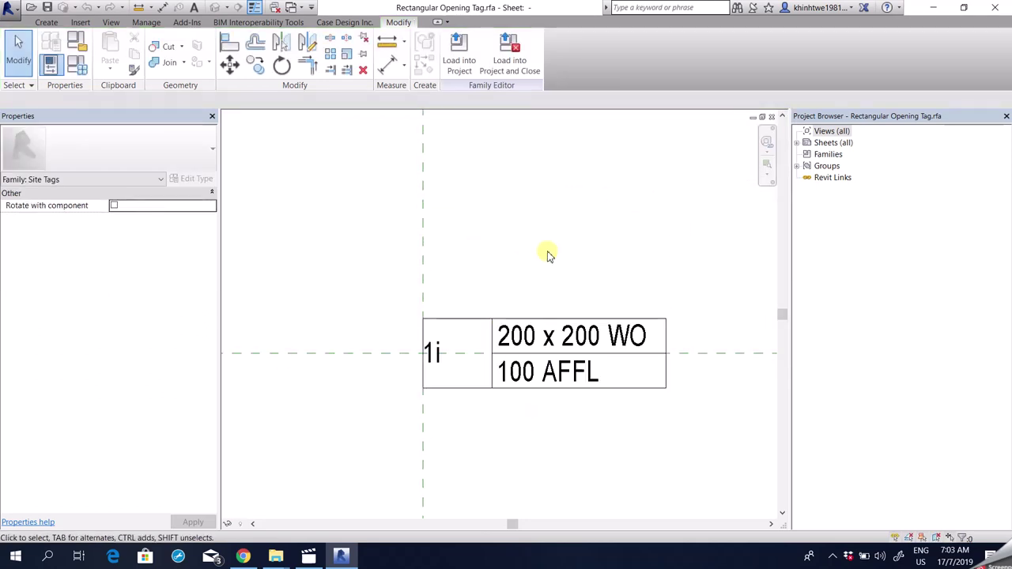
pyautogui.click(389, 61)
pyautogui.click(424, 276)
pyautogui.click(669, 324)
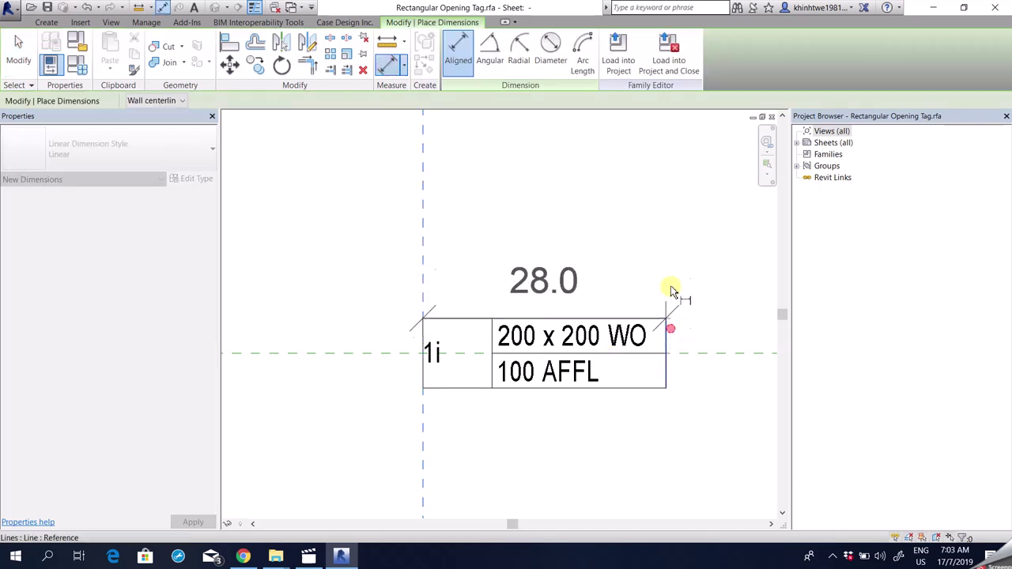
pyautogui.click(554, 237)
pyautogui.click(452, 318)
pyautogui.click(449, 388)
pyautogui.click(358, 430)
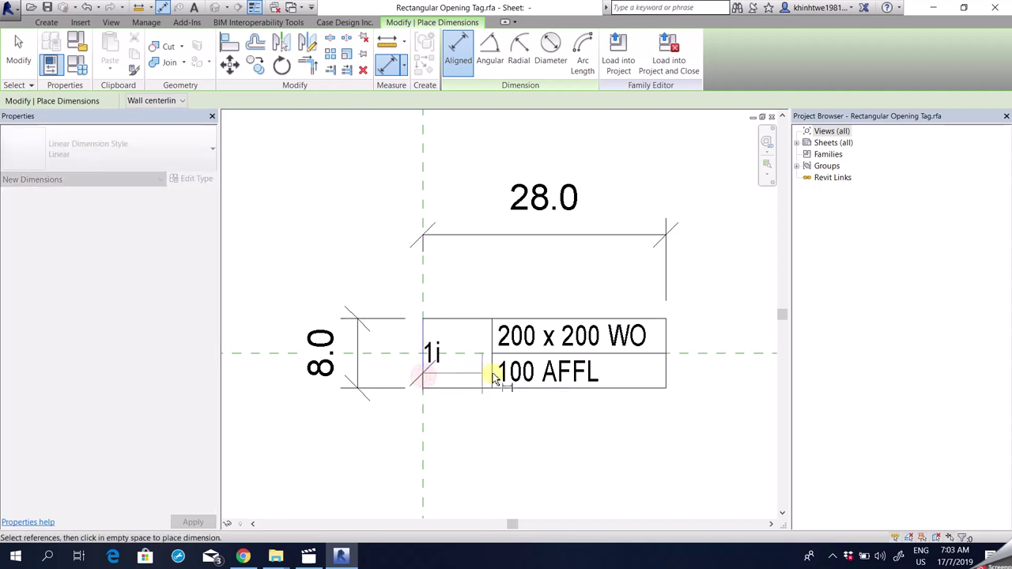
# Dimension the width of the tag frame's number cell, placing the aligned dimension below the frame
pyautogui.click(497, 377)
pyautogui.scroll(-1, 493, 253)
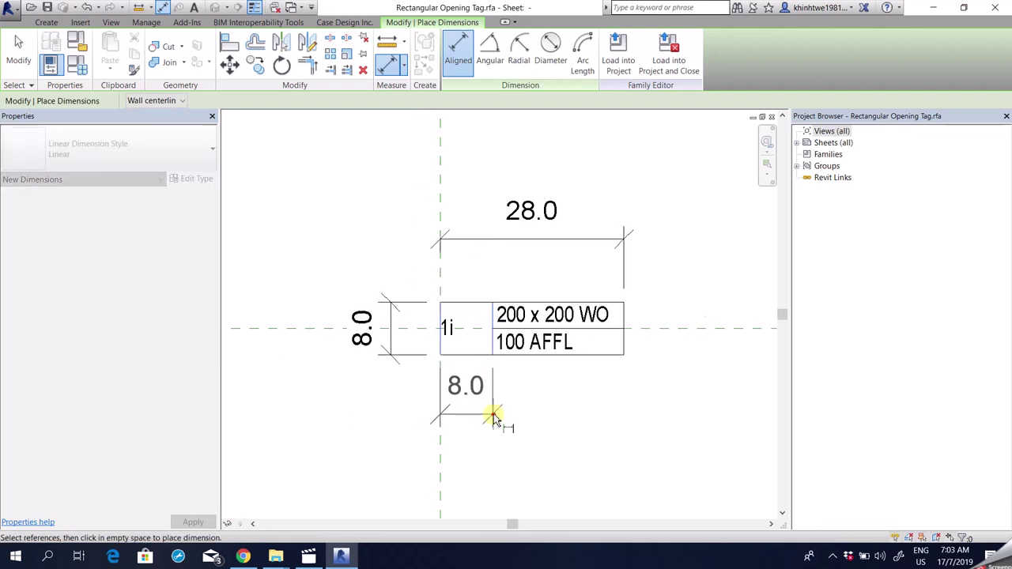
pyautogui.click(491, 417)
pyautogui.click(18, 49)
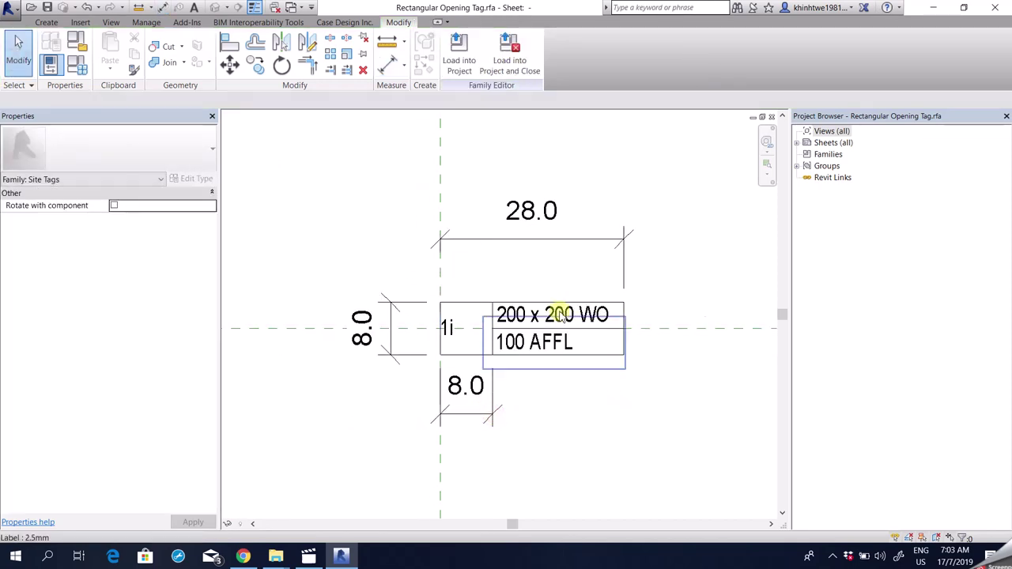
# Check the text size and other type properties of the 100 AFFL label without changing them
pyautogui.click(536, 345)
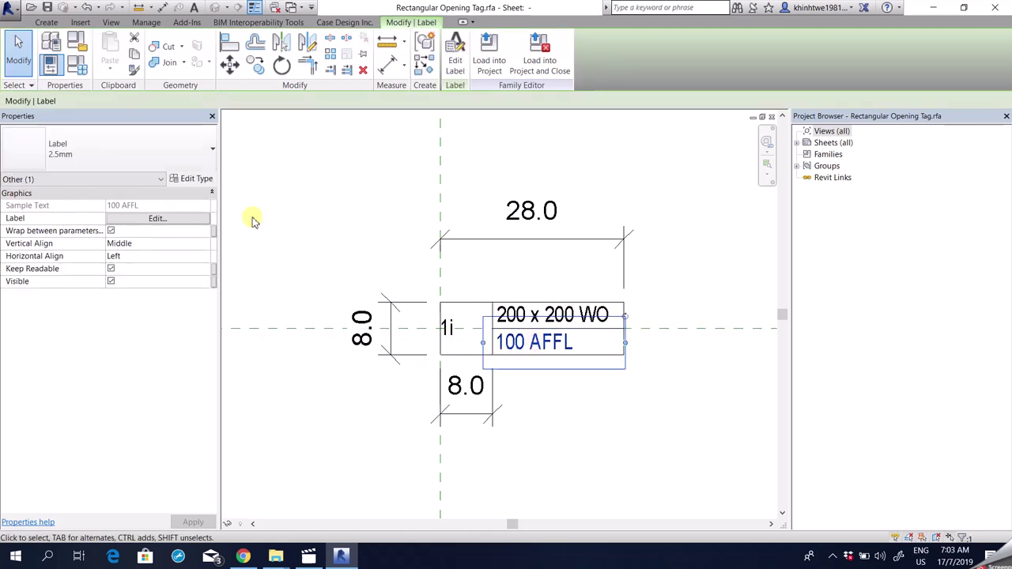
pyautogui.click(200, 180)
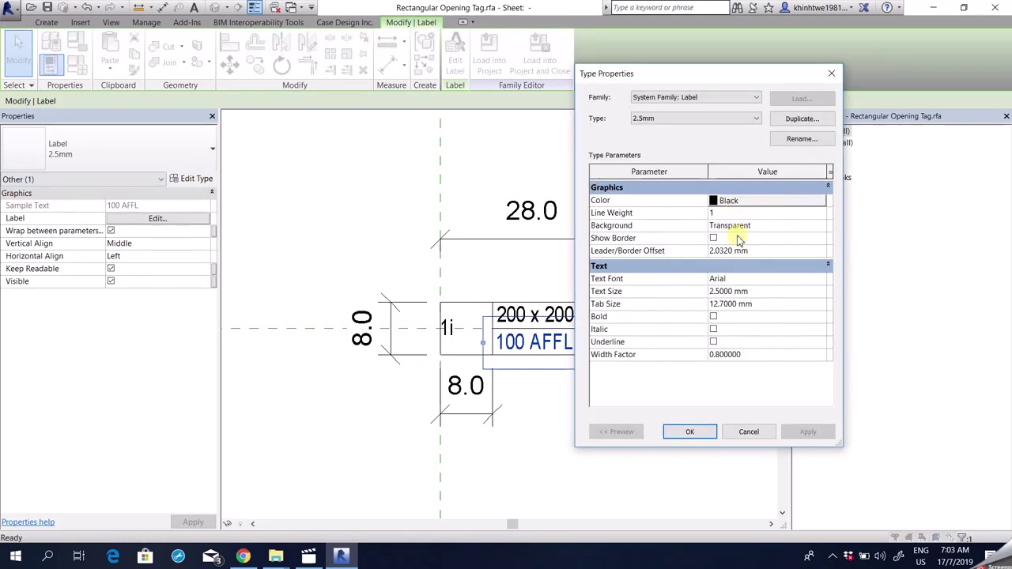
pyautogui.click(722, 290)
pyautogui.click(743, 431)
pyautogui.click(607, 445)
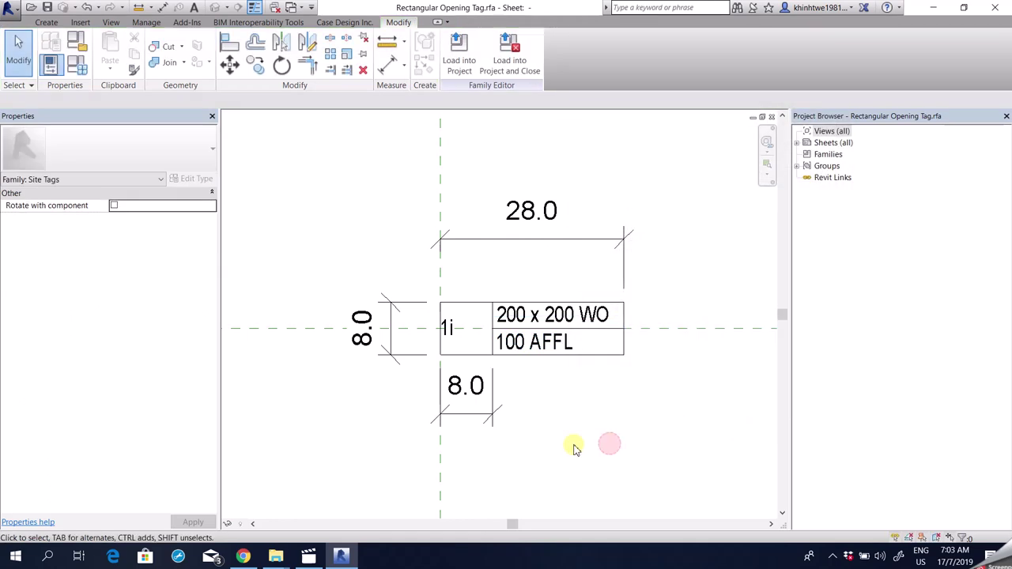
pyautogui.moveTo(322, 211); pyautogui.dragTo(321, 216, button='middle')
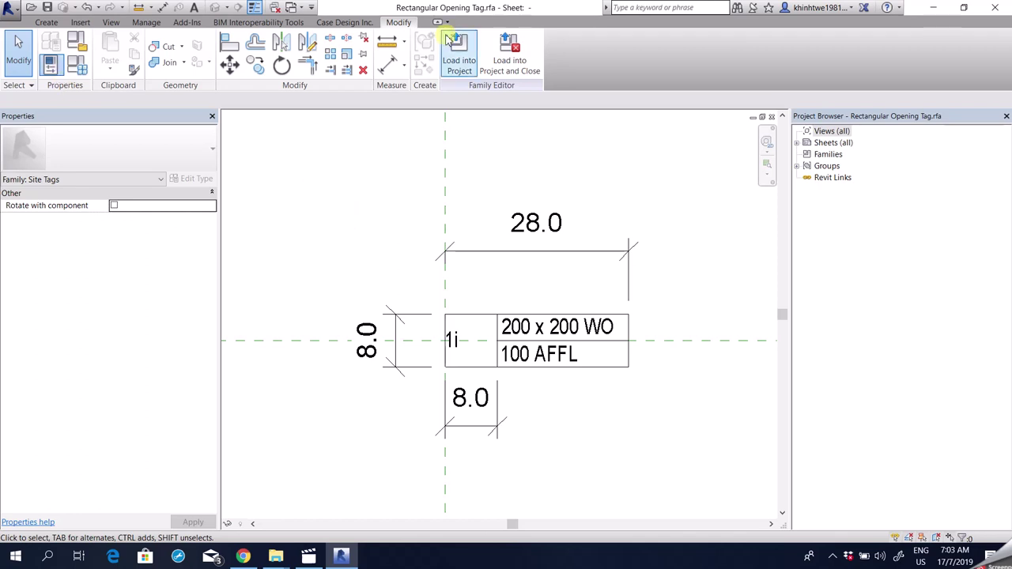
# Switch to the 3D view of Rectangular Opening.rfa and check its family category and parameters
pyautogui.click(294, 8)
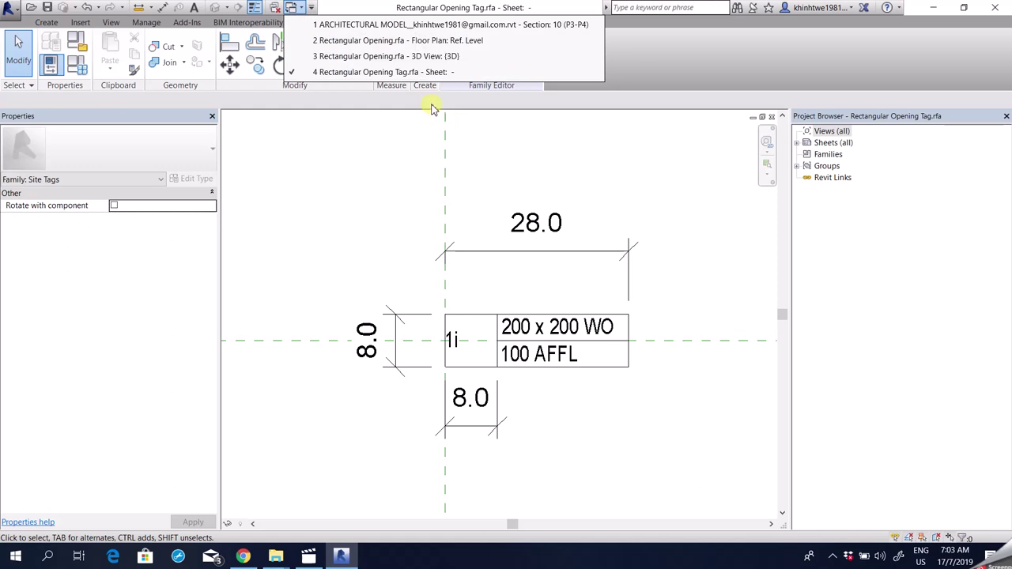
pyautogui.click(384, 57)
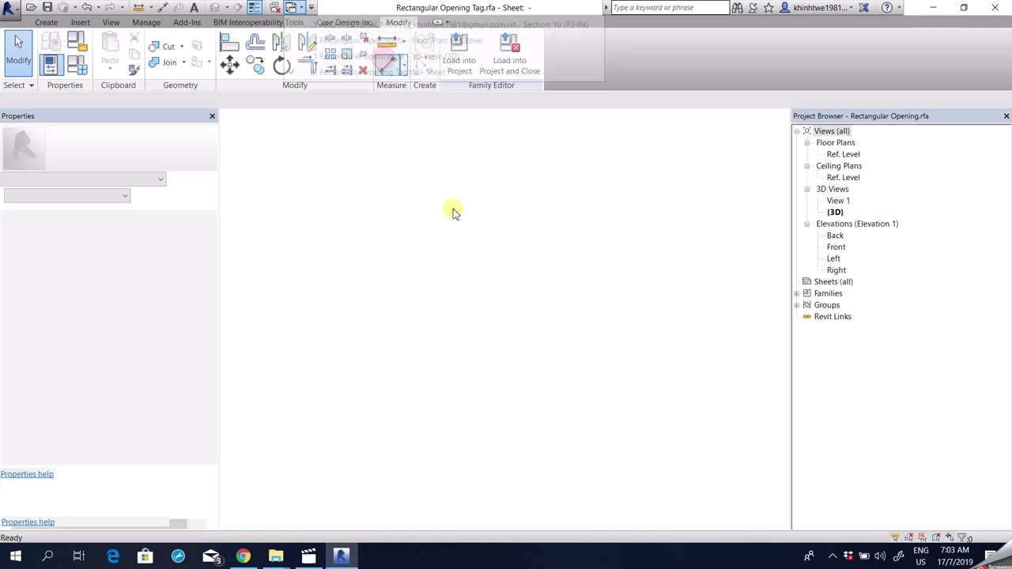
pyautogui.click(82, 48)
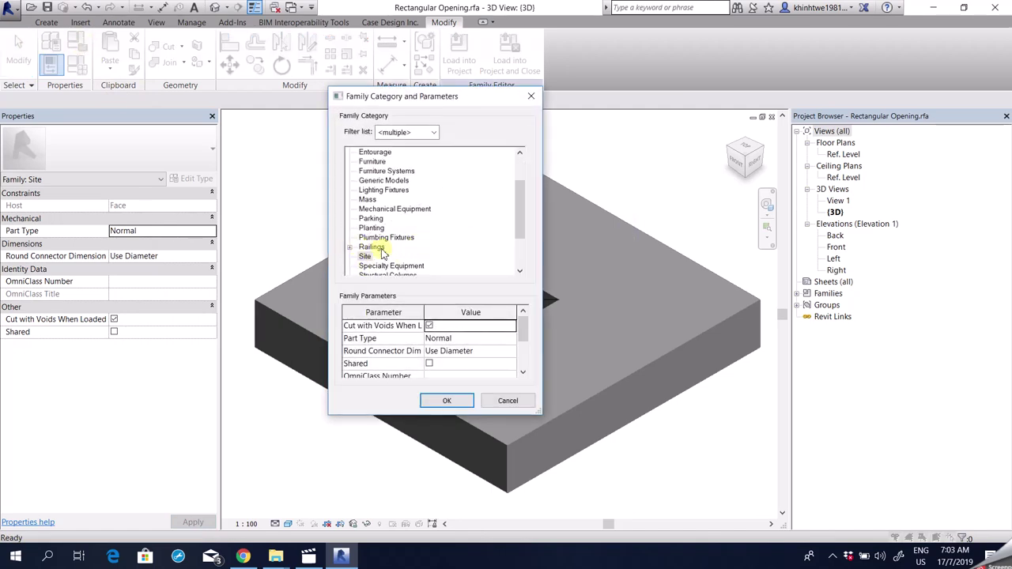
pyautogui.click(510, 399)
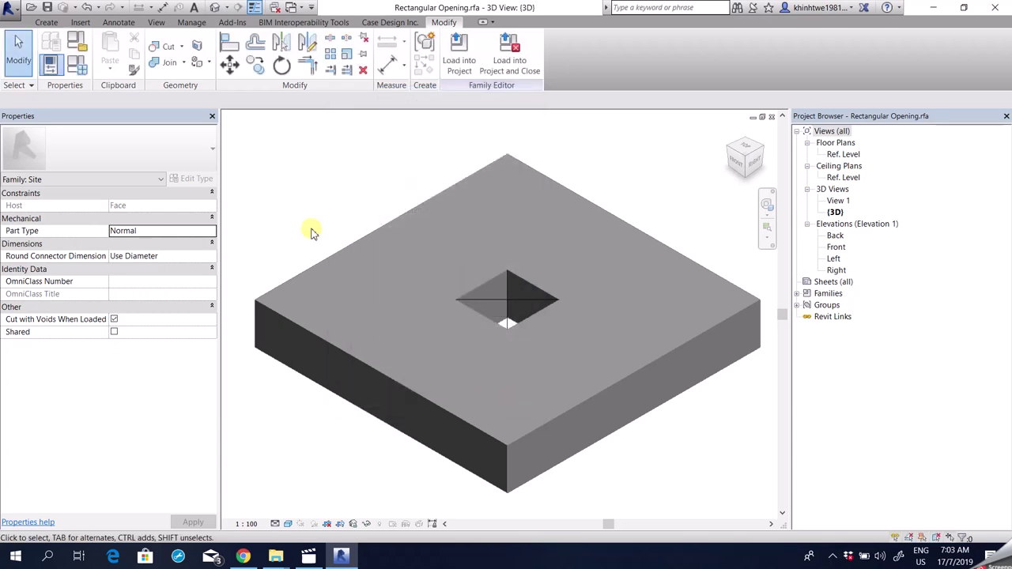
# Review the opening height, thickness and width parameters in the Rectangular Opening family types
pyautogui.click(78, 70)
pyautogui.click(636, 184)
pyautogui.click(637, 196)
pyautogui.click(639, 208)
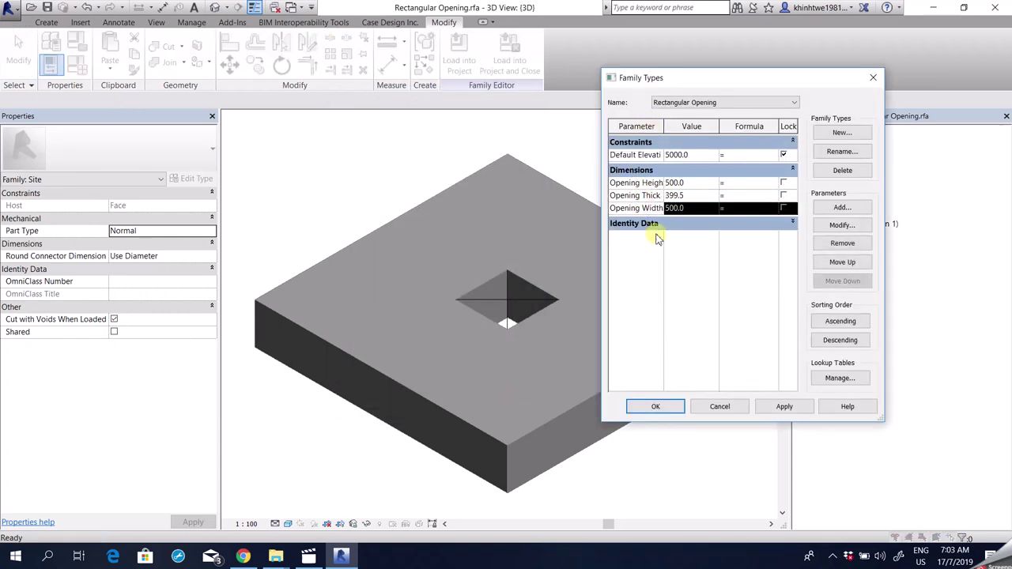
pyautogui.click(720, 406)
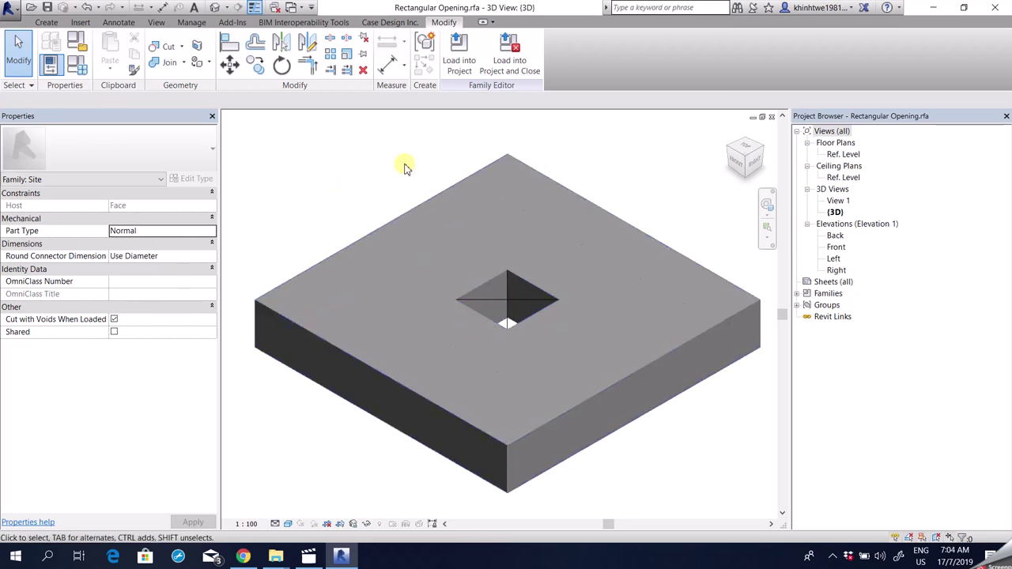
pyautogui.click(299, 8)
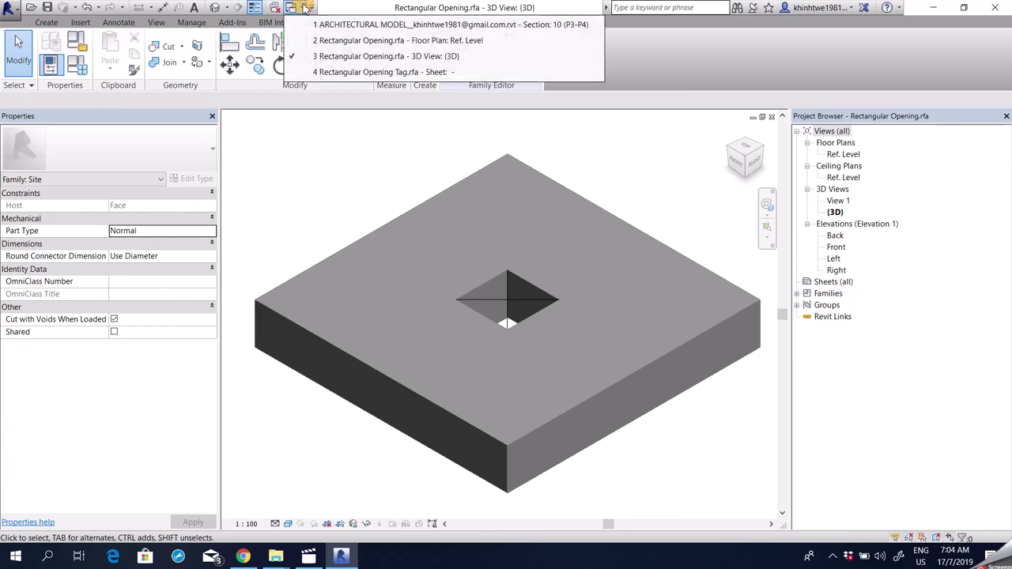
pyautogui.click(328, 196)
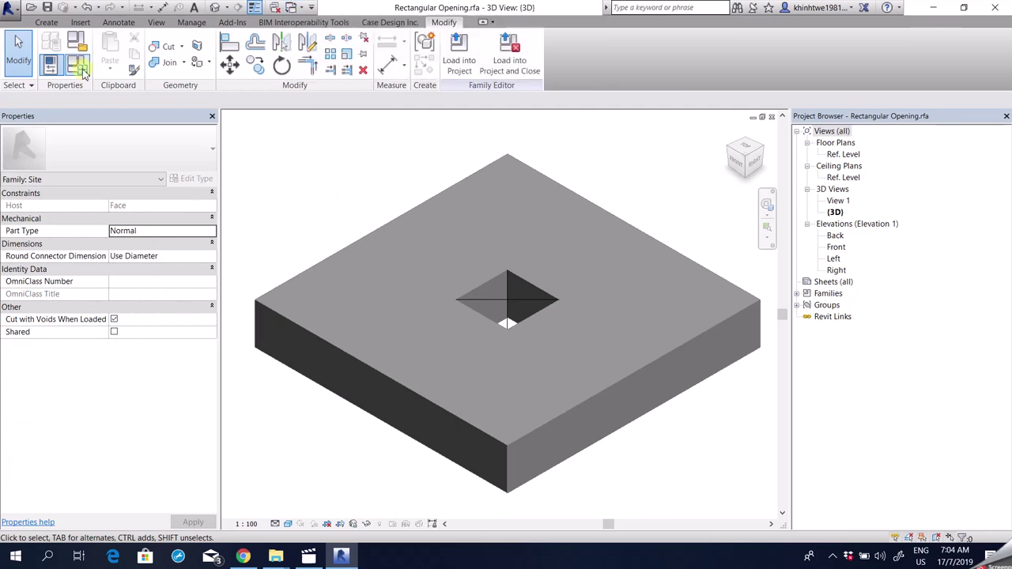
# Create a new family from the Metric Generic Tag.rft template in the Annotations folder
pyautogui.click(12, 9)
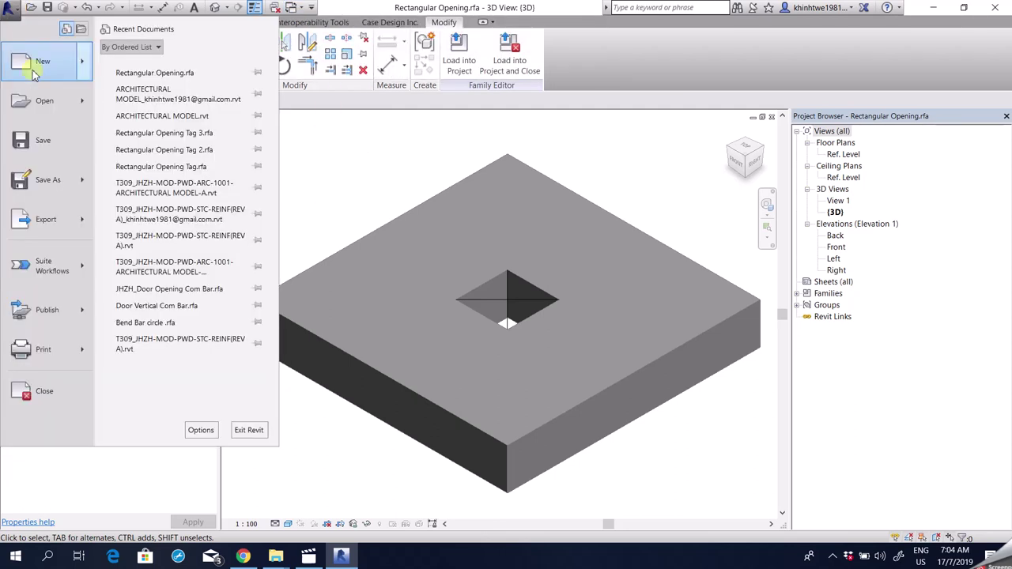
pyautogui.moveTo(33, 73)
pyautogui.click(197, 103)
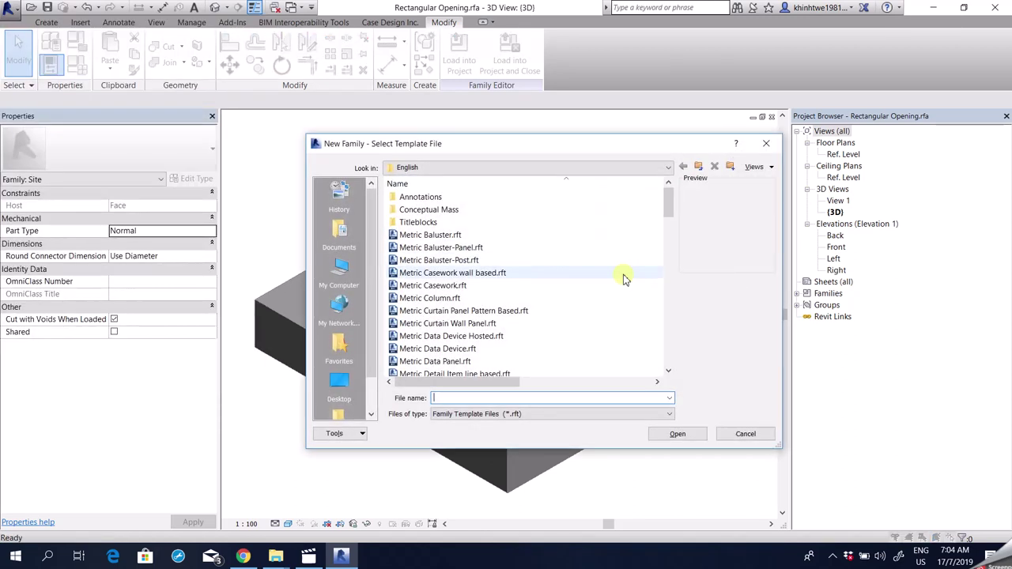
pyautogui.scroll(-9, 475, 260)
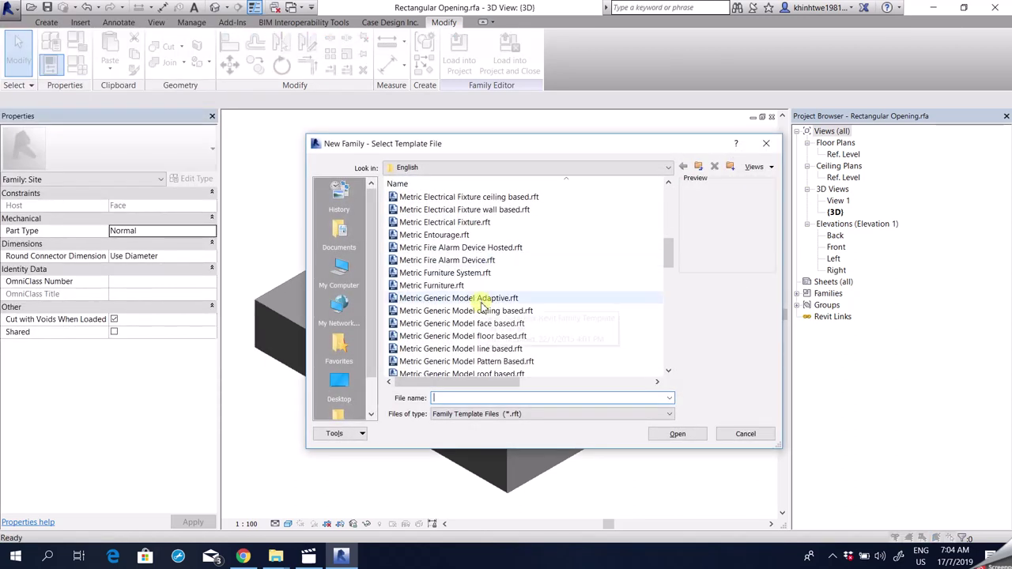
pyautogui.scroll(-3, 467, 268)
pyautogui.scroll(10, 463, 293)
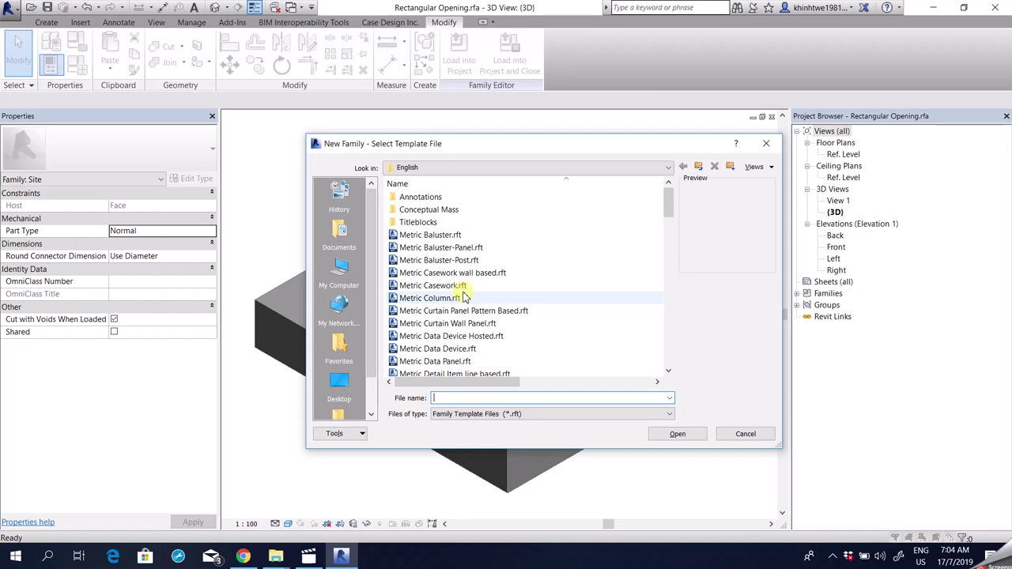
pyautogui.doubleClick(419, 198)
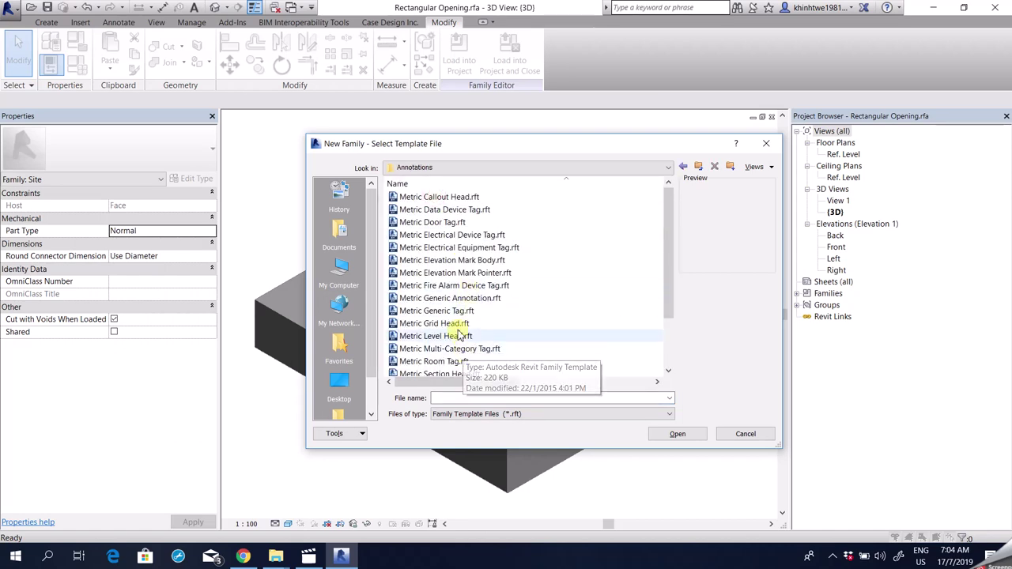
pyautogui.click(458, 313)
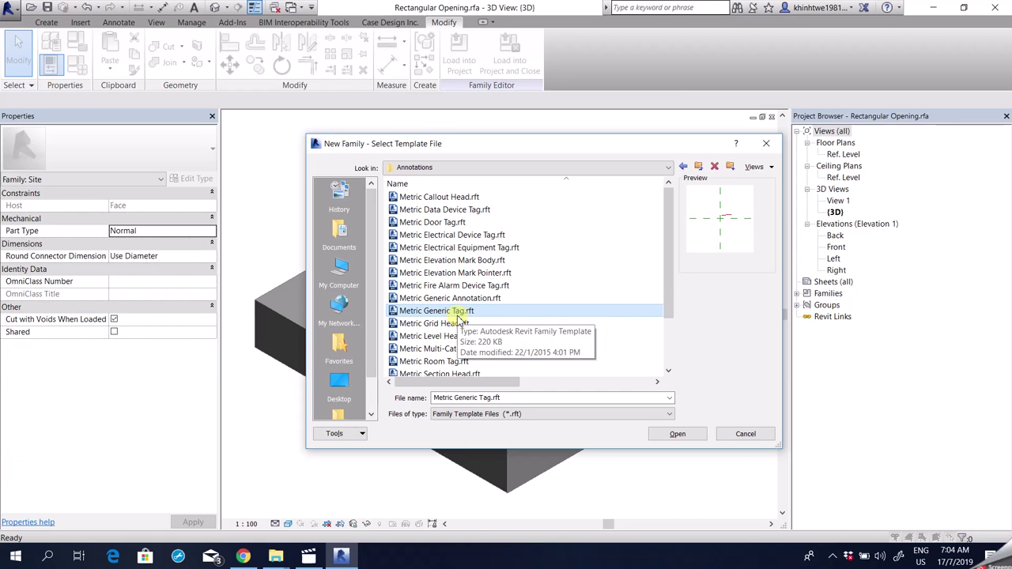
pyautogui.click(673, 434)
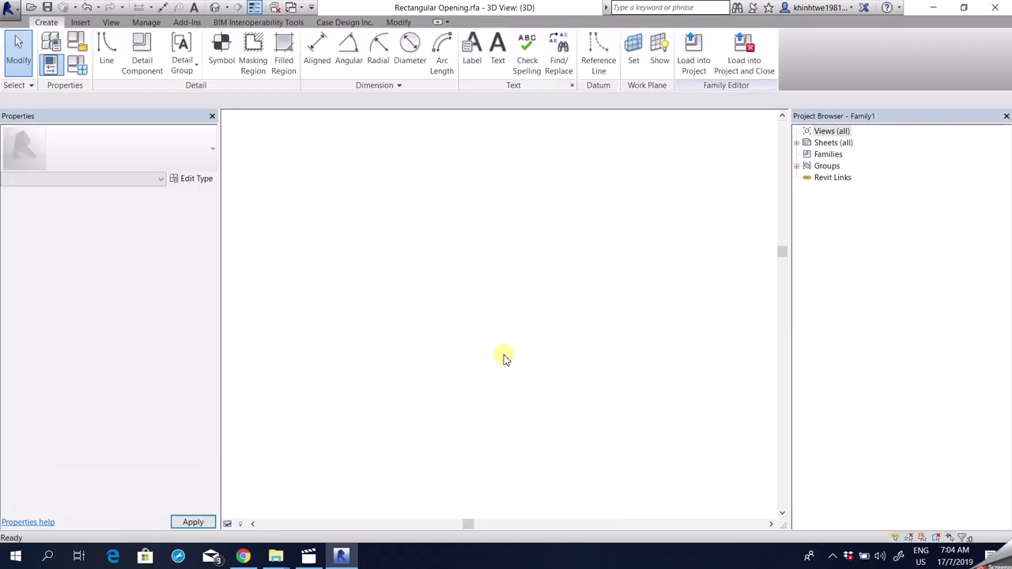
# Delete the instruction note from the new tag family's sheet
pyautogui.scroll(5, 566, 268)
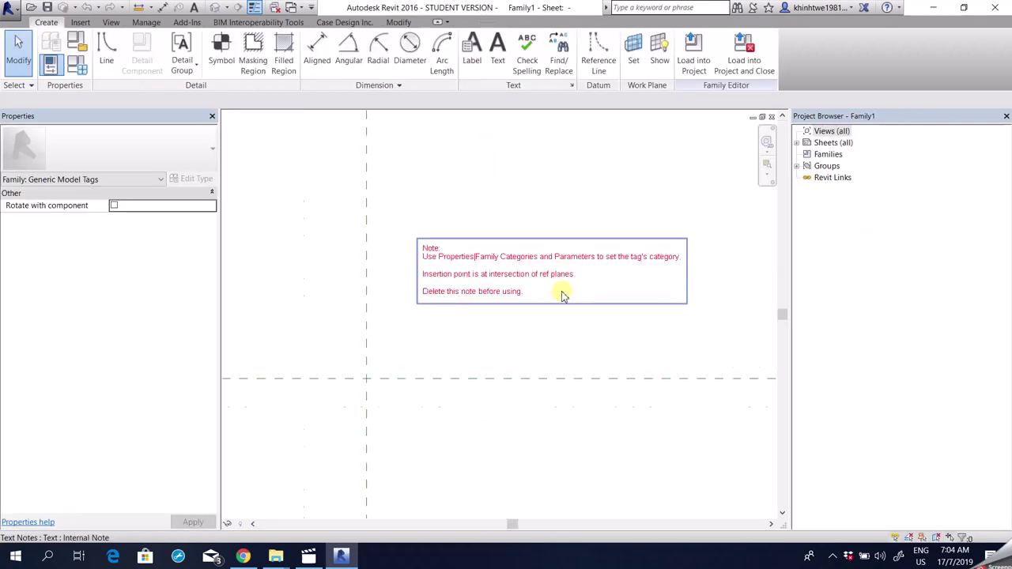
pyautogui.click(534, 262)
pyautogui.press('Delete')
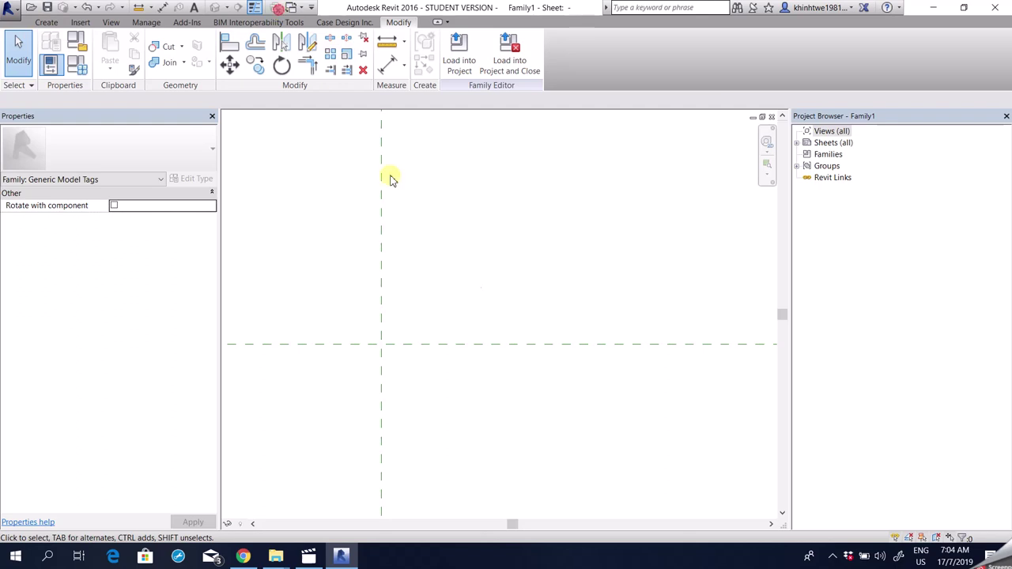
# Check the frame dimensions in Rectangular Opening Tag.rfa for reference, and return to the new Family1 sheet
pyautogui.click(294, 8)
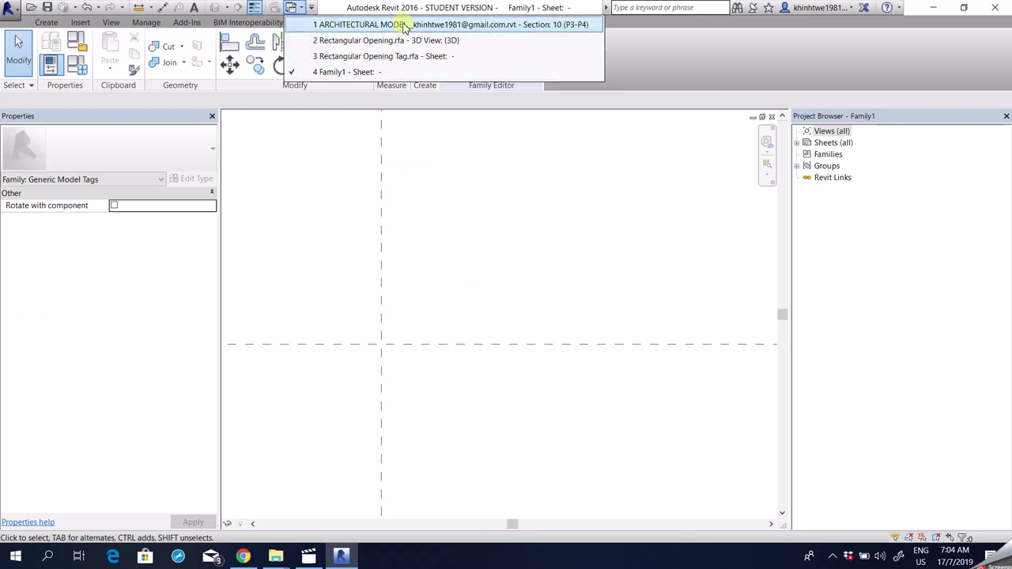
pyautogui.click(402, 56)
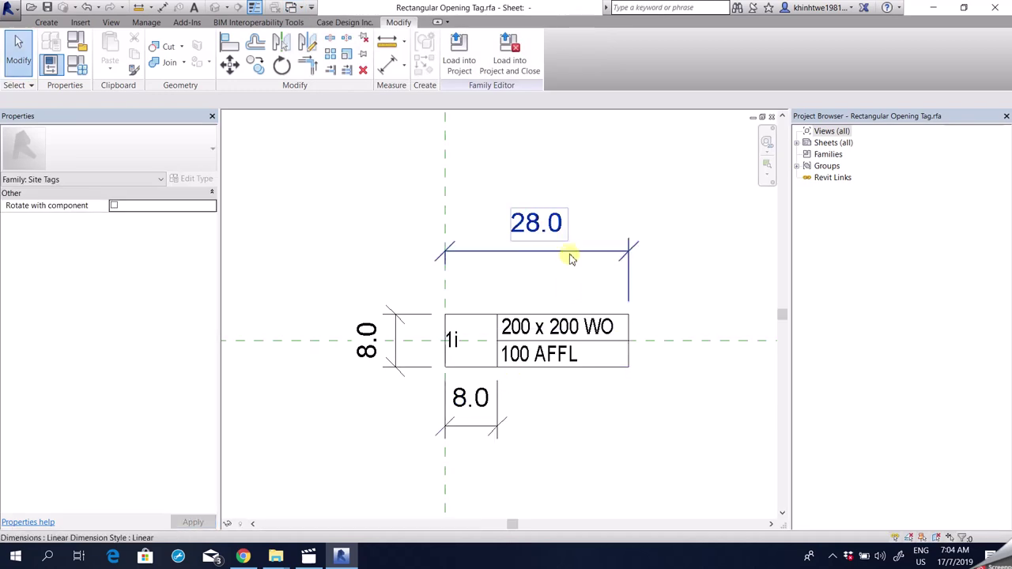
pyautogui.scroll(1, 573, 262)
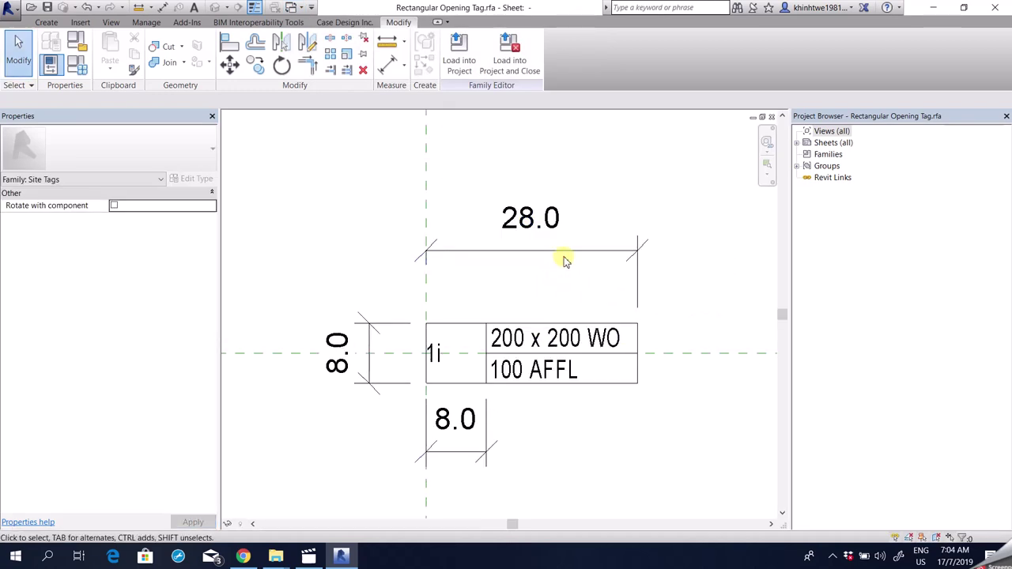
pyautogui.click(565, 261)
pyautogui.click(380, 395)
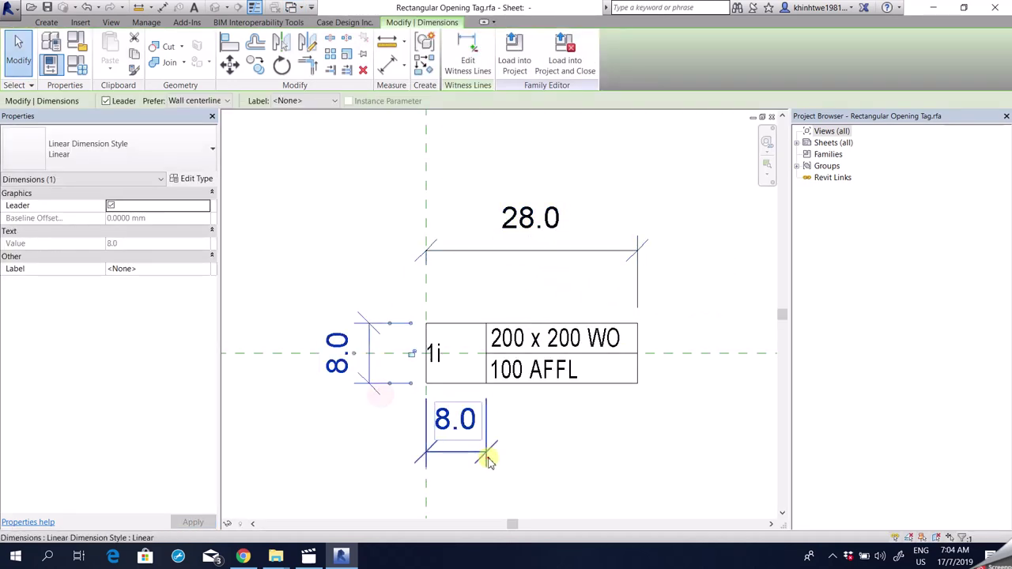
pyautogui.click(575, 445)
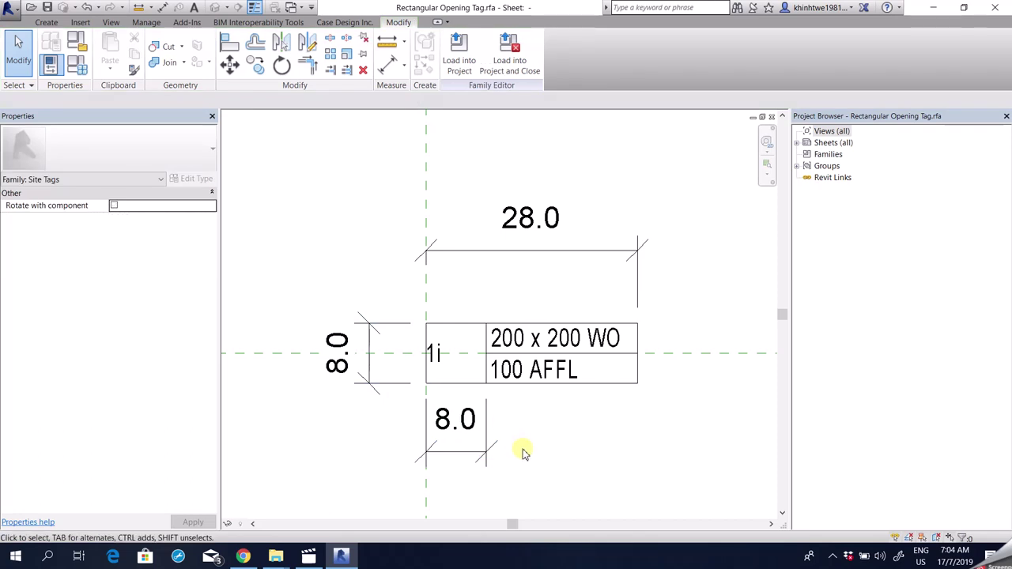
pyautogui.hotkey('ctrl', 'Tab')
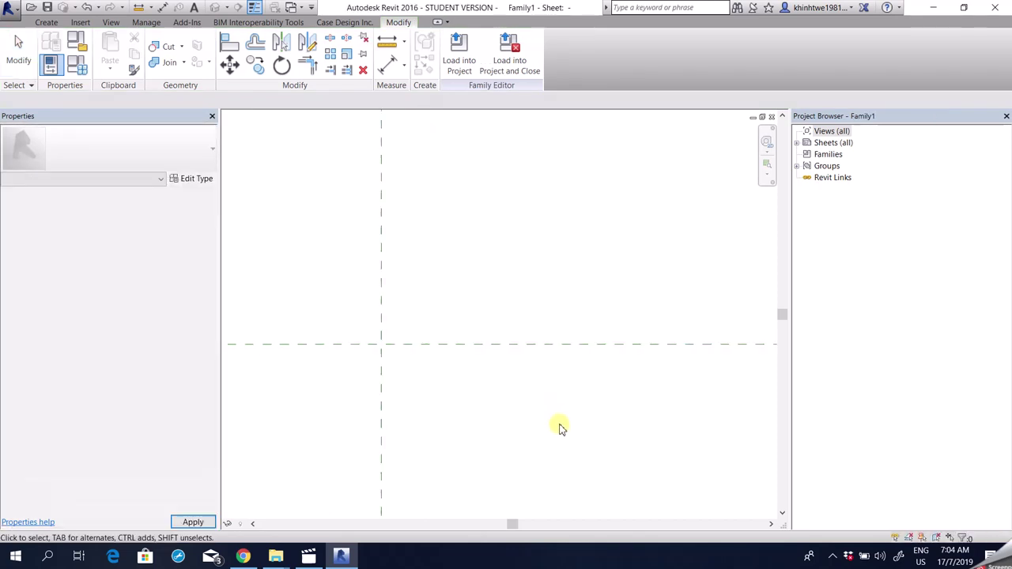
pyautogui.click(558, 425)
pyautogui.scroll(1, 418, 185)
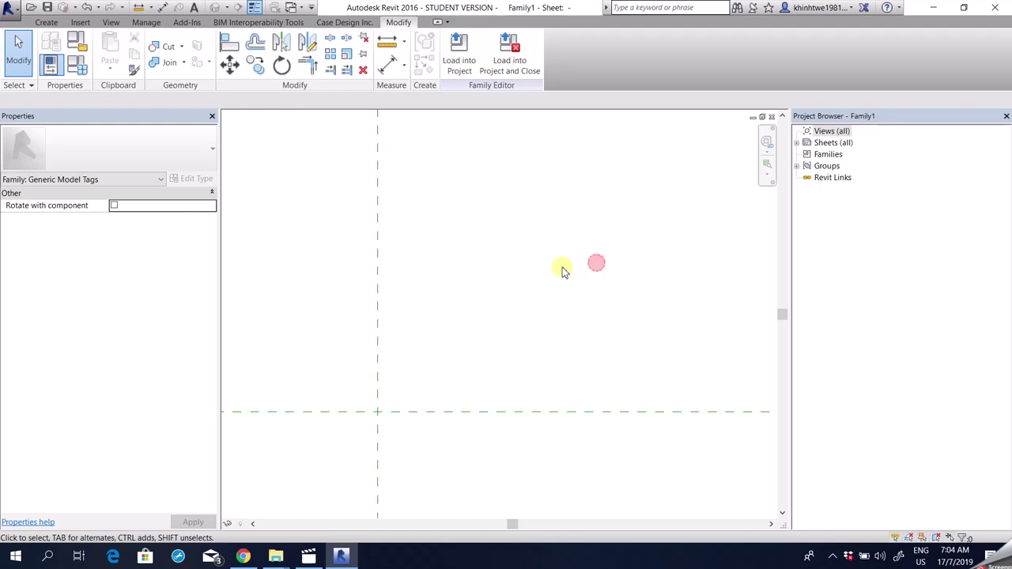
# Draw a rectangle about 57 by 15 mm starting on the vertical reference plane and spanning the horizontal one
pyautogui.click(47, 23)
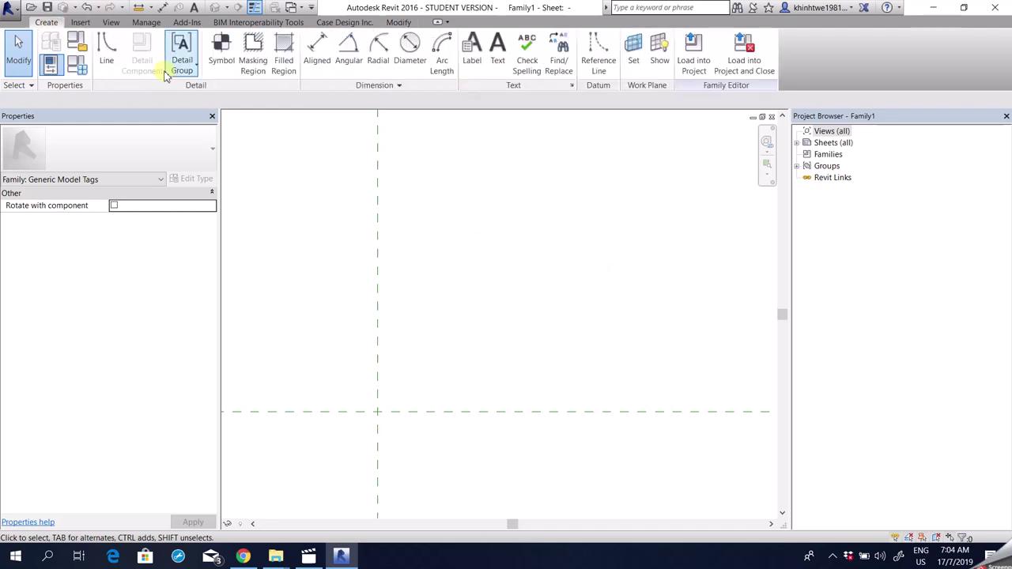
pyautogui.click(111, 52)
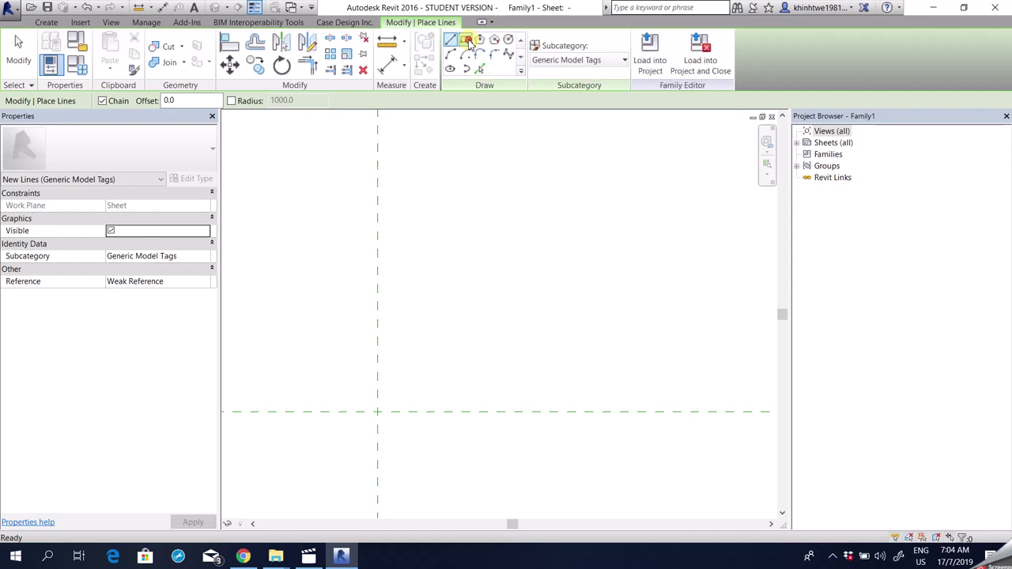
pyautogui.click(466, 41)
pyautogui.scroll(1, 413, 450)
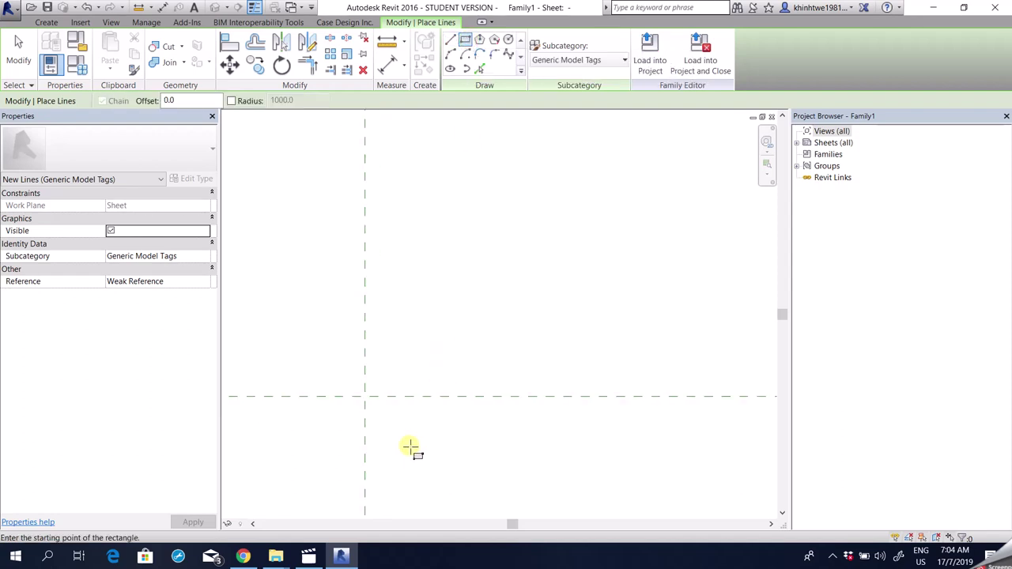
pyautogui.click(370, 369)
pyautogui.click(612, 430)
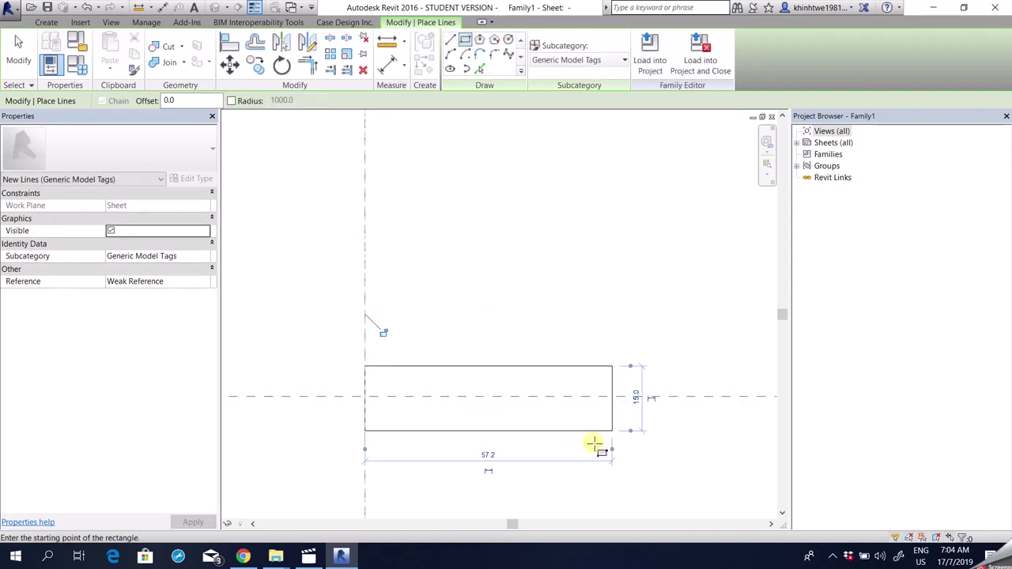
pyautogui.click(18, 49)
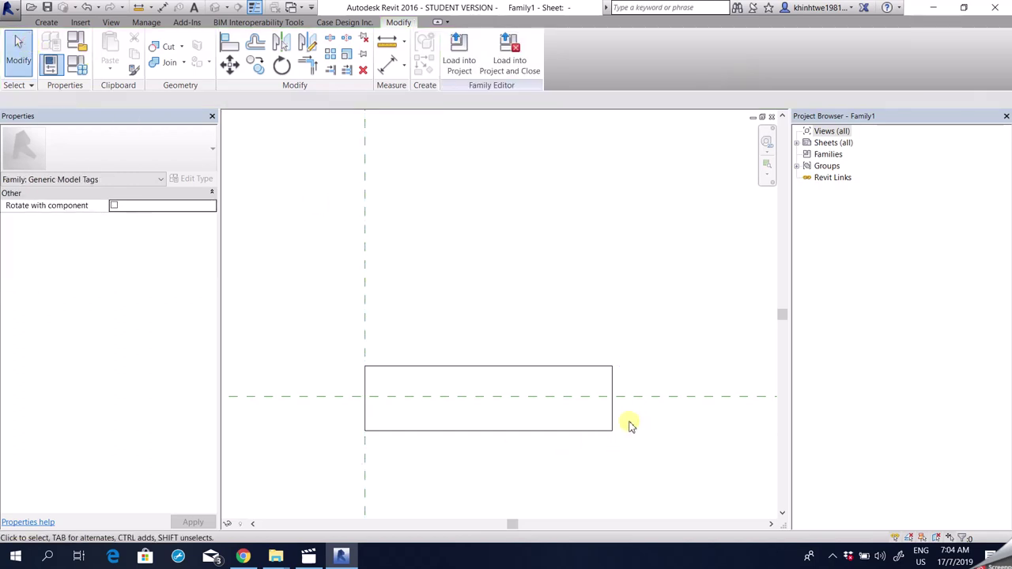
# Set the rectangle's width to 28 mm and its height to 8 mm
pyautogui.click(613, 418)
pyautogui.click(488, 456)
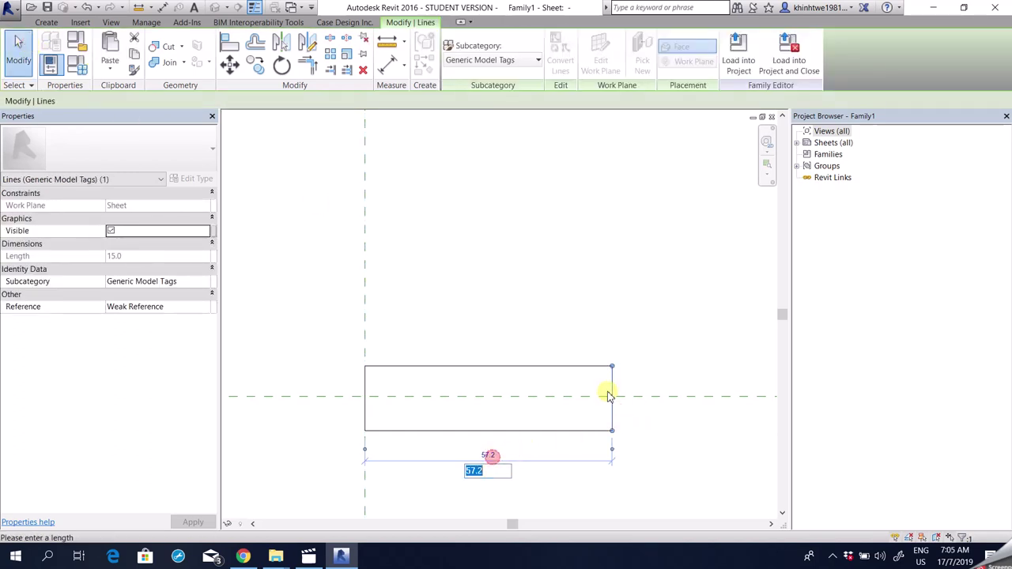
pyautogui.write('28')
pyautogui.press('Return')
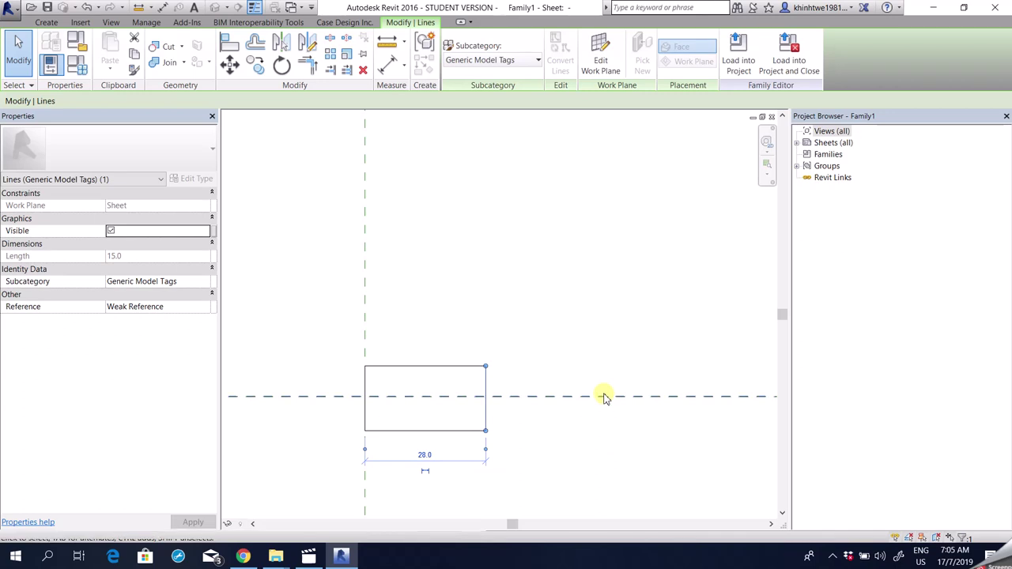
pyautogui.click(411, 430)
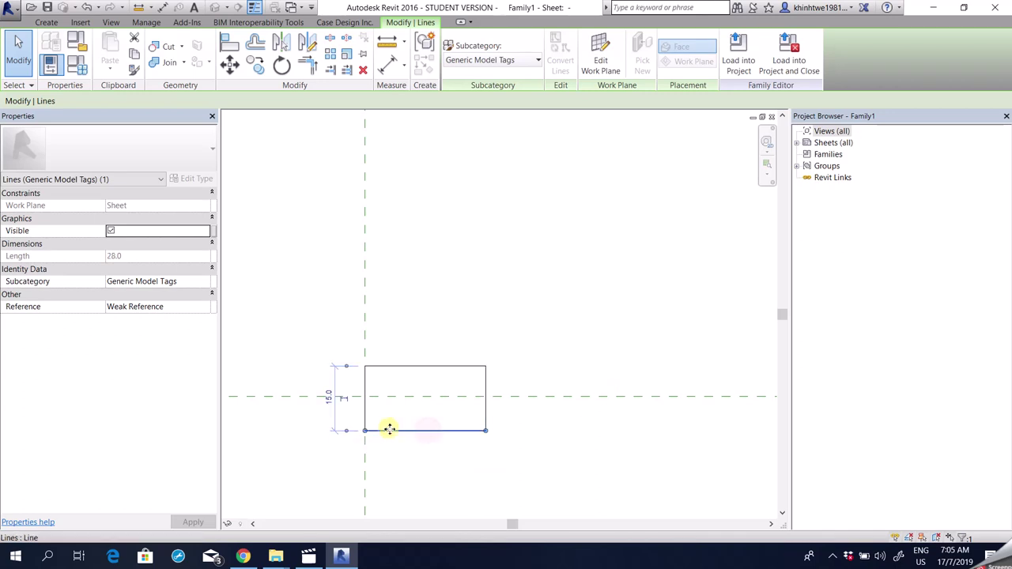
pyautogui.click(327, 400)
pyautogui.write('8')
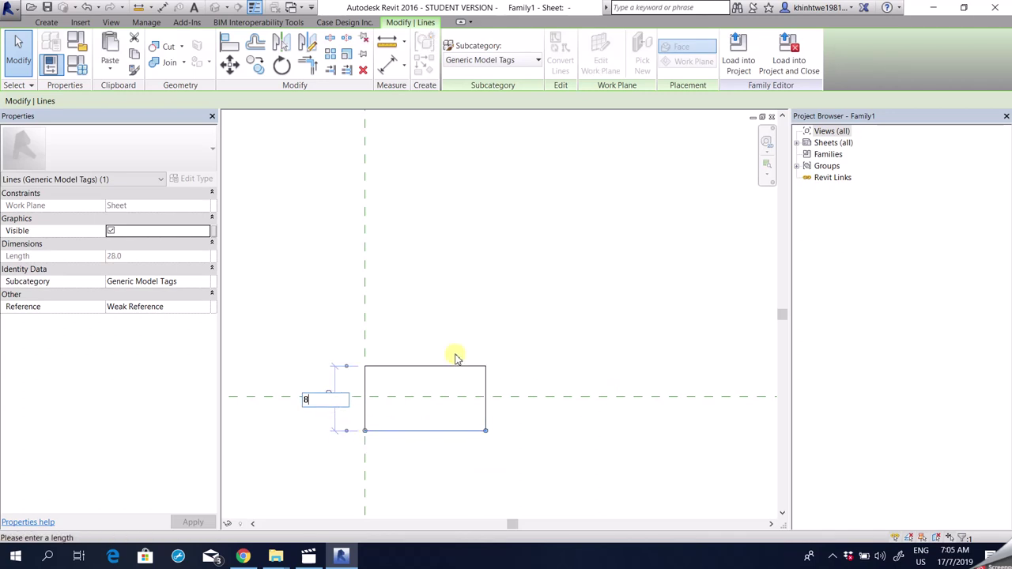
pyautogui.press('Return')
pyautogui.click(269, 350)
# Move the whole rectangle vertically so its left edge's midpoint sits on the intersection of the reference planes
pyautogui.moveTo(278, 330); pyautogui.dragTo(611, 448)
pyautogui.click(229, 65)
pyautogui.scroll(4, 309, 424)
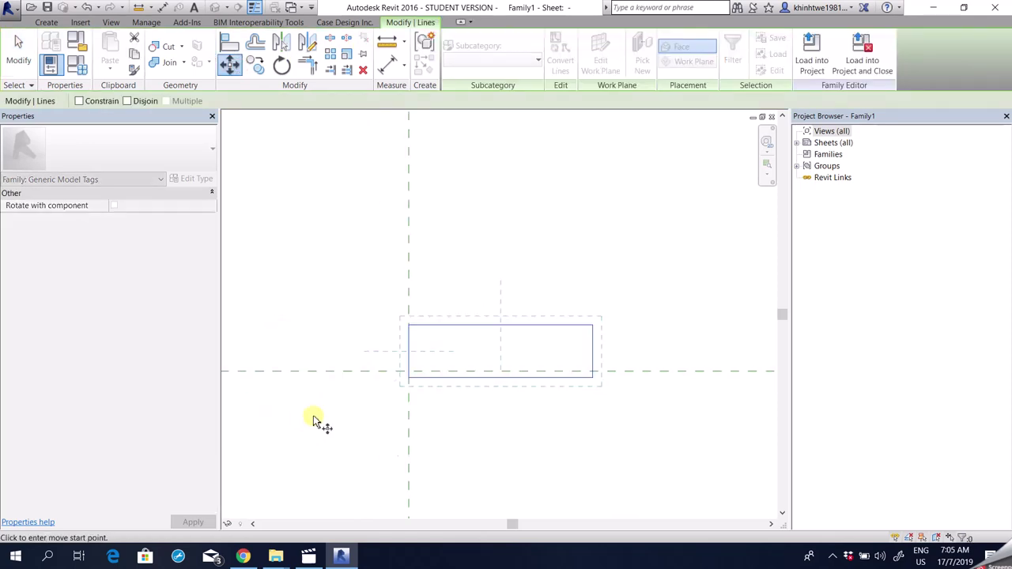
pyautogui.click(397, 343)
pyautogui.click(397, 373)
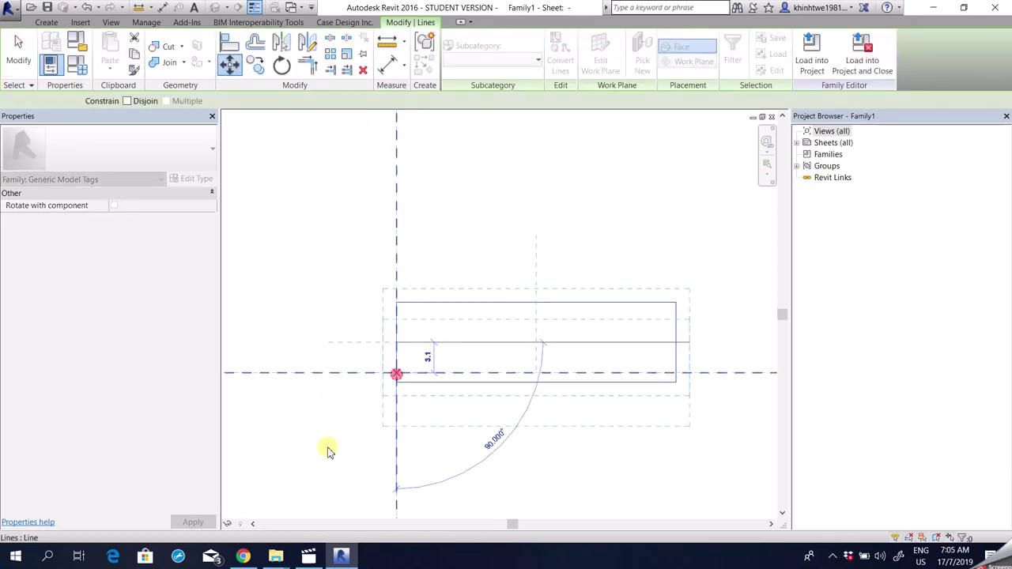
pyautogui.scroll(-1, 330, 443)
pyautogui.scroll(-1, 329, 442)
pyautogui.press('Escape')
# Copy the rectangle's left edge 8 mm to the right to form a vertical divider
pyautogui.scroll(2, 387, 404)
pyautogui.click(375, 384)
pyautogui.click(256, 65)
pyautogui.click(408, 278)
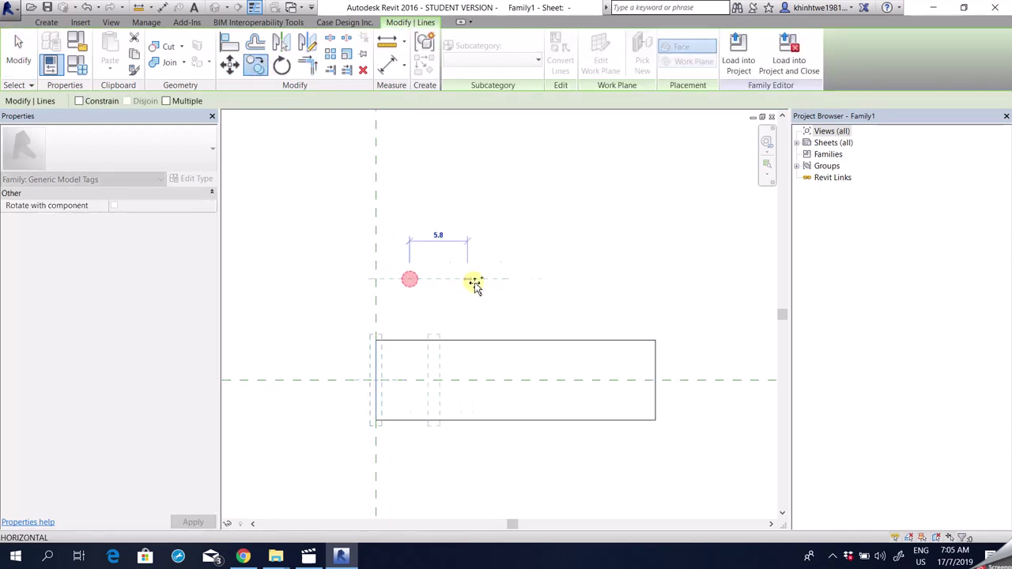
pyautogui.write('8')
pyautogui.press('Return')
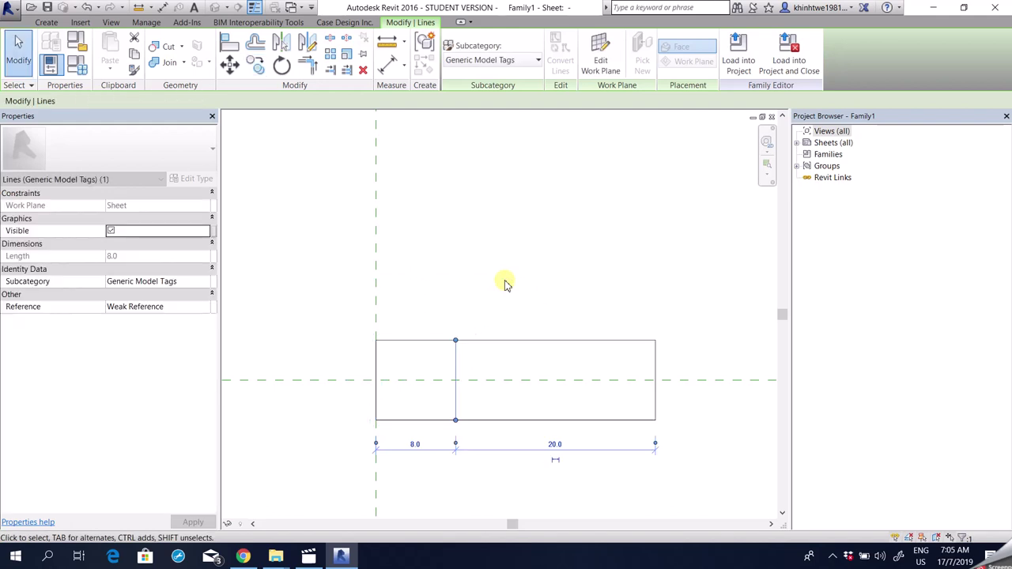
pyautogui.click(498, 263)
# Draw a horizontal line from the divider's midpoint to the midpoint of the rectangle's right edge
pyautogui.click(45, 22)
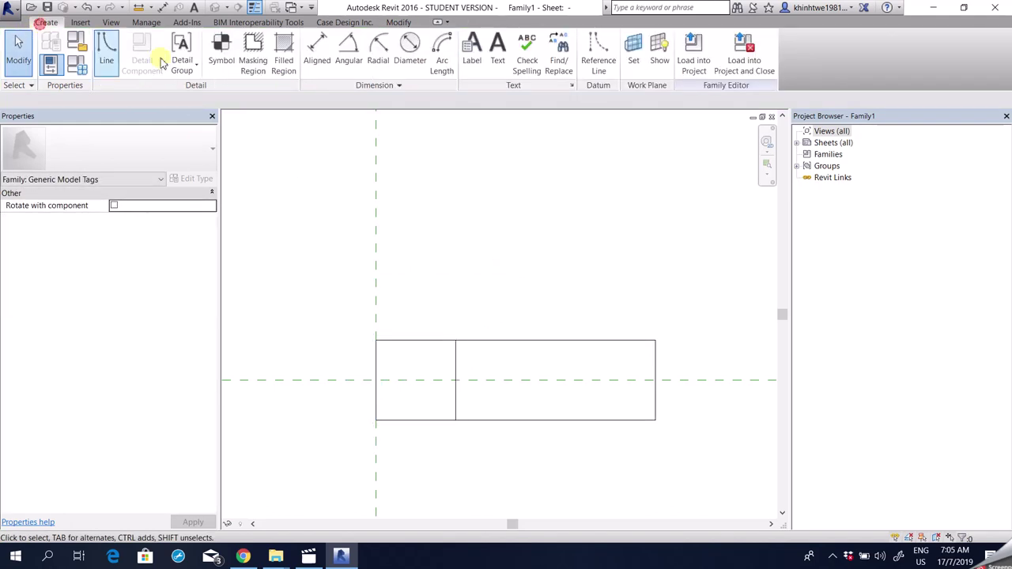
pyautogui.click(109, 52)
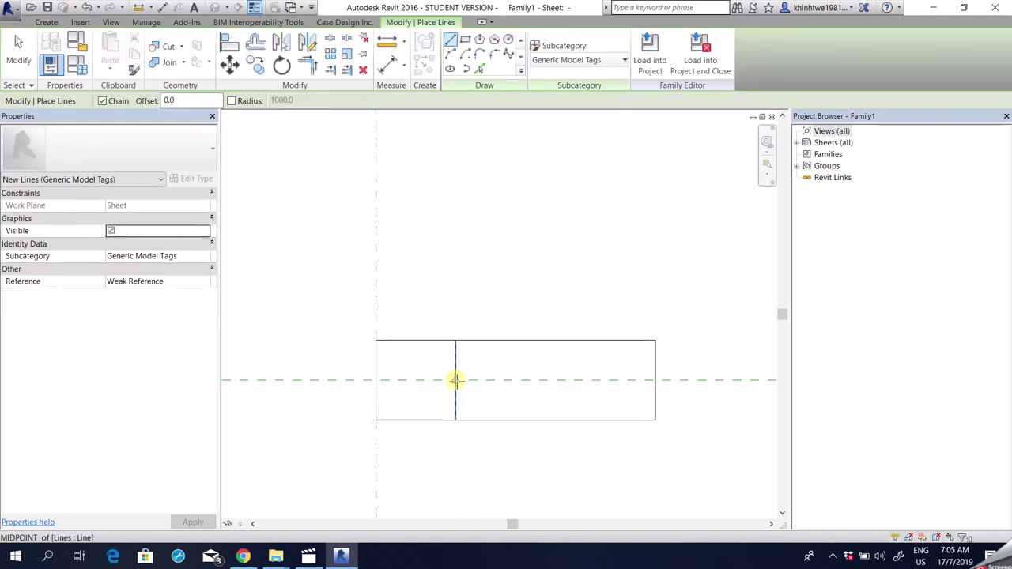
pyautogui.click(456, 380)
pyautogui.click(656, 380)
pyautogui.press('Escape')
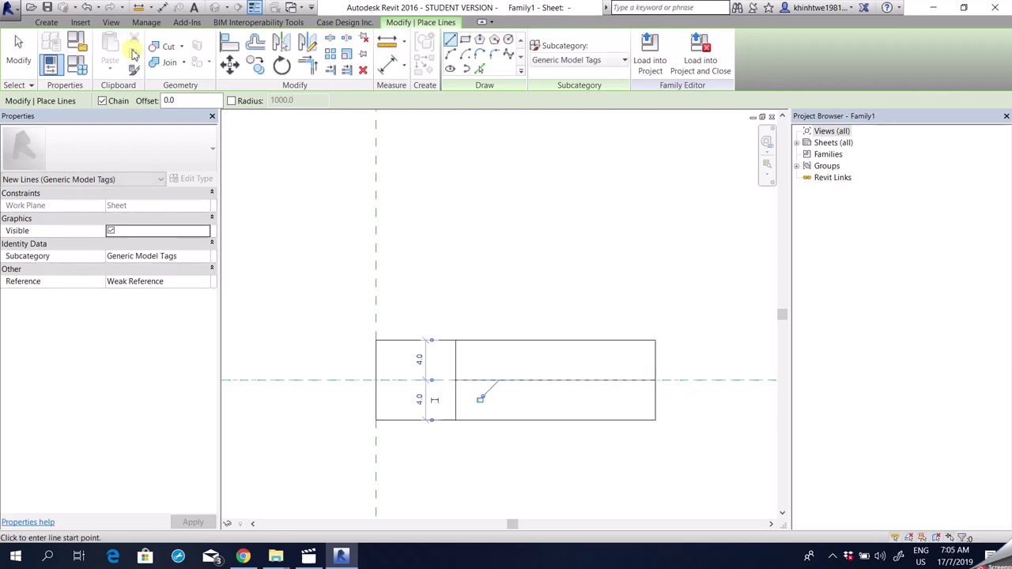
pyautogui.click(19, 52)
pyautogui.scroll(2, 506, 440)
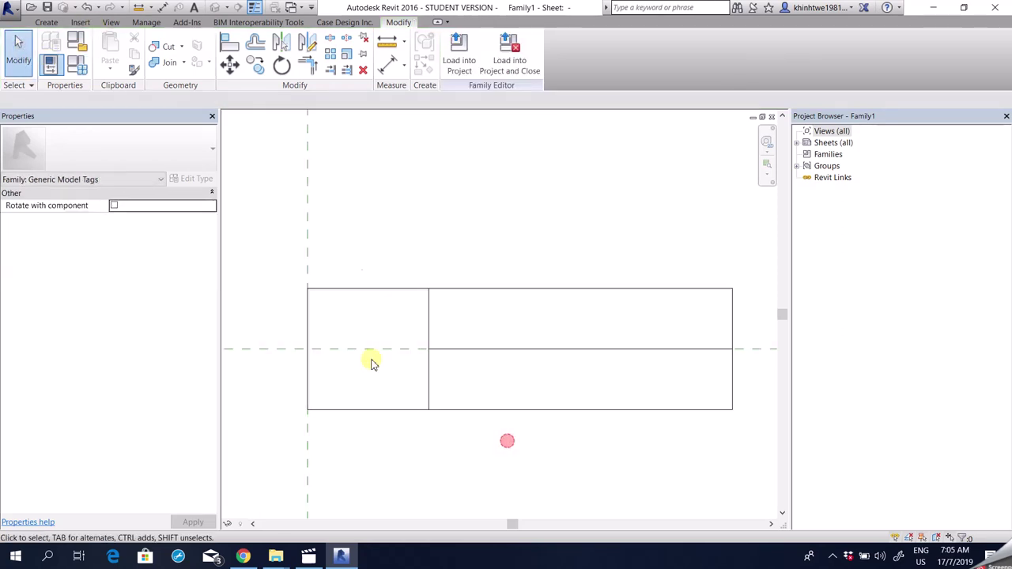
pyautogui.scroll(-1, 580, 372)
pyautogui.click(510, 172)
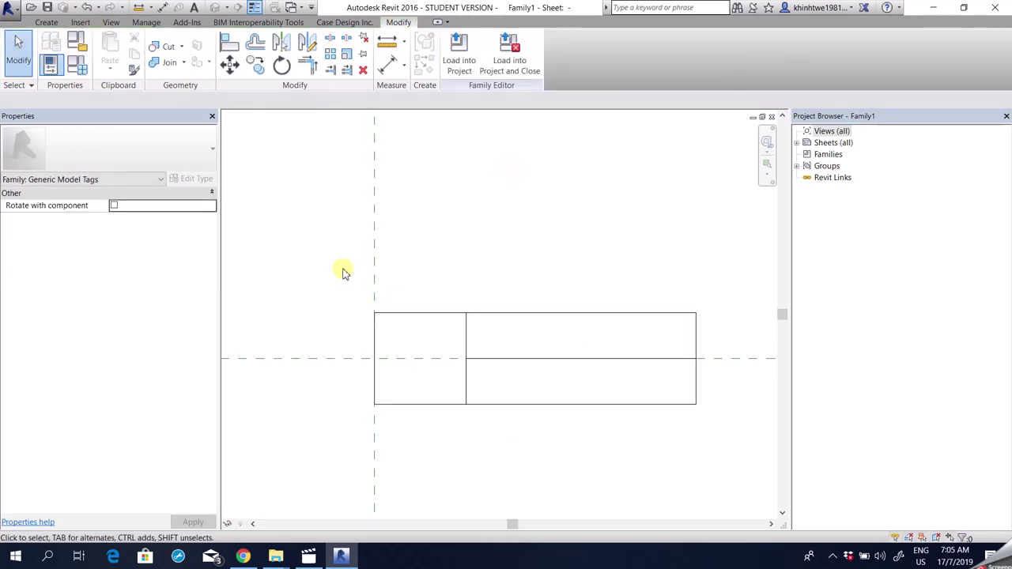
# Change the family category to Site Tags
pyautogui.click(45, 22)
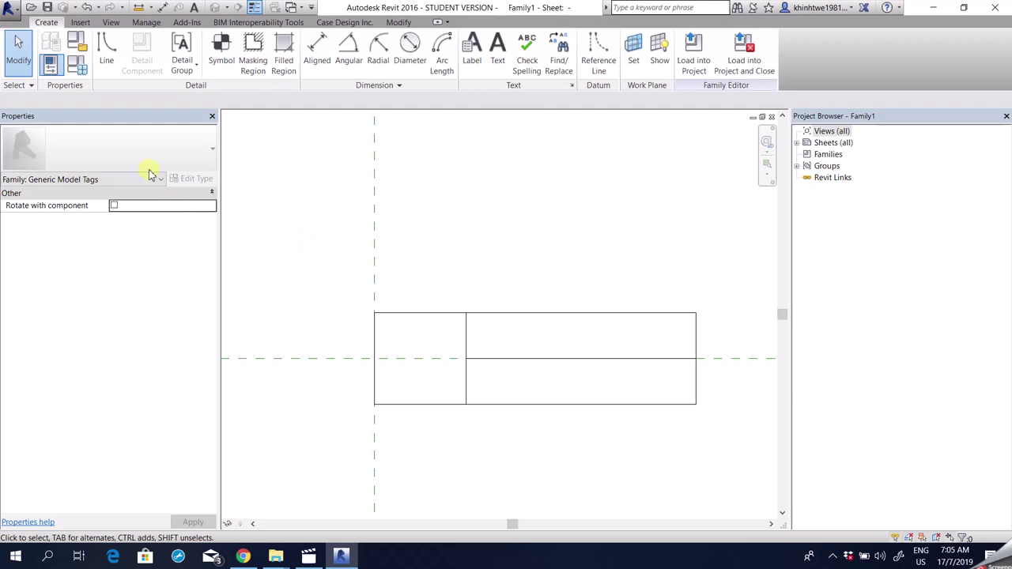
pyautogui.click(76, 40)
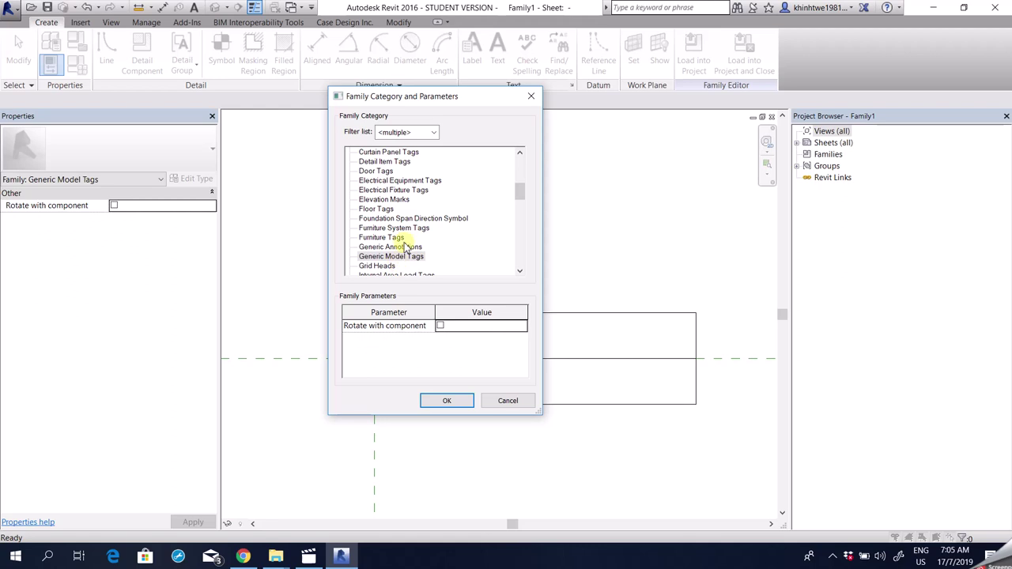
pyautogui.scroll(-6, 404, 261)
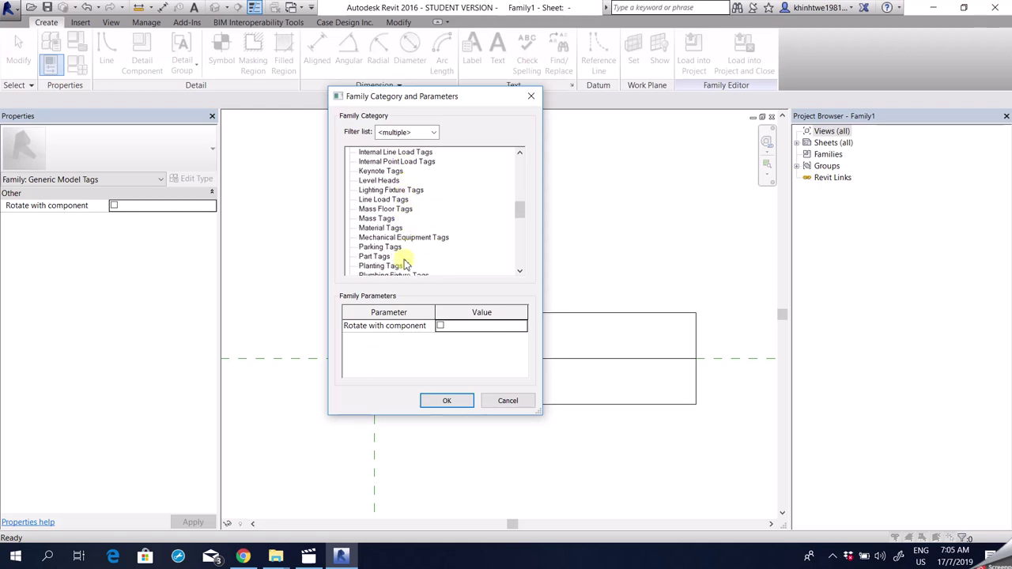
pyautogui.scroll(-3, 404, 260)
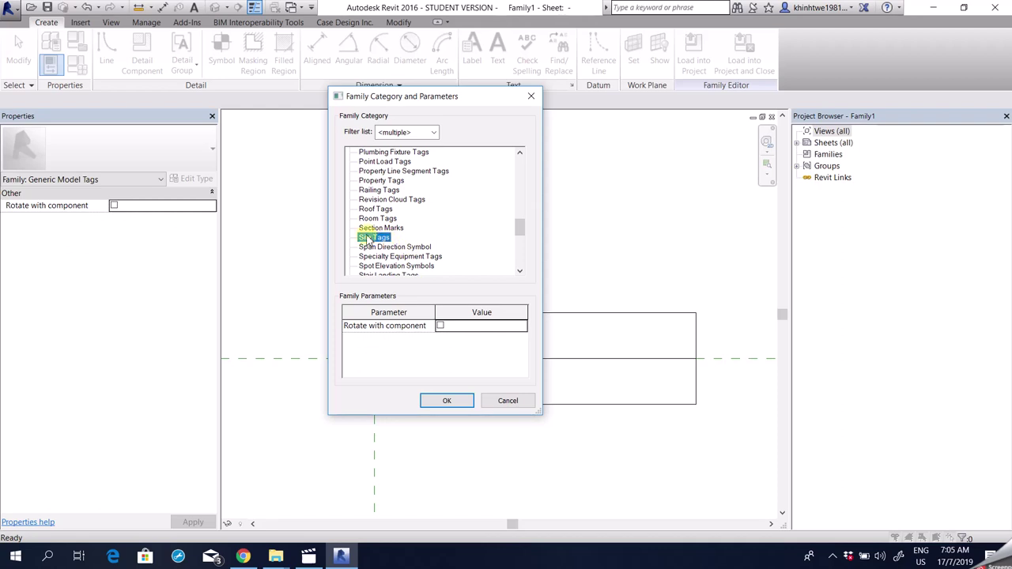
pyautogui.click(446, 403)
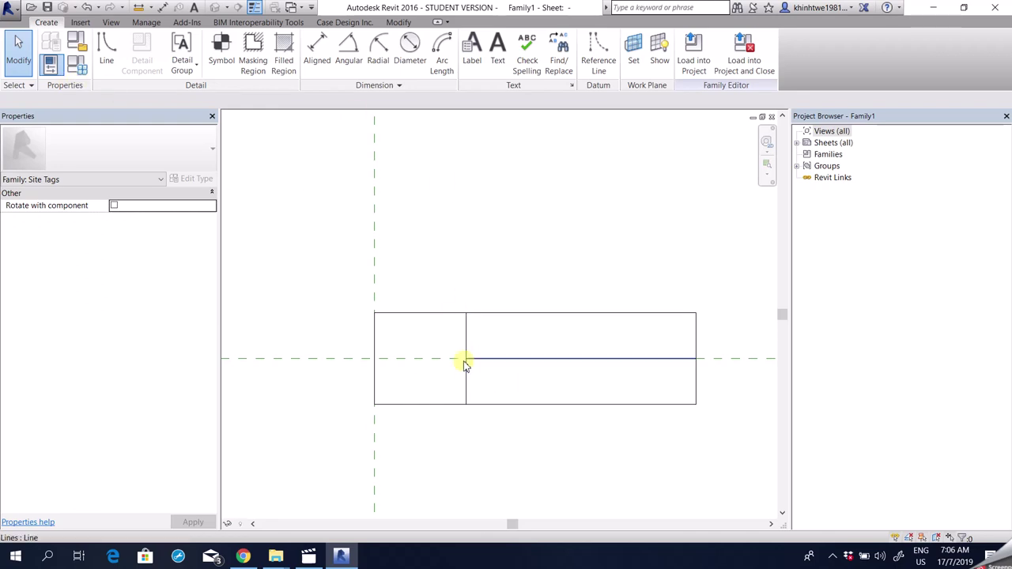
pyautogui.click(451, 246)
pyautogui.click(475, 43)
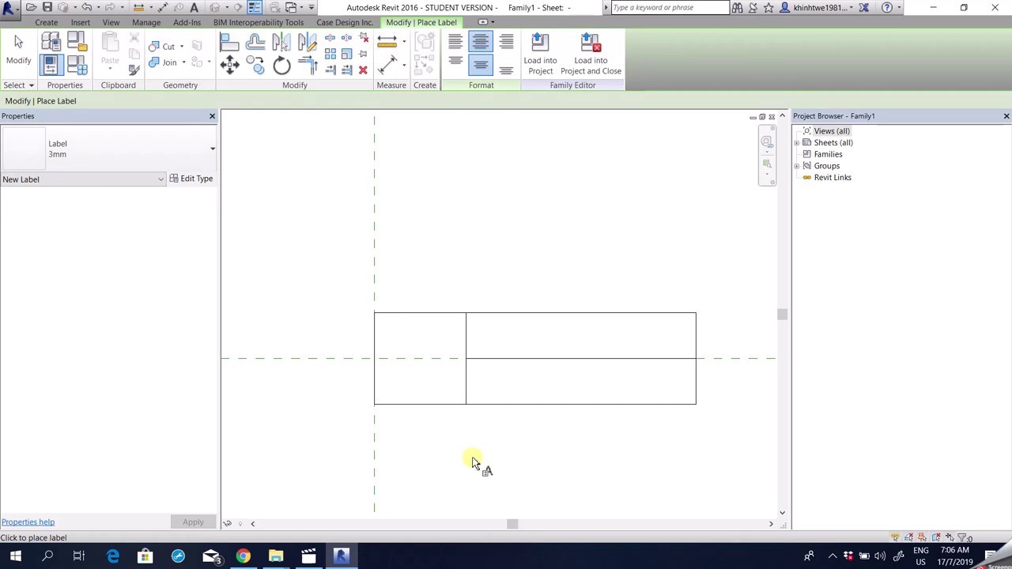
pyautogui.click(82, 150)
pyautogui.click(80, 147)
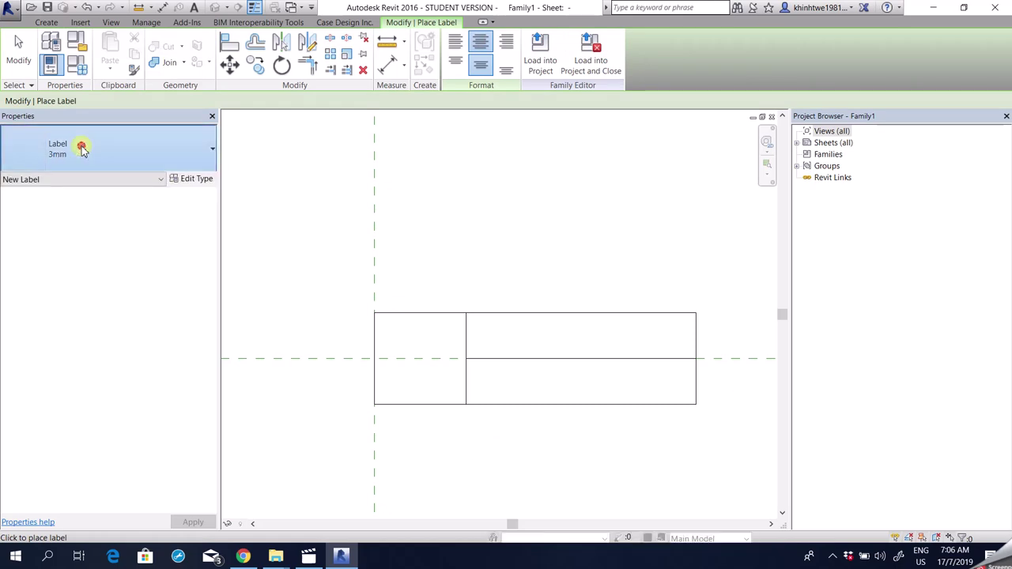
pyautogui.click(192, 180)
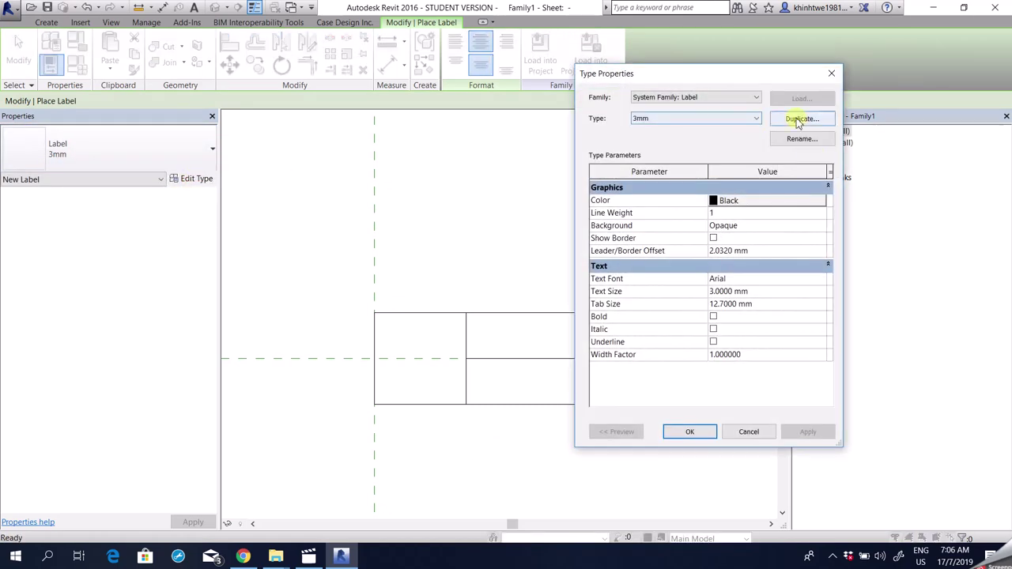
pyautogui.click(801, 119)
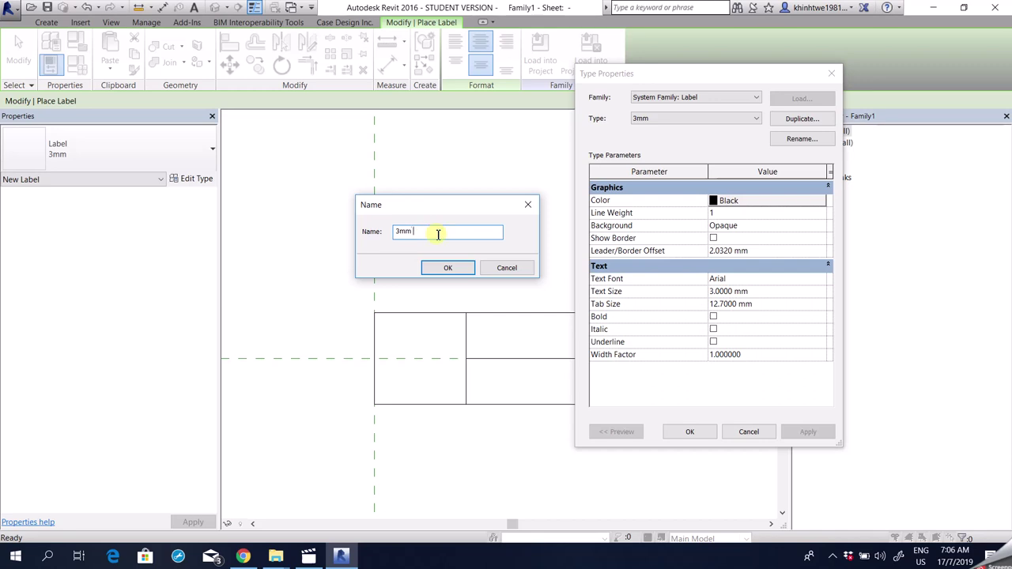
pyautogui.click(506, 268)
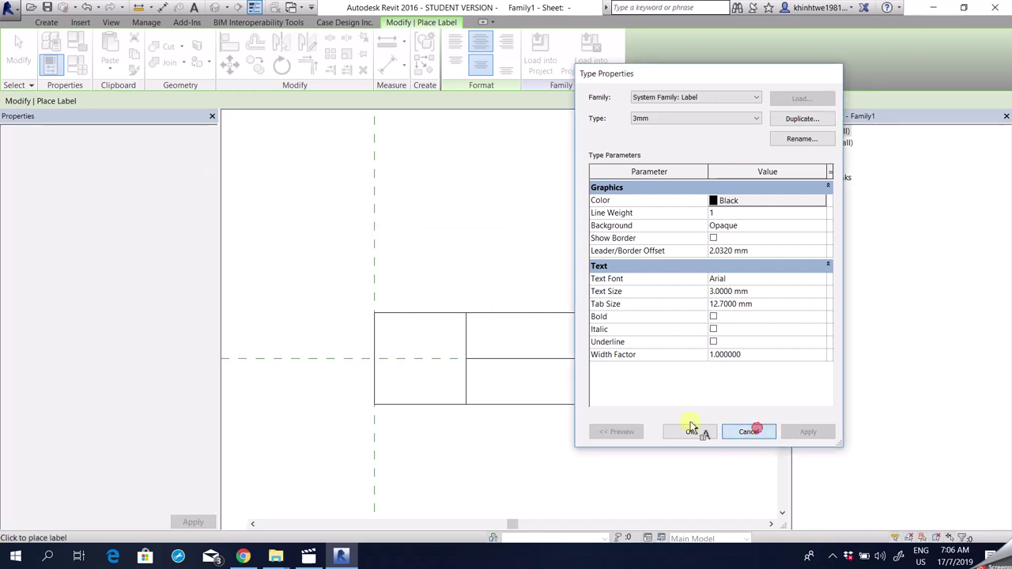
pyautogui.click(757, 431)
pyautogui.click(17, 52)
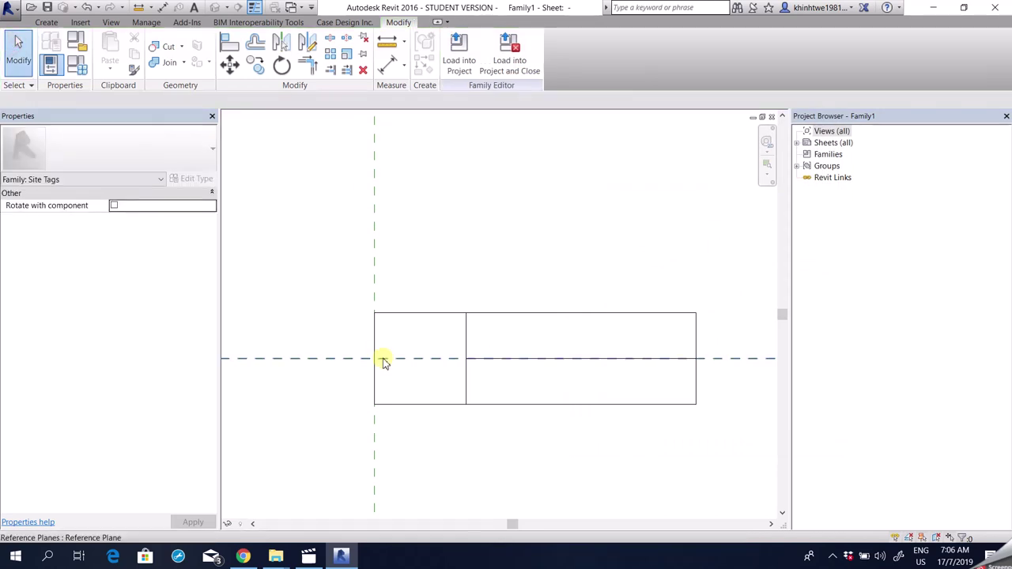
# Start the Label tool and duplicate the 3mm label type as a new type named 2.5mm
pyautogui.click(46, 22)
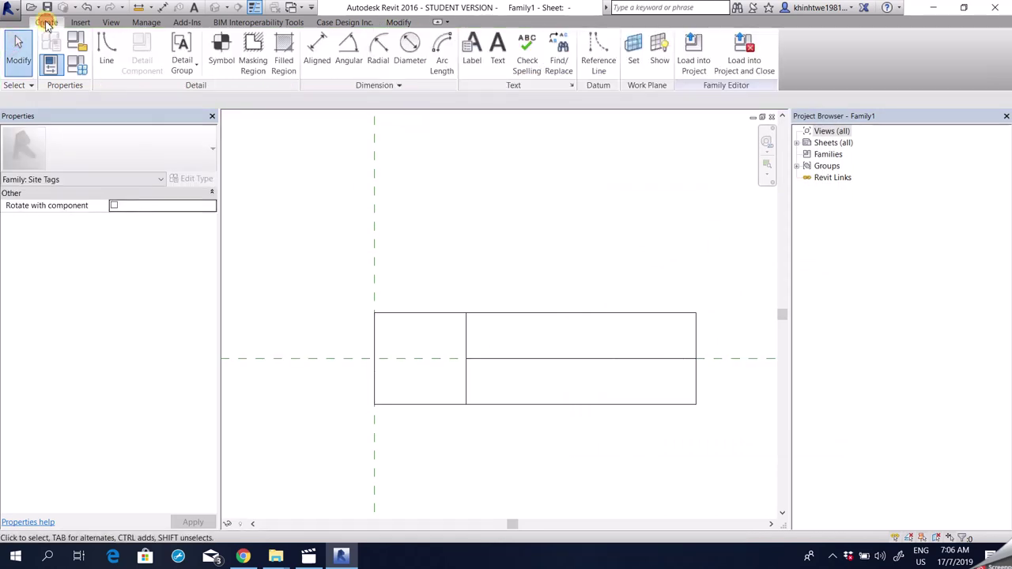
pyautogui.click(472, 62)
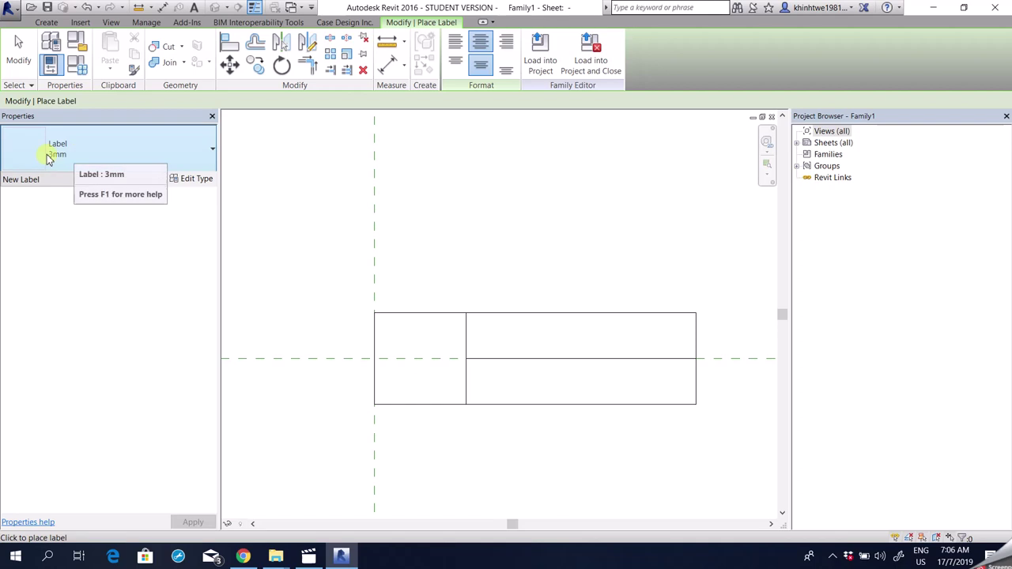
pyautogui.click(49, 155)
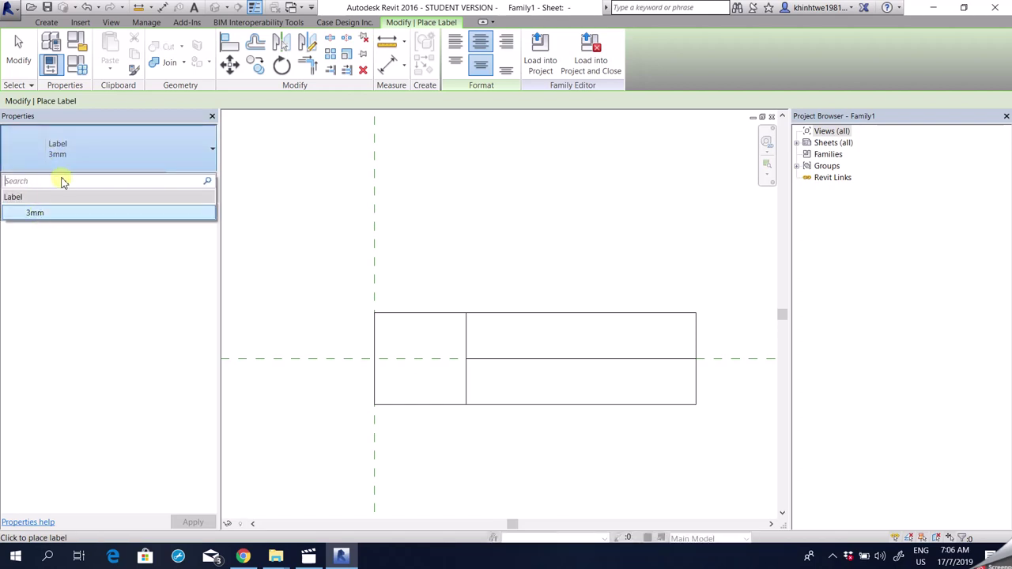
pyautogui.click(99, 142)
pyautogui.click(199, 178)
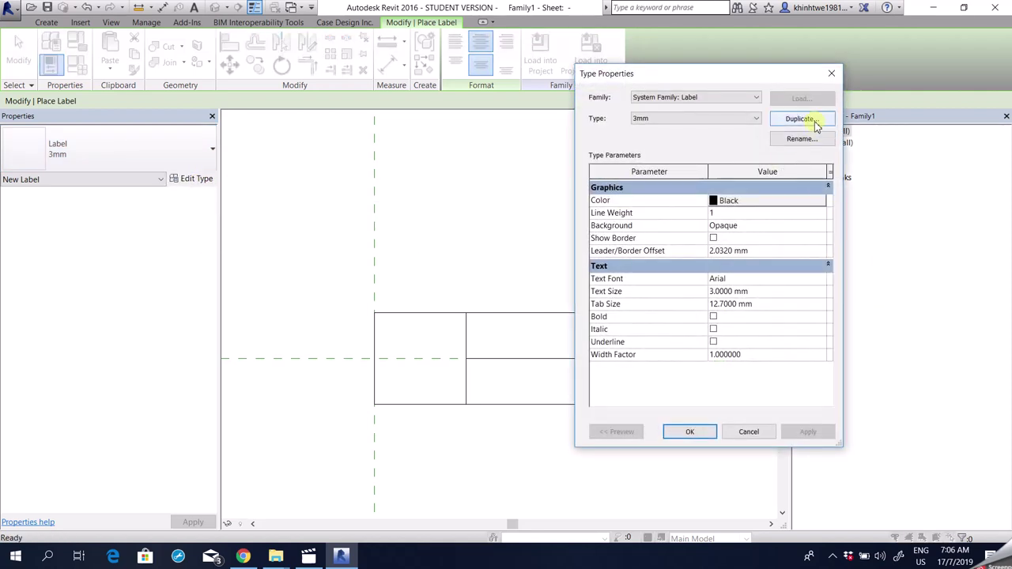
pyautogui.click(697, 122)
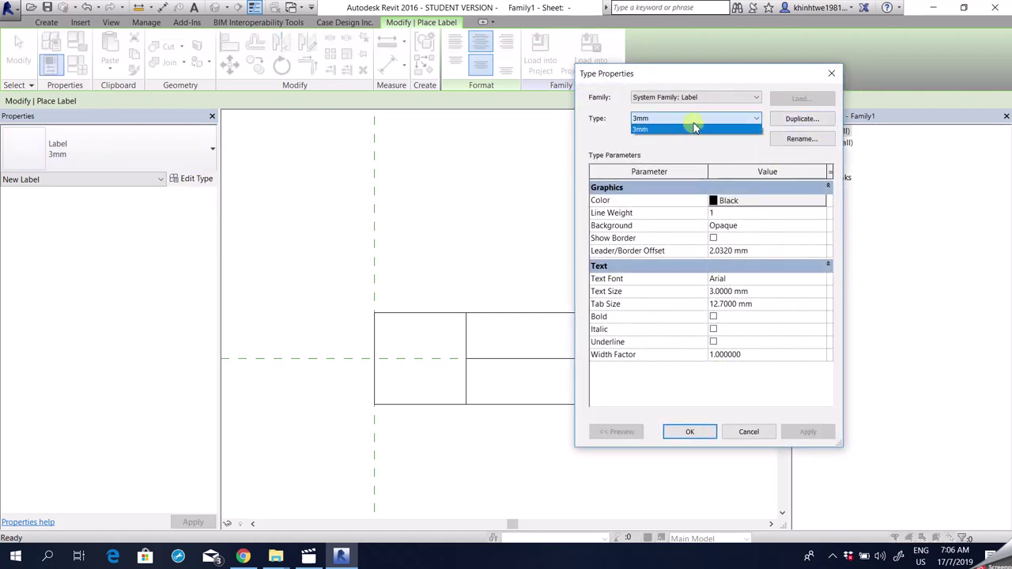
pyautogui.click(645, 128)
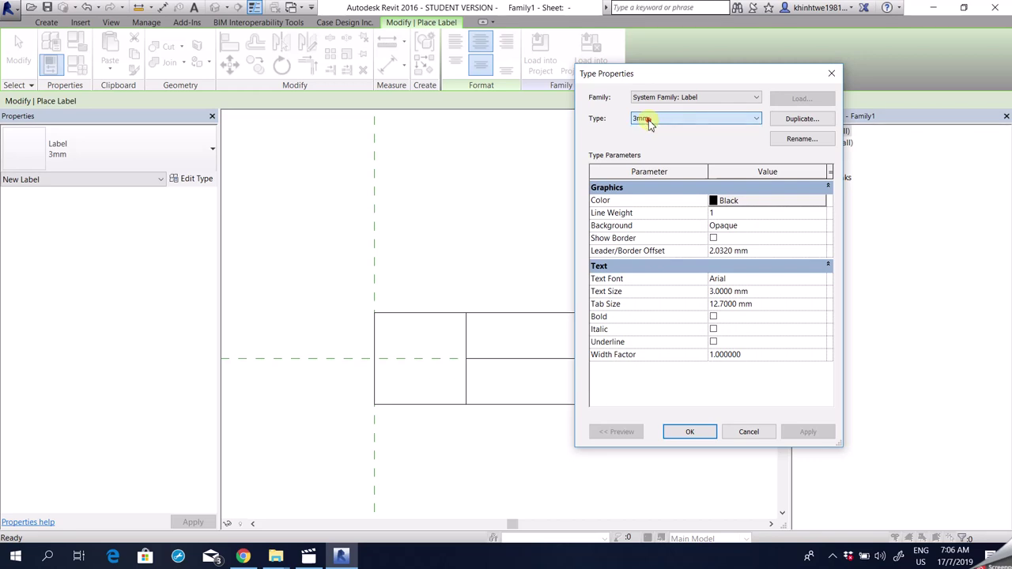
pyautogui.click(735, 291)
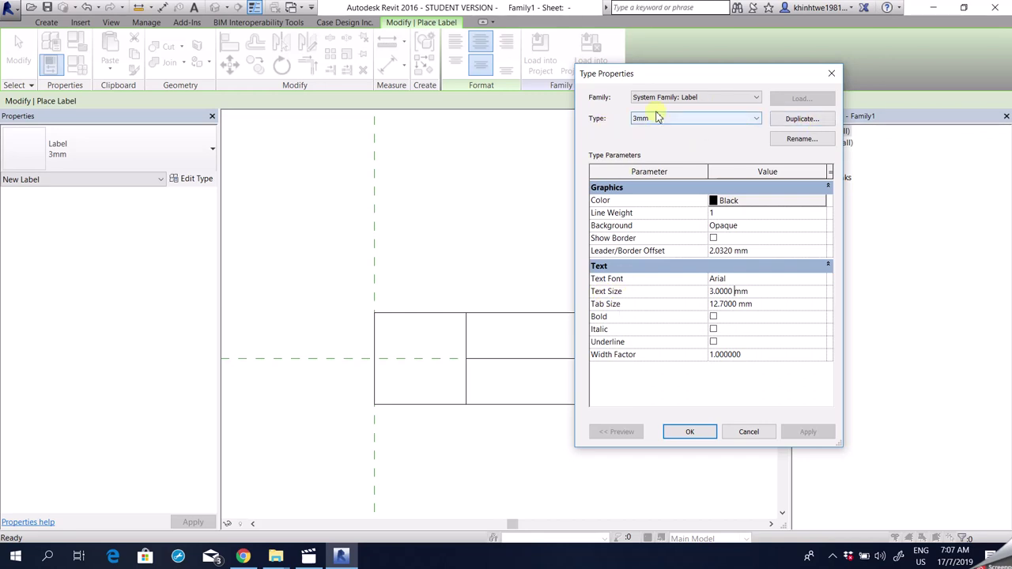
pyautogui.click(801, 118)
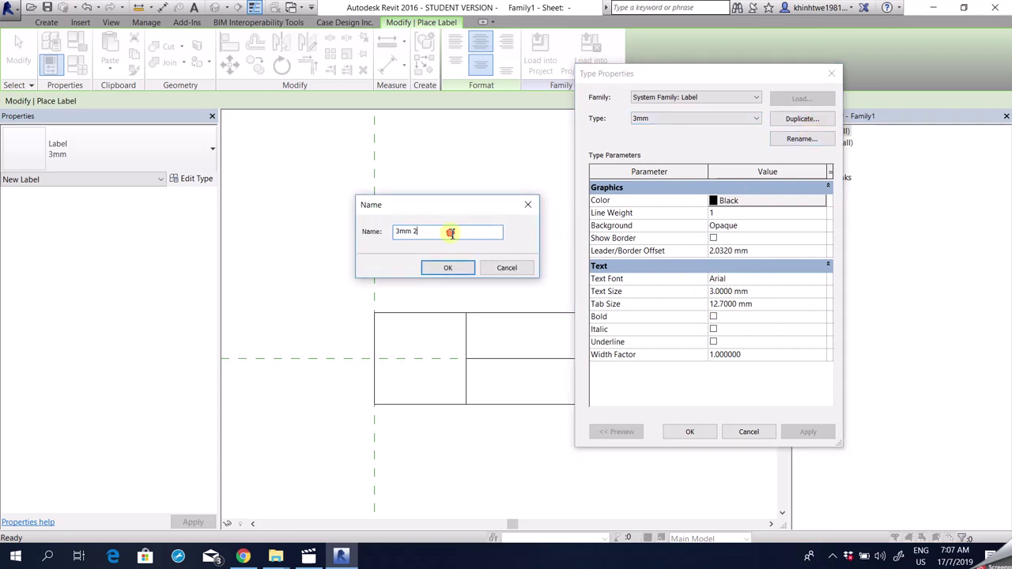
pyautogui.press('BackSpace')
pyautogui.click(445, 268)
# Set the new label type's text size to 2.5 mm
pyautogui.click(751, 291)
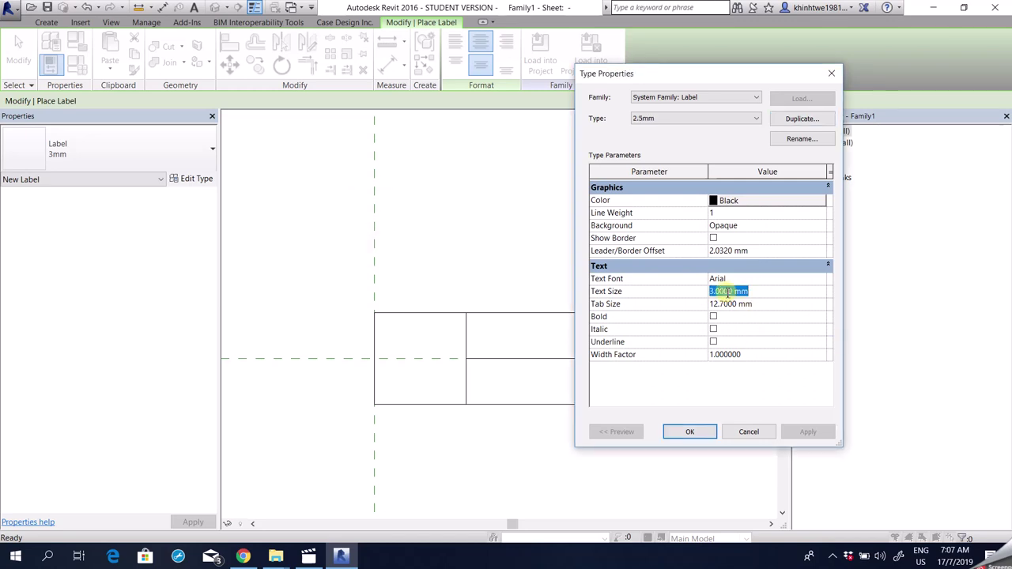
pyautogui.write('2')
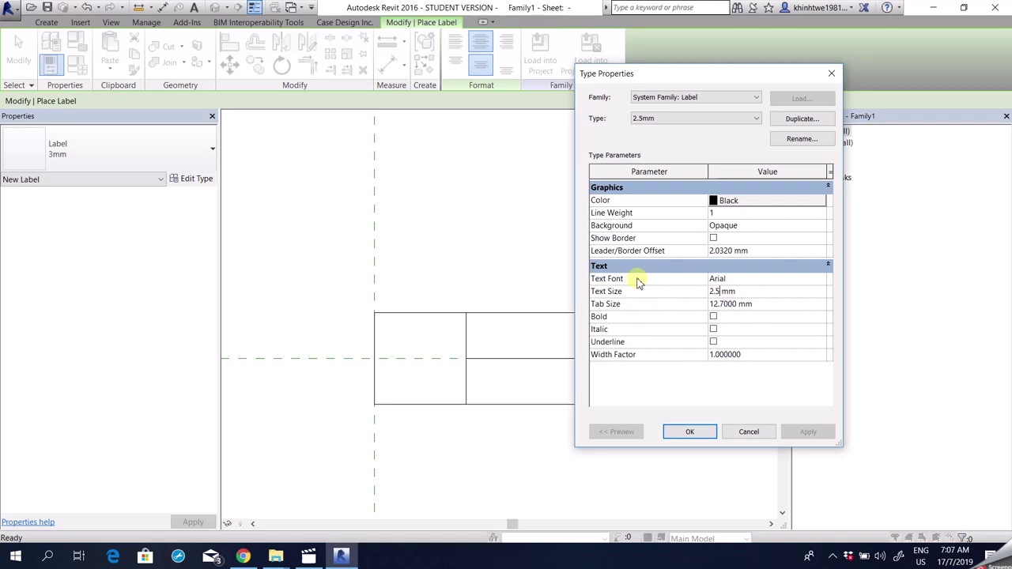
pyautogui.click(689, 432)
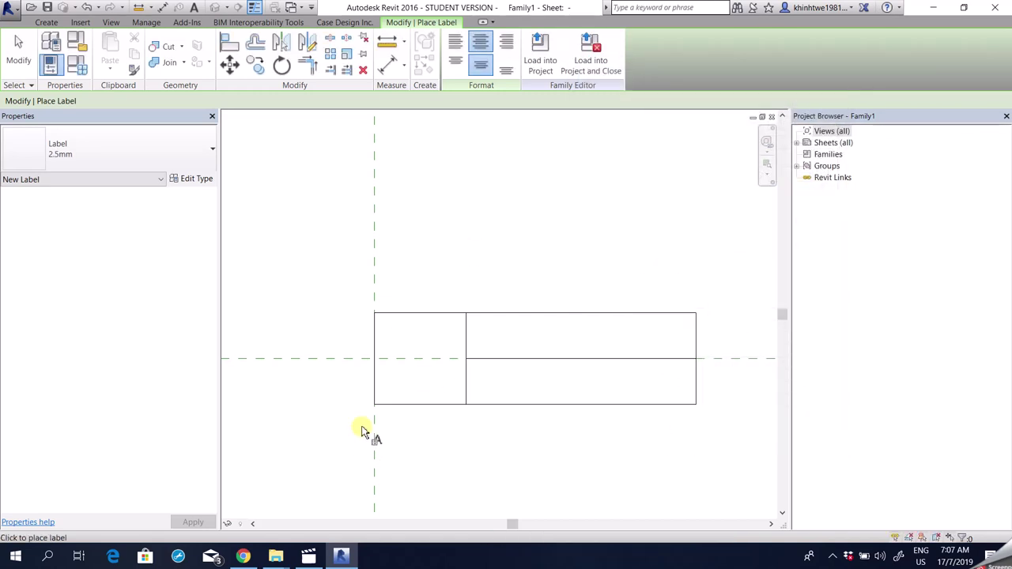
# Place a label in the tag frame's left cell using the Mark parameter, without a prefix or suffix
pyautogui.click(395, 353)
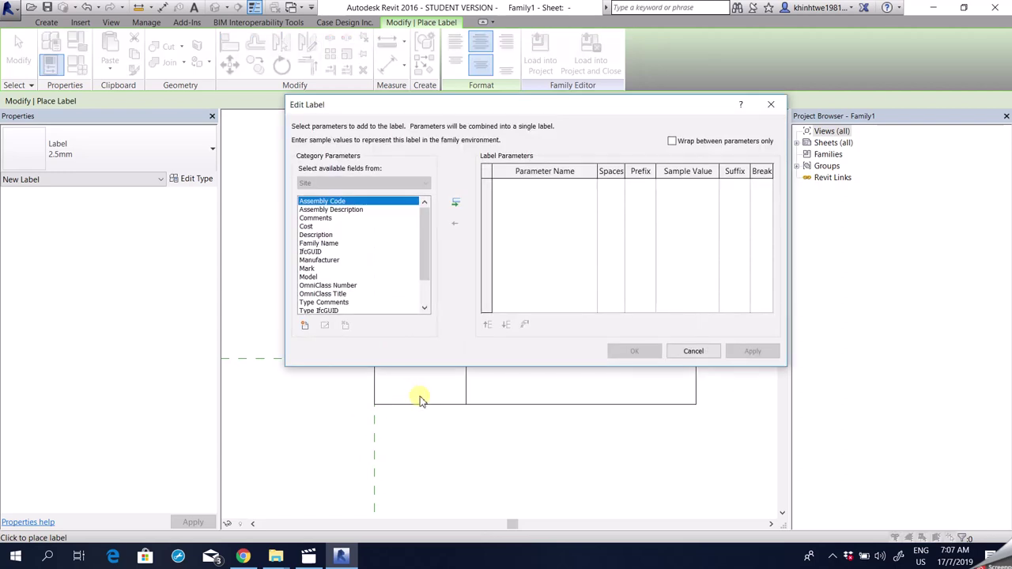
pyautogui.click(692, 352)
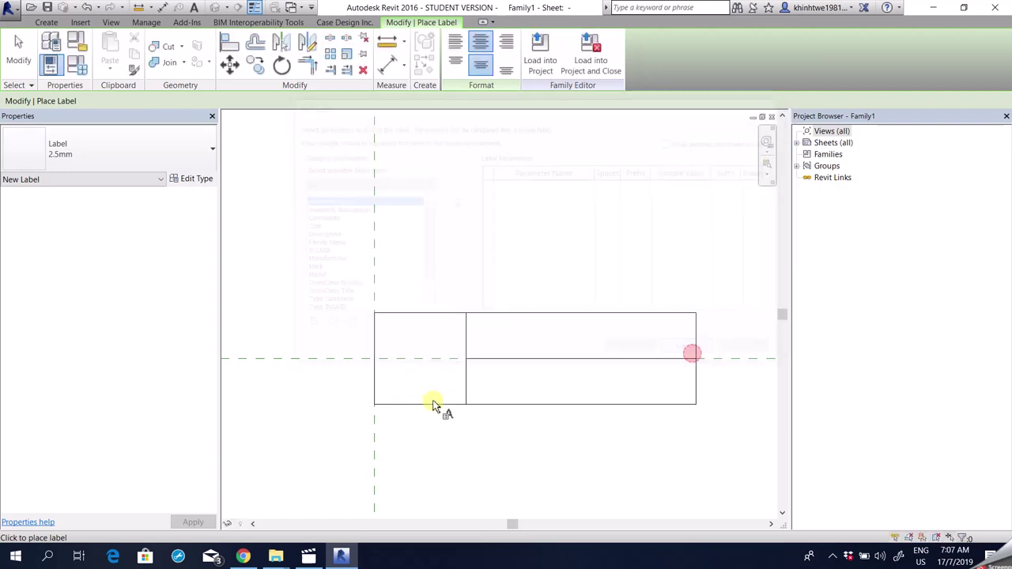
pyautogui.click(385, 362)
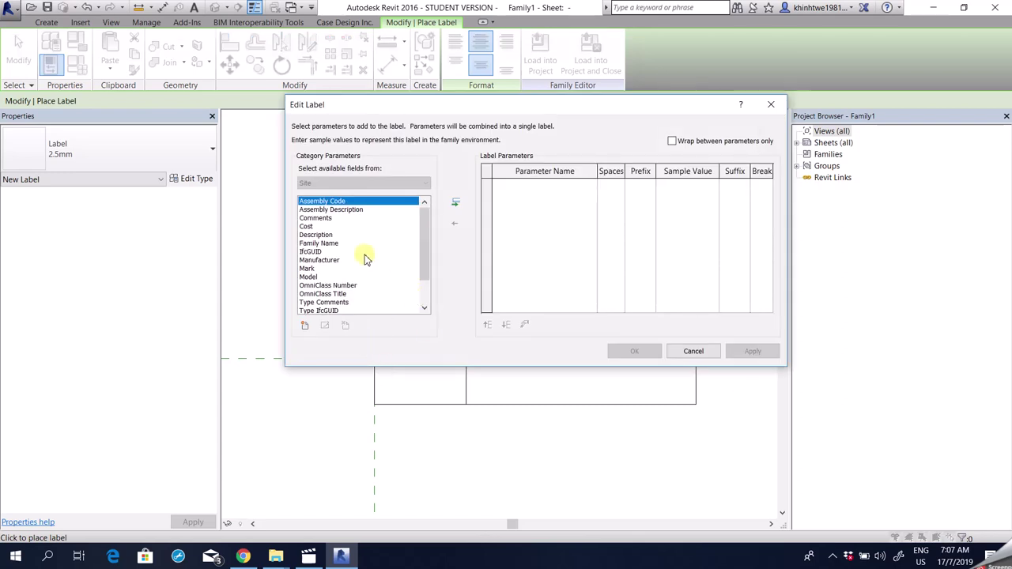
pyautogui.scroll(-2, 348, 254)
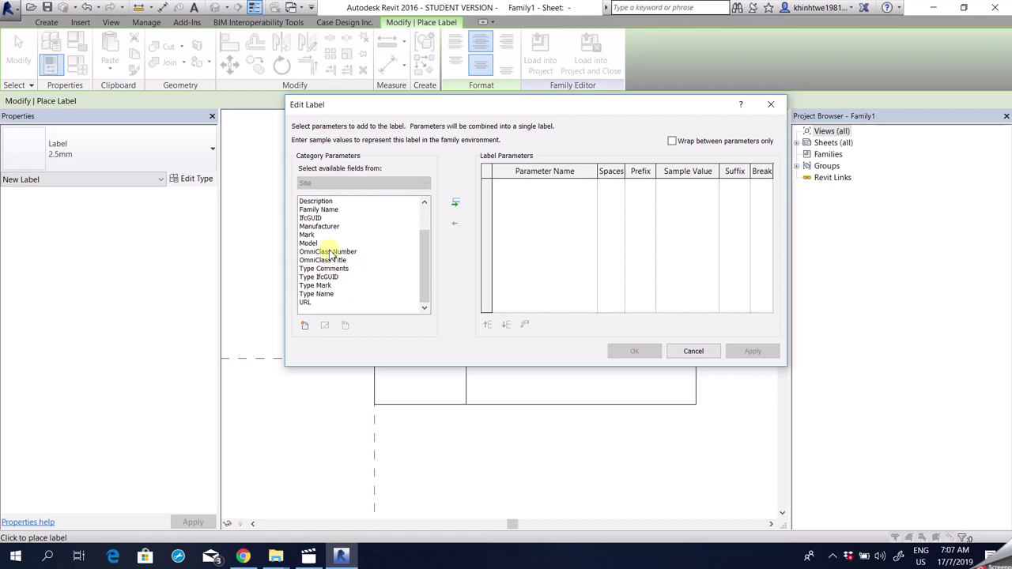
pyautogui.click(311, 236)
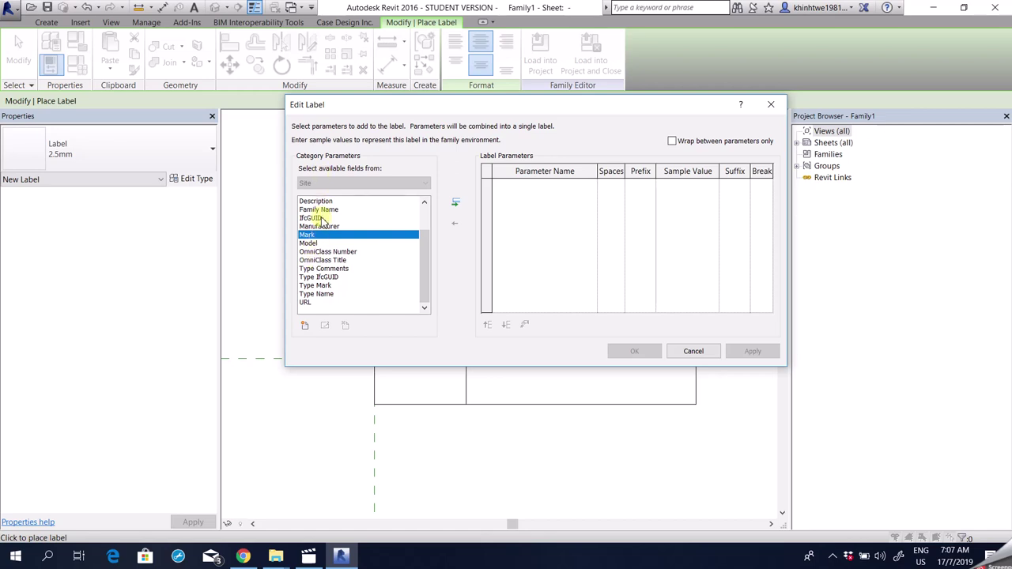
pyautogui.click(456, 206)
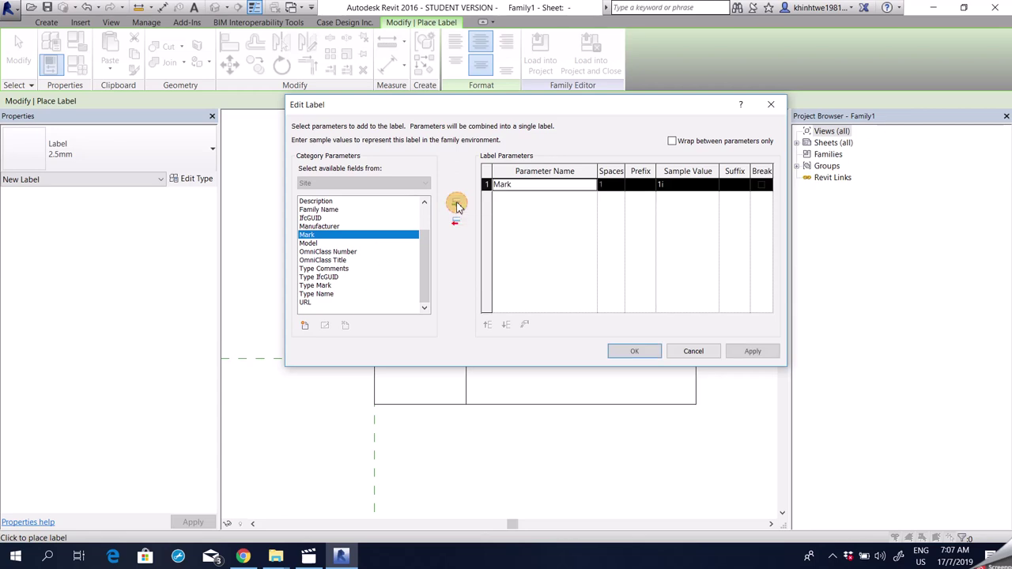
pyautogui.click(609, 187)
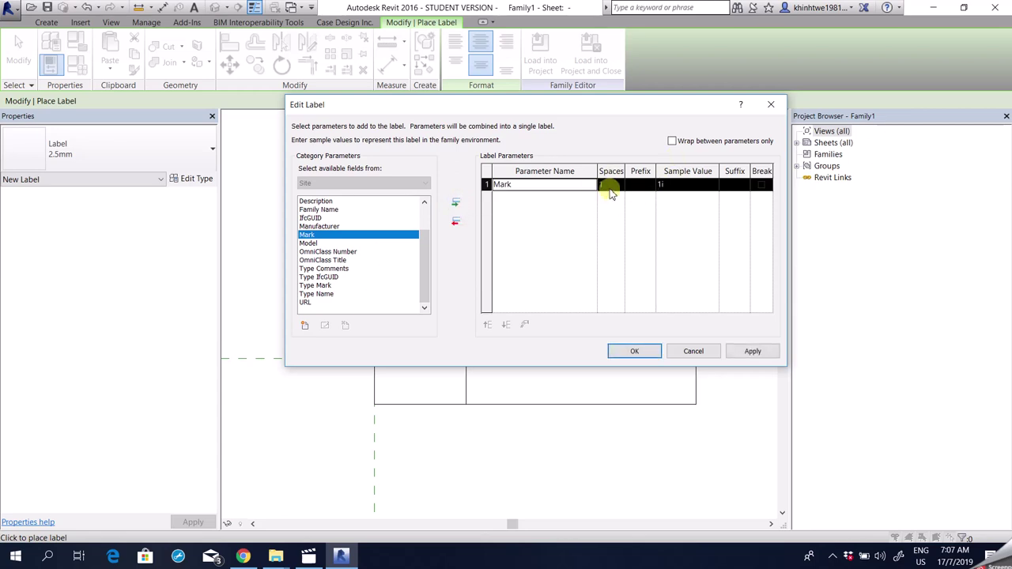
pyautogui.click(524, 186)
pyautogui.click(606, 186)
pyautogui.click(638, 188)
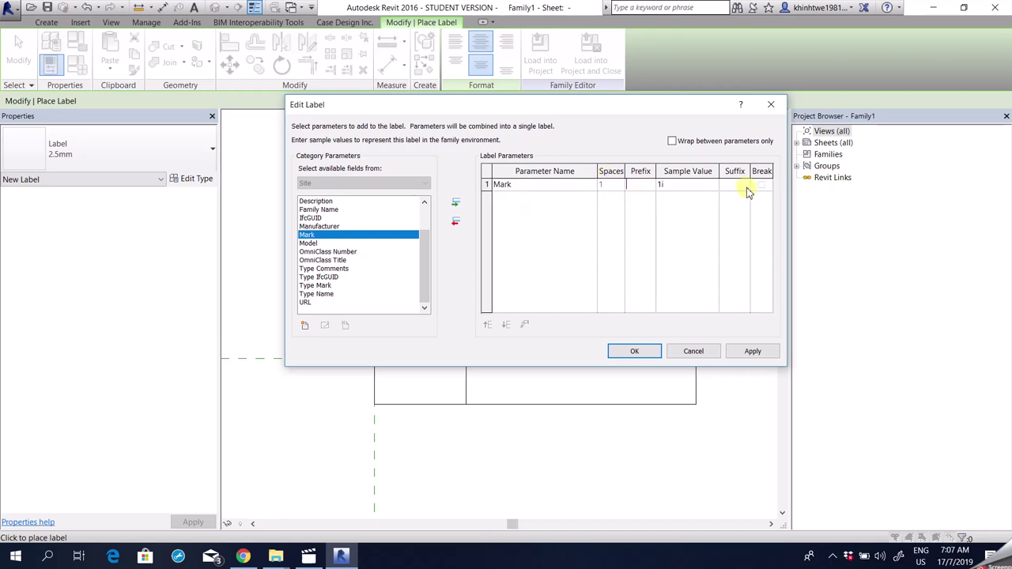
pyautogui.click(745, 187)
pyautogui.click(687, 160)
pyautogui.click(634, 353)
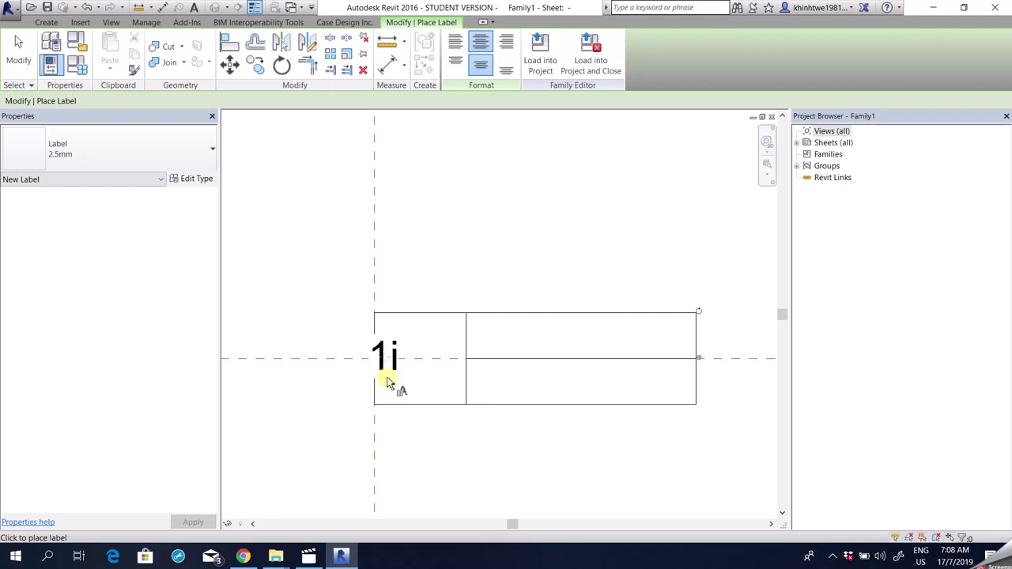
# Set the horizontal alignment of the placed Mark label to Left
pyautogui.click(378, 342)
pyautogui.scroll(2, 361, 377)
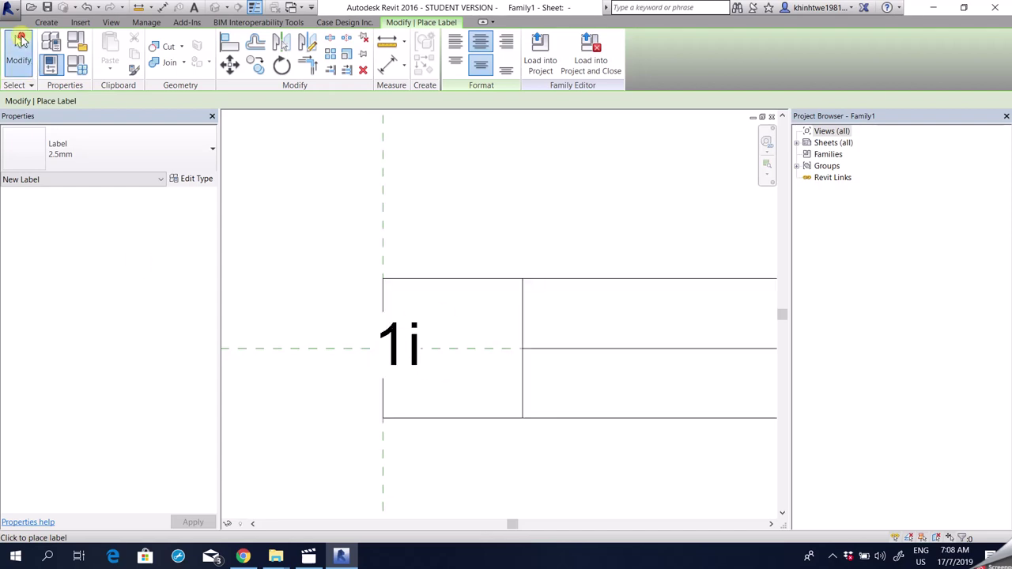
pyautogui.click(21, 42)
pyautogui.click(413, 369)
pyautogui.scroll(-1, 501, 332)
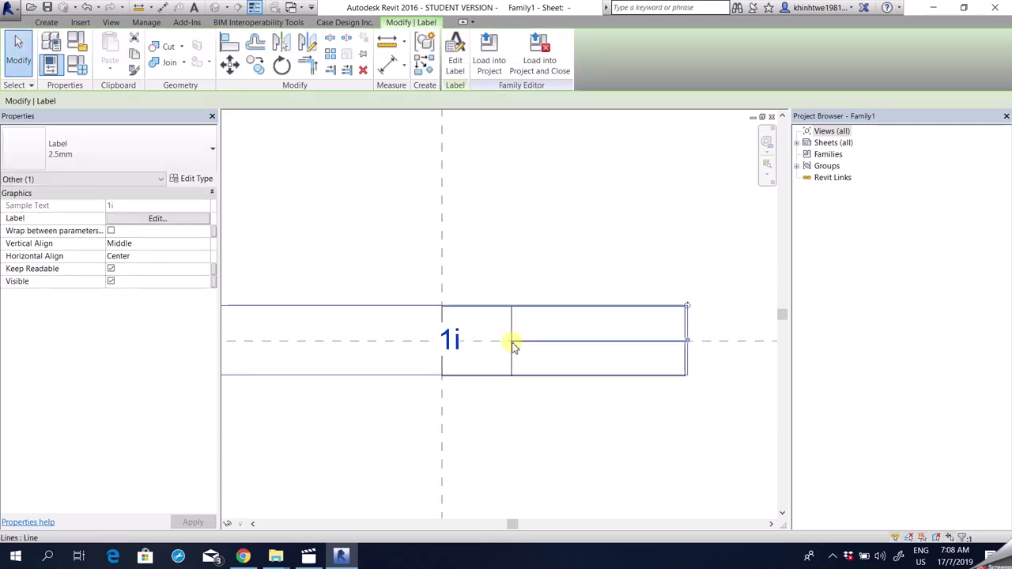
pyautogui.scroll(-2, 685, 344)
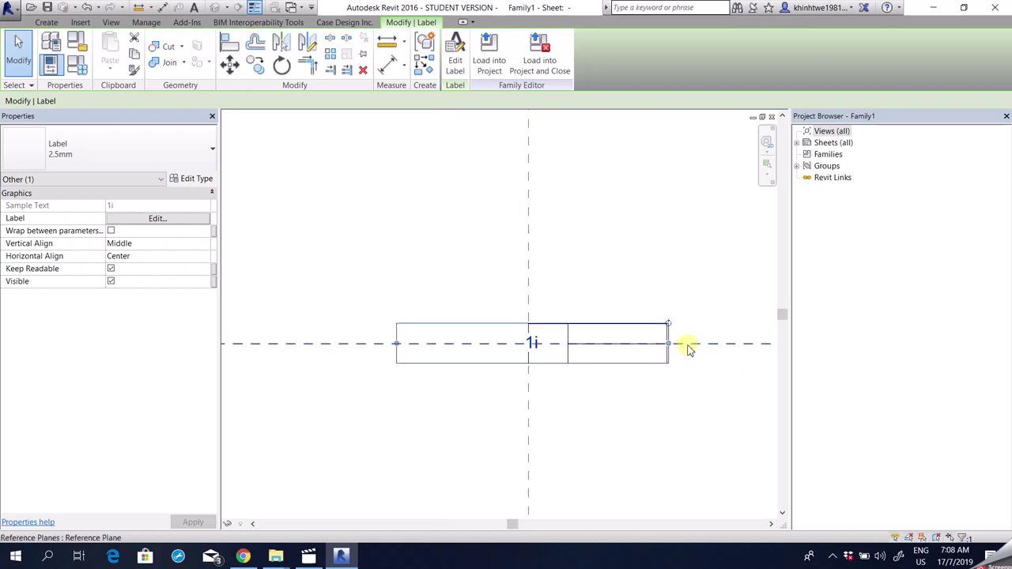
pyautogui.scroll(1, 685, 344)
pyautogui.scroll(1, 427, 370)
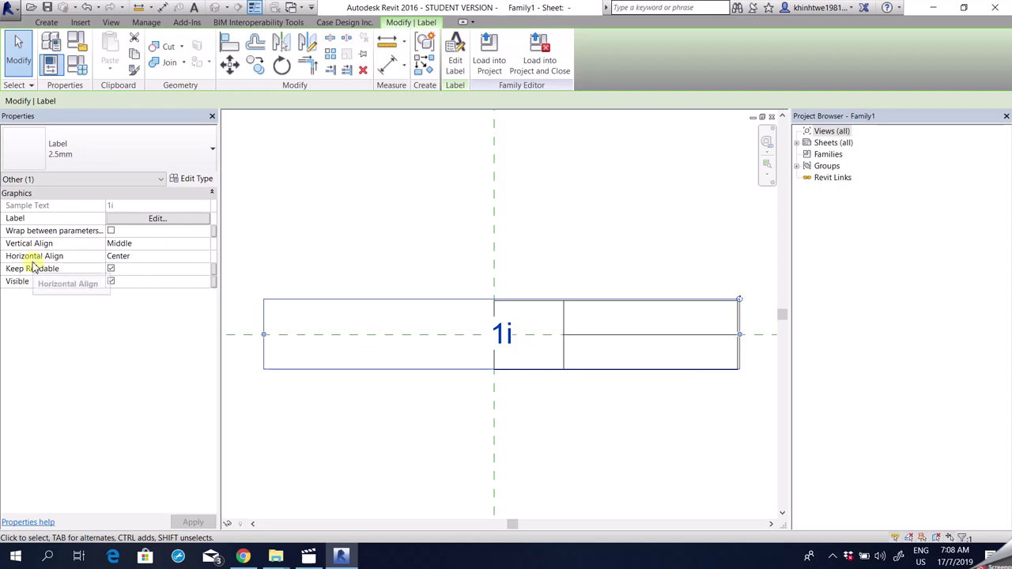
pyautogui.click(149, 257)
pyautogui.click(207, 257)
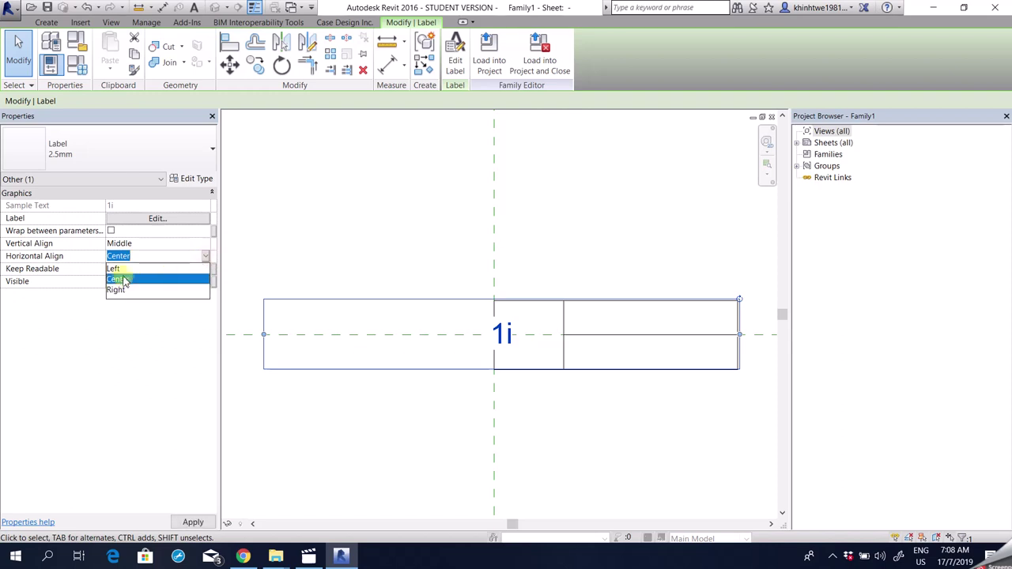
pyautogui.click(151, 269)
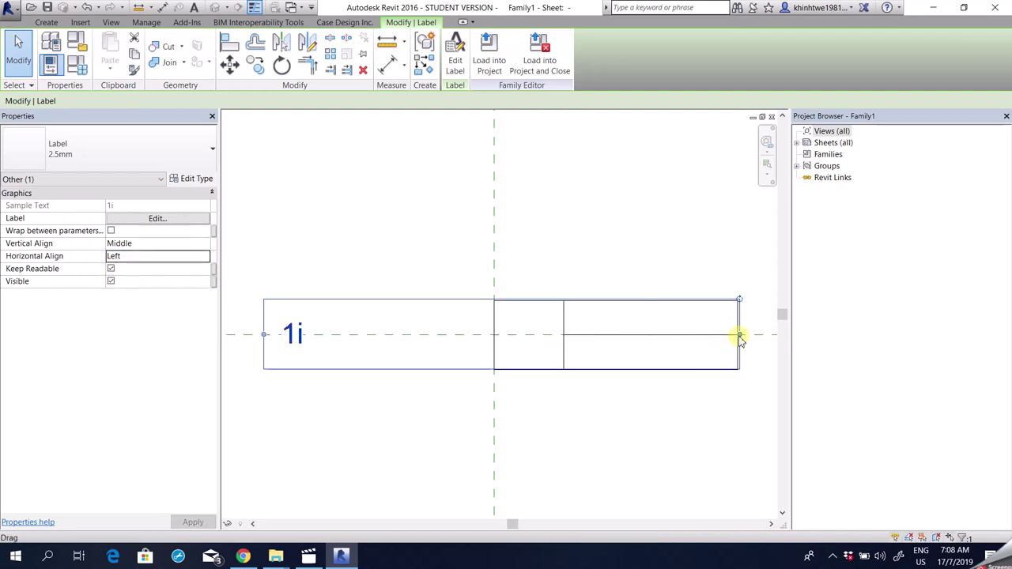
# Shorten the Mark label's text box and move it so that it fits exactly inside the frame's left cell
pyautogui.moveTo(741, 337); pyautogui.dragTo(332, 335)
pyautogui.moveTo(278, 290); pyautogui.dragTo(484, 333)
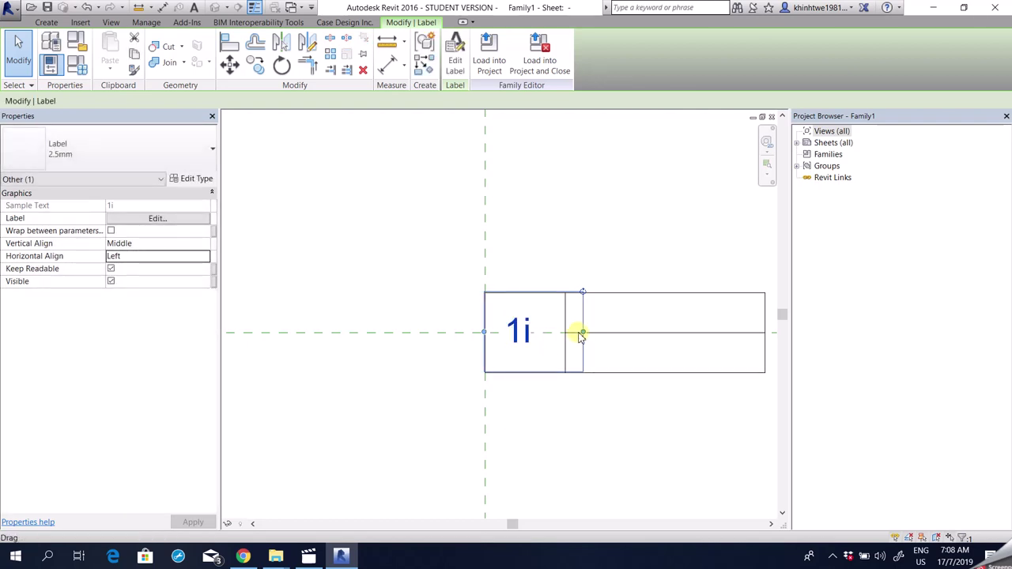
pyautogui.moveTo(580, 335); pyautogui.dragTo(565, 324)
pyautogui.scroll(-4, 355, 361)
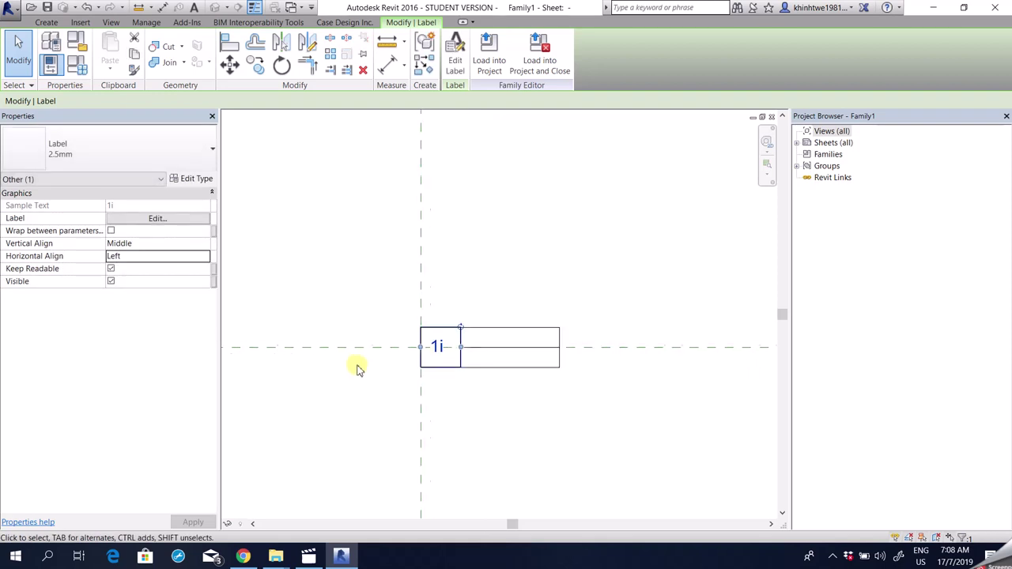
pyautogui.click(352, 395)
pyautogui.scroll(4, 475, 358)
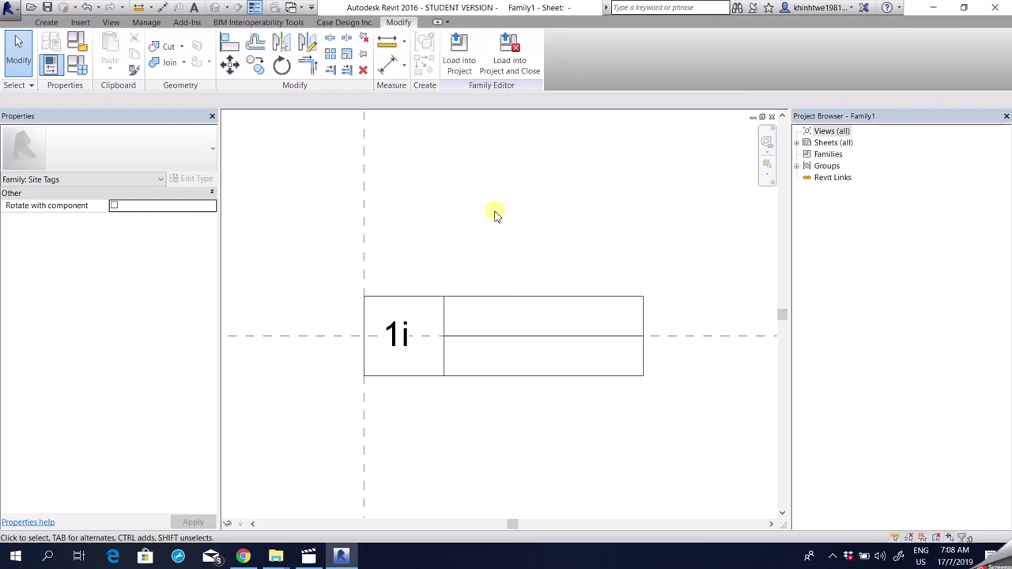
pyautogui.click(47, 22)
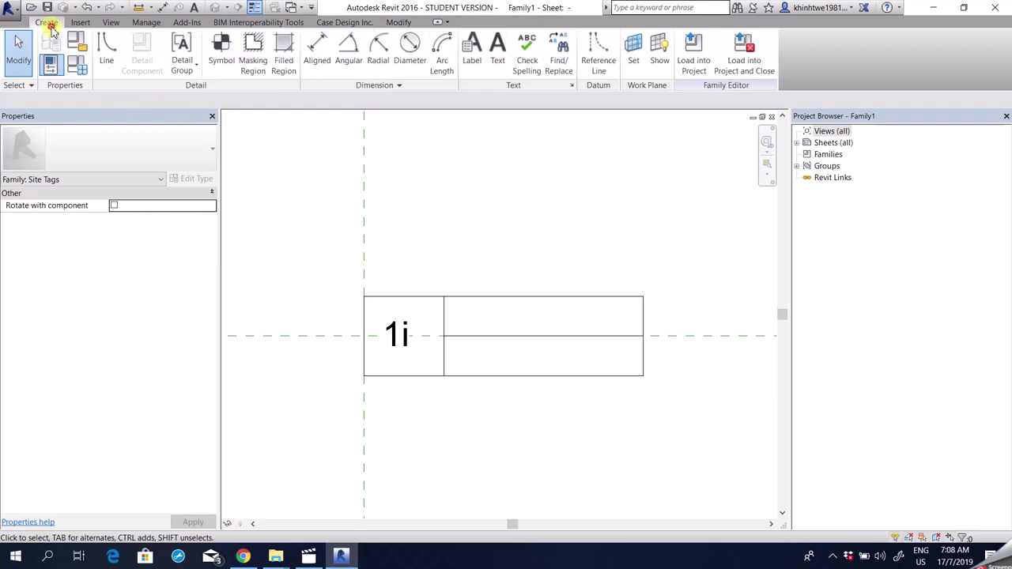
pyautogui.click(472, 46)
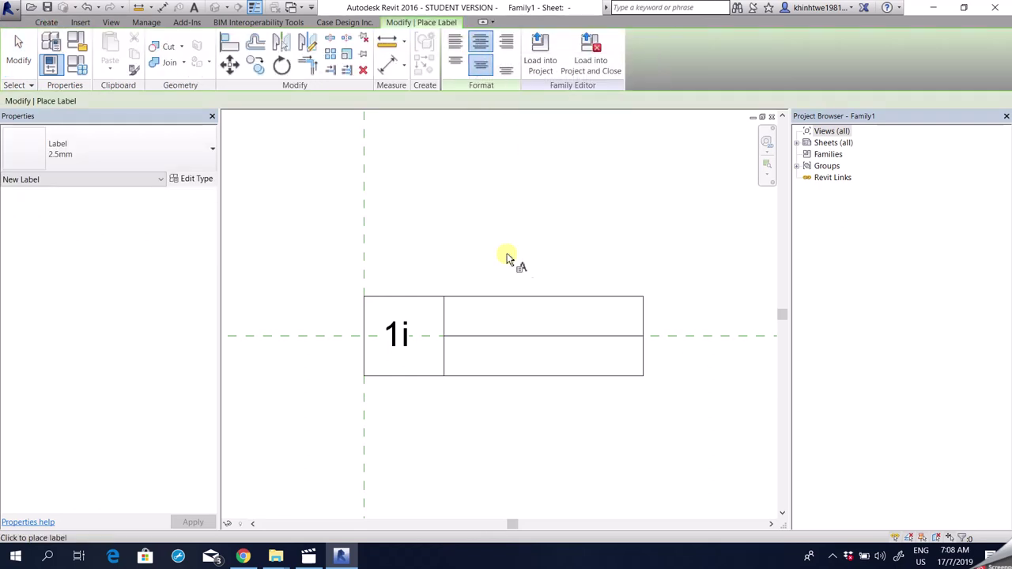
pyautogui.scroll(2, 522, 326)
pyautogui.click(532, 321)
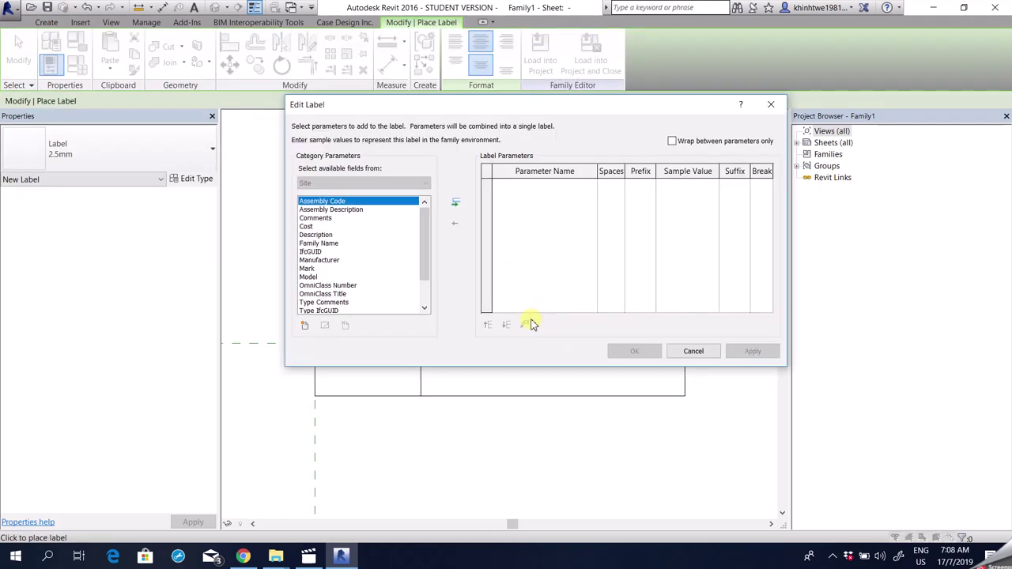
pyautogui.click(695, 352)
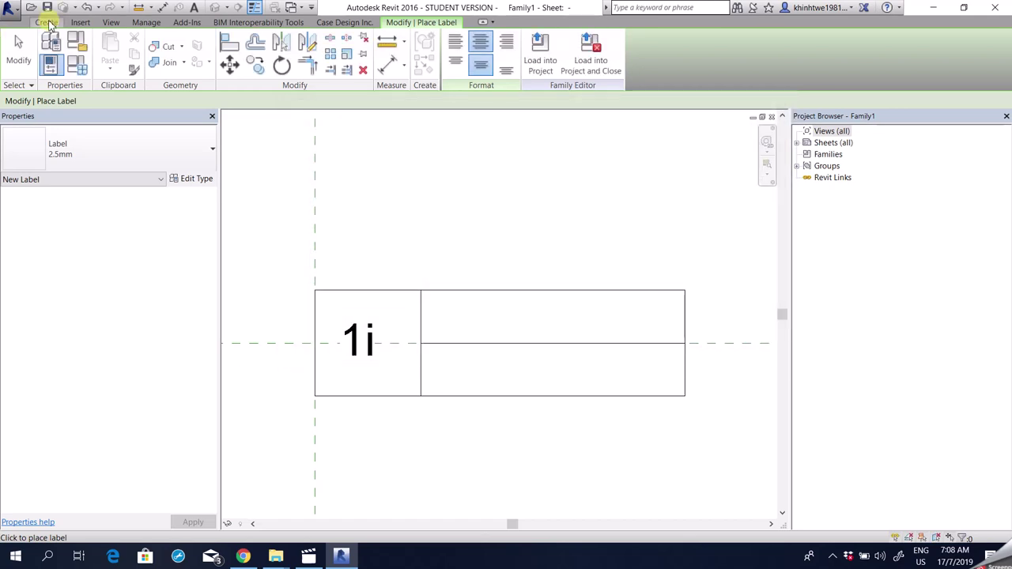
# Start a new label in the tag frame's upper right cell and look through the available category parameters
pyautogui.click(46, 22)
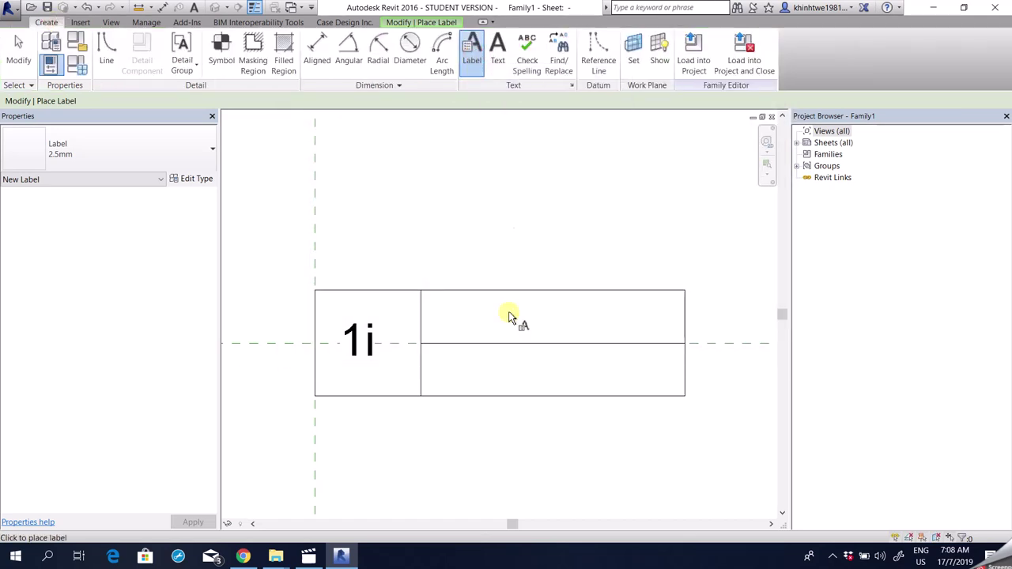
pyautogui.click(533, 323)
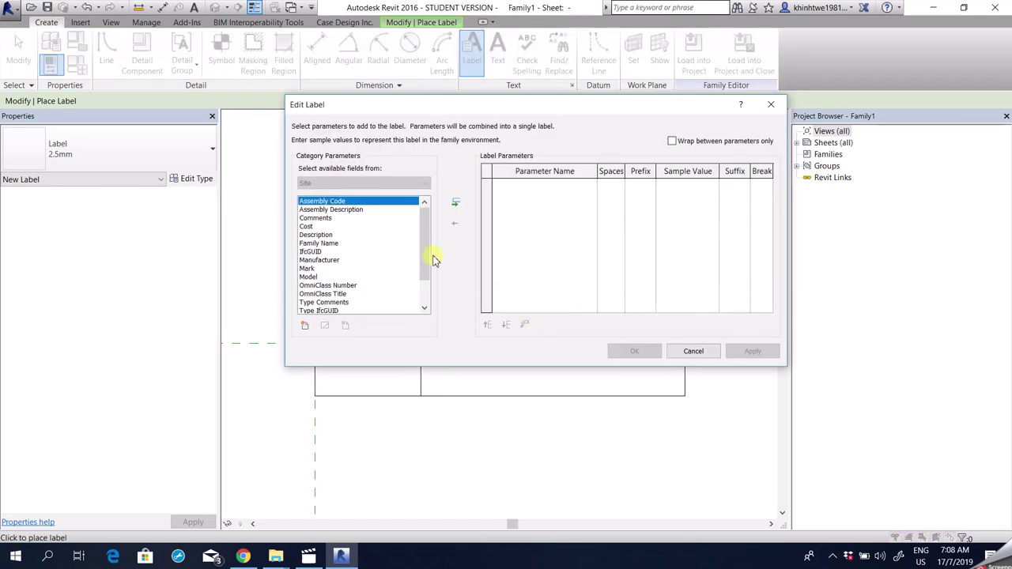
pyautogui.click(324, 244)
pyautogui.scroll(-2, 326, 248)
pyautogui.scroll(2, 316, 260)
pyautogui.click(318, 235)
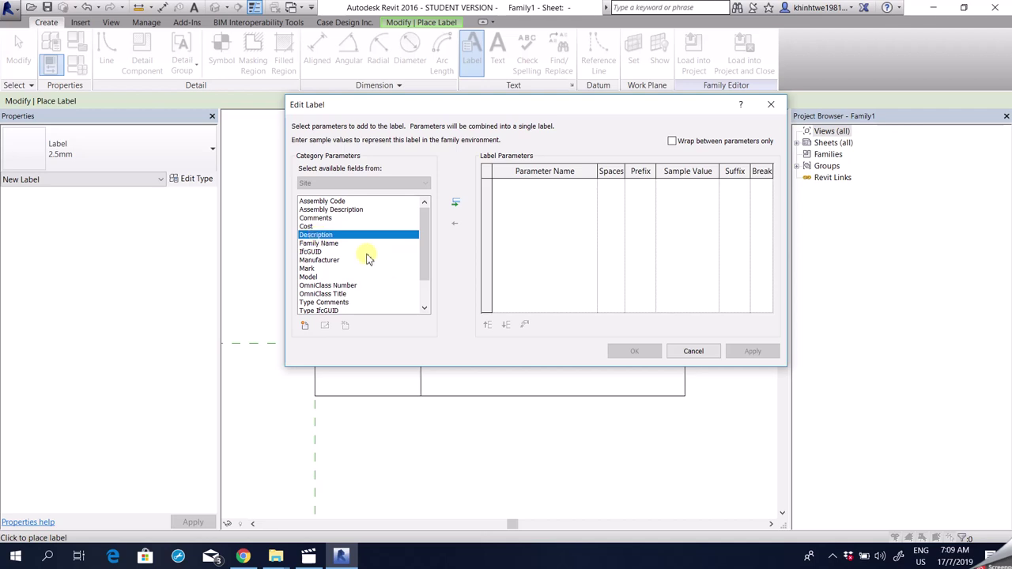
pyautogui.scroll(-3, 395, 248)
pyautogui.click(316, 306)
pyautogui.scroll(1, 324, 294)
pyautogui.scroll(2, 328, 291)
pyautogui.click(327, 283)
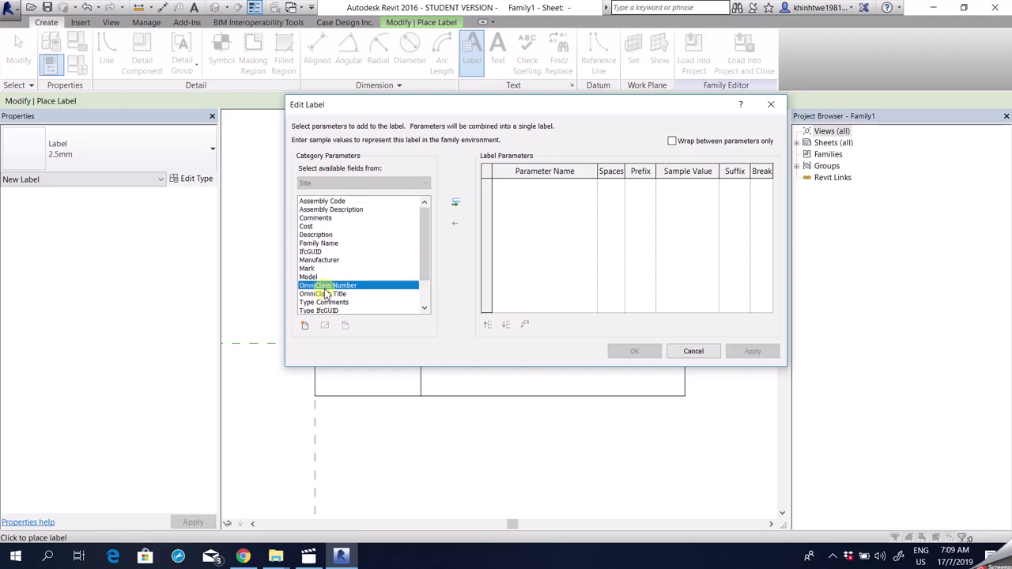
pyautogui.scroll(-1, 313, 297)
pyautogui.scroll(-2, 314, 297)
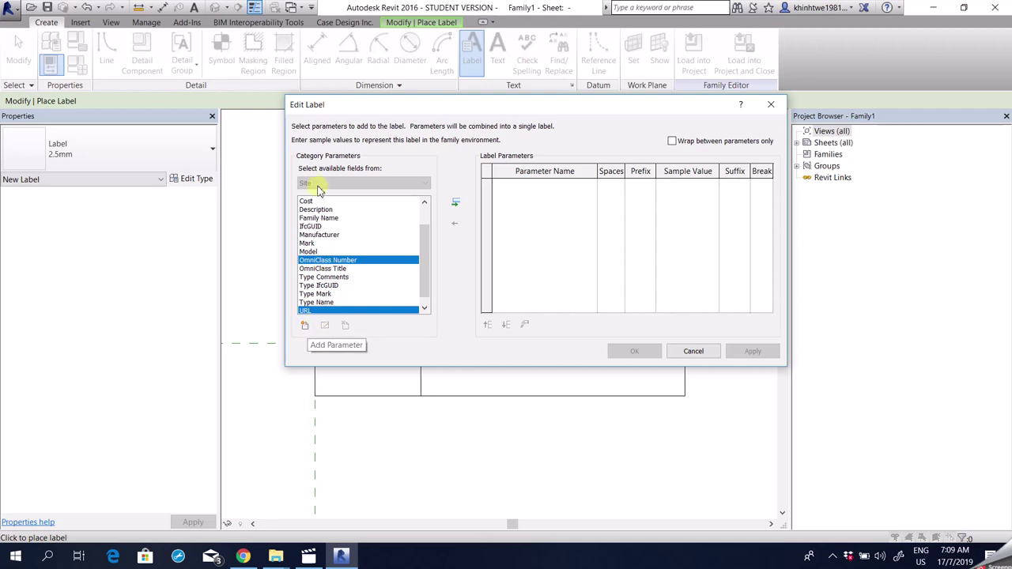
# Add the shared parameter Opening Width from the Openings group to the label's available category parameters
pyautogui.click(306, 327)
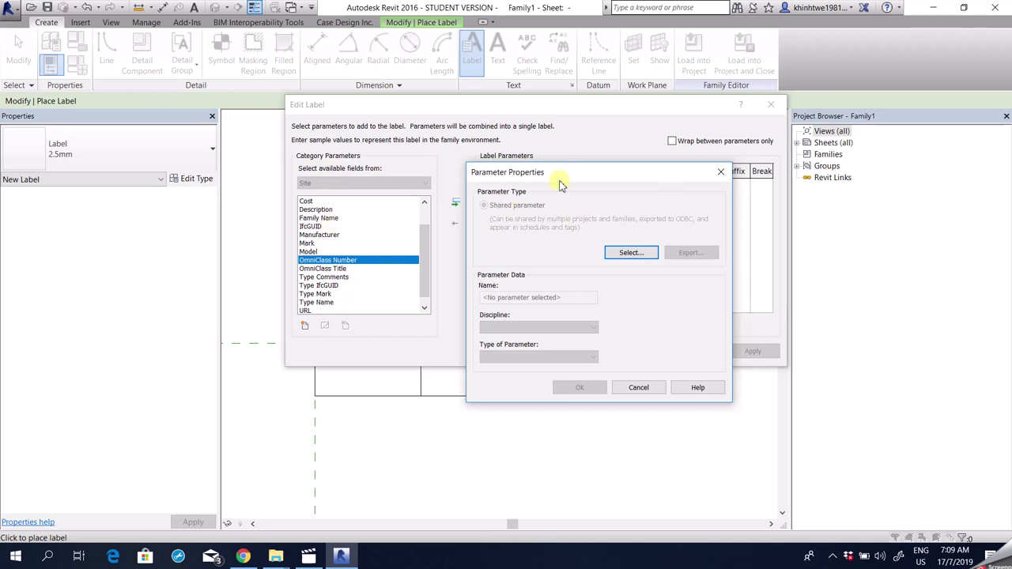
pyautogui.moveTo(595, 173); pyautogui.dragTo(589, 187)
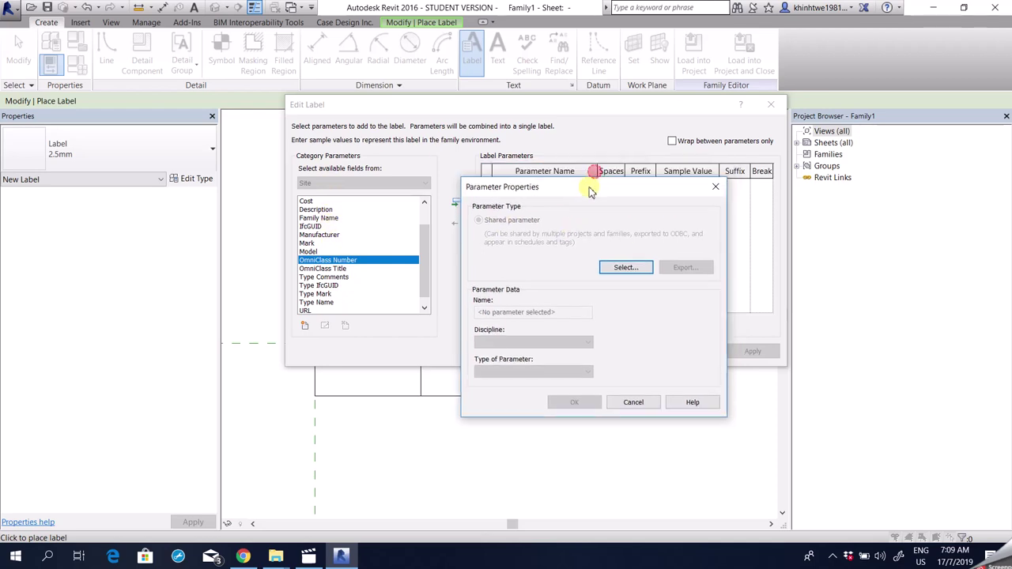
pyautogui.click(623, 268)
pyautogui.moveTo(267, 169); pyautogui.dragTo(345, 198)
pyautogui.click(356, 248)
pyautogui.click(348, 260)
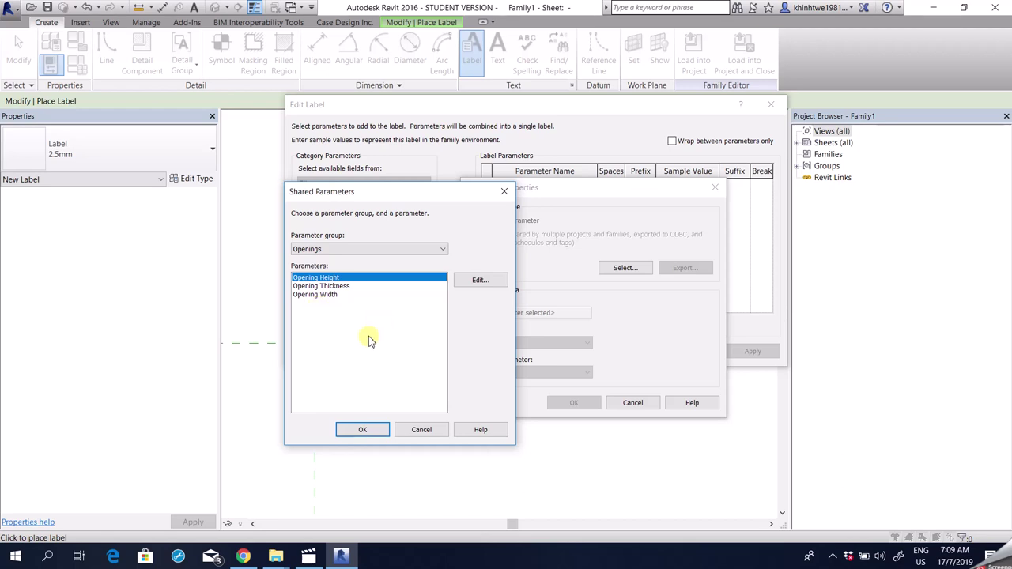
pyautogui.click(335, 295)
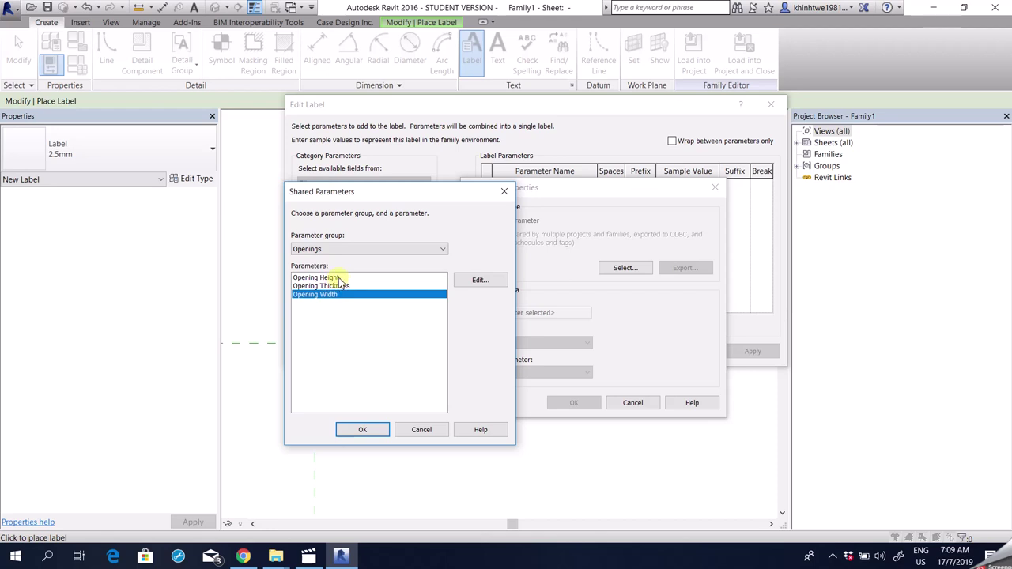
pyautogui.click(338, 278)
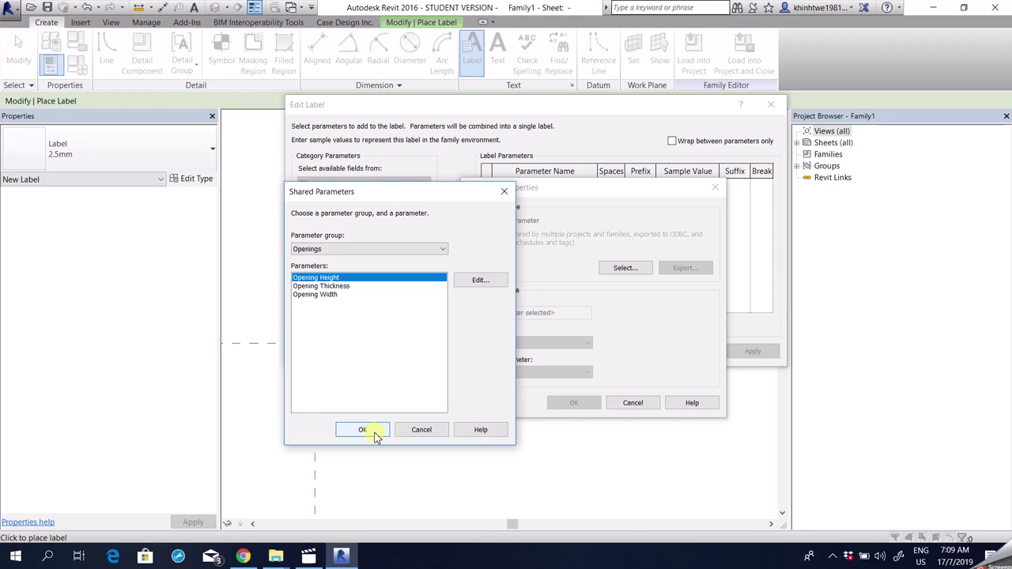
pyautogui.click(332, 295)
pyautogui.click(337, 279)
pyautogui.click(335, 295)
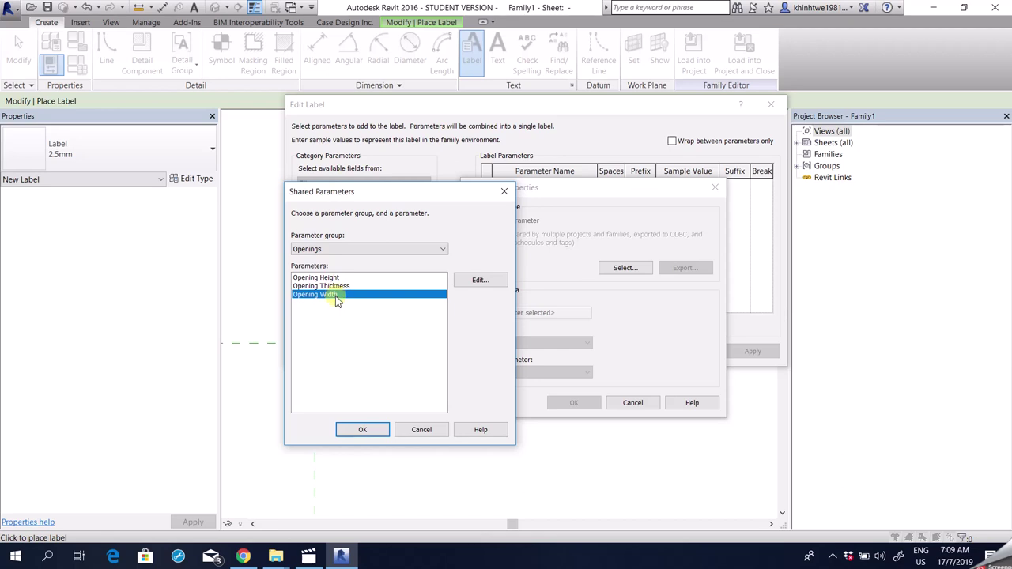
pyautogui.click(361, 429)
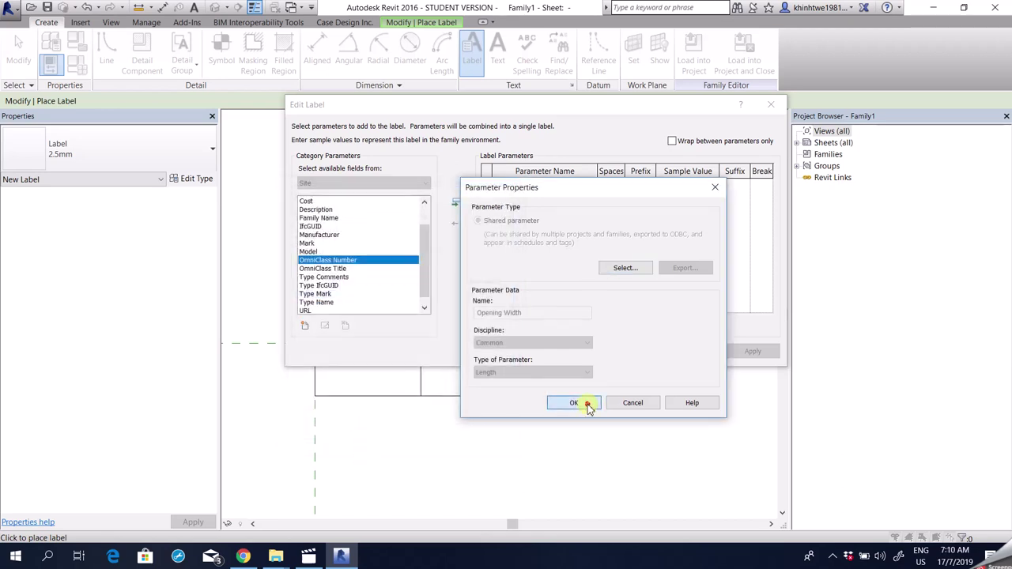
pyautogui.click(574, 403)
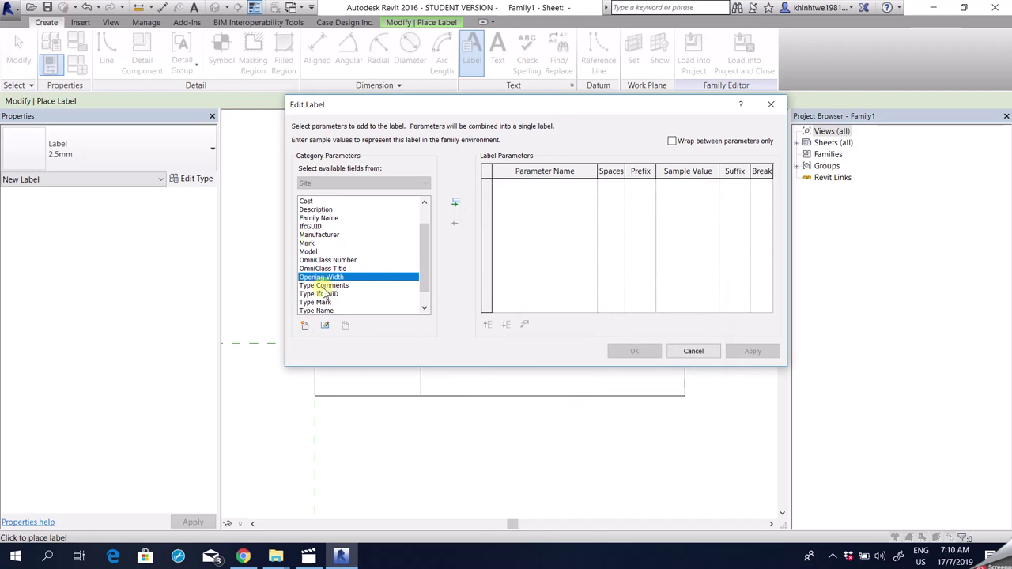
# Add the shared parameter Opening Height from the Openings group to the available category parameters as well
pyautogui.click(304, 325)
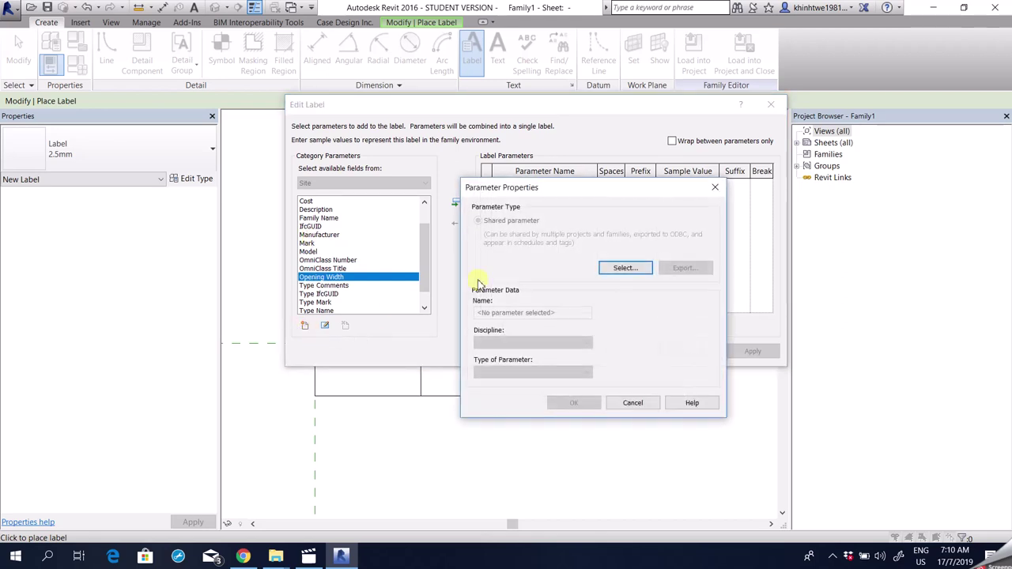
pyautogui.click(620, 269)
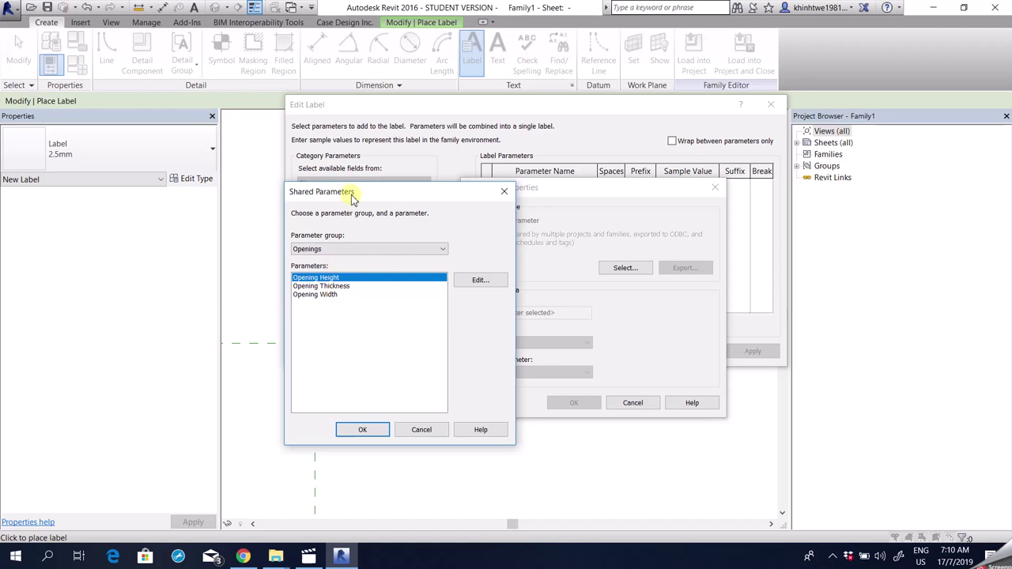
pyautogui.moveTo(352, 197); pyautogui.dragTo(552, 179)
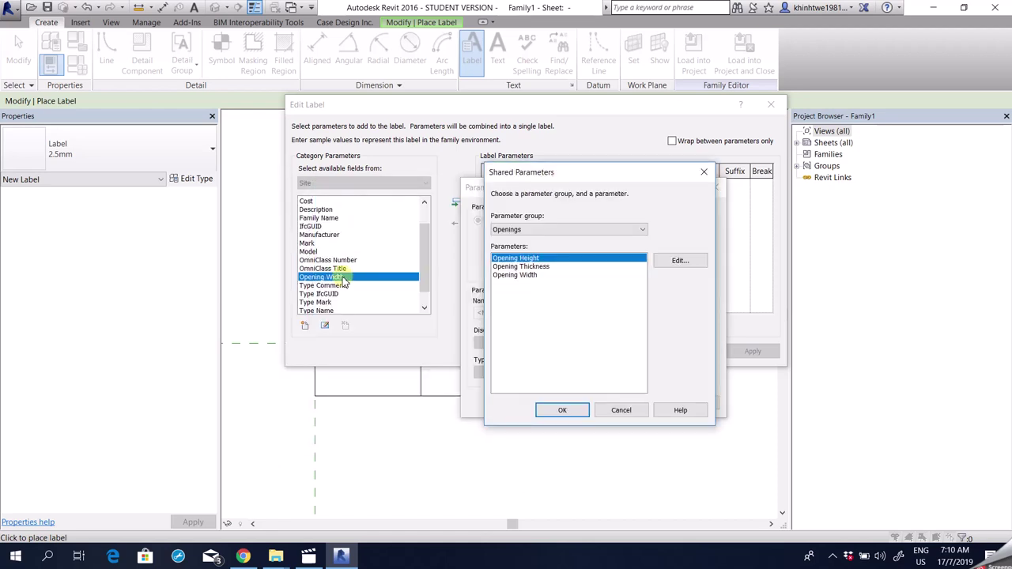
pyautogui.click(522, 275)
pyautogui.click(521, 258)
pyautogui.click(562, 410)
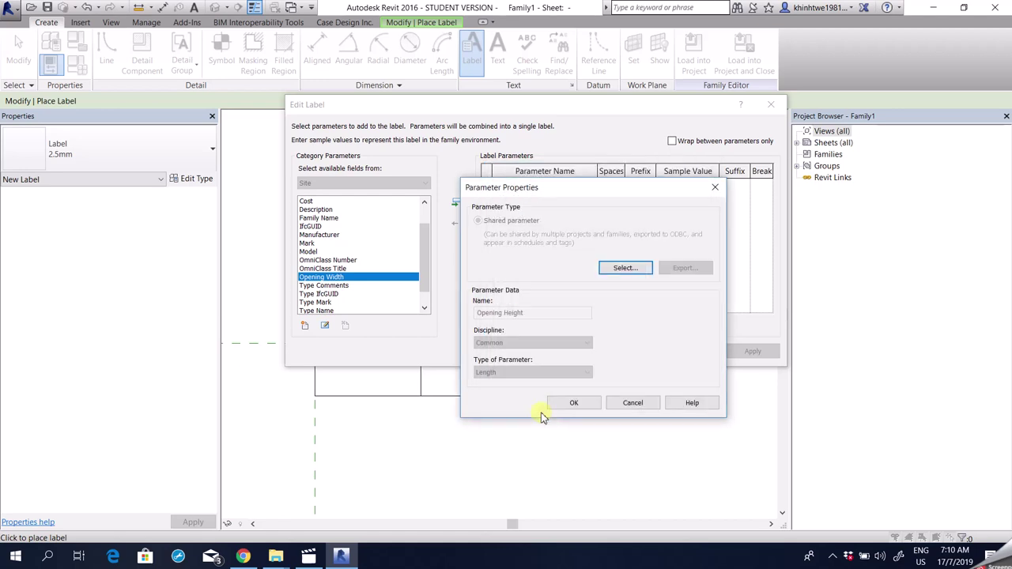
pyautogui.click(573, 404)
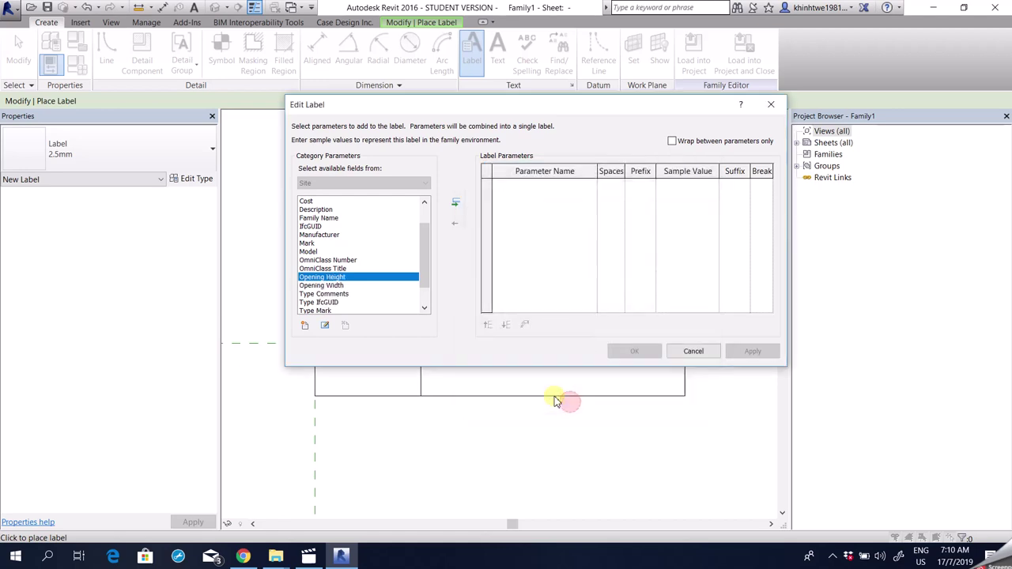
# Include Opening Width, Opening Height and Comments, in that order, as the new label's parameters
pyautogui.click(332, 286)
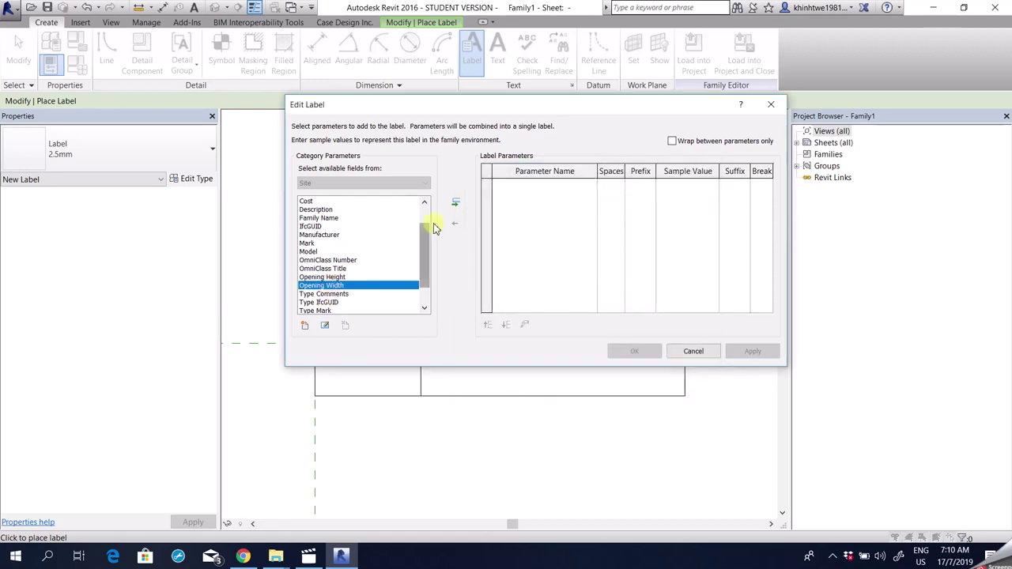
pyautogui.click(455, 202)
pyautogui.click(335, 276)
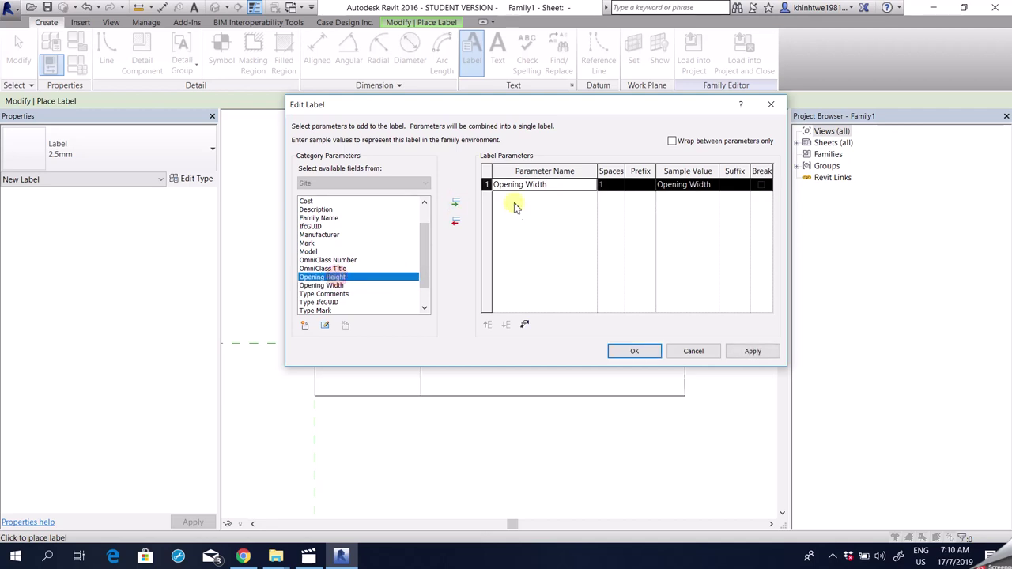
pyautogui.click(455, 203)
pyautogui.click(329, 251)
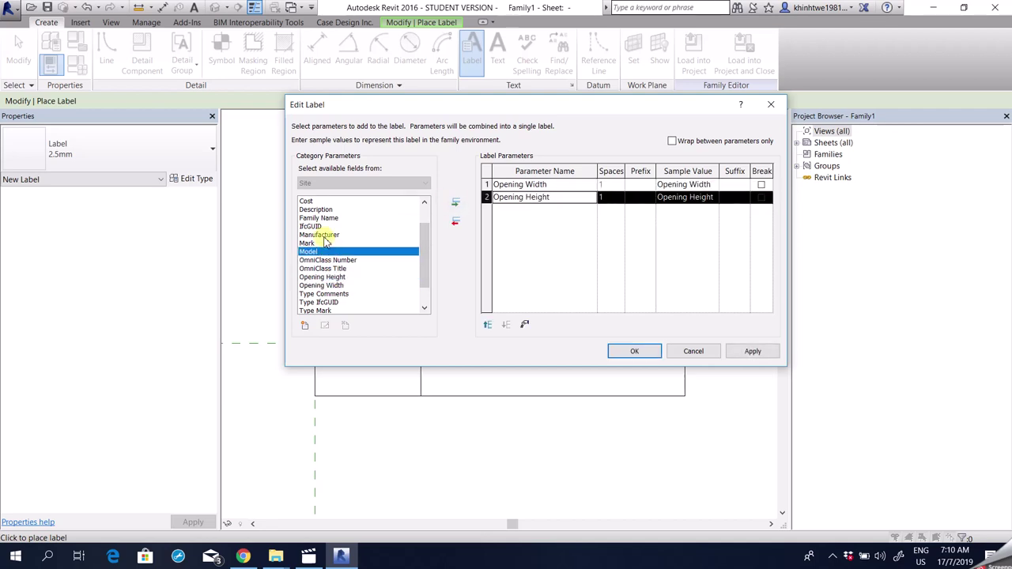
pyautogui.scroll(1, 325, 242)
pyautogui.click(326, 202)
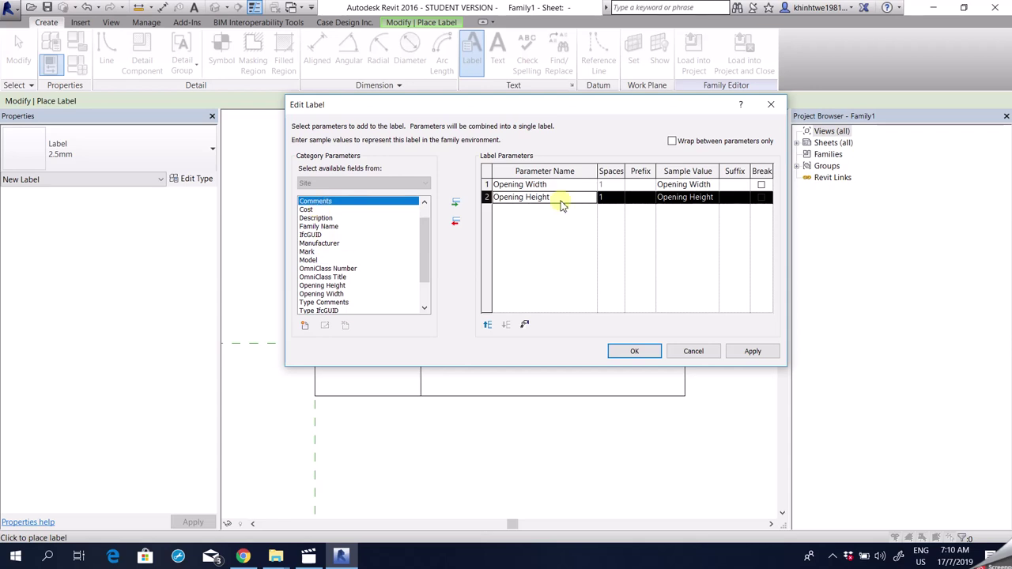
pyautogui.click(454, 202)
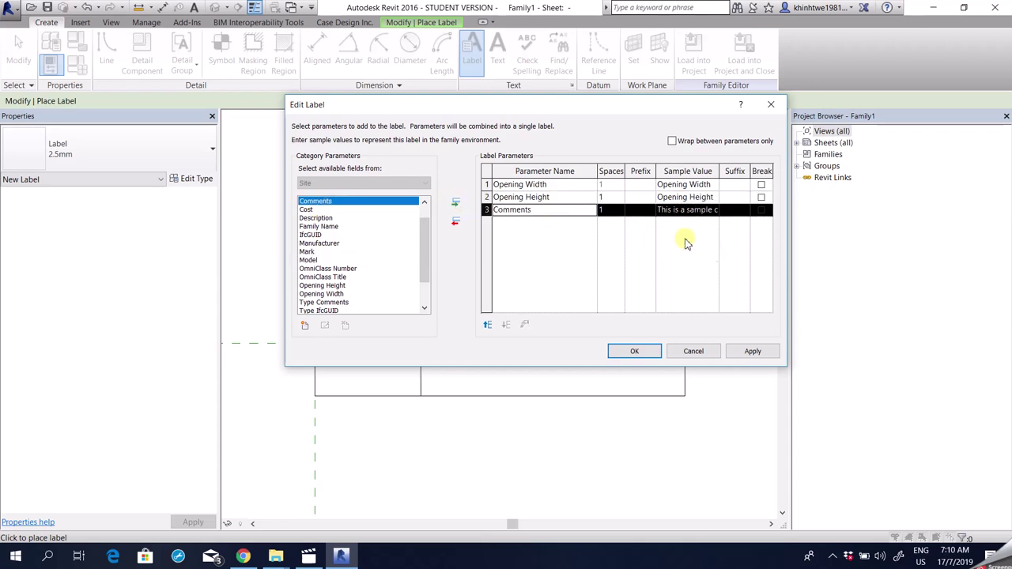
# Set the sample values of both Opening Width and Opening Height to 200
pyautogui.click(666, 187)
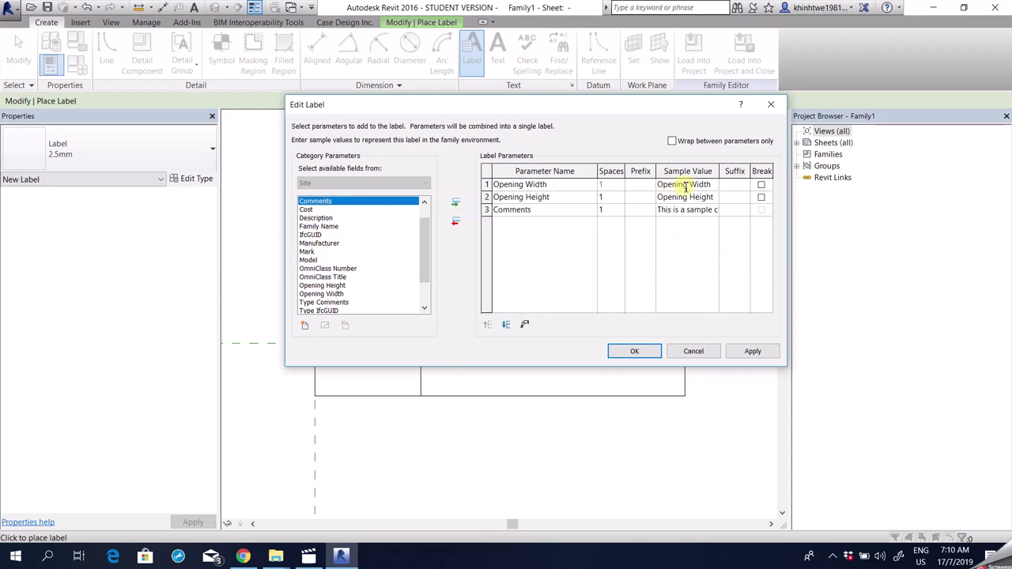
pyautogui.click(660, 183)
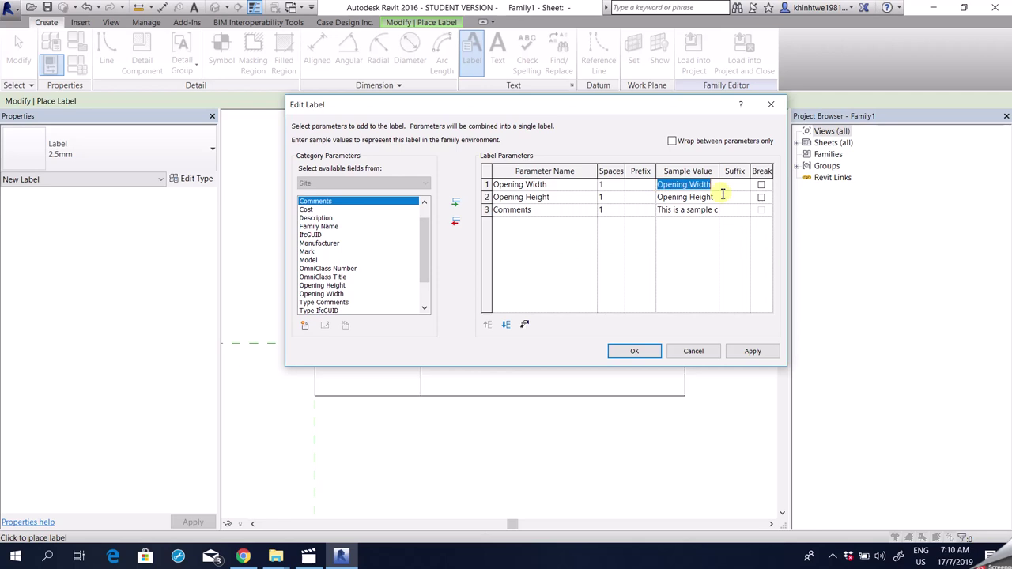
pyautogui.press('BackSpace')
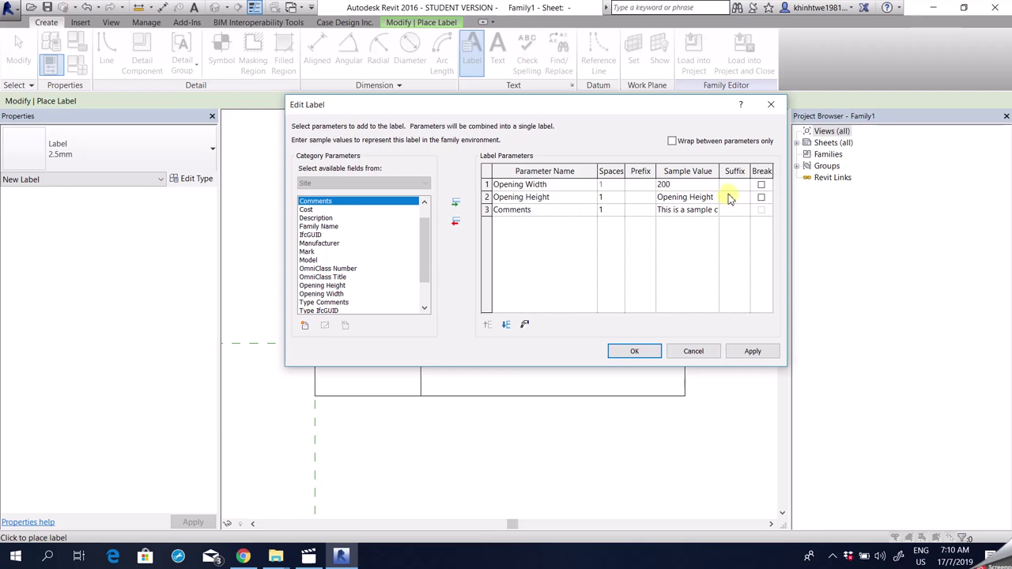
pyautogui.moveTo(660, 196); pyautogui.dragTo(729, 208)
pyautogui.write('200')
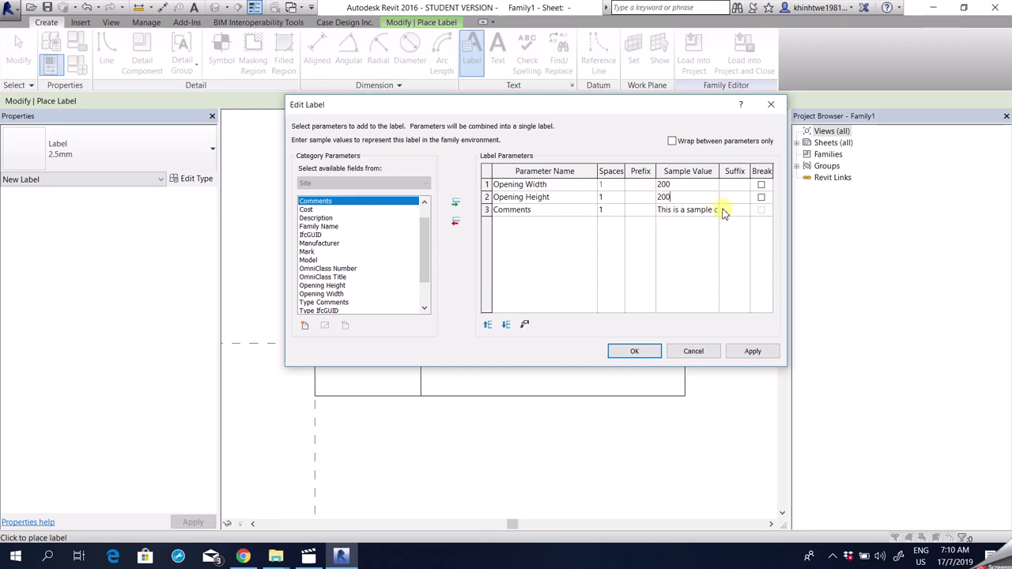
# Set the sample value of the Comments parameter to WO and accept the label definition
pyautogui.click(686, 212)
pyautogui.moveTo(660, 209); pyautogui.dragTo(739, 216)
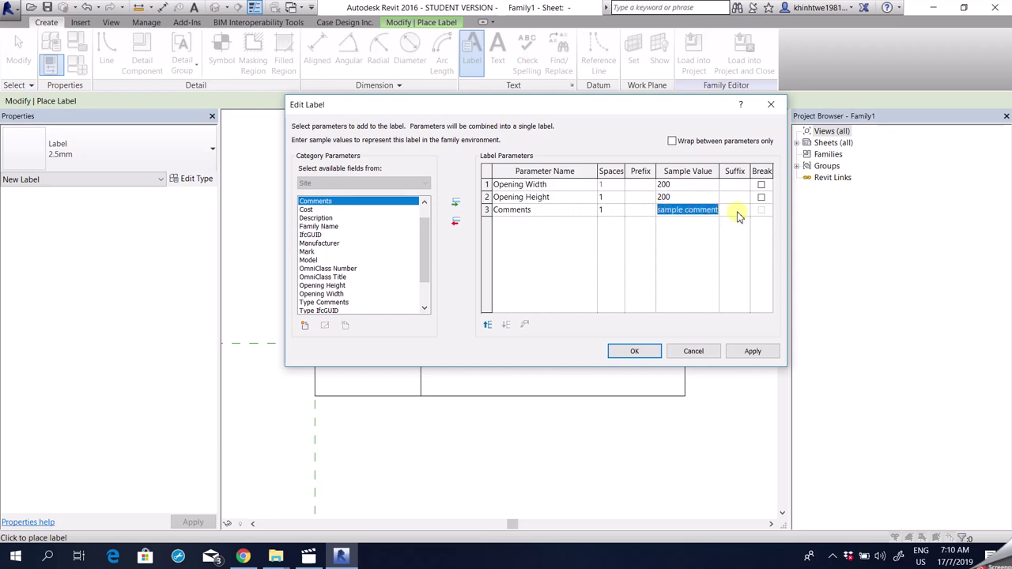
pyautogui.press('BackSpace')
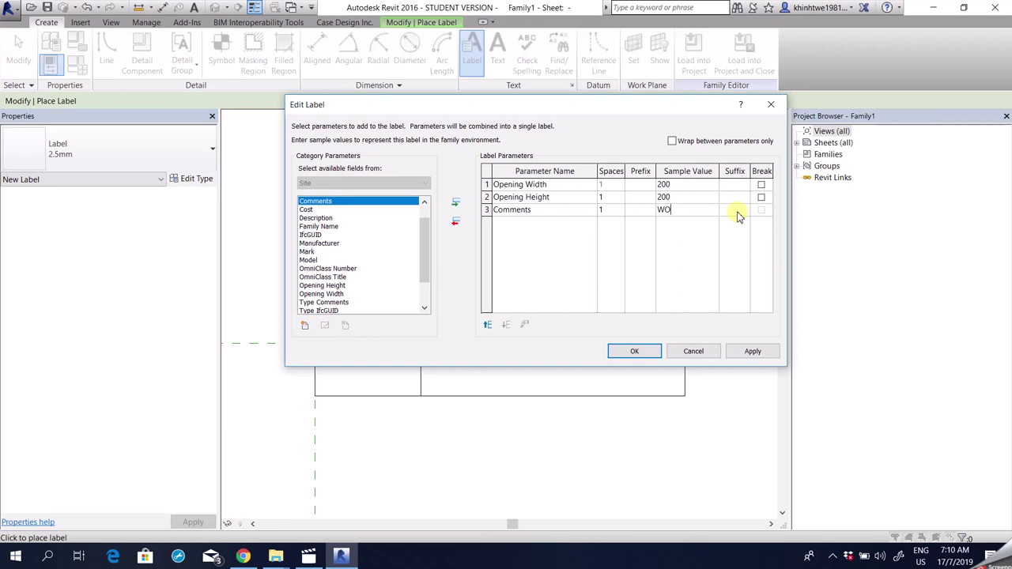
pyautogui.click(639, 353)
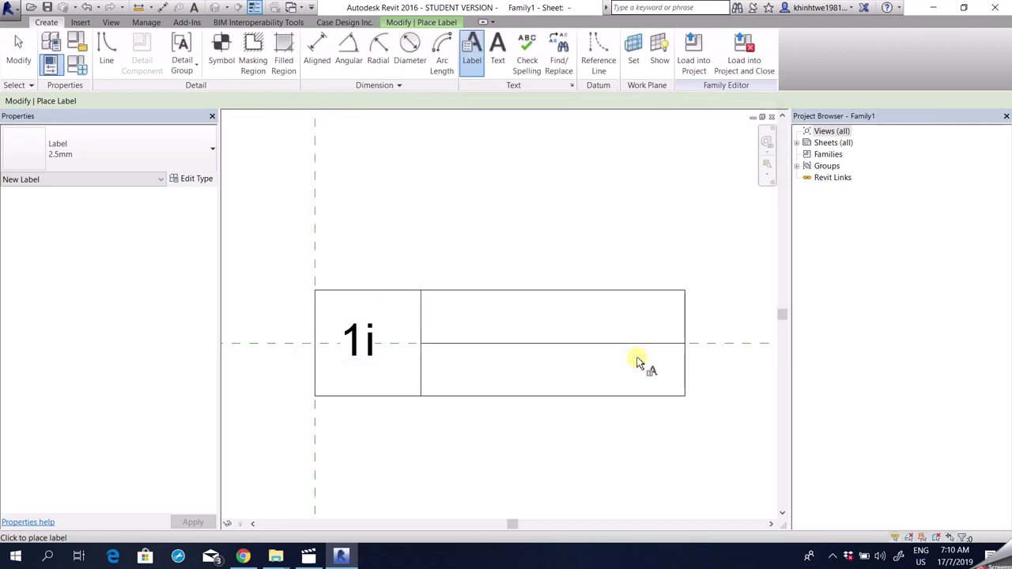
# Place the opening size label in the frame's upper right cell and fit its text box so the text stays on one line
pyautogui.click(503, 303)
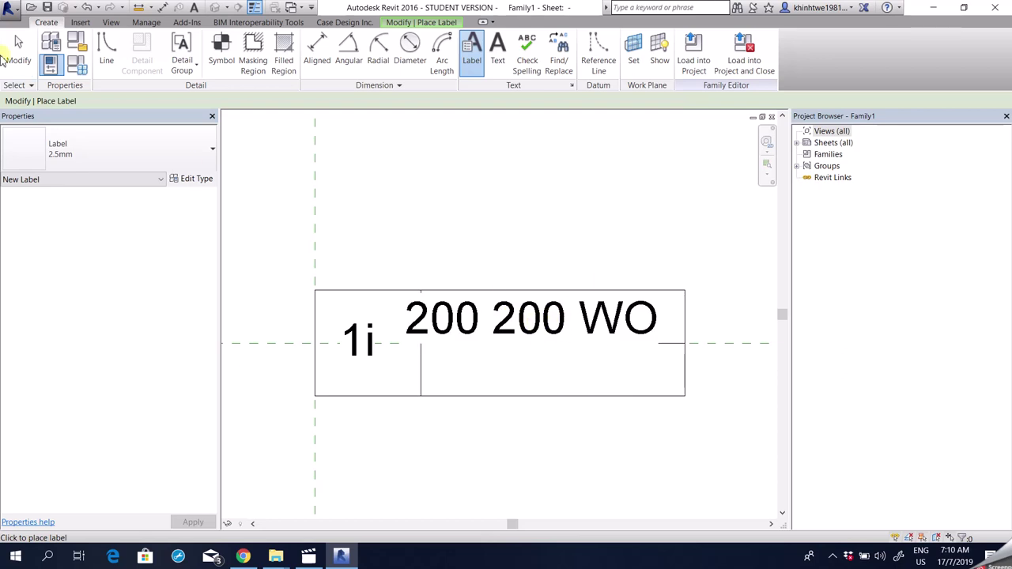
pyautogui.click(11, 57)
pyautogui.click(563, 322)
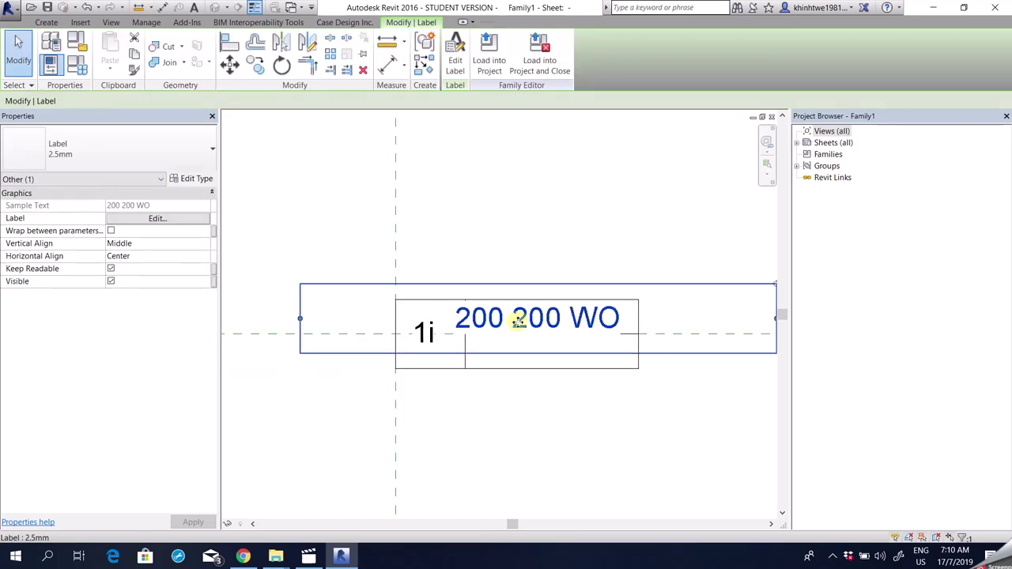
pyautogui.scroll(-1, 564, 328)
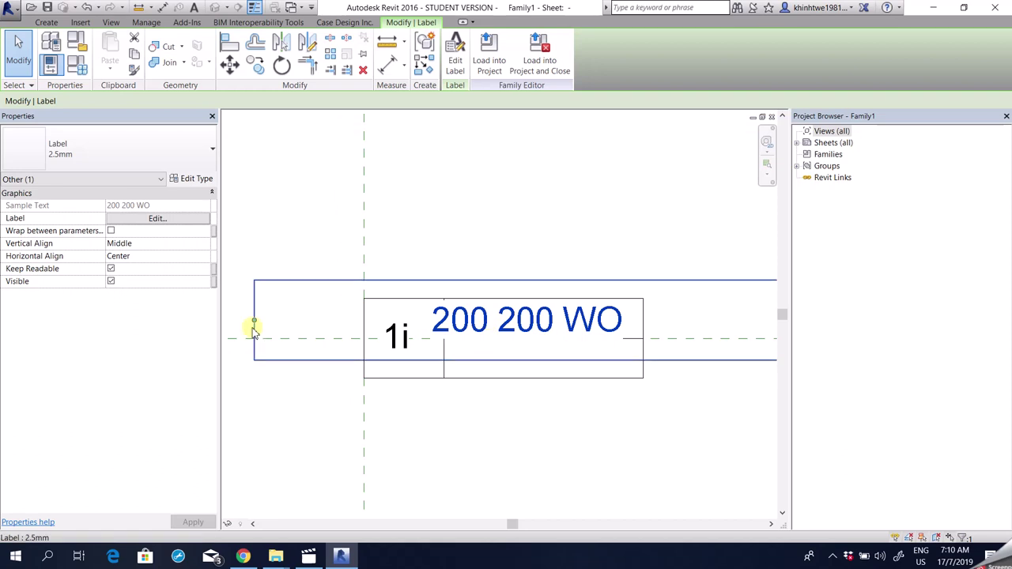
pyautogui.moveTo(254, 320); pyautogui.dragTo(431, 324)
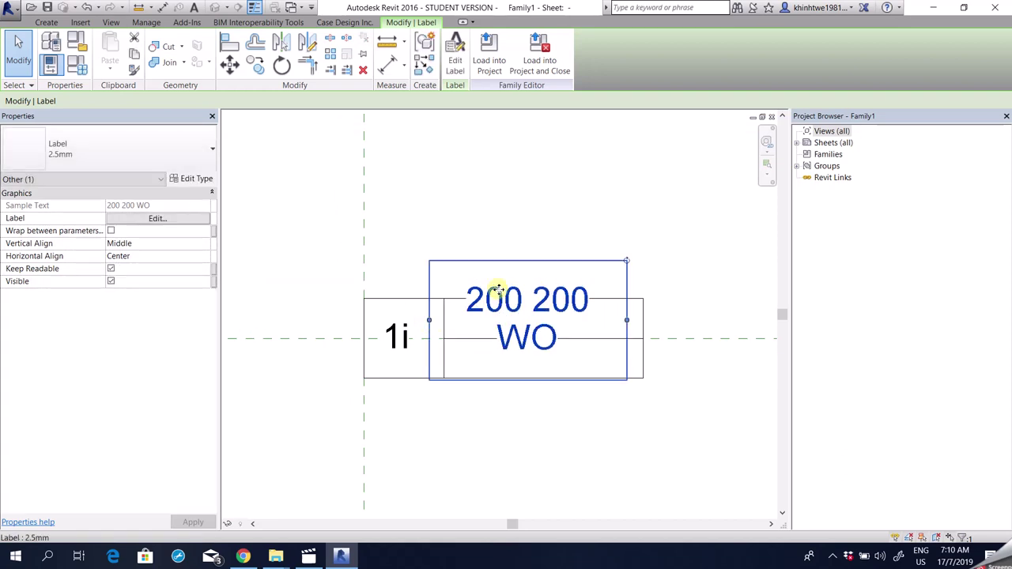
pyautogui.moveTo(501, 257)
pyautogui.mouseDown()
pyautogui.moveTo(519, 262)
pyautogui.moveTo(503, 273)
pyautogui.mouseUp()
pyautogui.moveTo(630, 337); pyautogui.dragTo(677, 337)
pyautogui.moveTo(664, 291); pyautogui.dragTo(673, 282)
pyautogui.scroll(1, 543, 337)
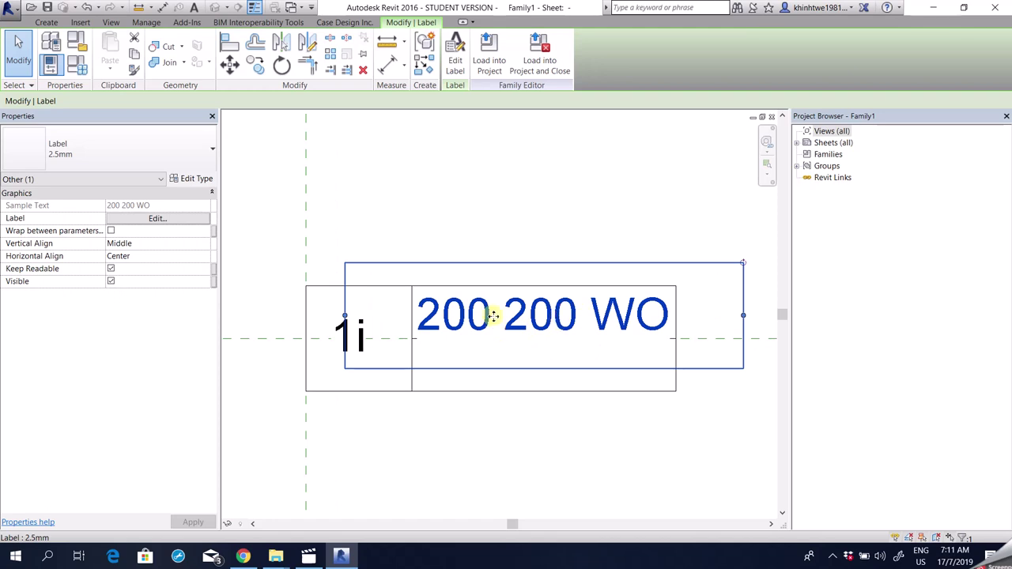
# Add the suffix x to Opening Width in the opening size label's parameters and accept the label definition
pyautogui.click(455, 62)
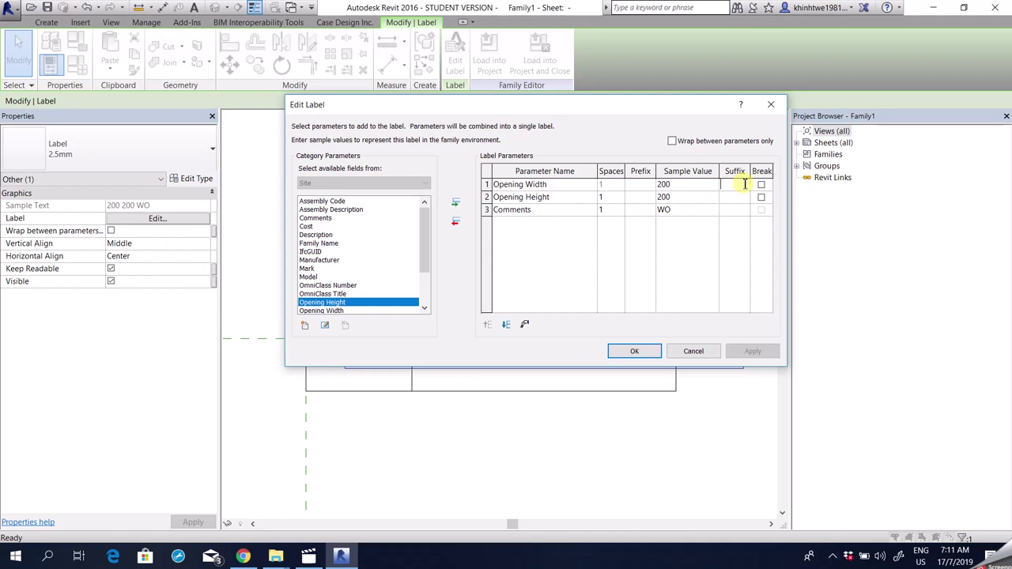
pyautogui.write('x')
pyautogui.click(613, 199)
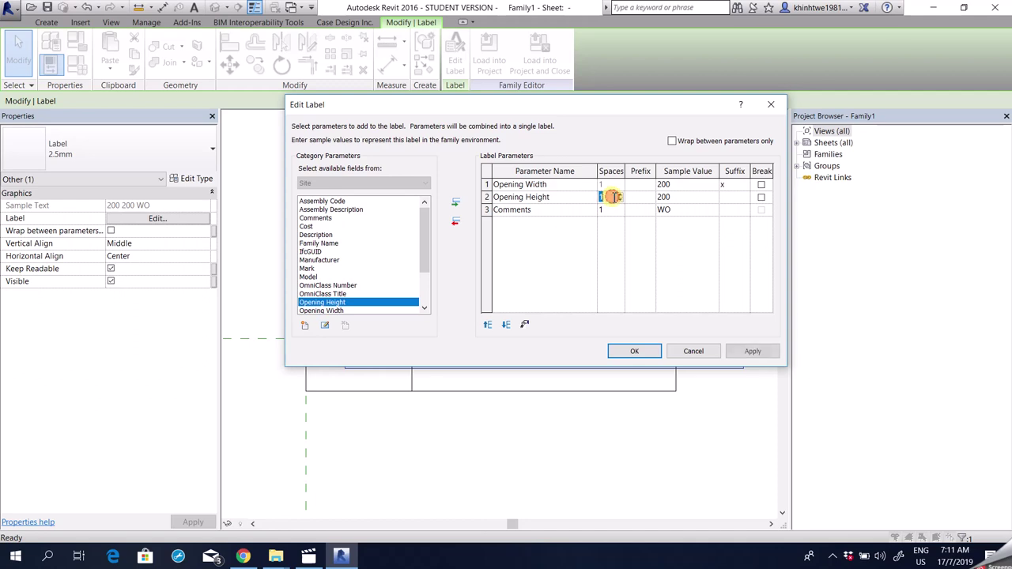
pyautogui.click(633, 354)
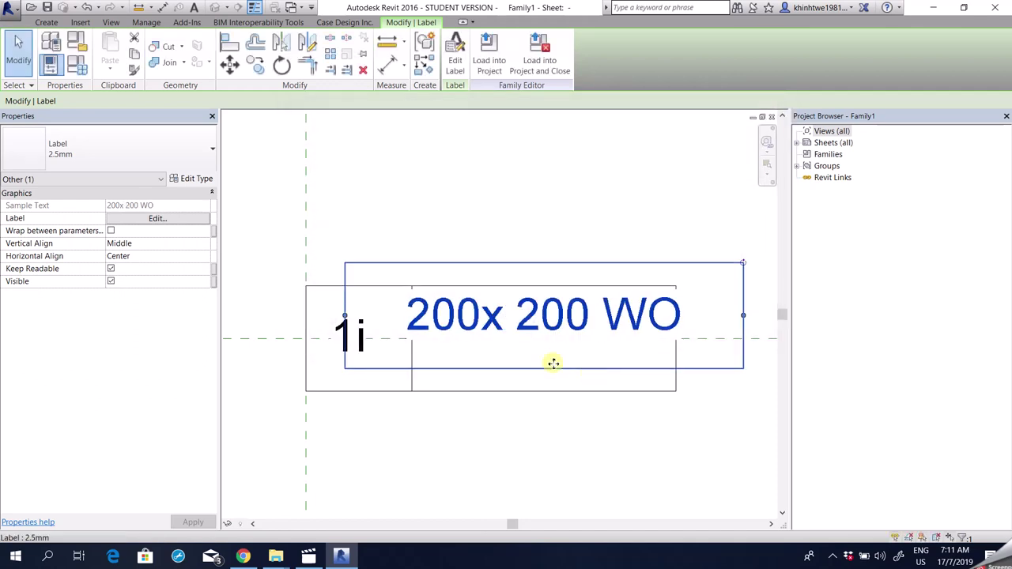
# Set the spaces before Opening Height to 0 in the opening size label and accept the definition
pyautogui.scroll(2, 520, 342)
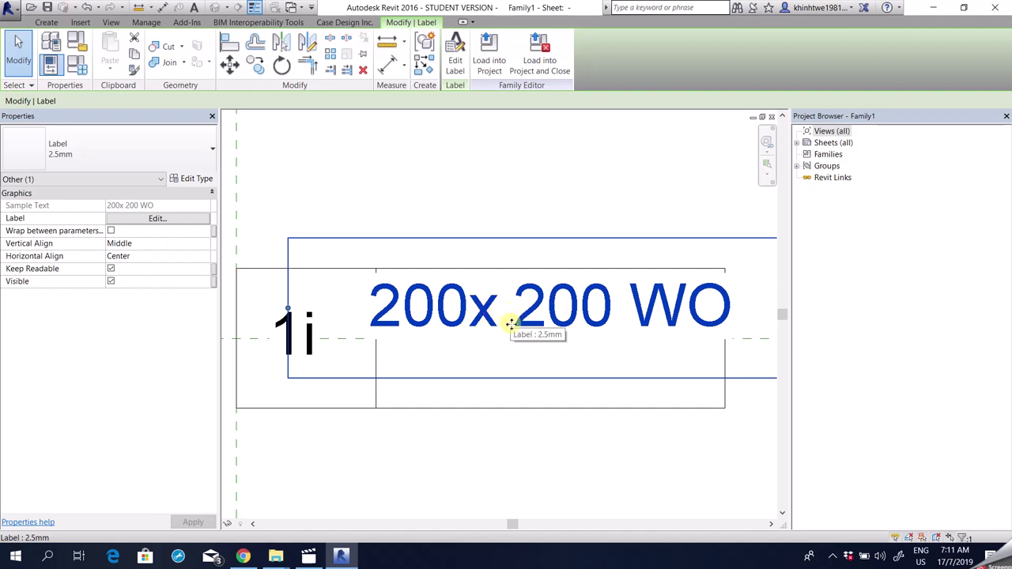
pyautogui.click(456, 53)
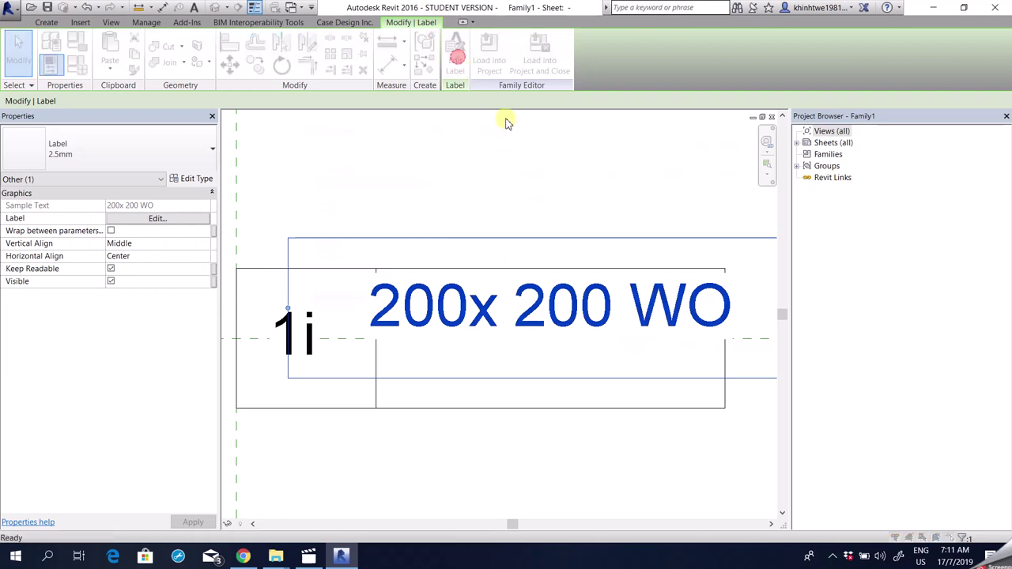
pyautogui.click(617, 196)
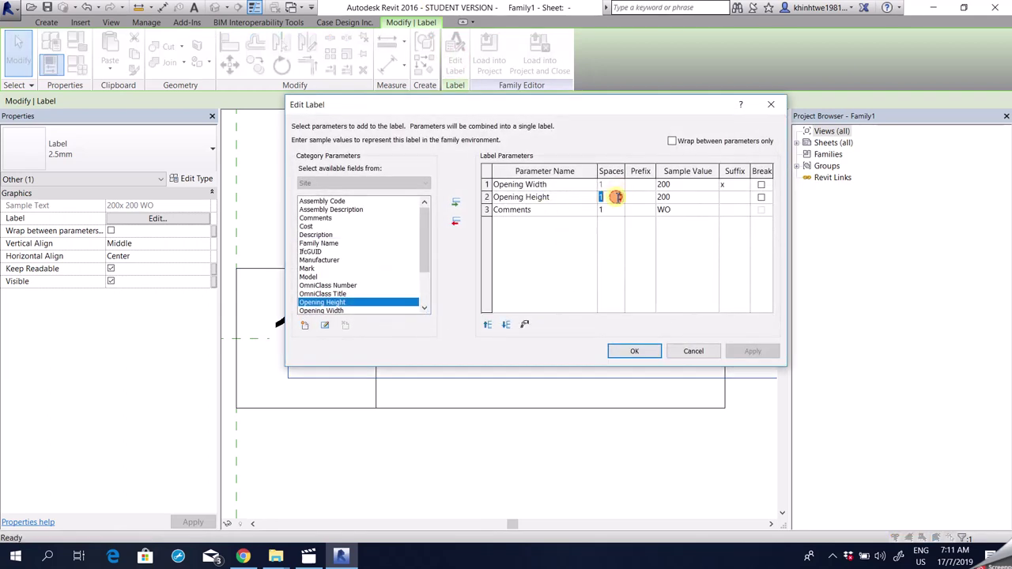
pyautogui.click(647, 351)
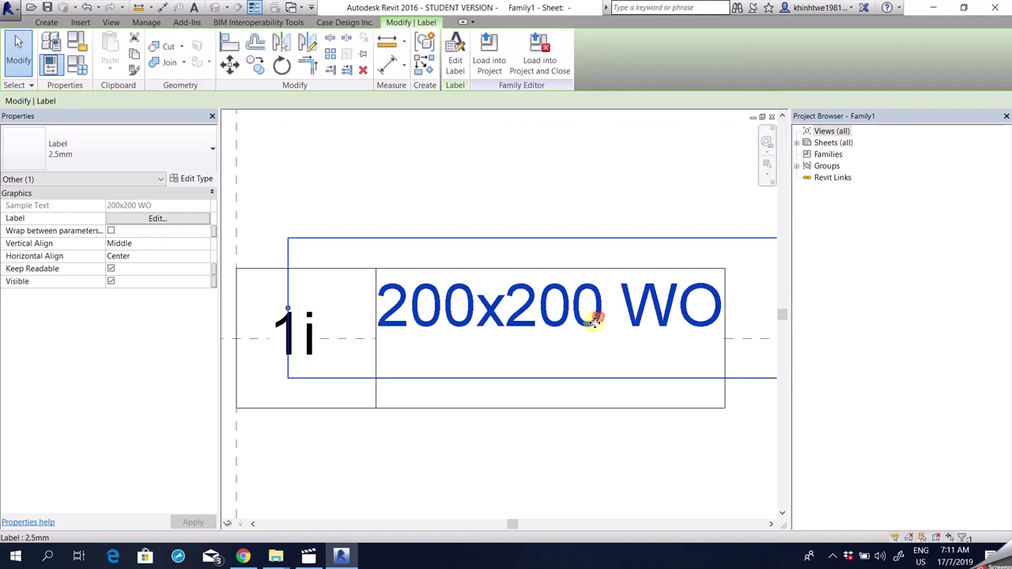
# Set the spaces before the Comments parameter to 2 in the opening size label and accept the definition
pyautogui.click(462, 62)
pyautogui.click(546, 210)
pyautogui.click(612, 209)
pyautogui.click(619, 207)
pyautogui.click(688, 209)
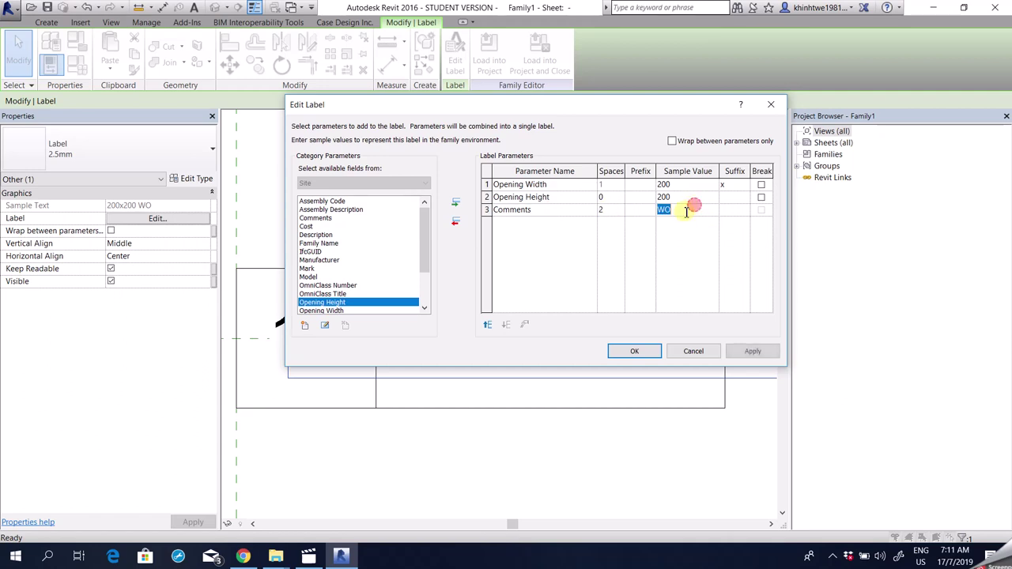
pyautogui.click(642, 359)
pyautogui.click(638, 350)
# Narrow the opening size label's text box and shift it towards the frame's right-hand cells, keeping the text on one line
pyautogui.scroll(-2, 553, 346)
pyautogui.moveTo(694, 310); pyautogui.dragTo(670, 314)
pyautogui.scroll(1, 400, 327)
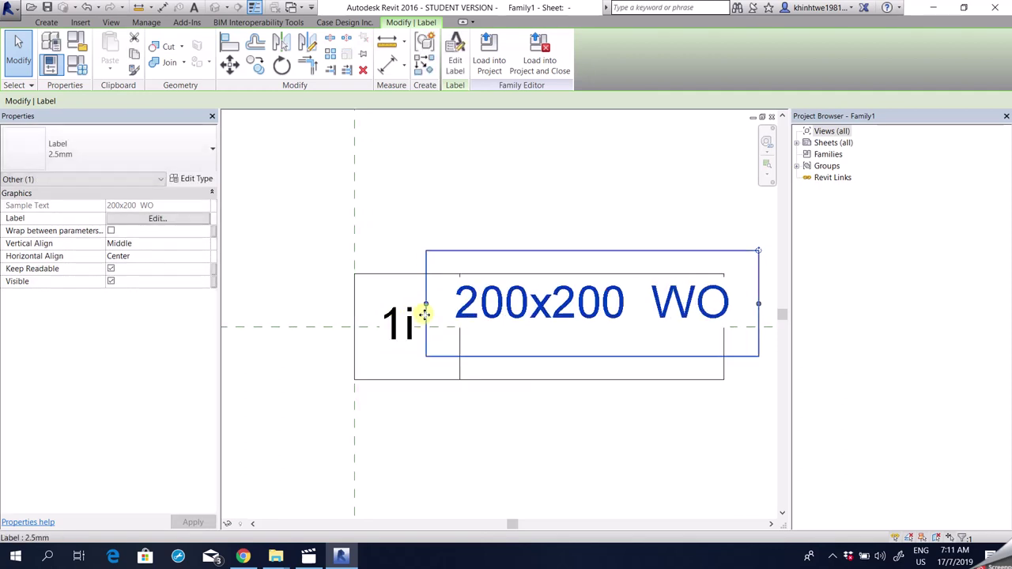
pyautogui.scroll(2, 453, 305)
pyautogui.moveTo(412, 261); pyautogui.dragTo(442, 268)
pyautogui.scroll(-2, 369, 306)
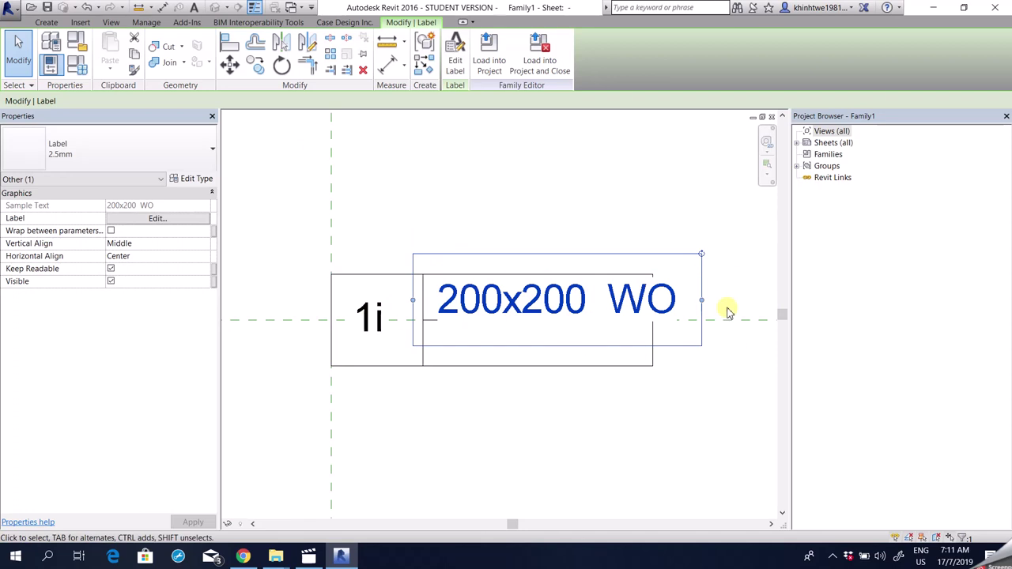
pyautogui.moveTo(702, 299)
pyautogui.mouseDown()
pyautogui.moveTo(685, 302)
pyautogui.moveTo(704, 298)
pyautogui.mouseUp()
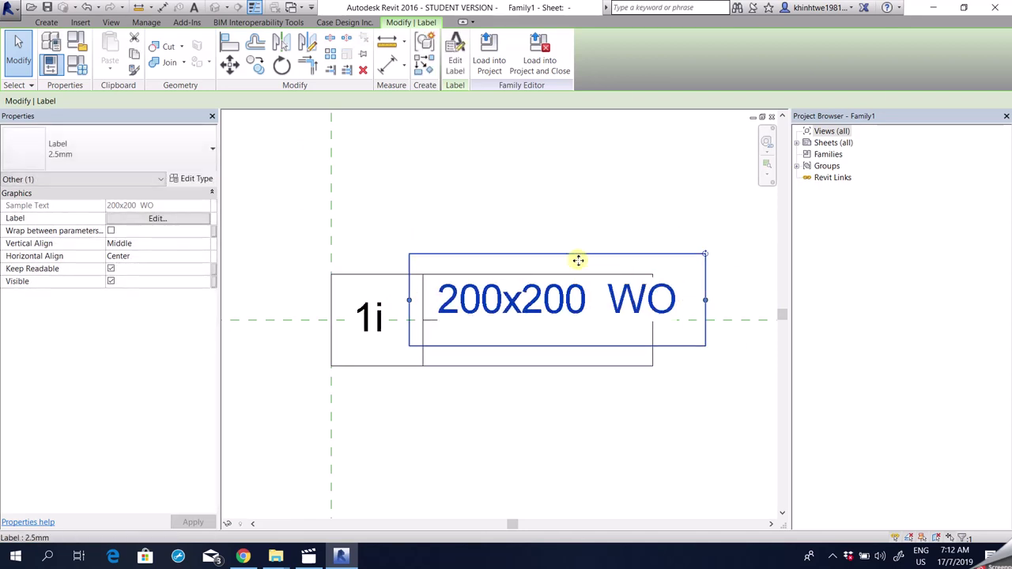
pyautogui.click(444, 433)
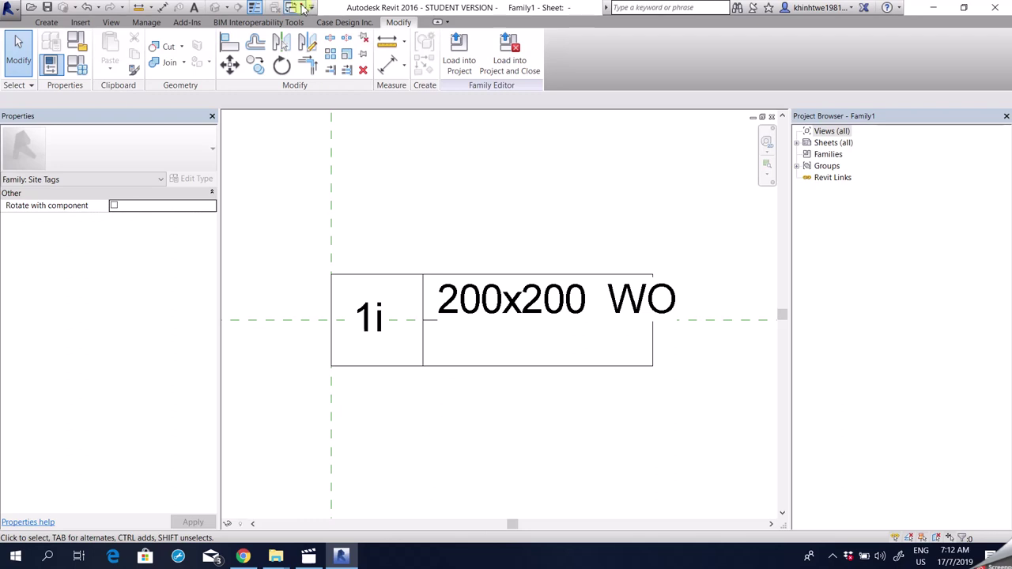
# Switch to the architectural model's section 10 (P3-P4) and examine the text layout of the existing rectangular opening tag
pyautogui.click(303, 8)
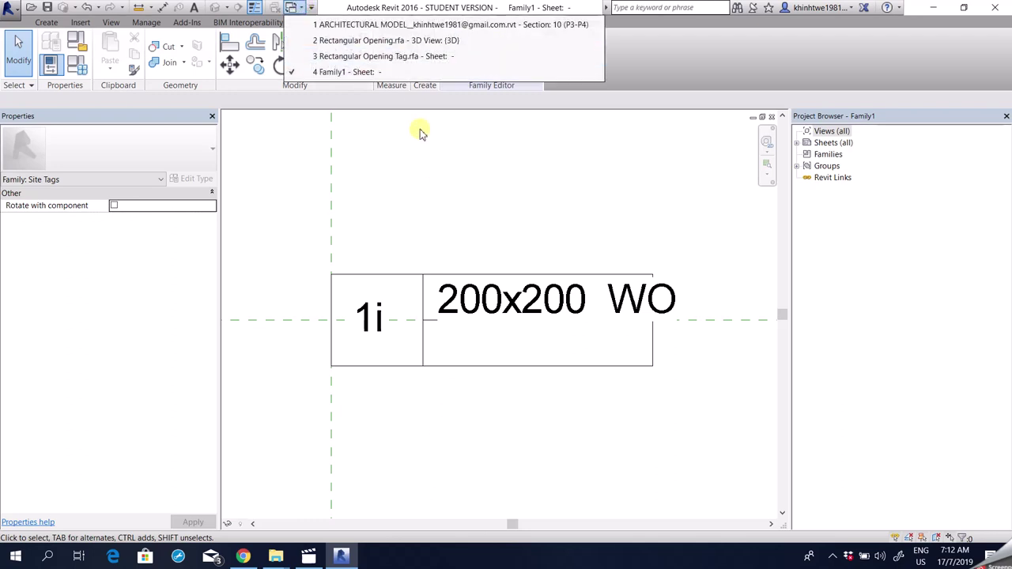
pyautogui.click(399, 46)
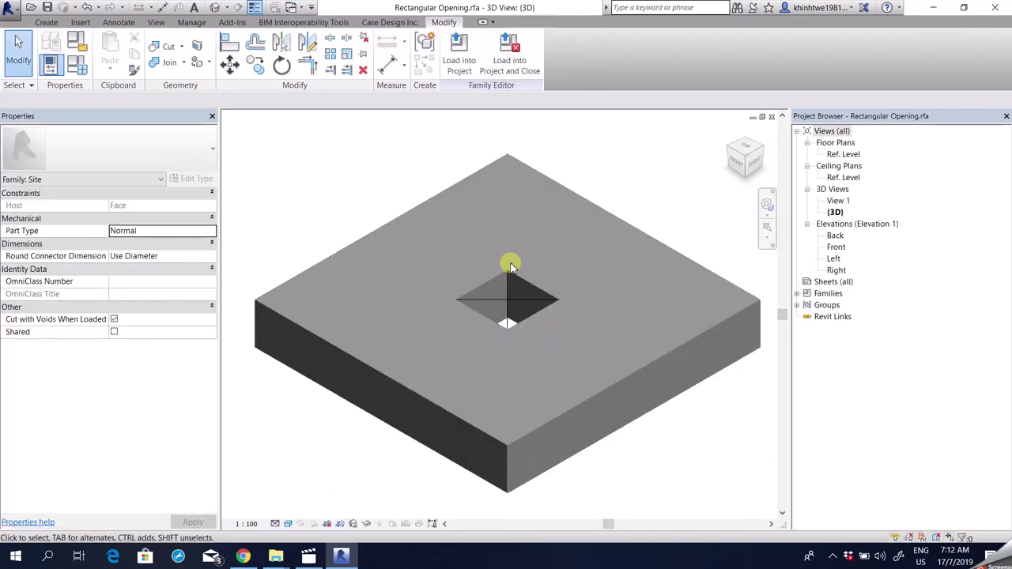
pyautogui.click(305, 8)
pyautogui.click(350, 25)
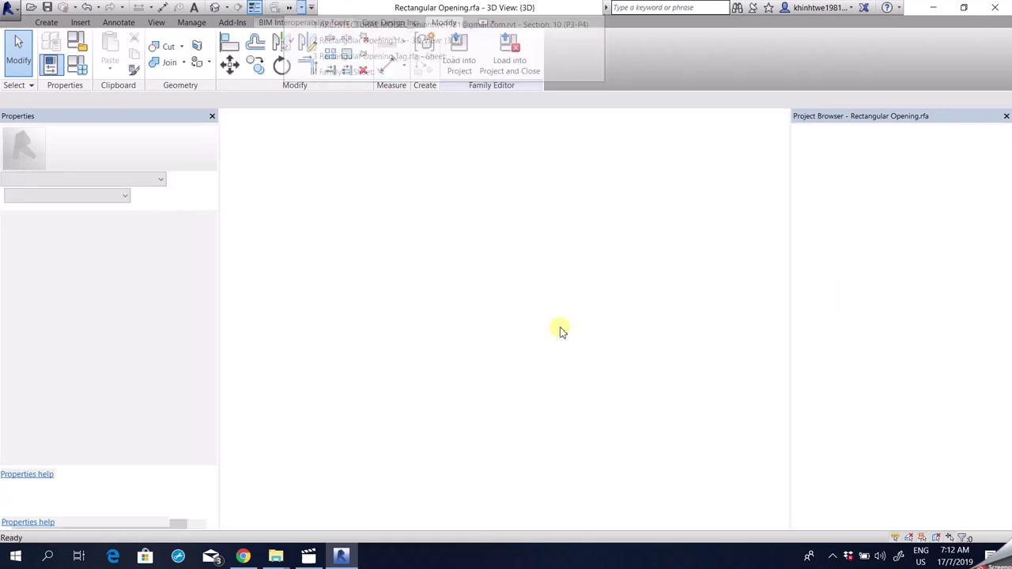
pyautogui.scroll(1, 350, 312)
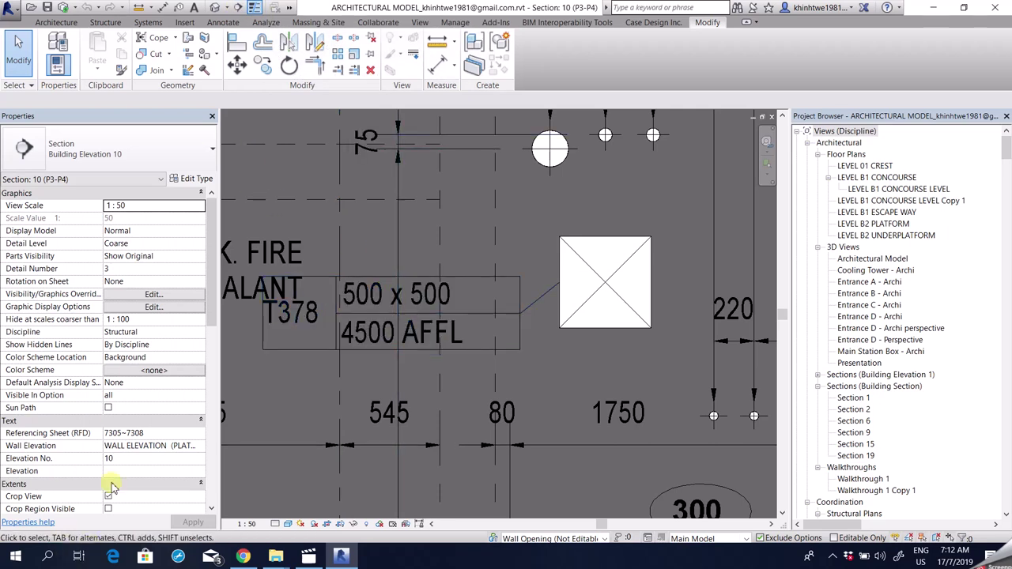
pyautogui.scroll(-6, 147, 447)
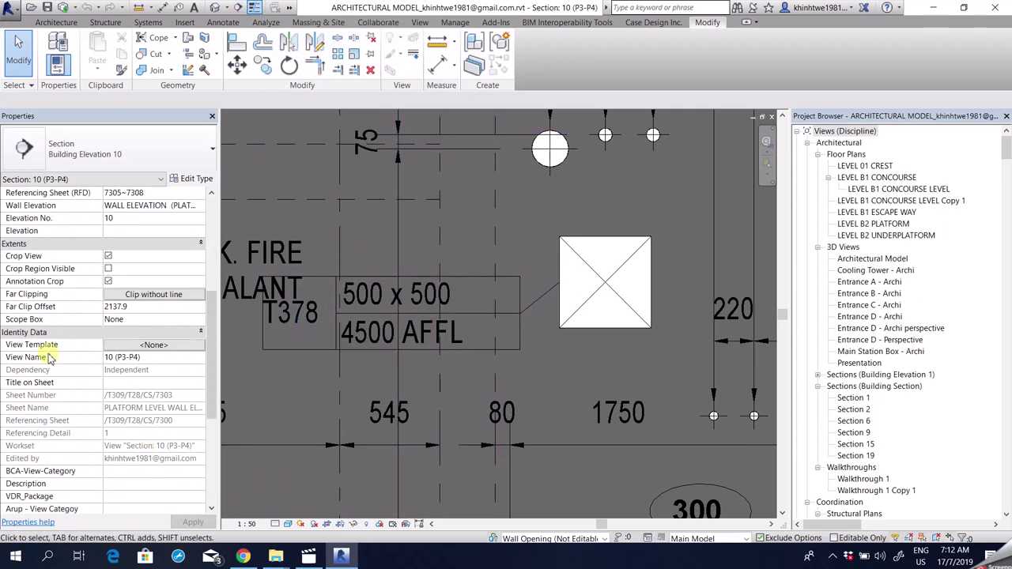
pyautogui.scroll(3, 582, 355)
pyautogui.scroll(-2, 499, 287)
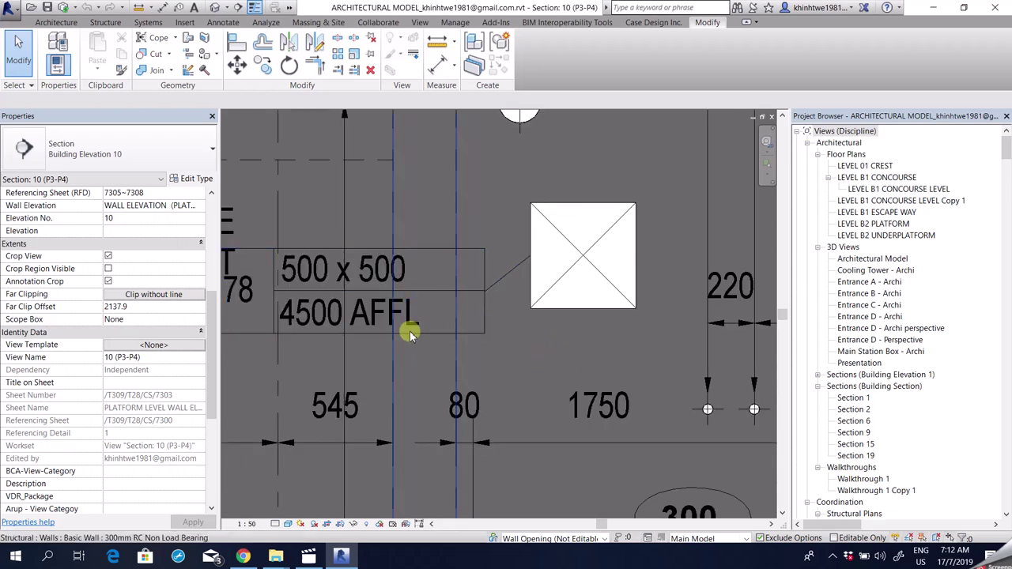
pyautogui.doubleClick(383, 279)
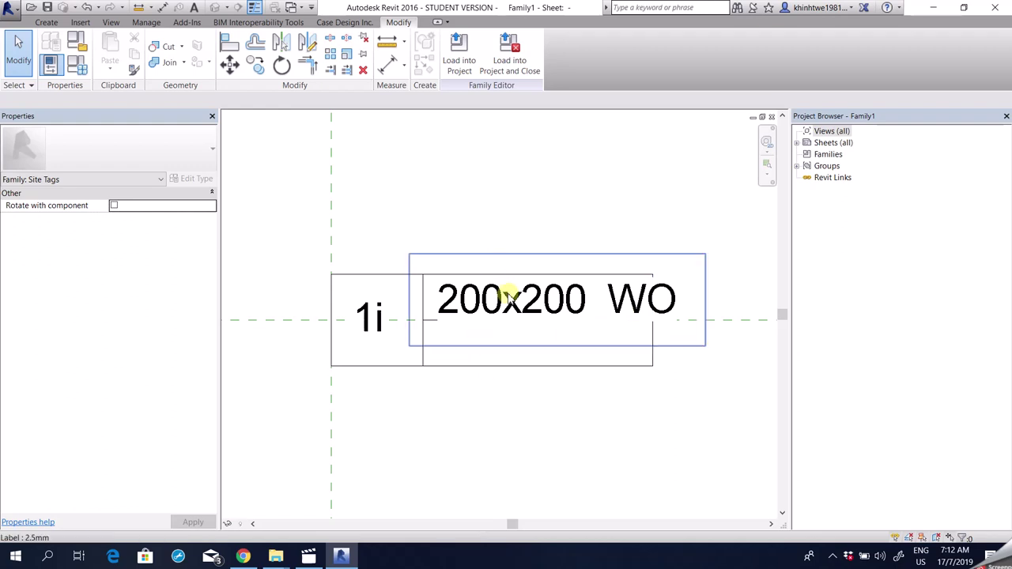
# Back in the new tag family, examine where the opening size label overlaps the frame's horizontal divider line
pyautogui.click(510, 297)
pyautogui.scroll(2, 509, 315)
pyautogui.scroll(-1, 474, 328)
pyautogui.click(354, 338)
pyautogui.scroll(2, 515, 337)
pyautogui.click(515, 289)
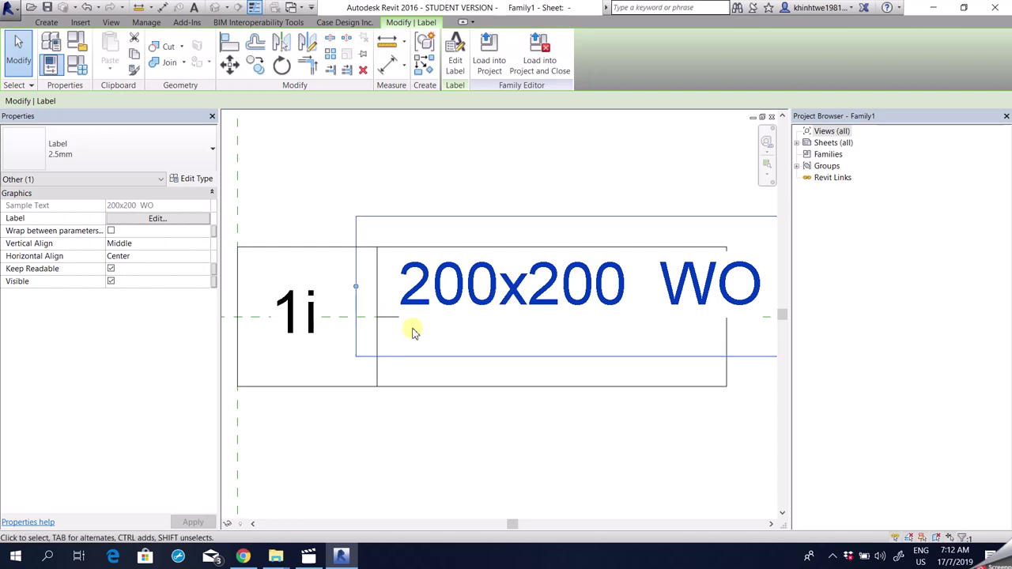
pyautogui.click(388, 318)
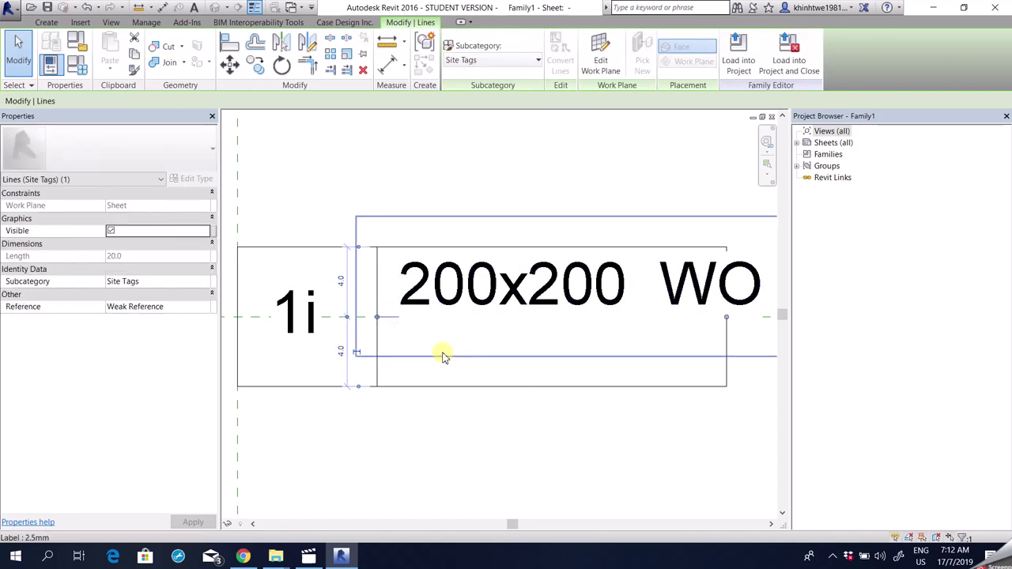
pyautogui.click(423, 345)
pyautogui.click(392, 319)
pyautogui.scroll(-1, 482, 364)
# Set the background of the 2.5mm label type to Transparent
pyautogui.click(494, 358)
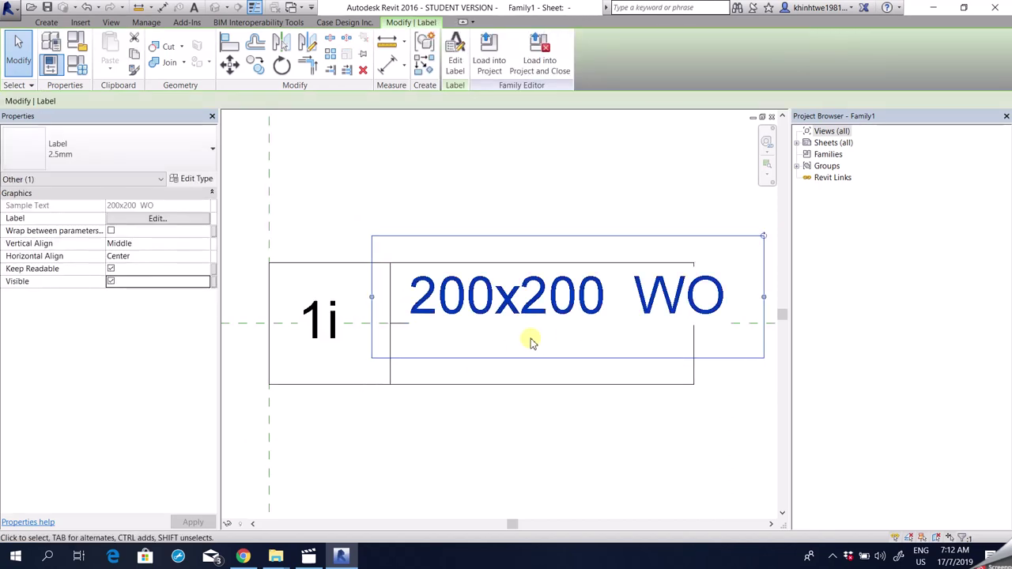
pyautogui.click(196, 180)
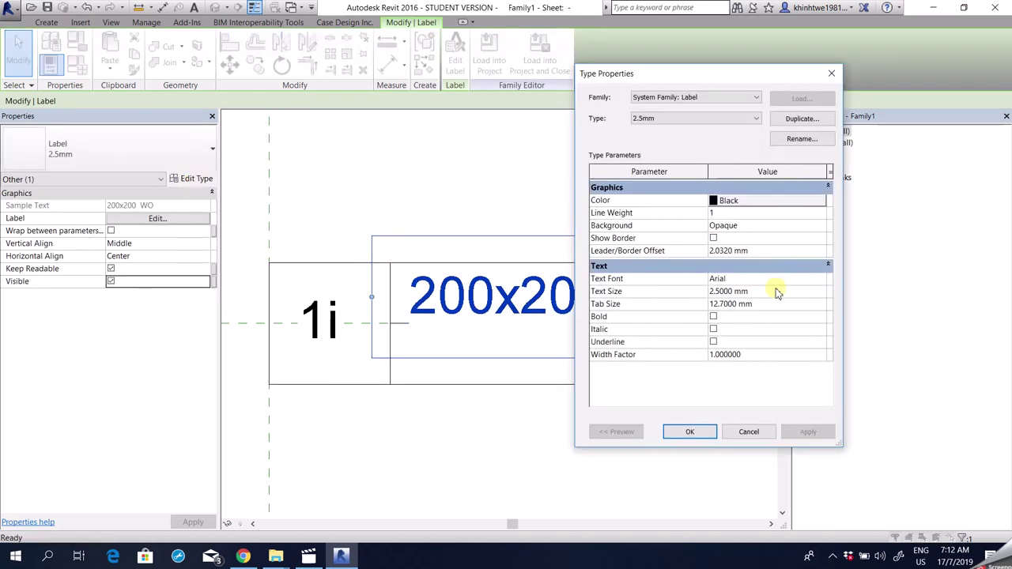
pyautogui.click(761, 227)
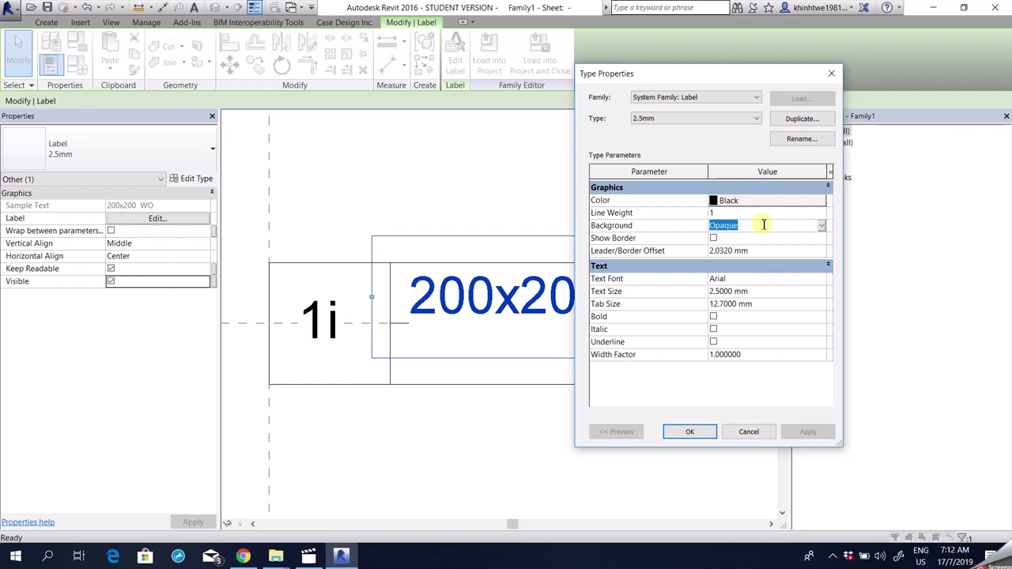
pyautogui.click(822, 226)
pyautogui.click(737, 250)
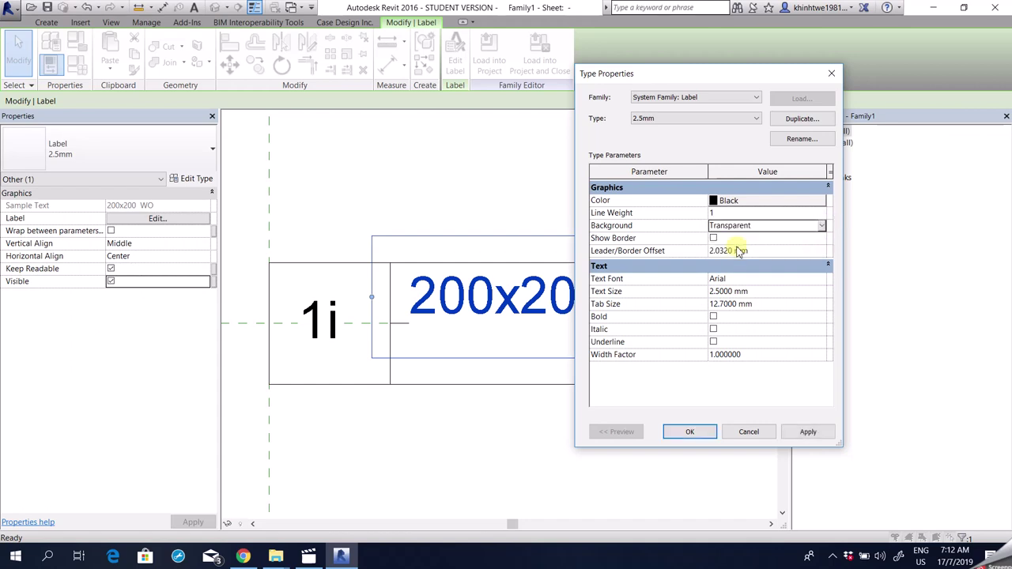
pyautogui.click(682, 431)
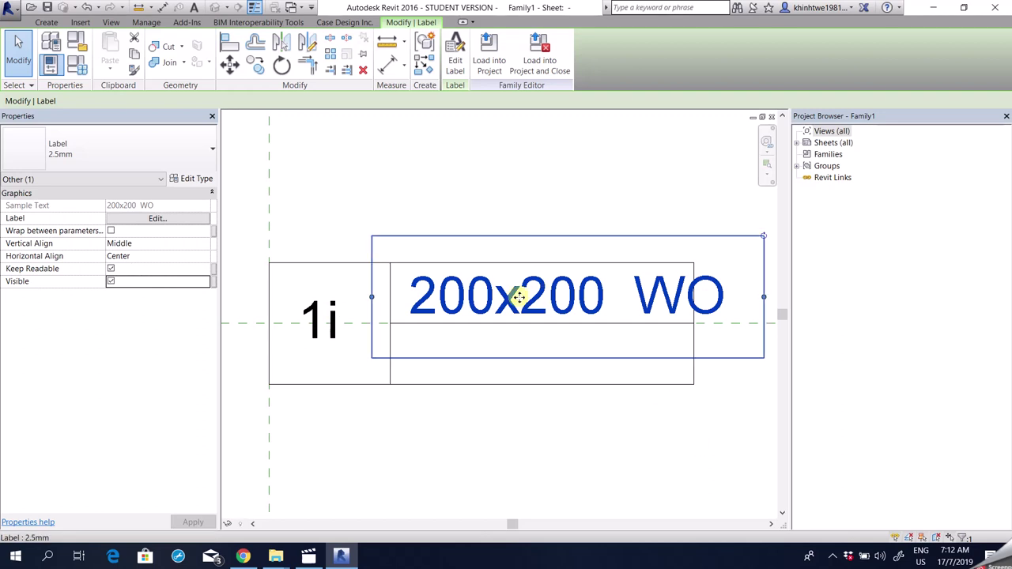
# Nudge the opening size label up in its cell and resize its text box to start at the frame's vertical divider
pyautogui.moveTo(517, 298); pyautogui.dragTo(517, 294)
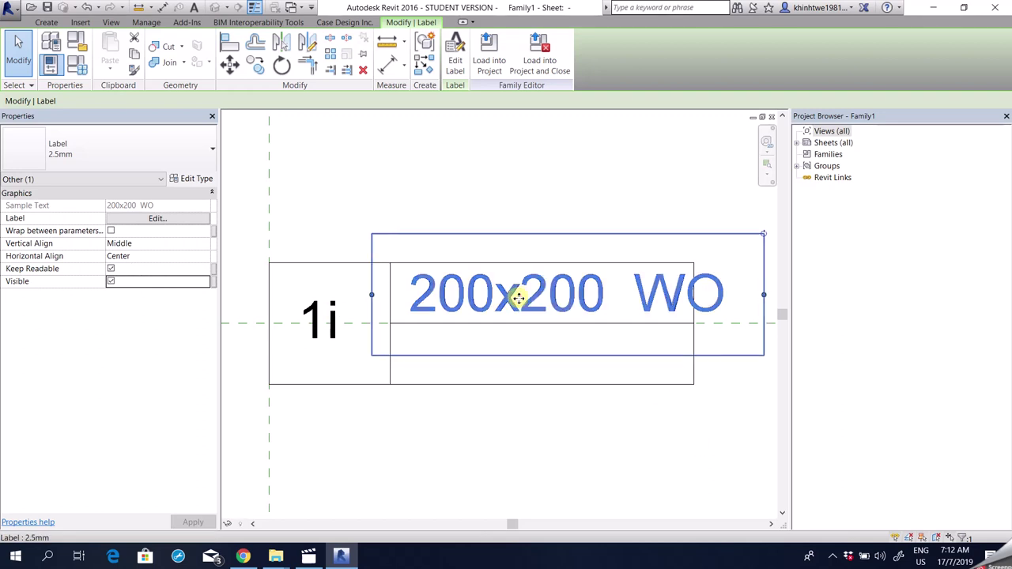
pyautogui.moveTo(372, 296); pyautogui.dragTo(391, 295)
pyautogui.moveTo(745, 295); pyautogui.dragTo(773, 296)
pyautogui.moveTo(445, 231); pyautogui.dragTo(421, 230)
# Set the opening size label's horizontal alignment to Left and clear the selection
pyautogui.click(131, 255)
pyautogui.click(206, 258)
pyautogui.click(117, 268)
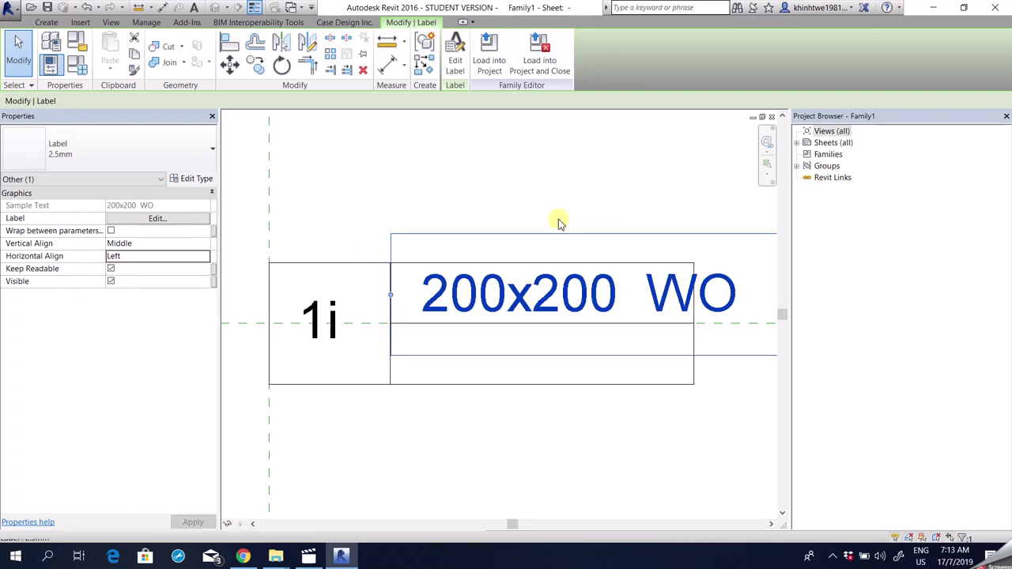
pyautogui.scroll(-3, 422, 229)
pyautogui.click(497, 400)
pyautogui.click(488, 277)
pyautogui.click(473, 353)
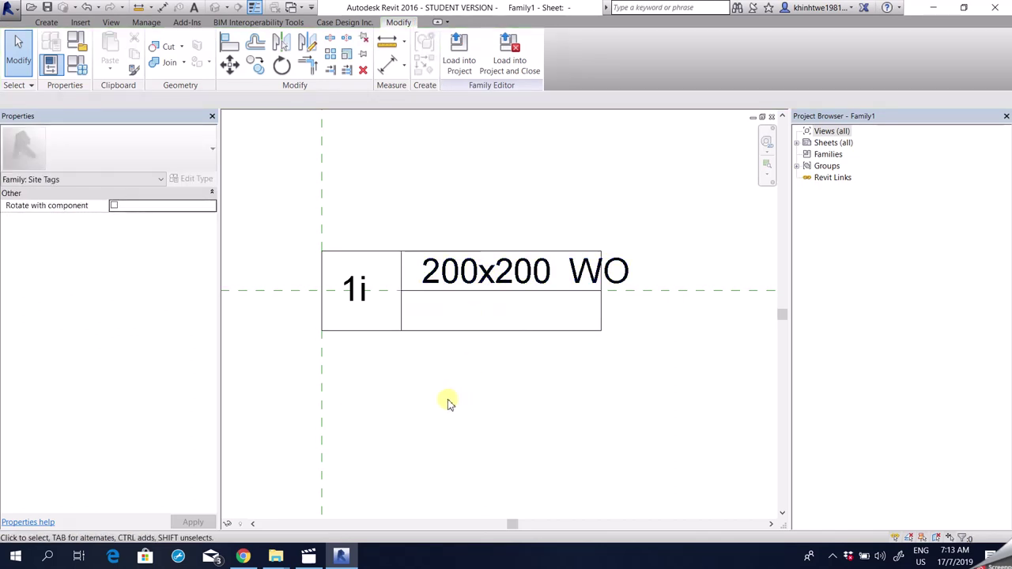
pyautogui.scroll(1, 500, 321)
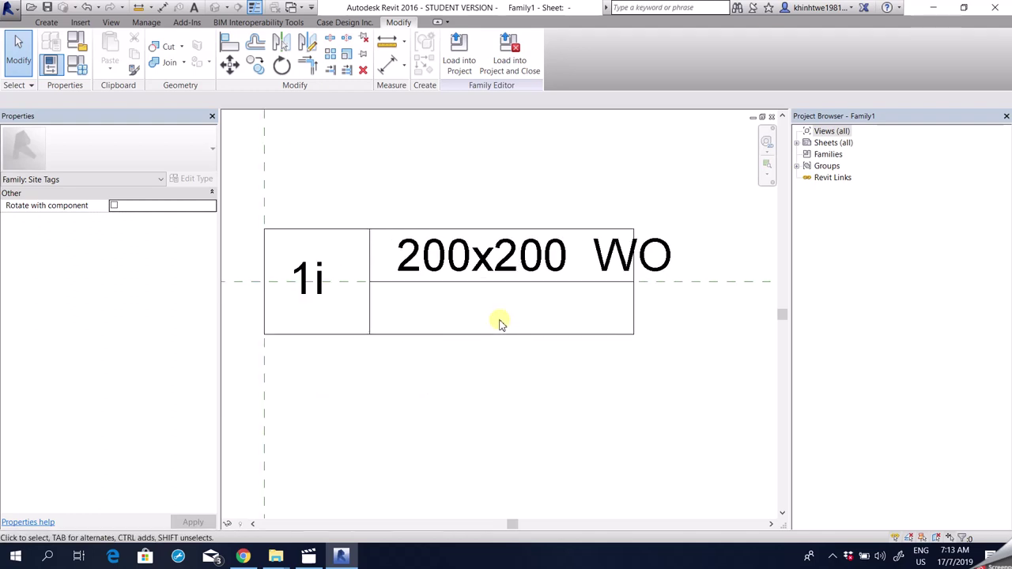
pyautogui.scroll(-1, 692, 341)
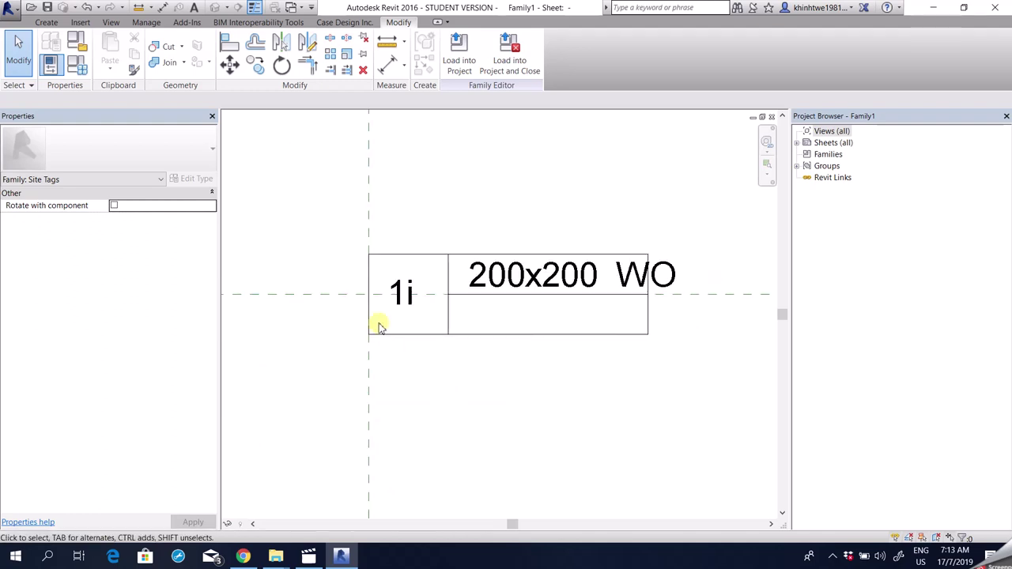
pyautogui.click(52, 68)
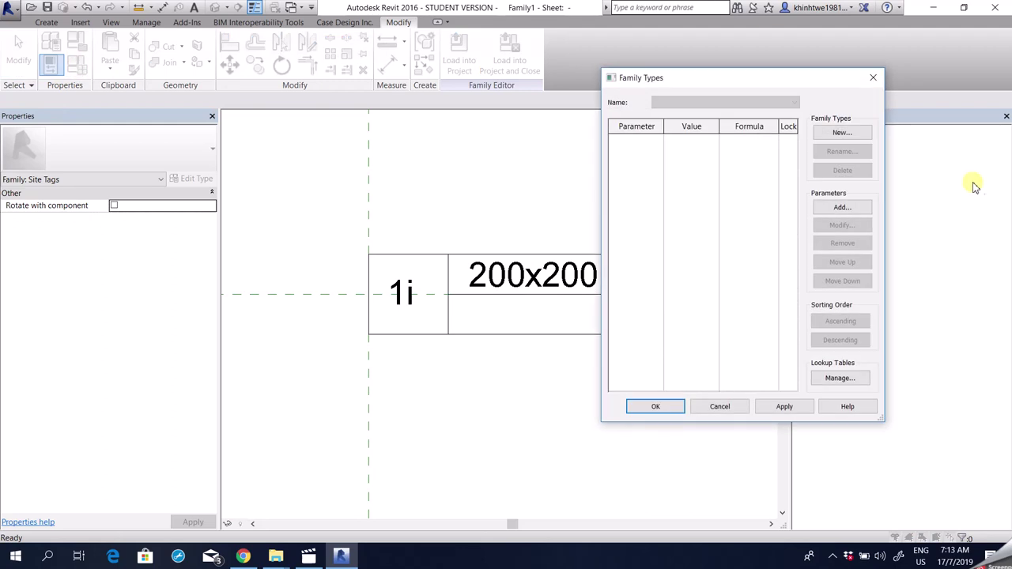
pyautogui.click(719, 408)
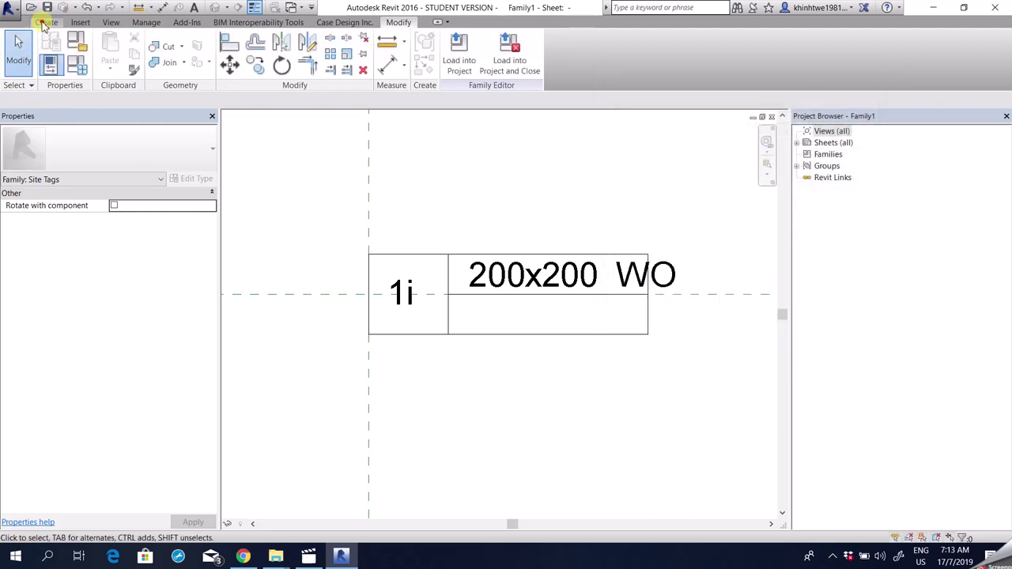
# Place a new 2.5mm label in the empty cell below the opening size and browse its available category parameters
pyautogui.click(46, 22)
pyautogui.click(472, 53)
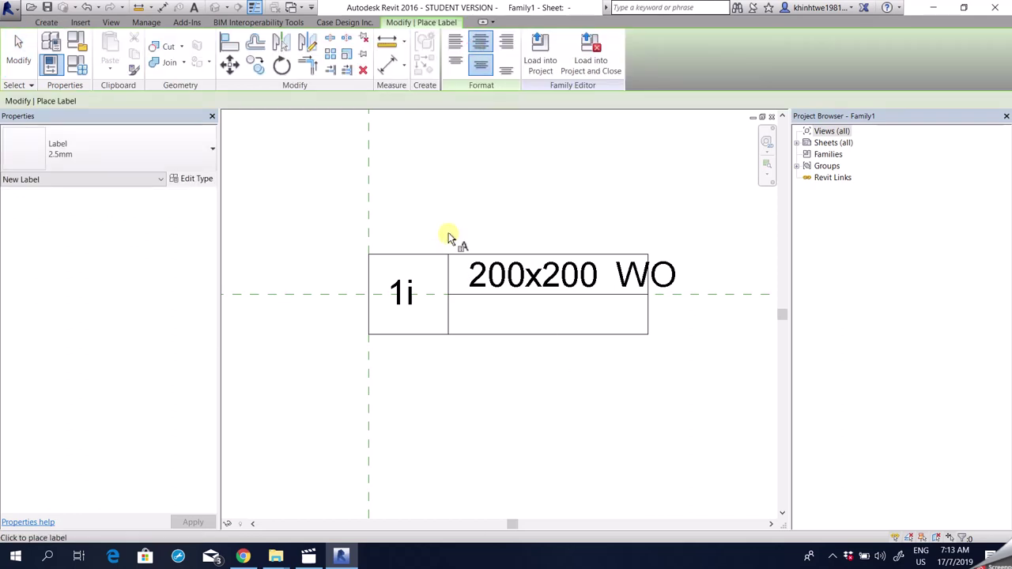
pyautogui.click(46, 22)
pyautogui.click(471, 50)
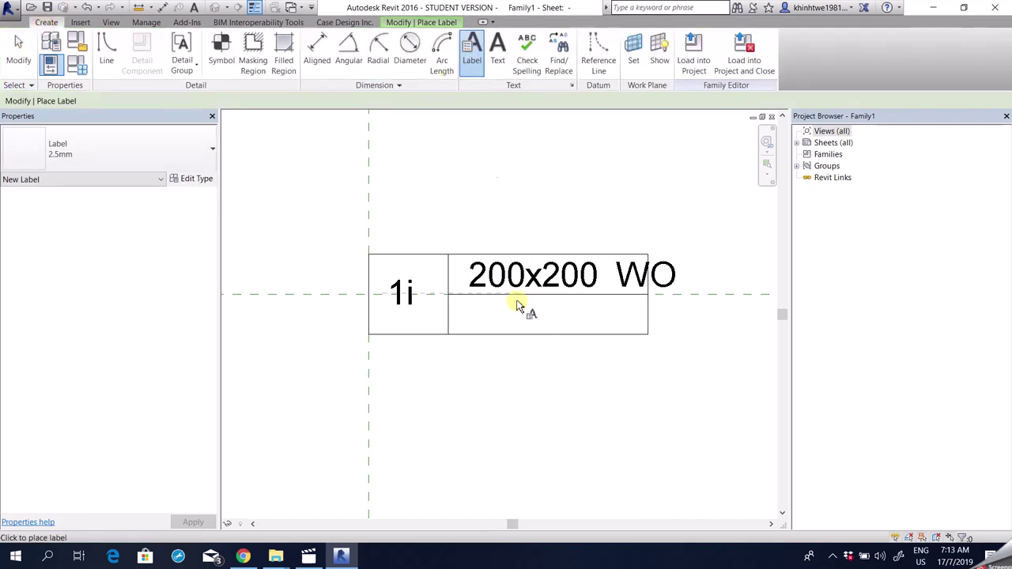
pyautogui.click(540, 314)
pyautogui.scroll(-3, 359, 253)
pyautogui.click(317, 227)
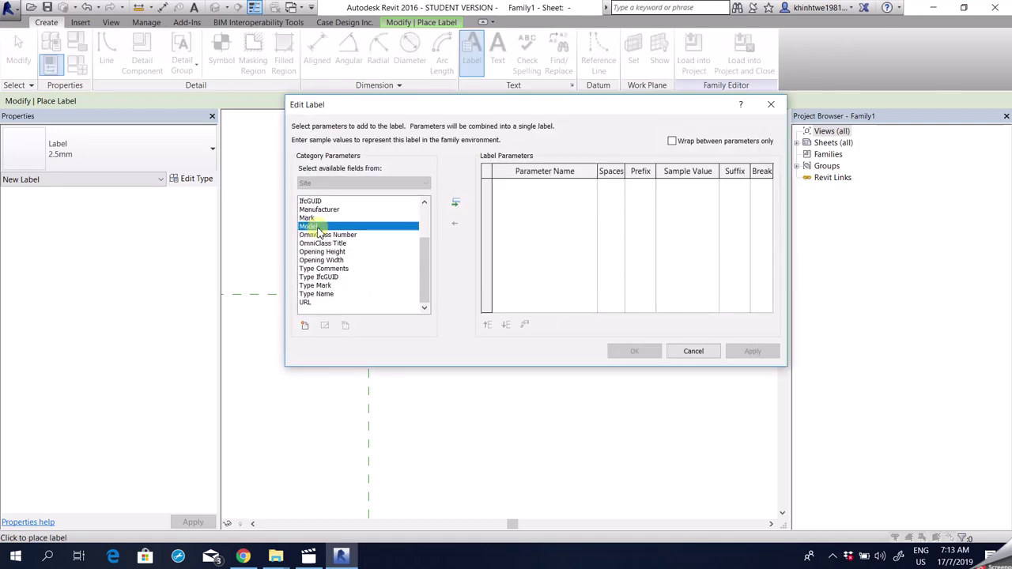
pyautogui.scroll(2, 319, 229)
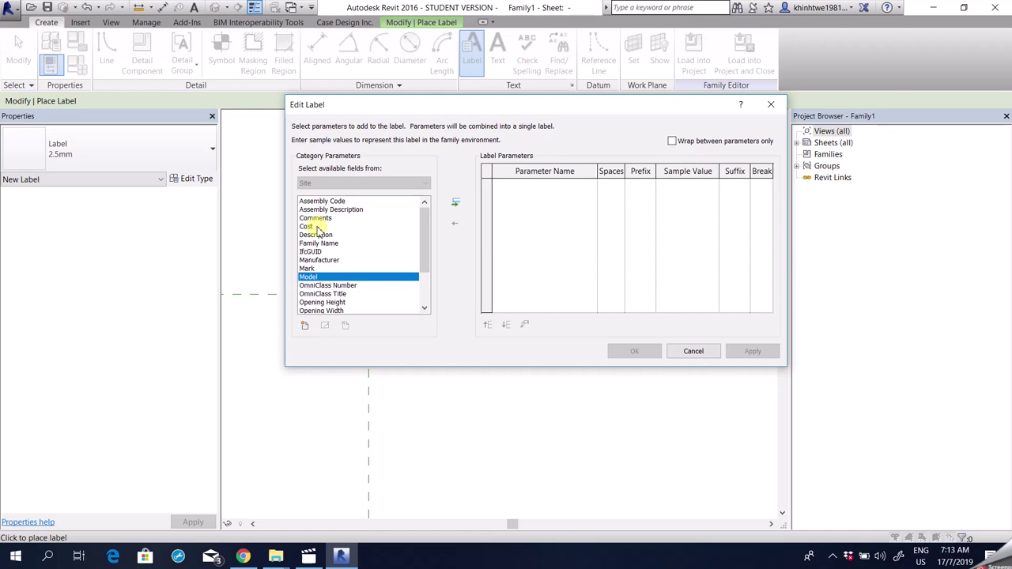
pyautogui.scroll(-2, 318, 229)
# Start adding a parameter to the label's field list and examine the shared parameters in the Openings group
pyautogui.click(304, 326)
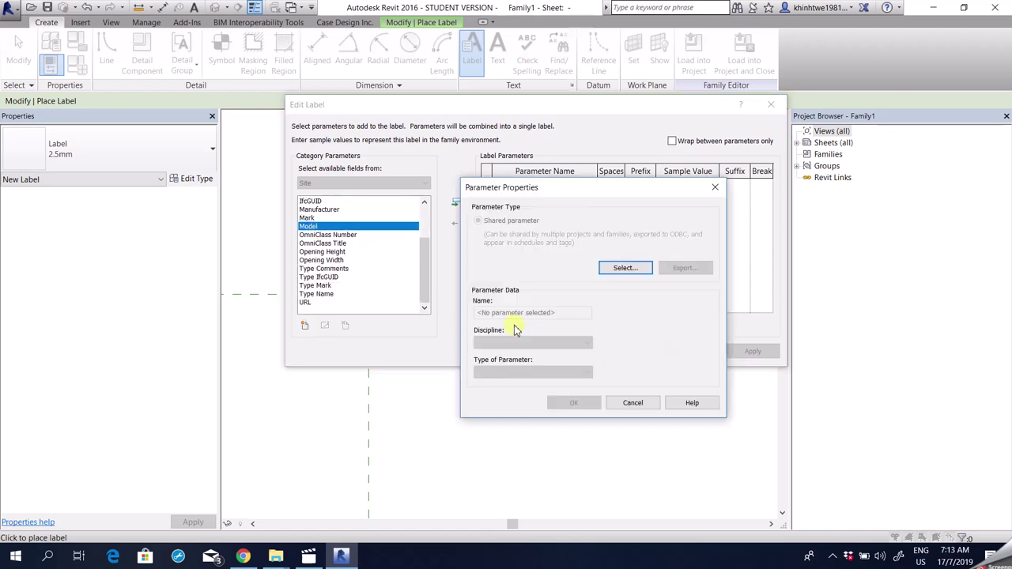
pyautogui.click(623, 268)
pyautogui.click(553, 231)
pyautogui.click(547, 240)
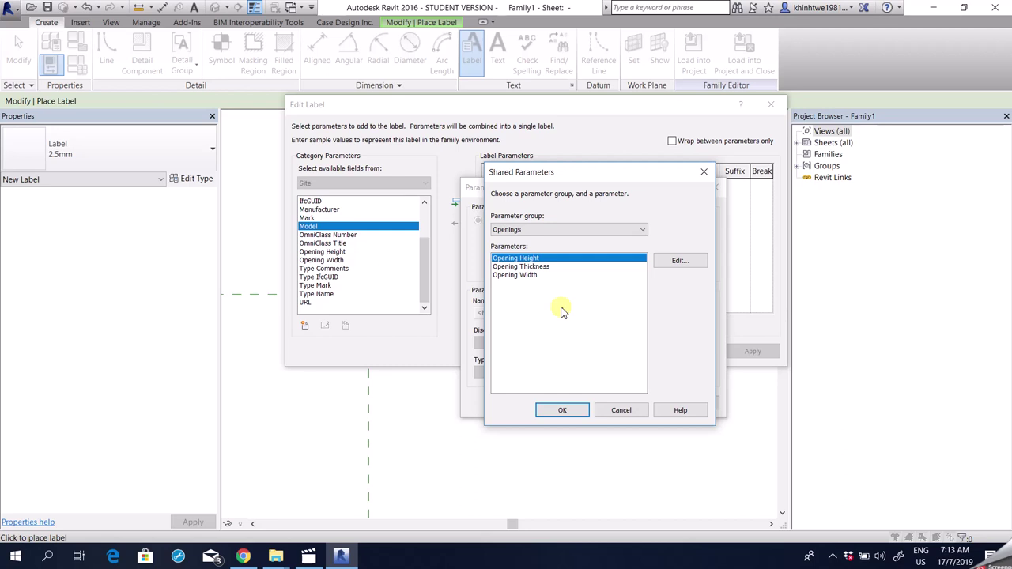
pyautogui.click(613, 414)
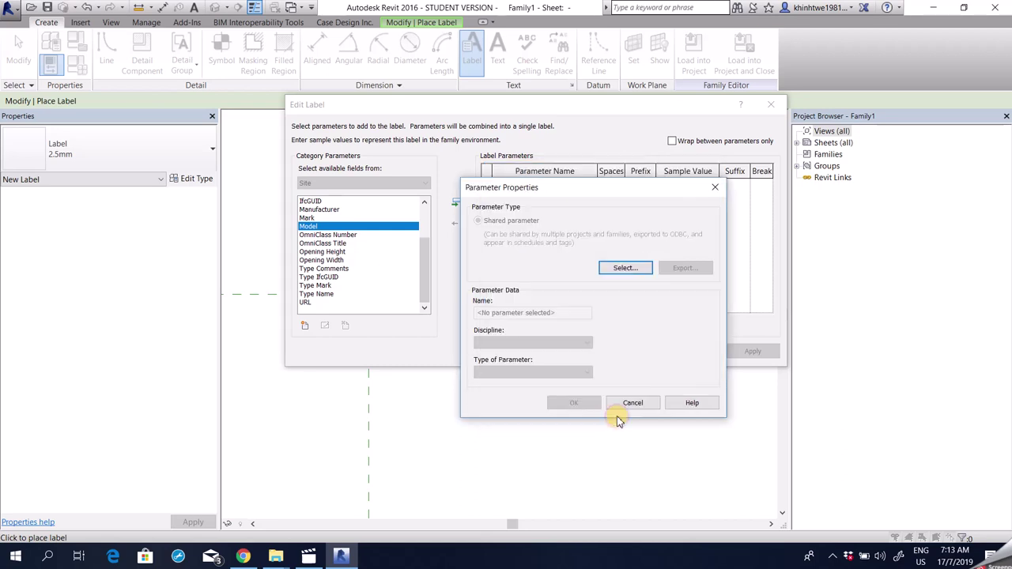
# Create a shared parameter named Elevations in the Openings group, with discipline Common and type Length
pyautogui.click(637, 272)
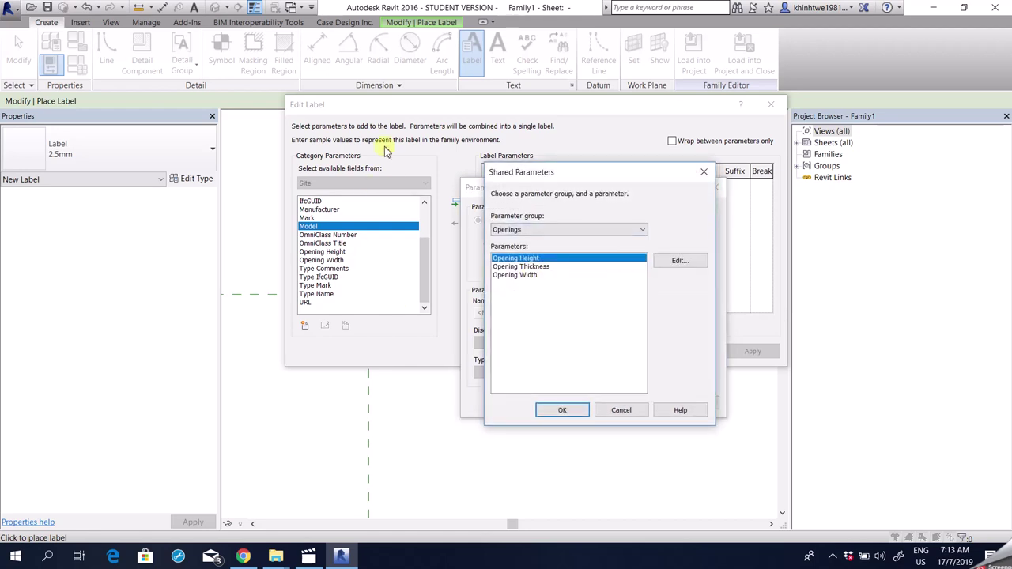
pyautogui.click(679, 262)
pyautogui.click(466, 223)
pyautogui.click(464, 224)
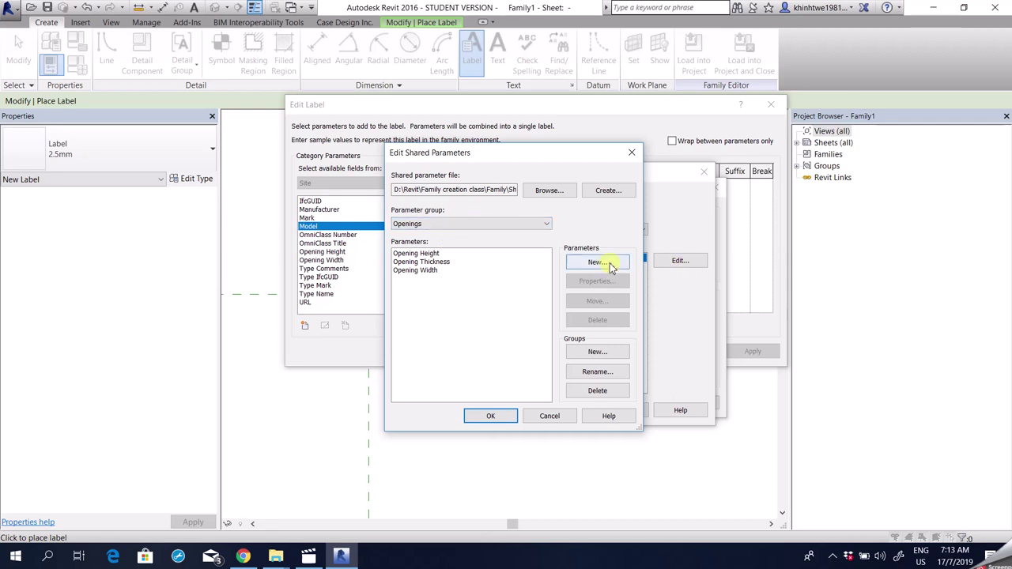
pyautogui.click(599, 262)
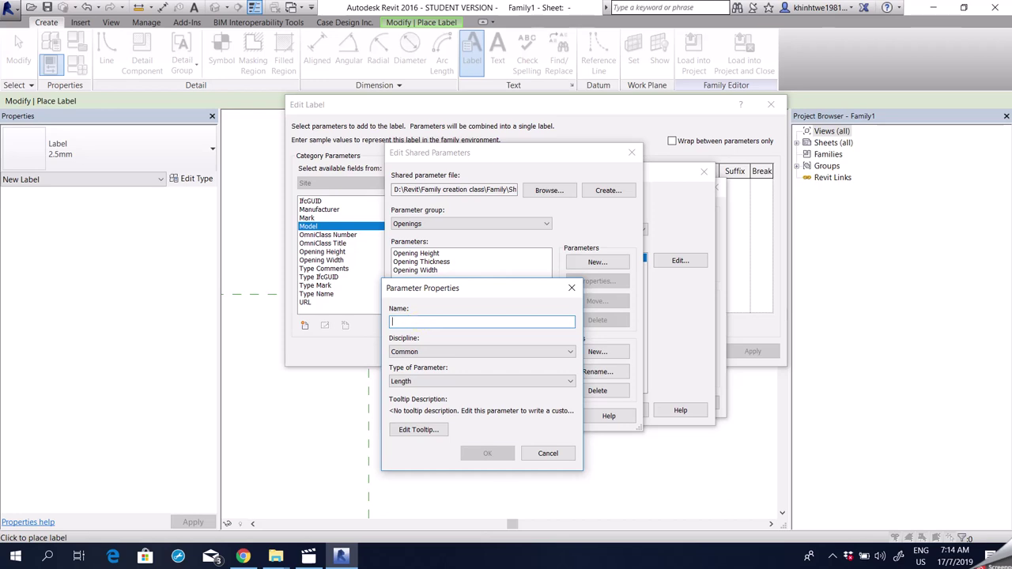
pyautogui.write('Elevatio')
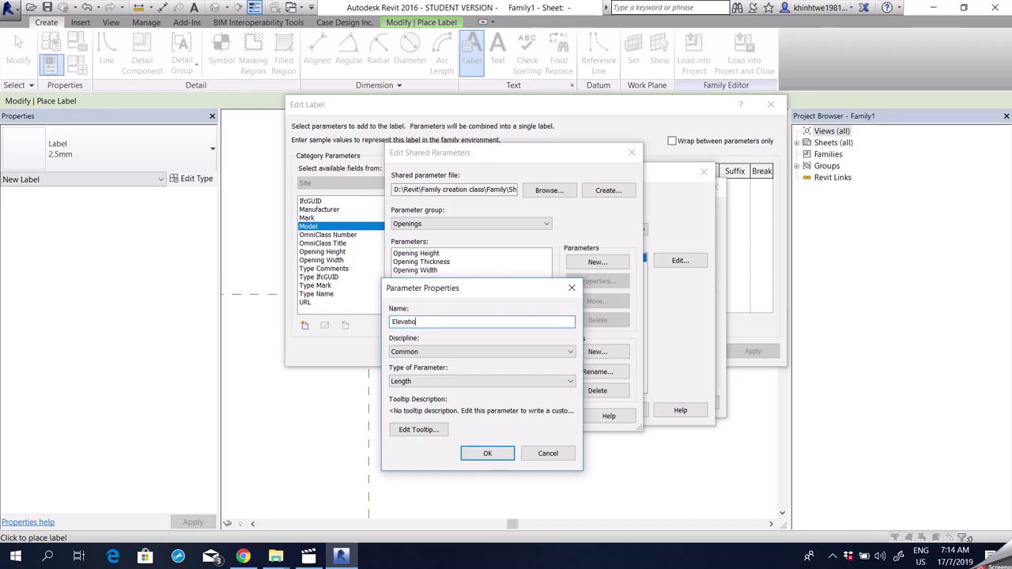
pyautogui.write('ns')
pyautogui.click(407, 383)
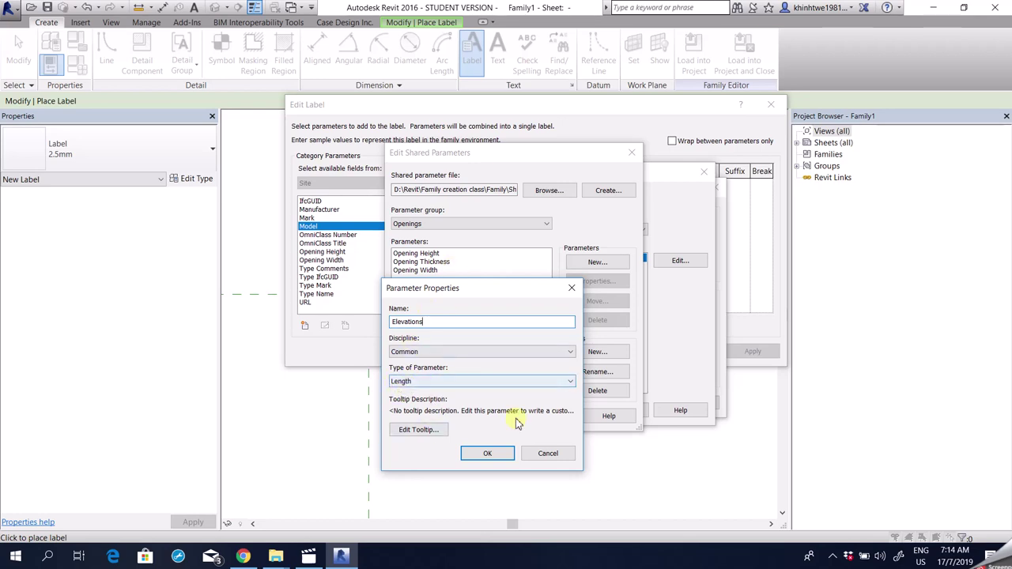
pyautogui.click(487, 453)
pyautogui.click(484, 413)
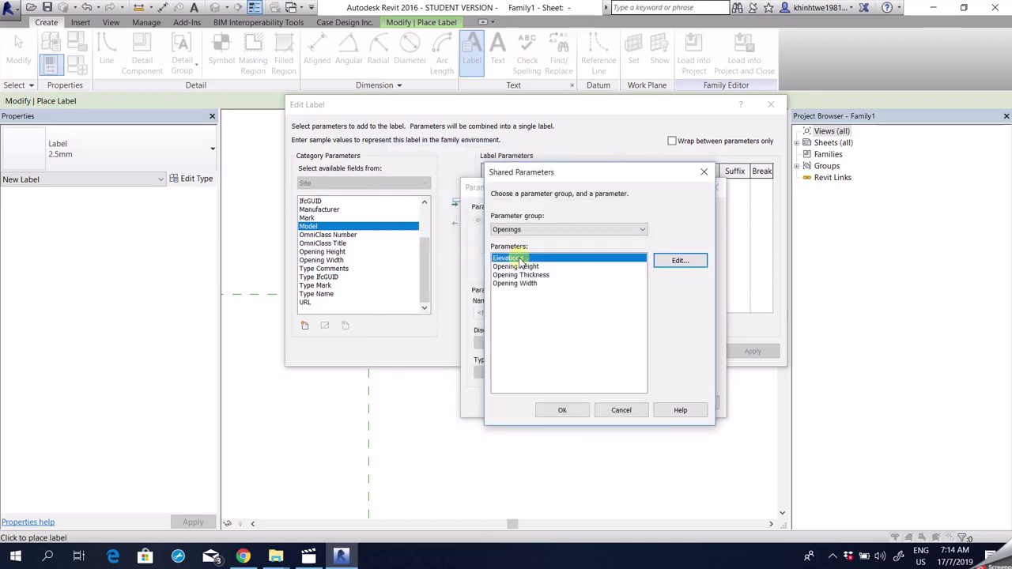
# Add the Elevations shared parameter to the label with the sample value 5000 and finish the label
pyautogui.click(558, 410)
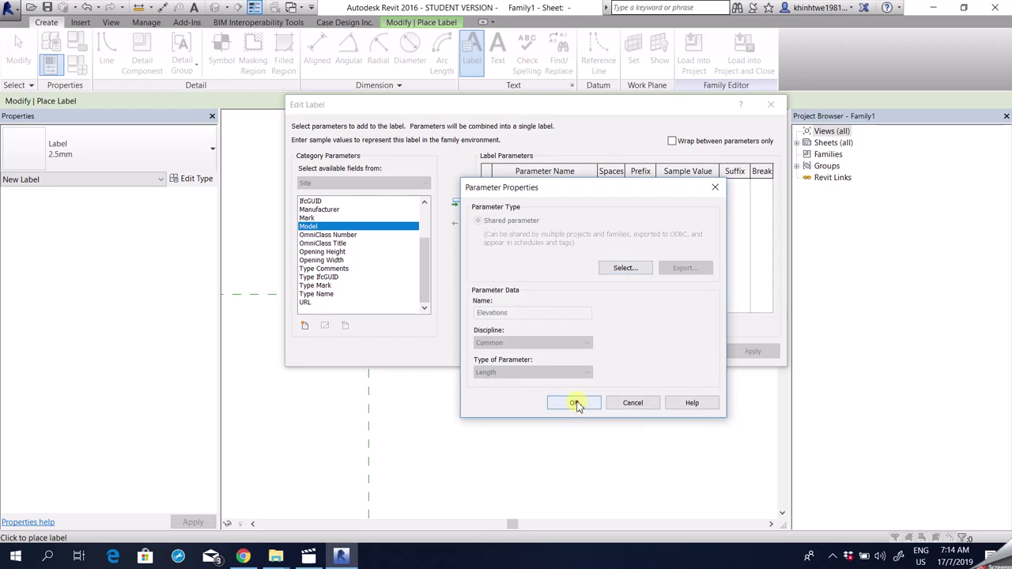
pyautogui.click(575, 403)
pyautogui.click(454, 202)
pyautogui.click(700, 190)
pyautogui.click(710, 186)
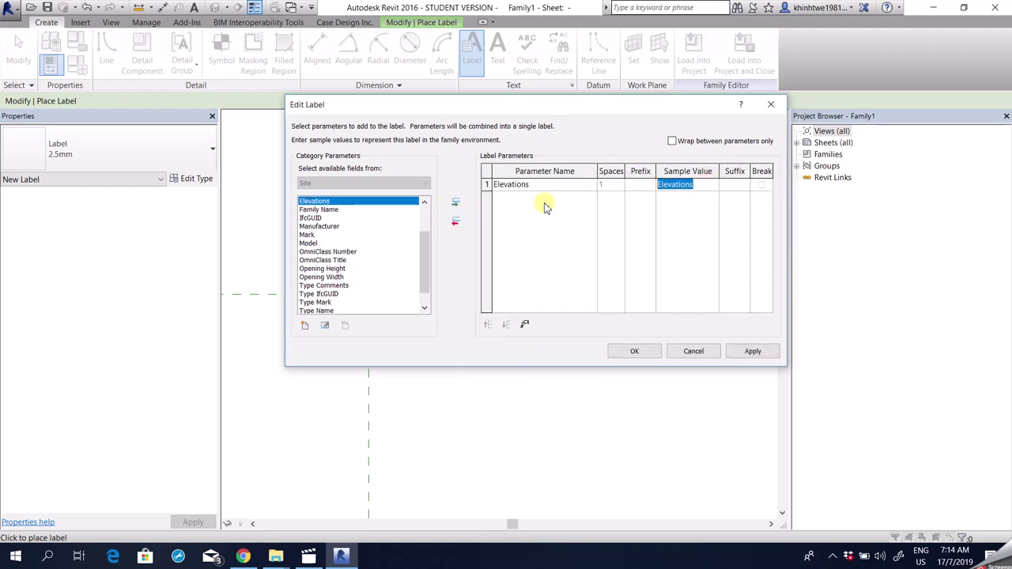
pyautogui.click(635, 353)
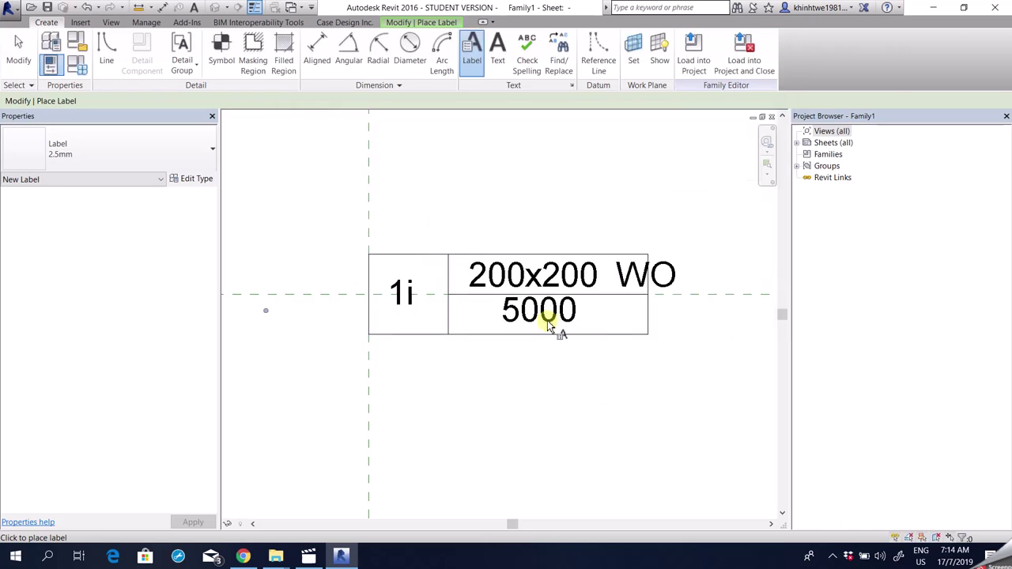
# End label placement and set the elevation label's horizontal alignment to Left
pyautogui.scroll(-1, 524, 348)
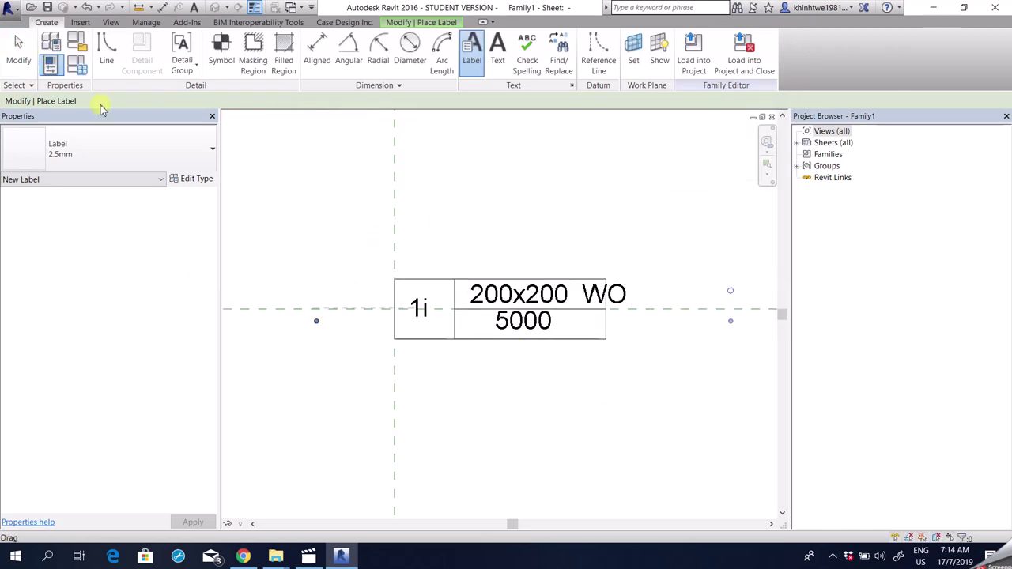
pyautogui.click(30, 70)
pyautogui.click(537, 327)
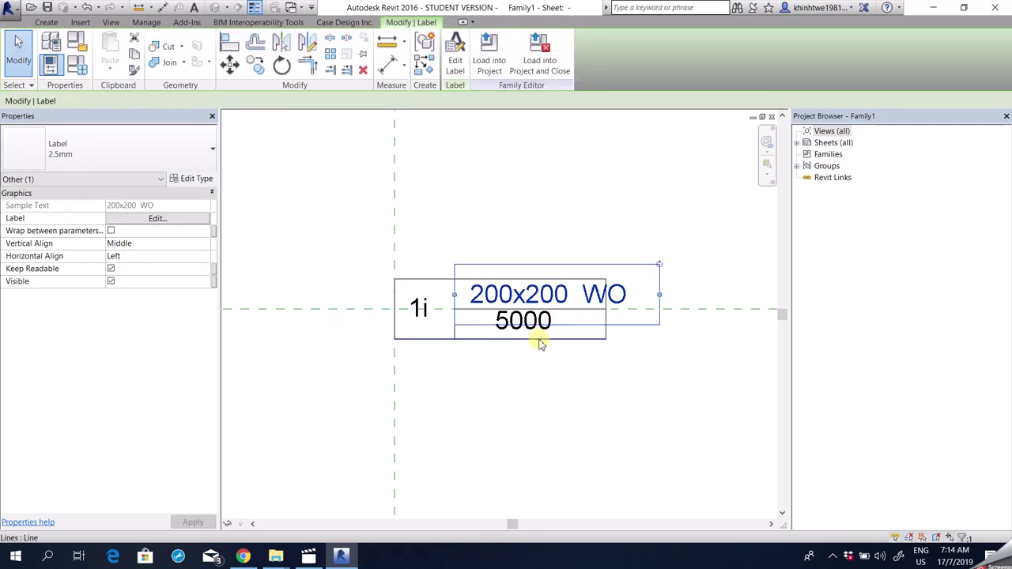
pyautogui.click(521, 393)
pyautogui.click(524, 323)
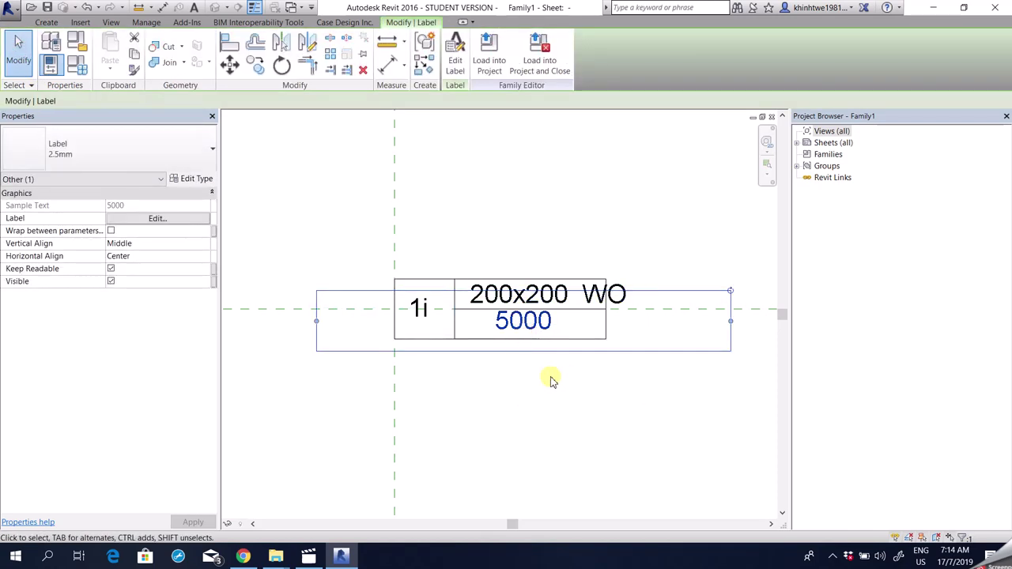
pyautogui.click(178, 256)
pyautogui.click(206, 257)
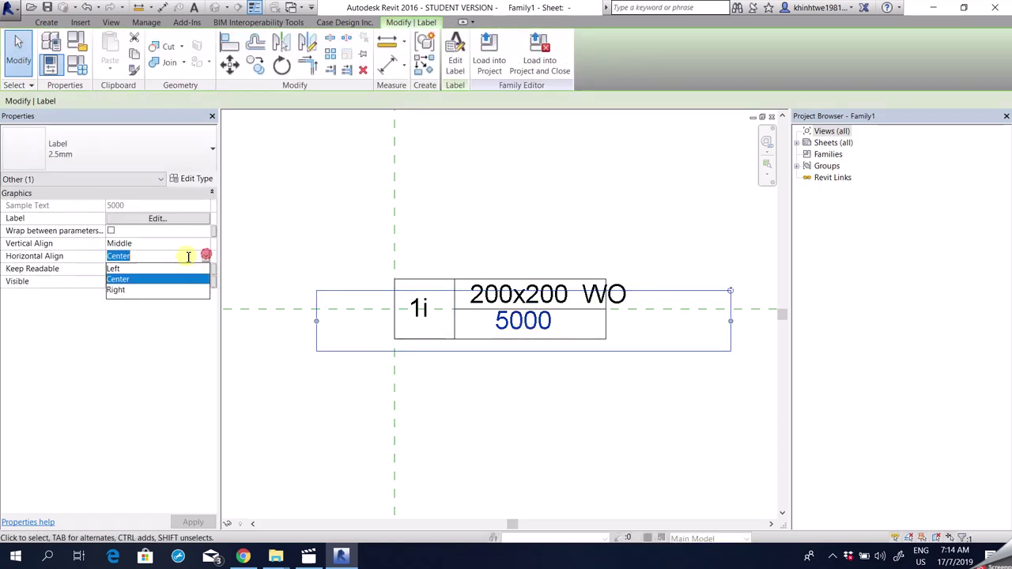
pyautogui.click(113, 270)
# Resize the elevation label's text box to span from the vertical divider to the frame's right edge, and center it vertically in its cell
pyautogui.moveTo(731, 324); pyautogui.dragTo(515, 324)
pyautogui.moveTo(356, 291); pyautogui.dragTo(493, 300)
pyautogui.press('Up')
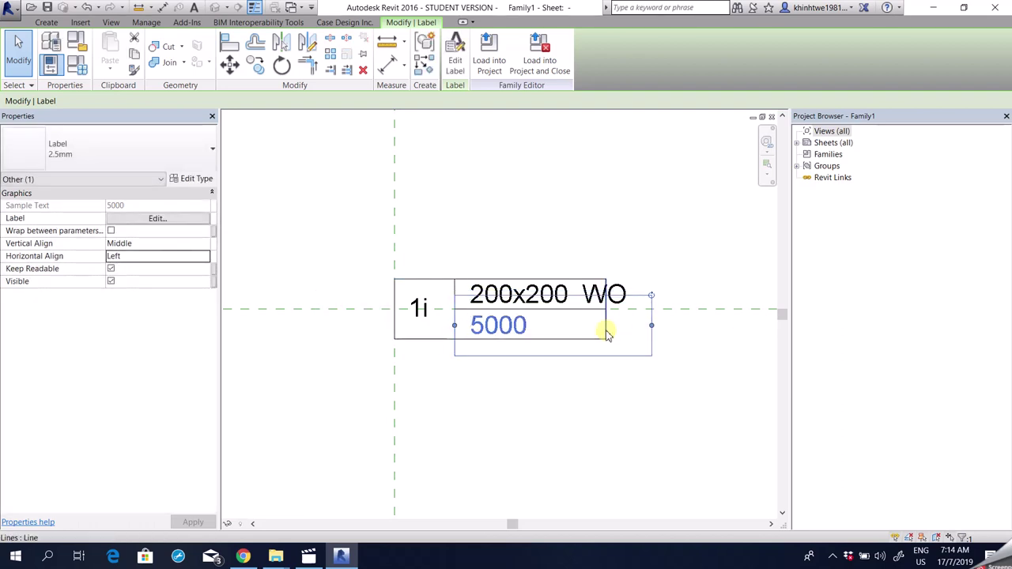
pyautogui.moveTo(653, 328); pyautogui.dragTo(581, 381)
pyautogui.click(529, 403)
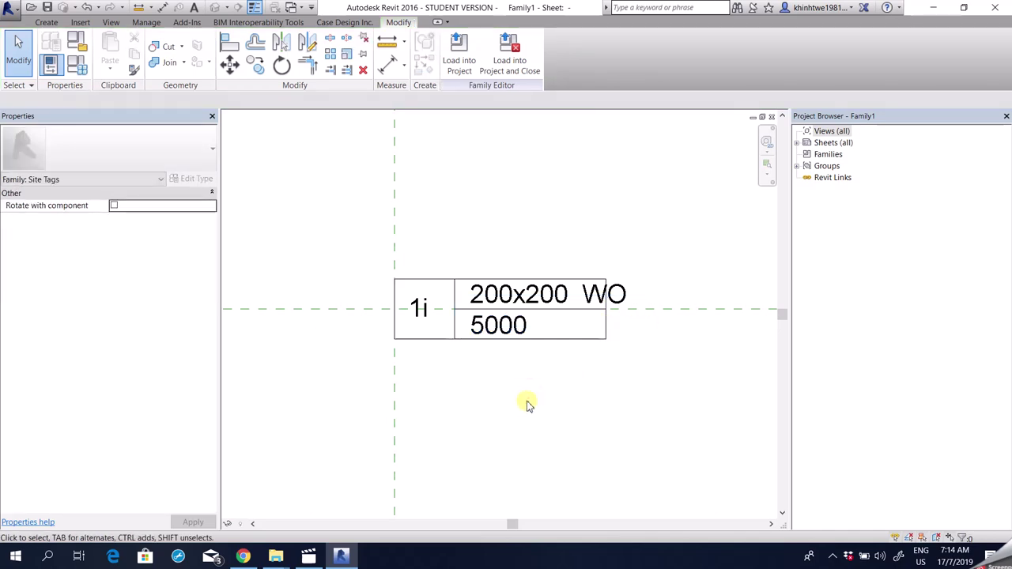
# Save the family as Rectangular Opening tag.rfa in the Family folder, with a maximum of 3 backups
pyautogui.hotkey('ctrl', 's')
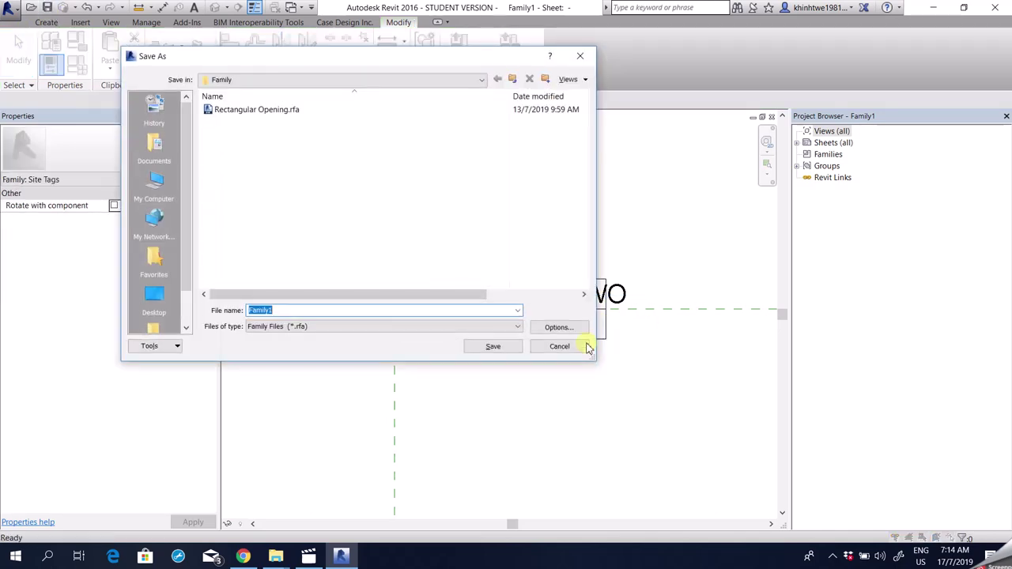
pyautogui.click(266, 112)
pyautogui.click(357, 312)
pyautogui.click(313, 311)
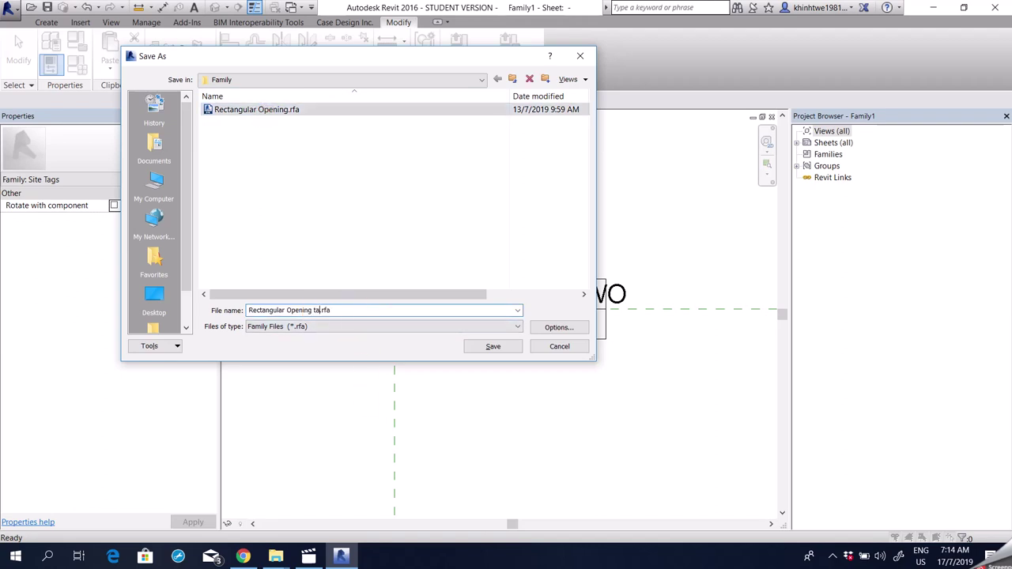
pyautogui.click(571, 327)
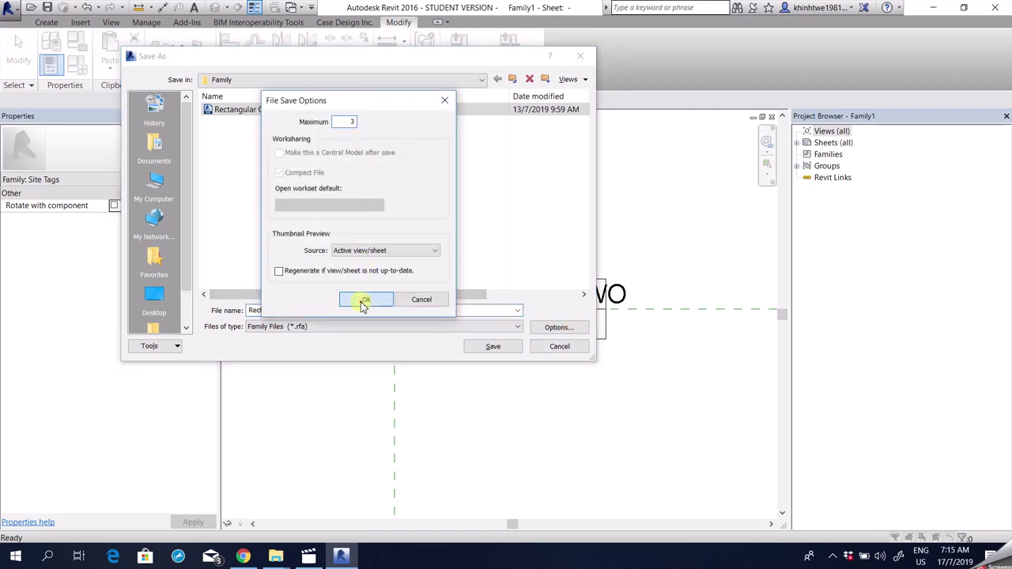
pyautogui.click(364, 299)
pyautogui.click(488, 347)
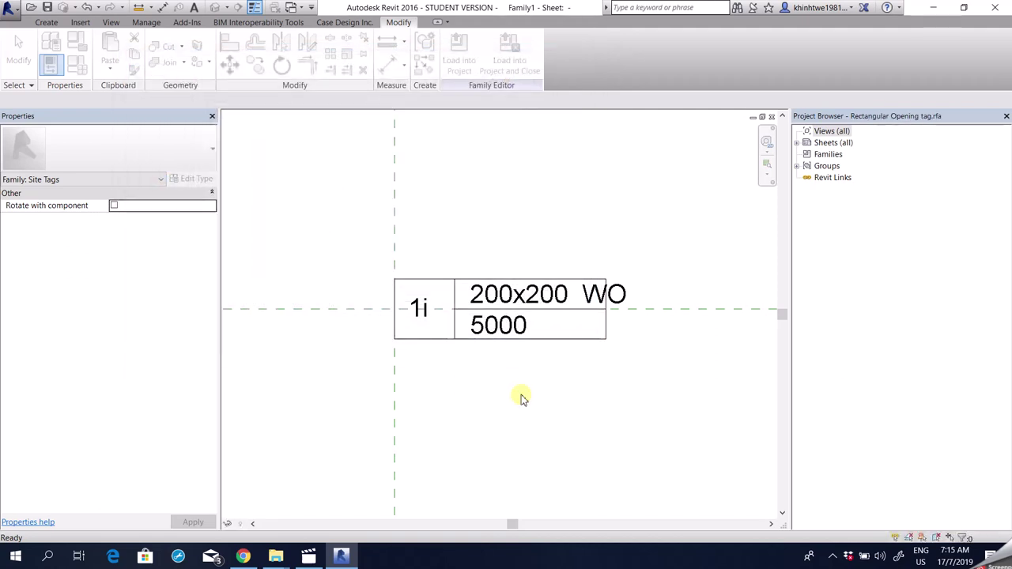
pyautogui.scroll(2, 573, 347)
pyautogui.scroll(1, 494, 334)
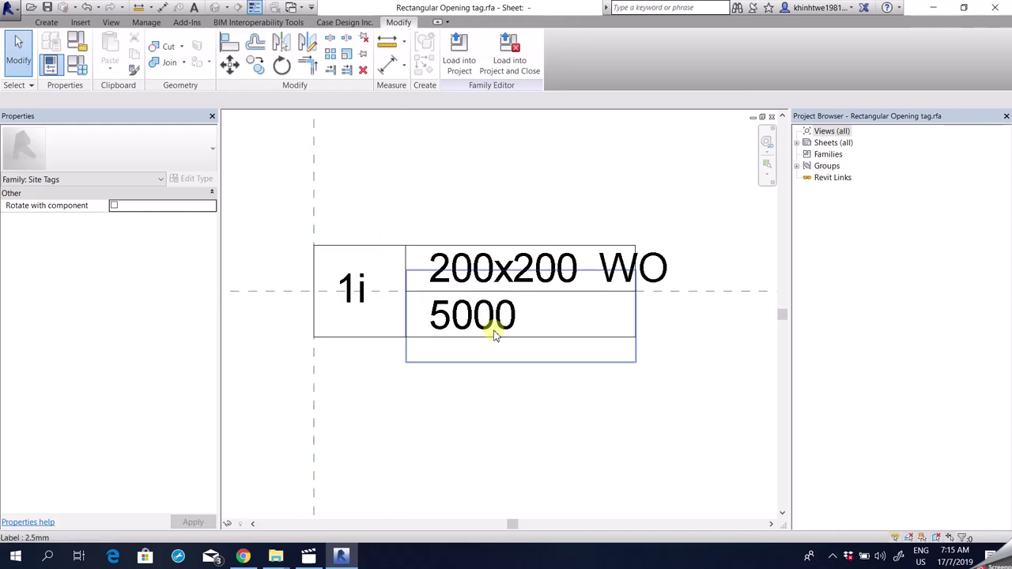
pyautogui.click(492, 318)
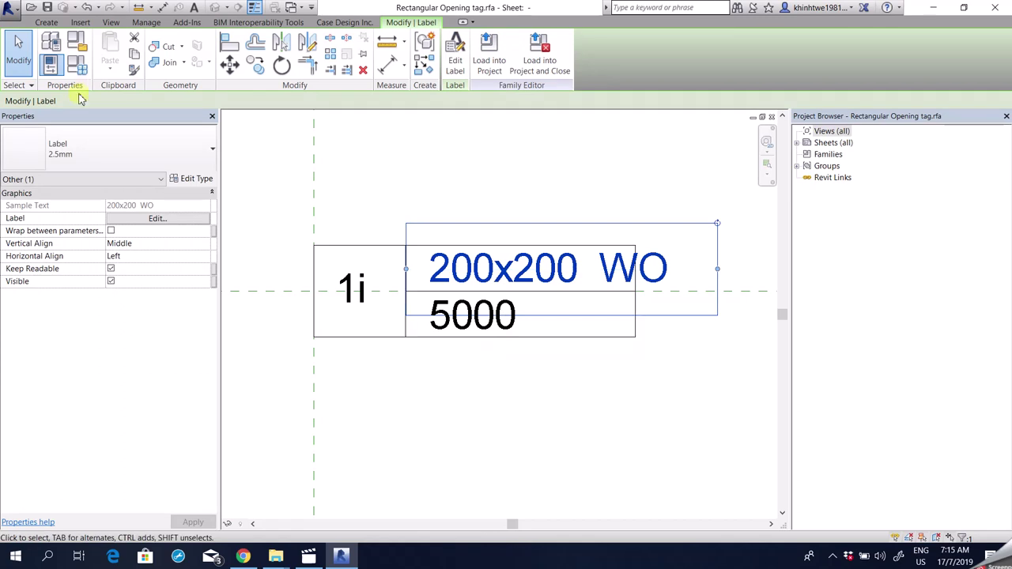
pyautogui.click(77, 65)
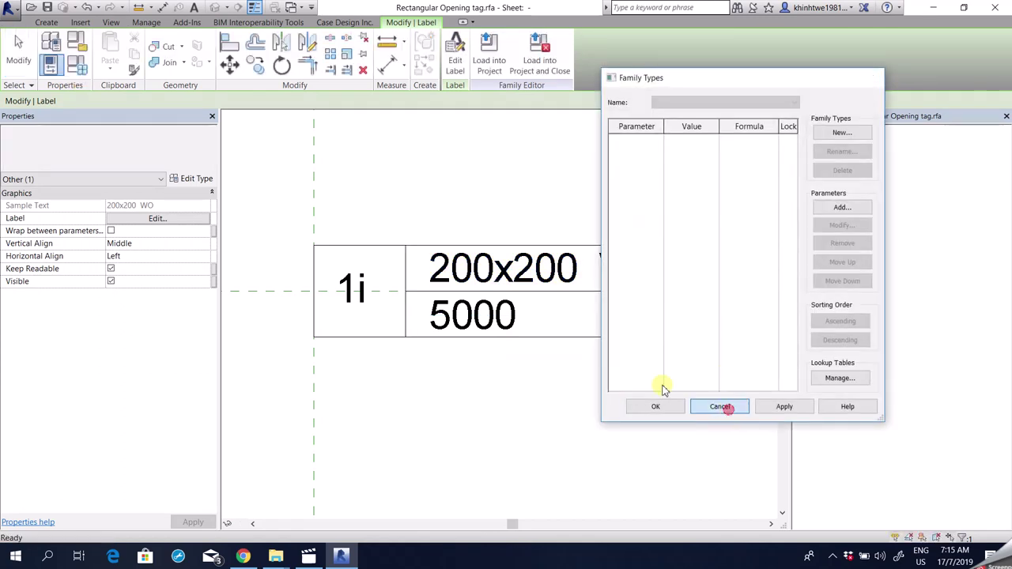
pyautogui.click(727, 410)
# Add the suffix AFFL, with a leading space, to the Elevations parameter of the 5000 elevation label
pyautogui.click(486, 317)
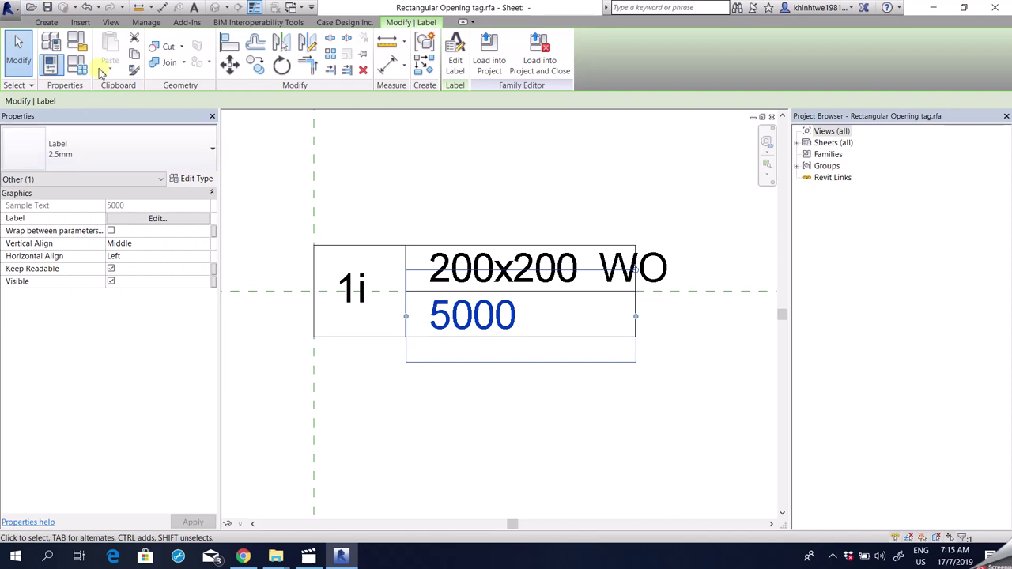
pyautogui.click(456, 63)
pyautogui.click(695, 184)
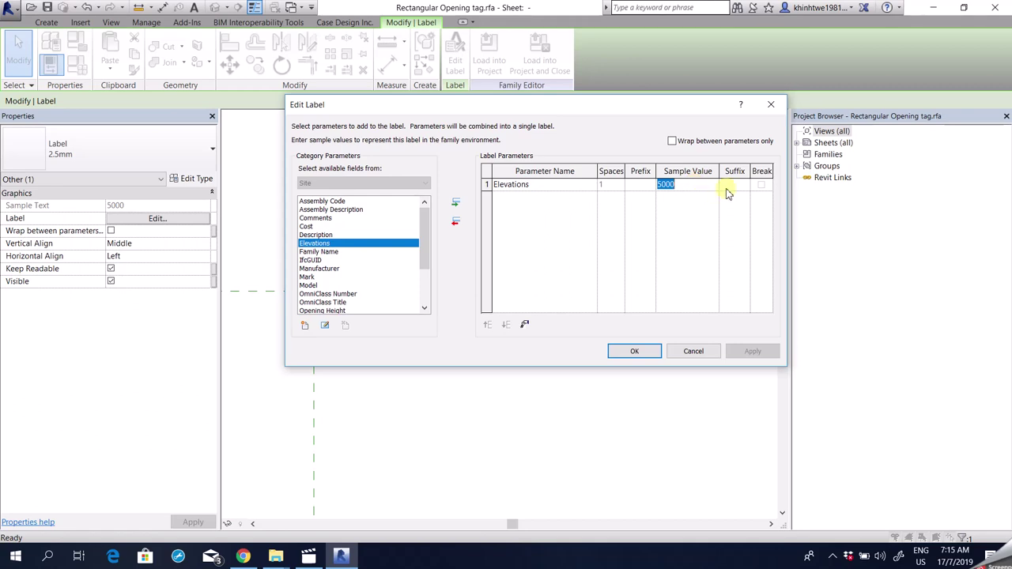
pyautogui.click(732, 189)
pyautogui.moveTo(632, 105); pyautogui.dragTo(598, 161)
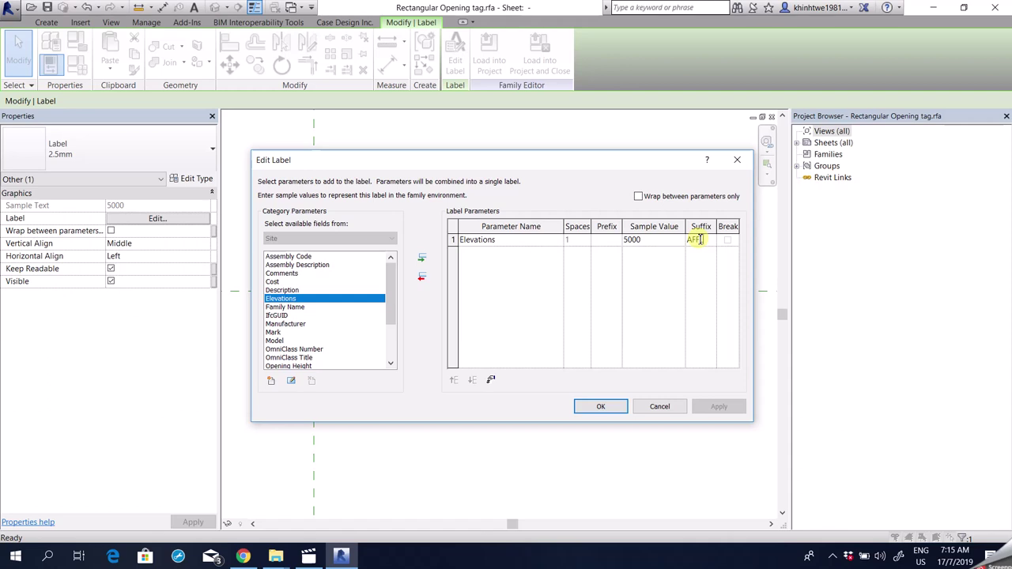
pyautogui.click(599, 406)
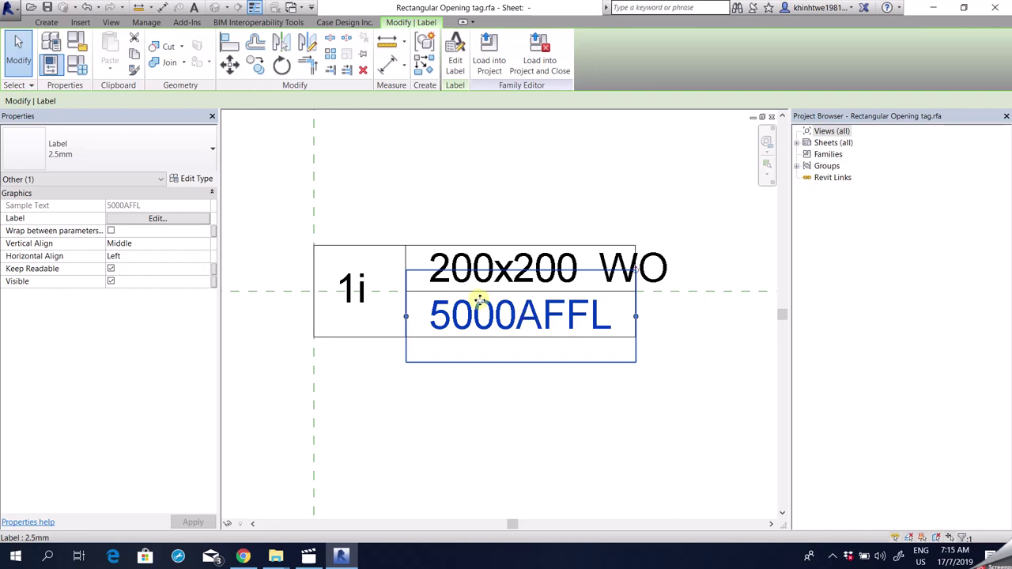
pyautogui.click(454, 59)
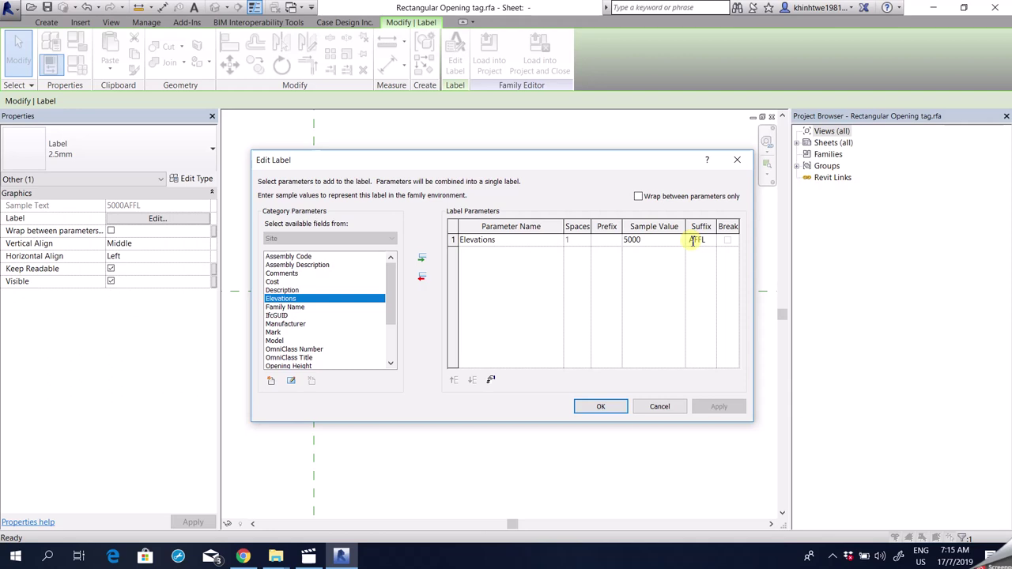
pyautogui.click(601, 406)
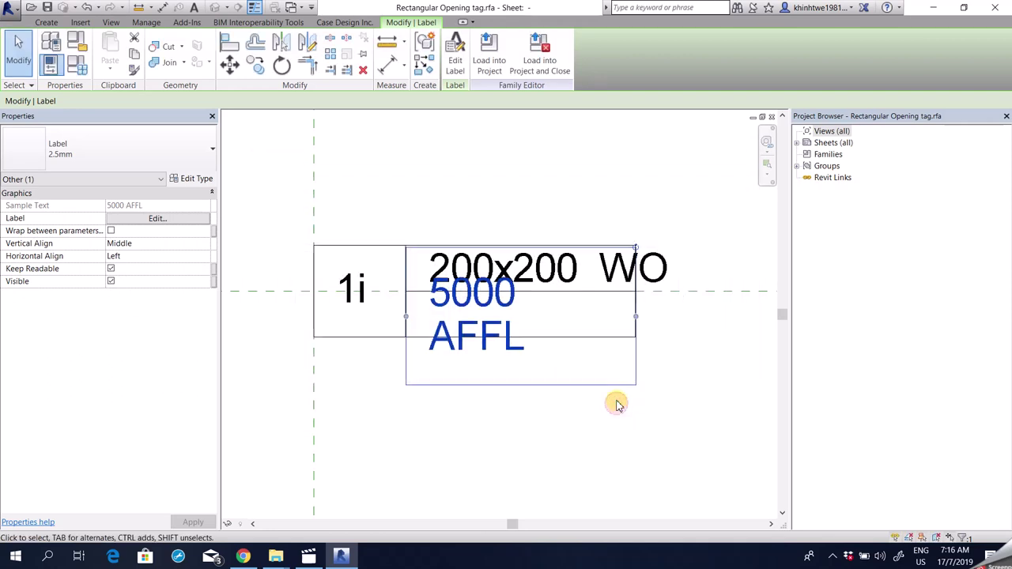
# Widen the elevation label's text box past the frame's right edge so the text fits on one line, and save the family
pyautogui.moveTo(635, 317); pyautogui.dragTo(704, 269)
pyautogui.click(613, 416)
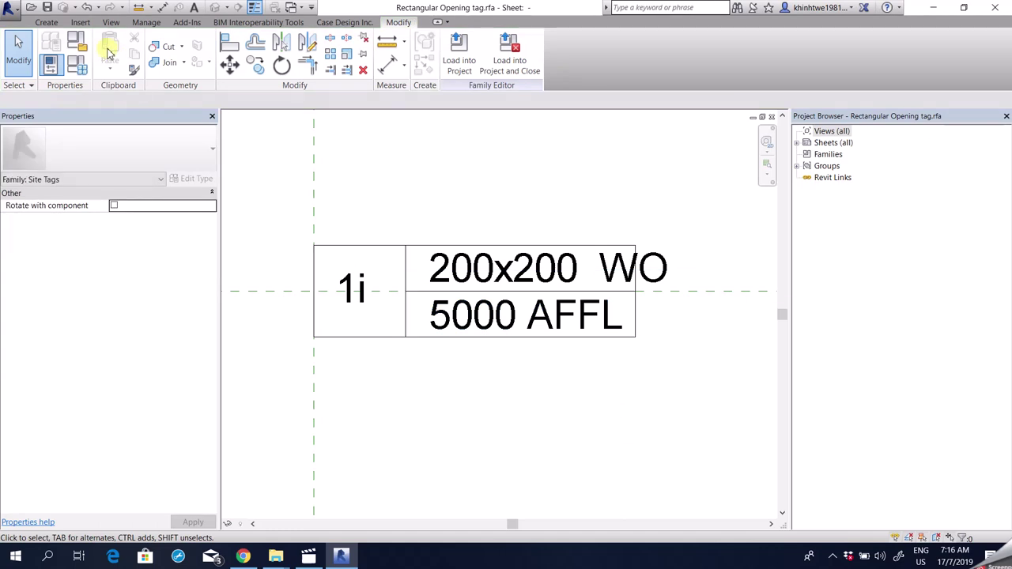
pyautogui.click(46, 8)
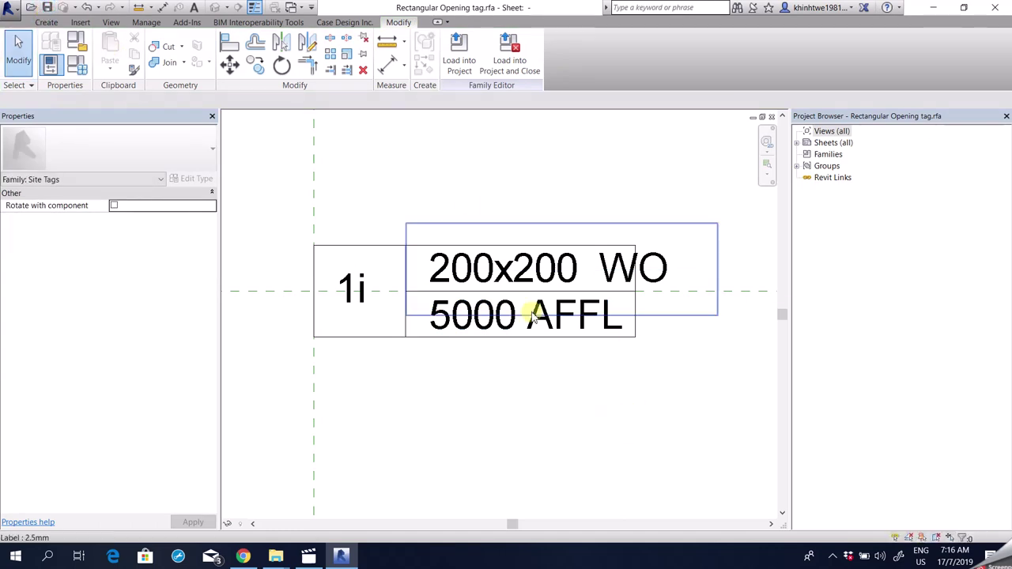
pyautogui.scroll(-1, 566, 309)
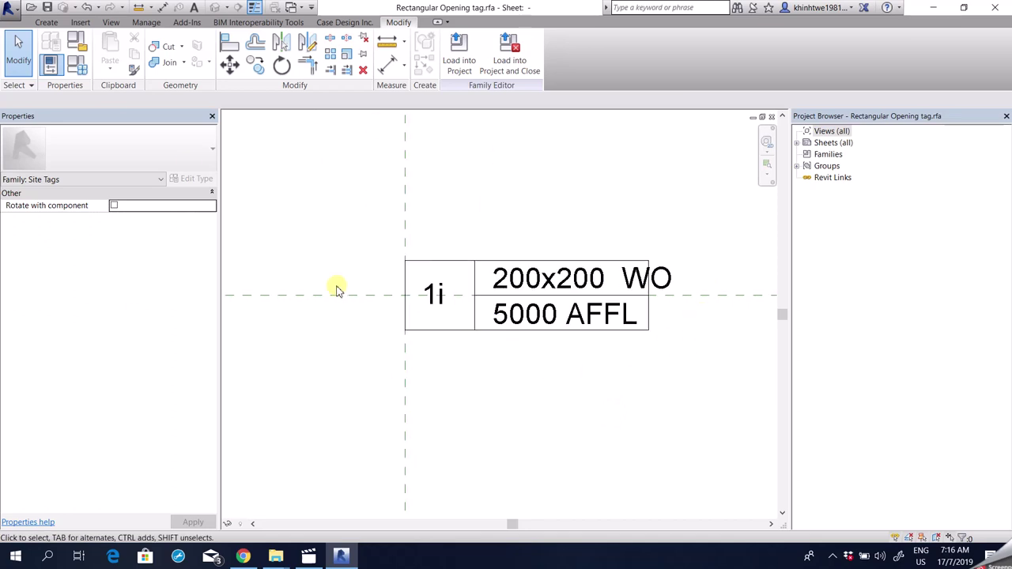
pyautogui.scroll(-1, 330, 284)
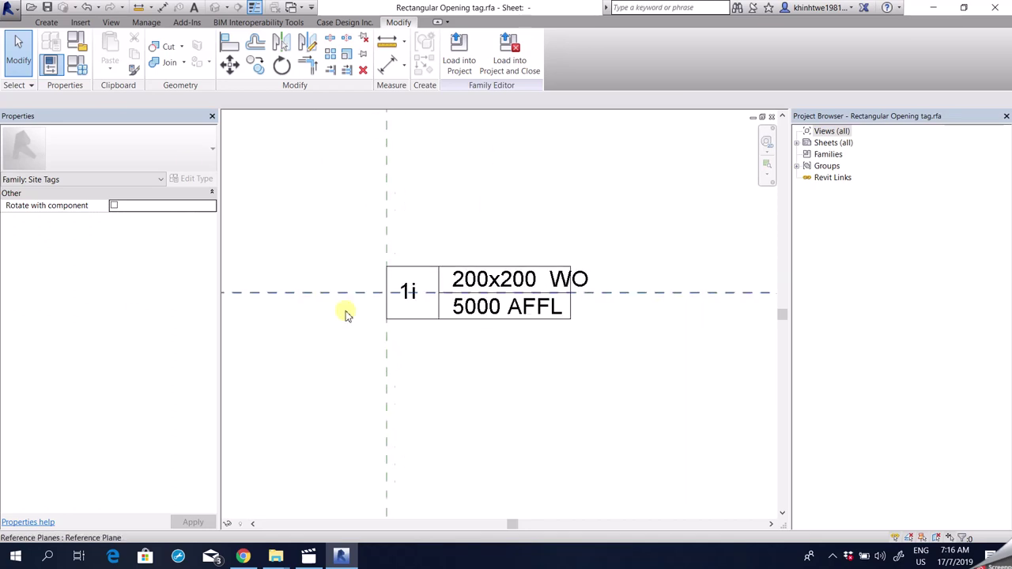
pyautogui.moveTo(661, 368); pyautogui.dragTo(661, 369)
pyautogui.click(545, 389)
pyautogui.moveTo(523, 382); pyautogui.dragTo(526, 430, button='middle')
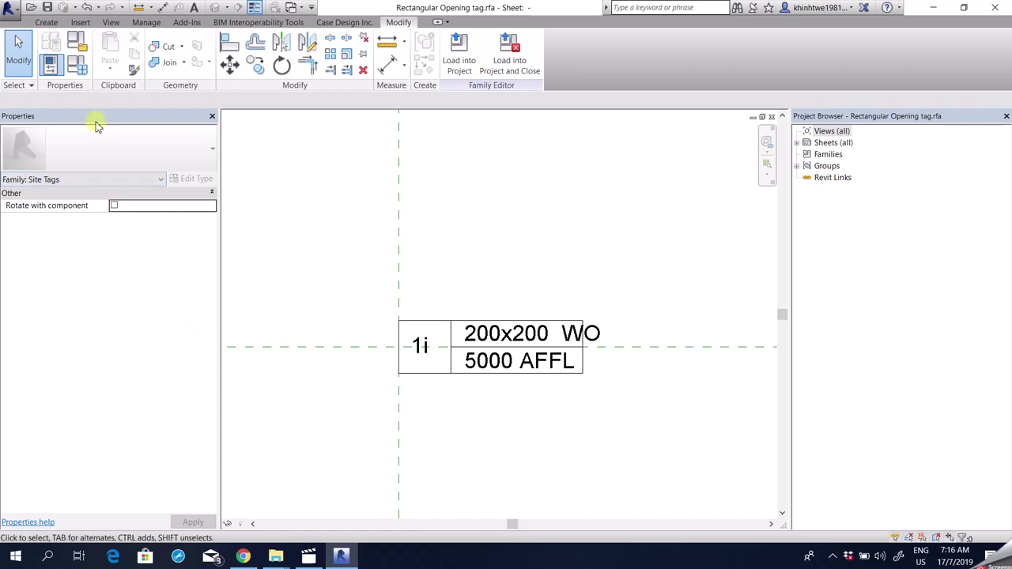
# Check the tag family's types and its Site Tags category settings without changing them
pyautogui.click(84, 70)
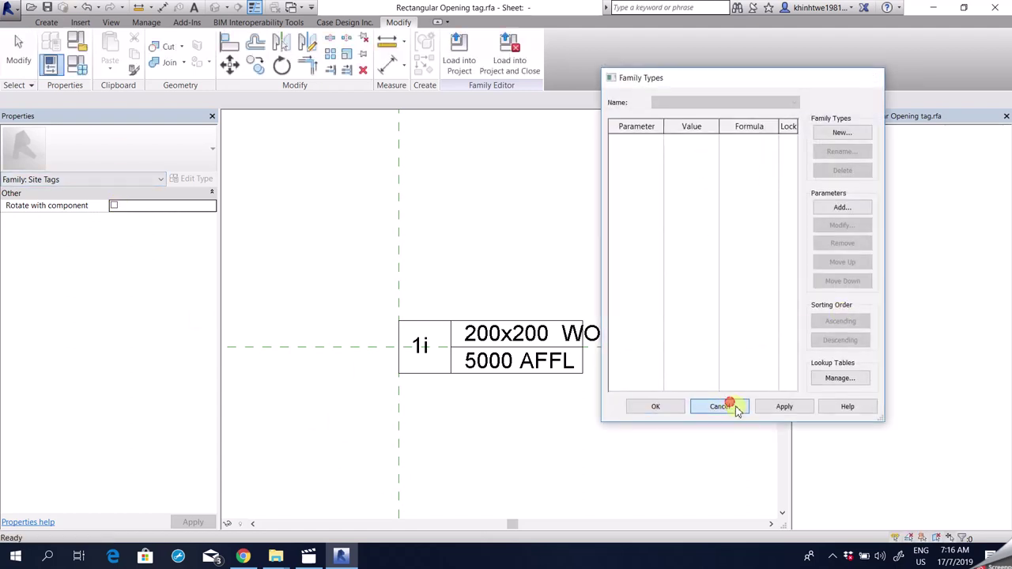
pyautogui.click(727, 404)
pyautogui.click(82, 43)
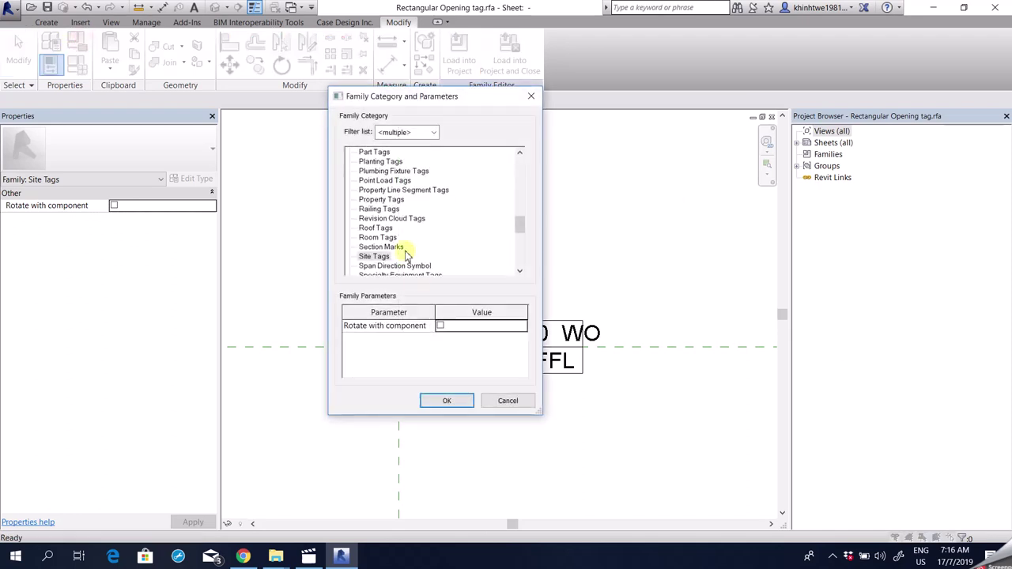
pyautogui.click(448, 400)
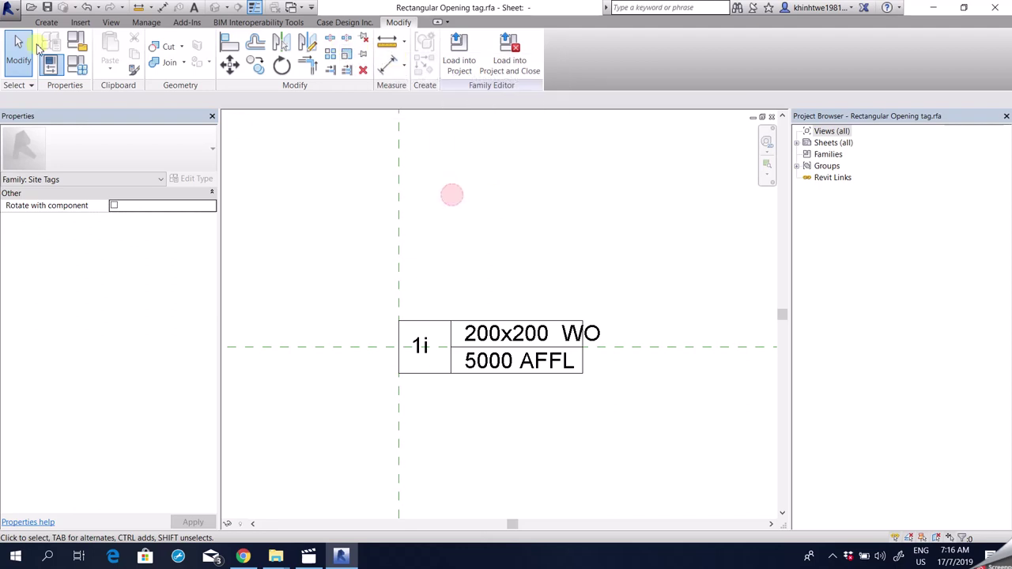
# Create a new project from the Construction Template
pyautogui.click(10, 10)
pyautogui.moveTo(43, 61)
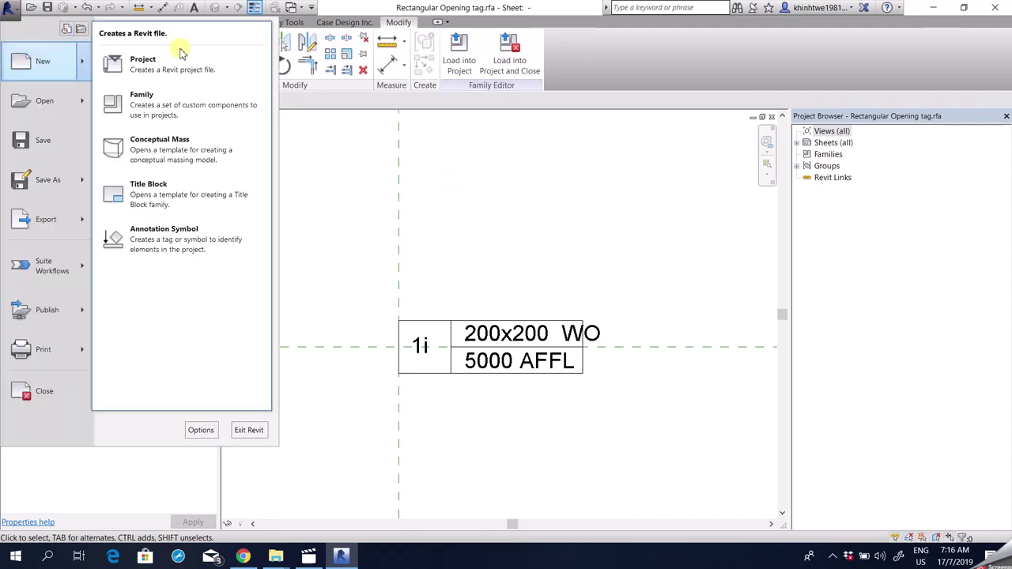
pyautogui.click(183, 68)
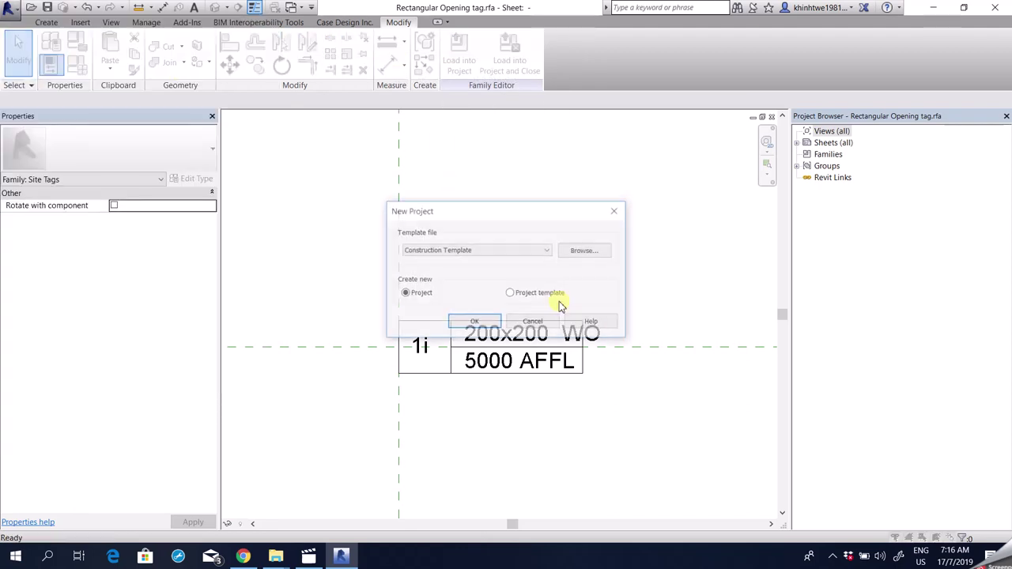
pyautogui.click(474, 324)
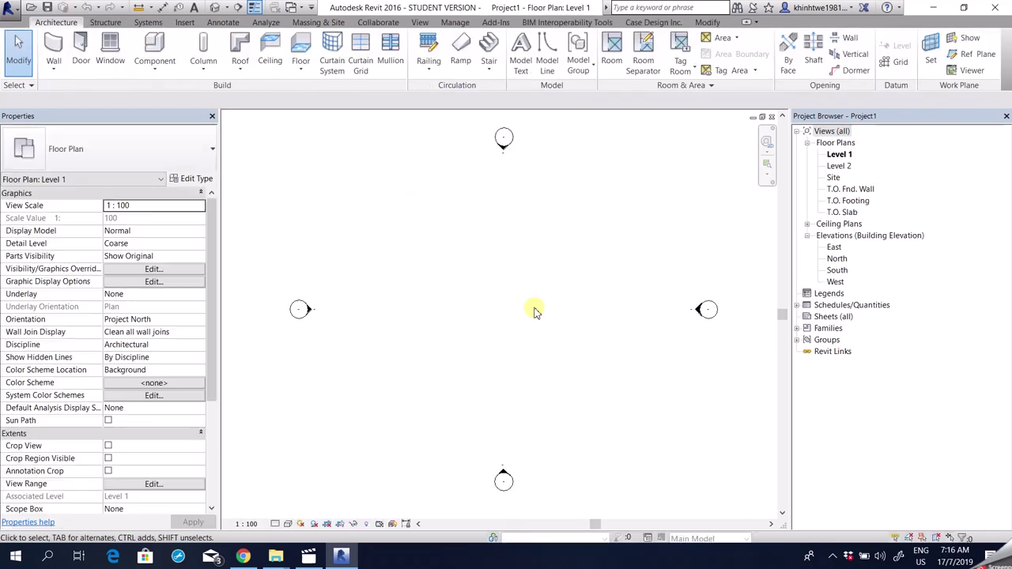
pyautogui.click(533, 310)
# Draw a horizontal Generic - 200mm structural wall about 15400 mm long on Level 1, defined by an unconnected height of 8000 mm
pyautogui.click(53, 70)
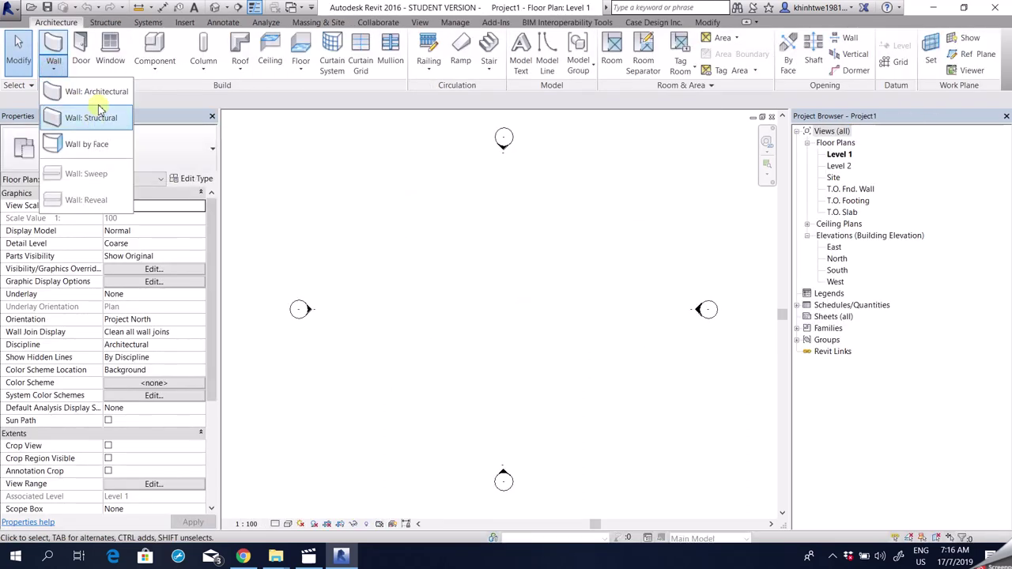
pyautogui.click(99, 115)
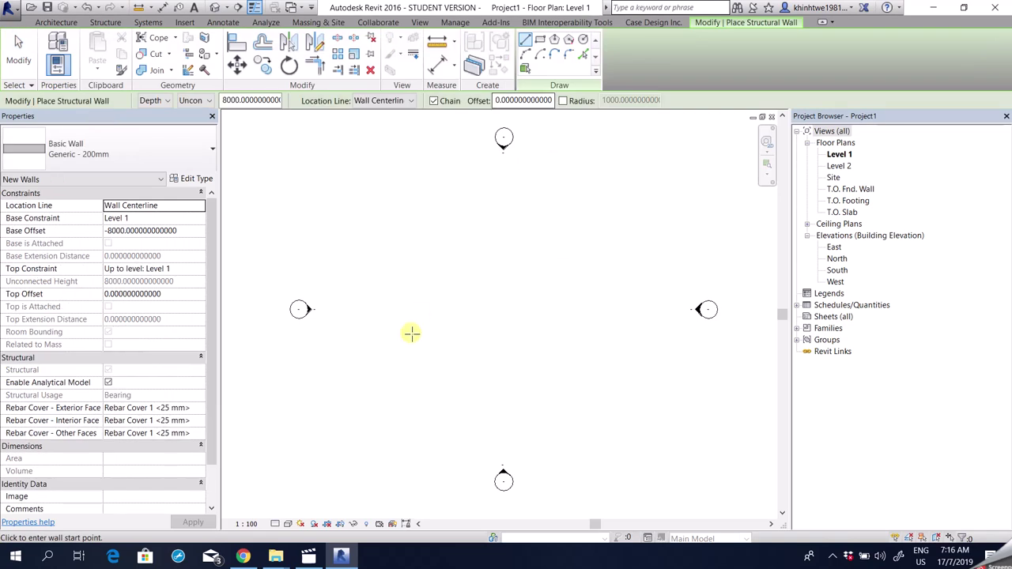
pyautogui.click(154, 111)
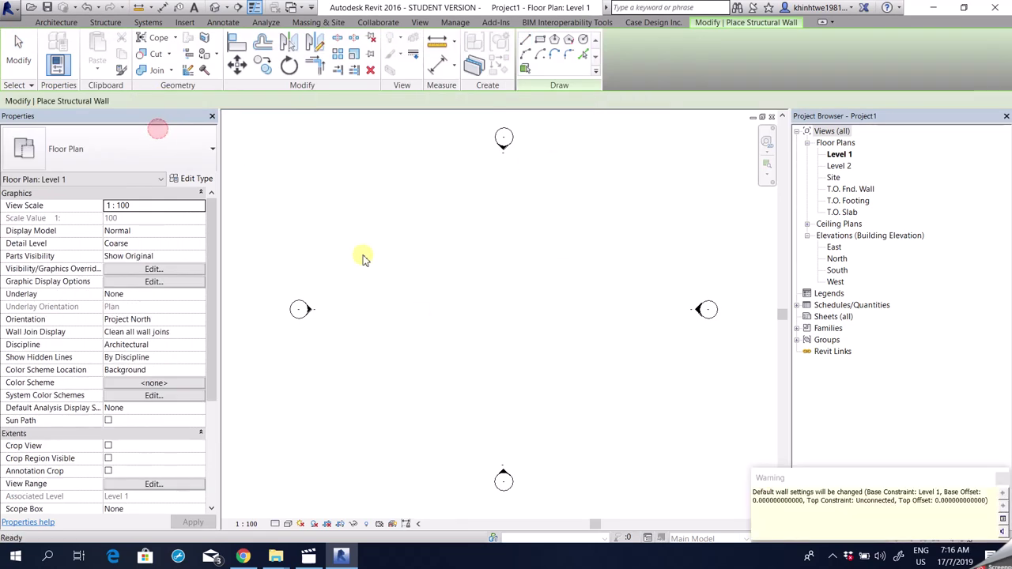
pyautogui.click(400, 301)
pyautogui.click(630, 300)
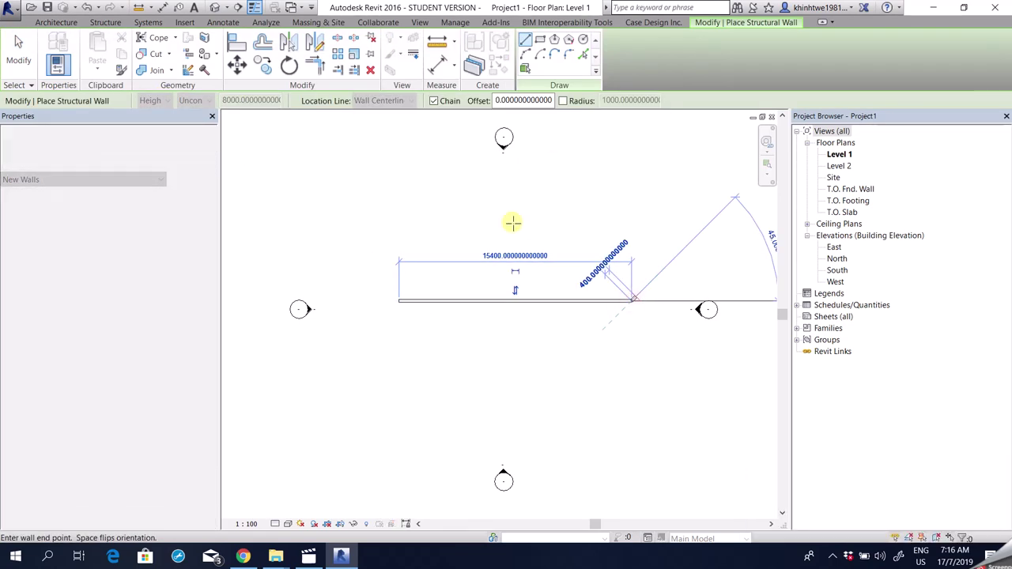
pyautogui.click(21, 41)
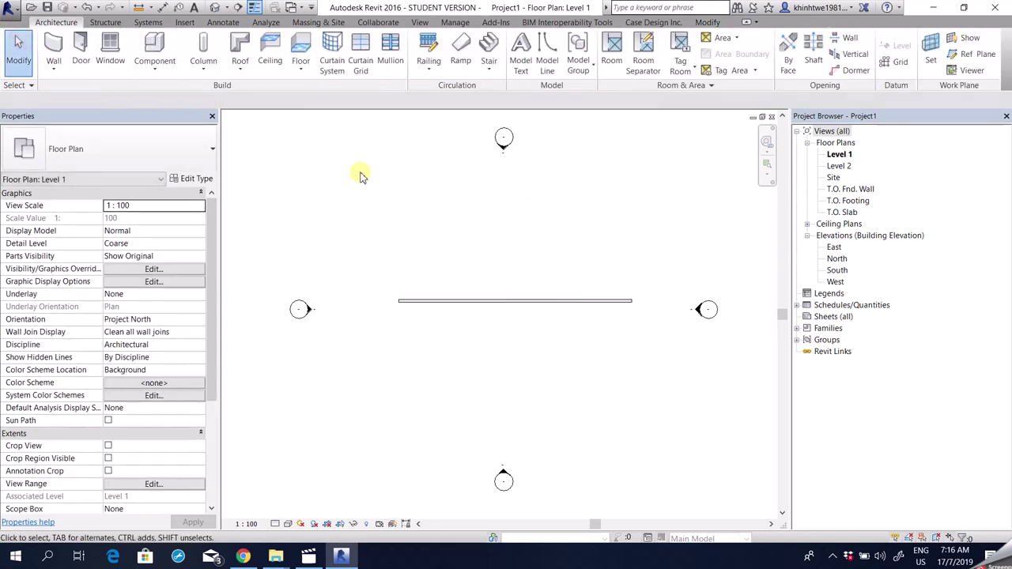
# Load the Rectangular Opening family into Project1 and place one on the wall's vertical face, about 8500 mm from the wall's left end
pyautogui.click(293, 8)
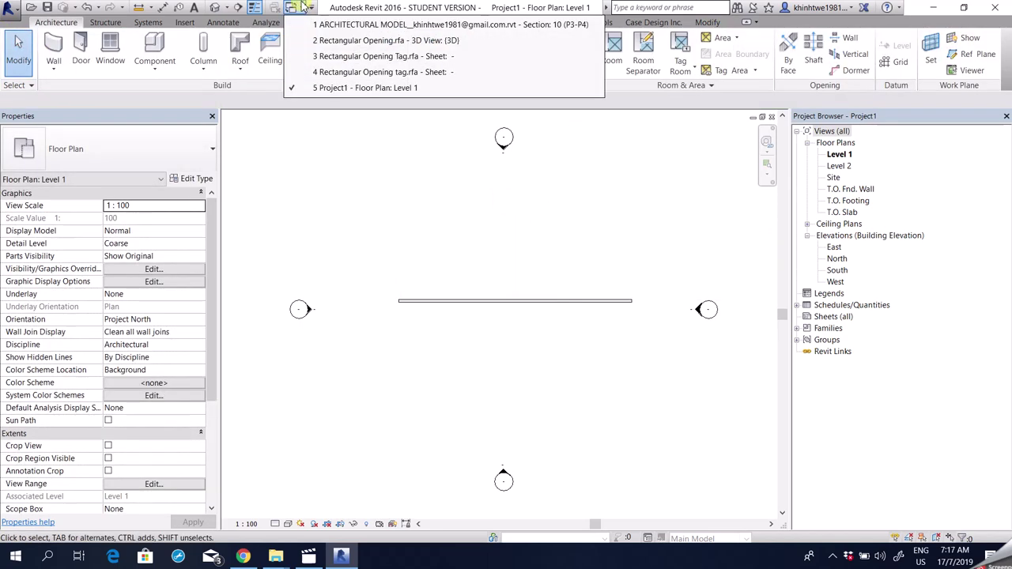
pyautogui.click(408, 42)
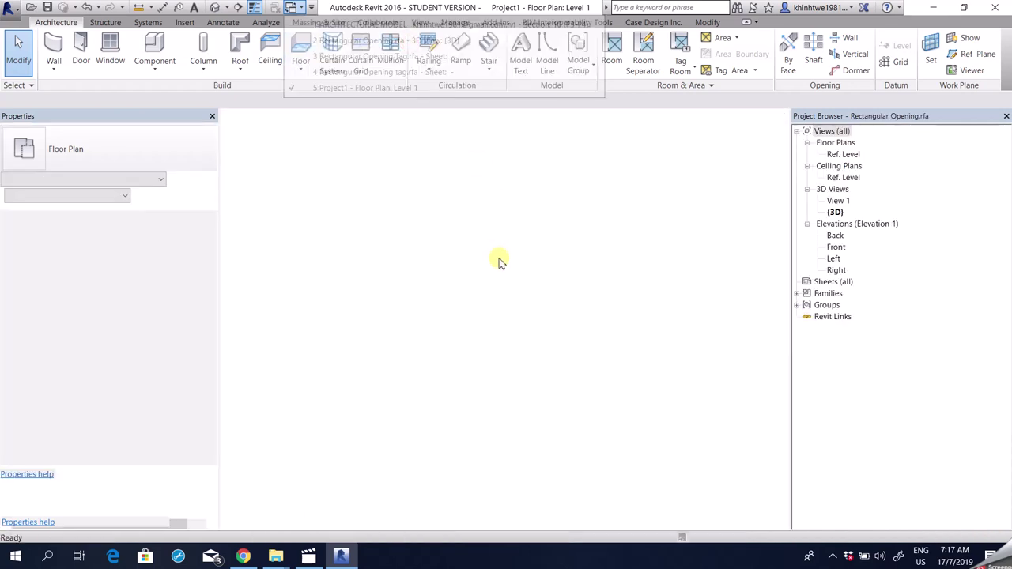
pyautogui.click(458, 60)
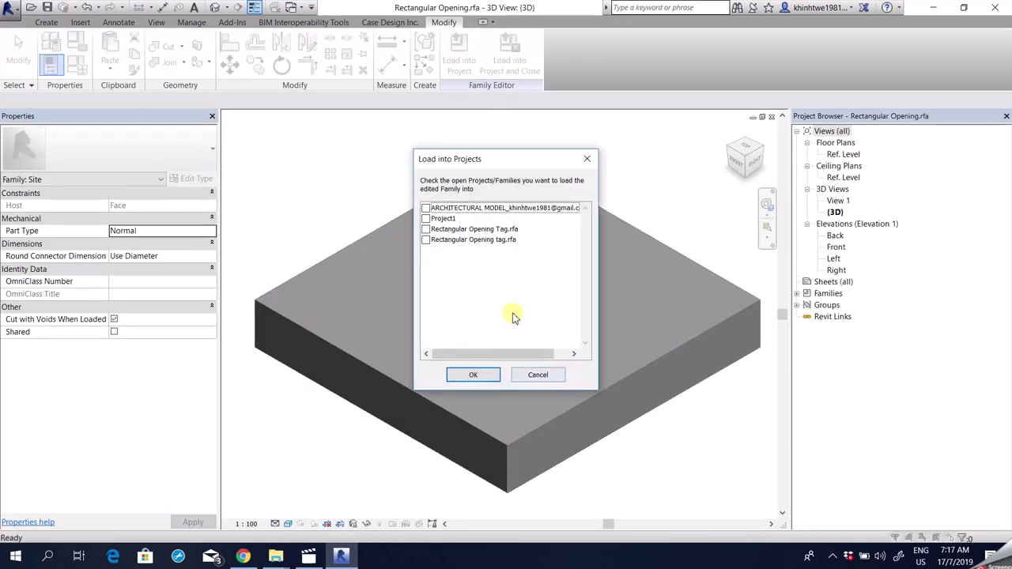
pyautogui.click(428, 219)
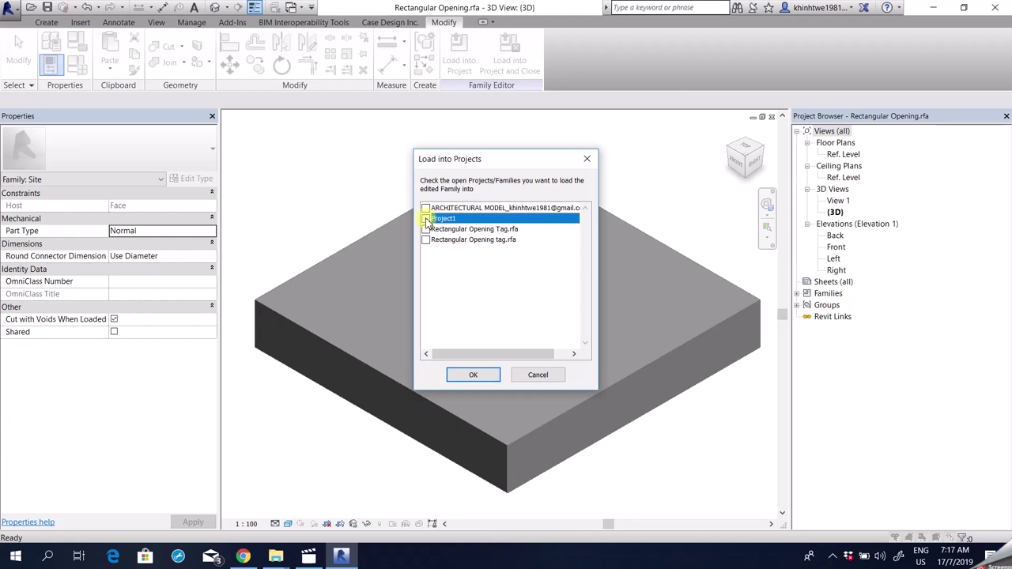
pyautogui.click(473, 375)
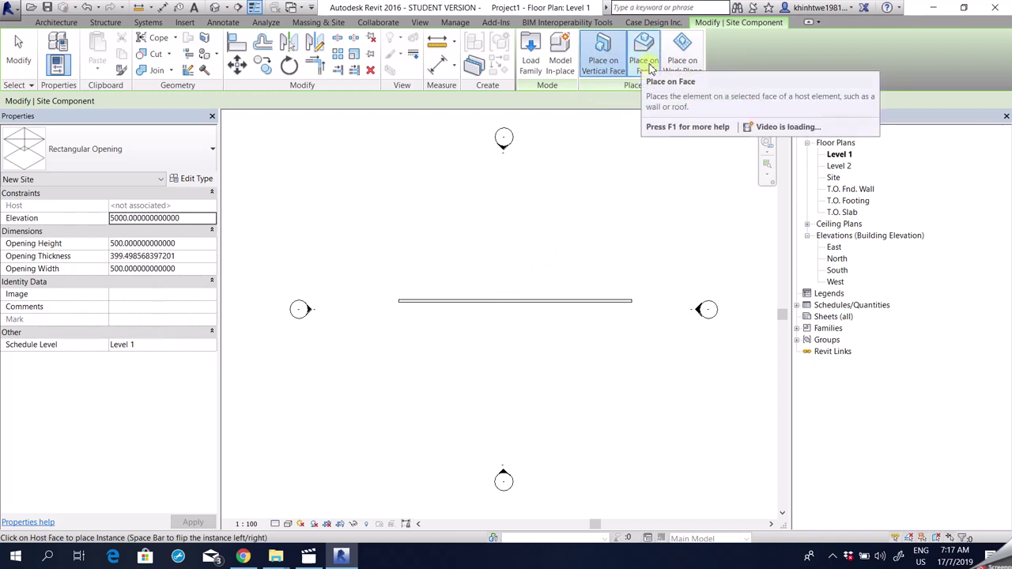
pyautogui.click(527, 300)
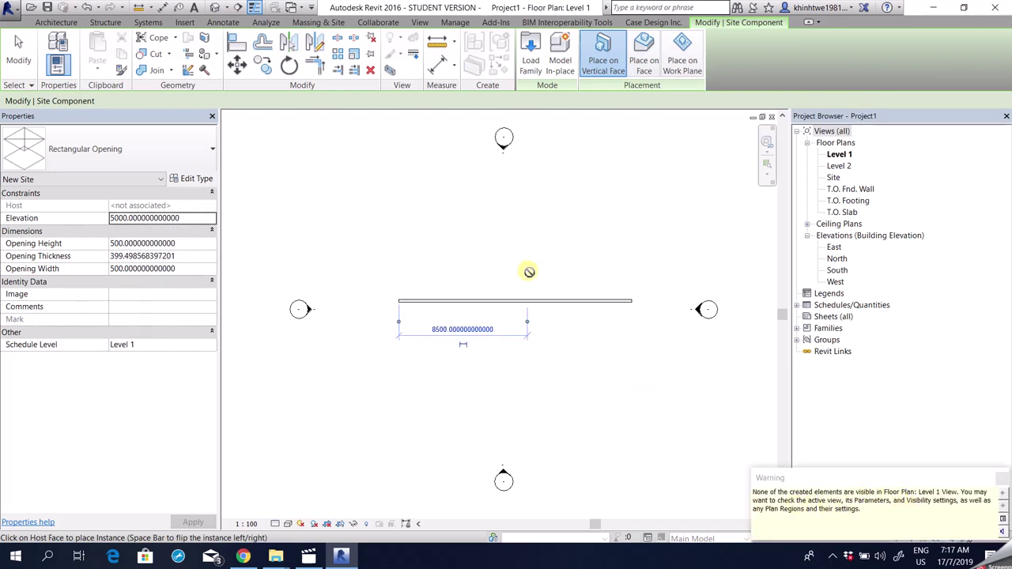
pyautogui.click(18, 48)
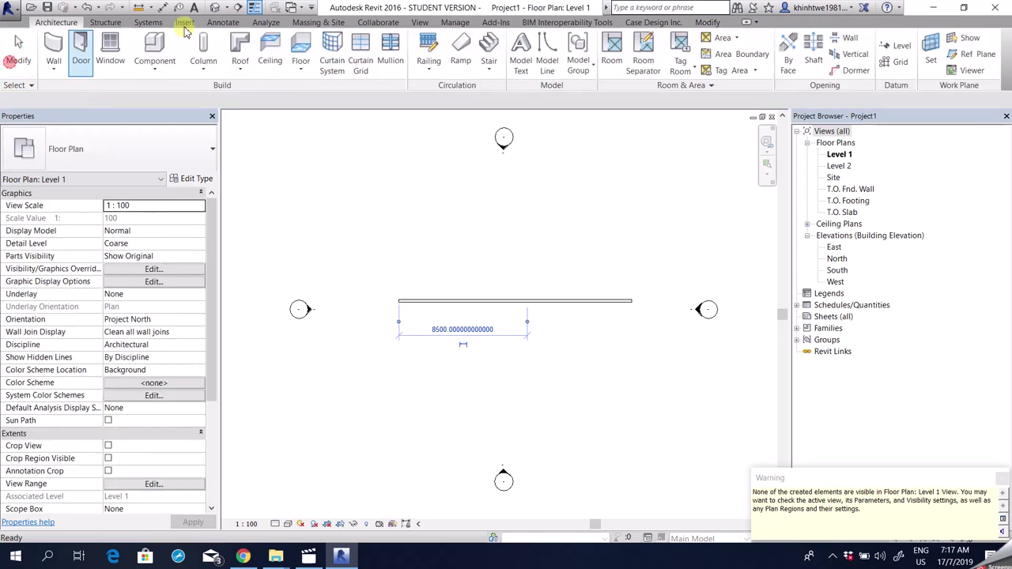
pyautogui.click(238, 7)
pyautogui.scroll(1, 485, 300)
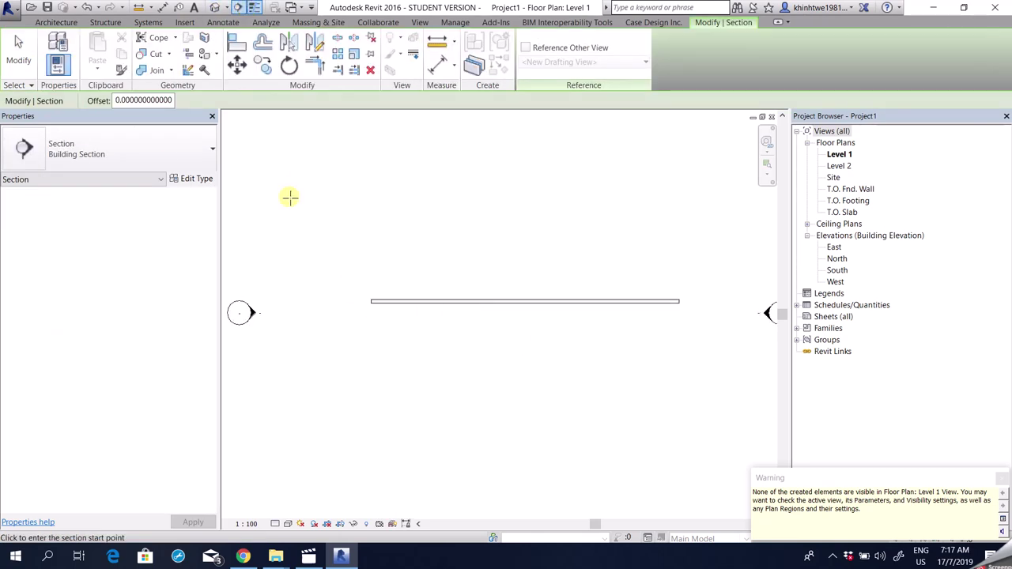
pyautogui.click(18, 48)
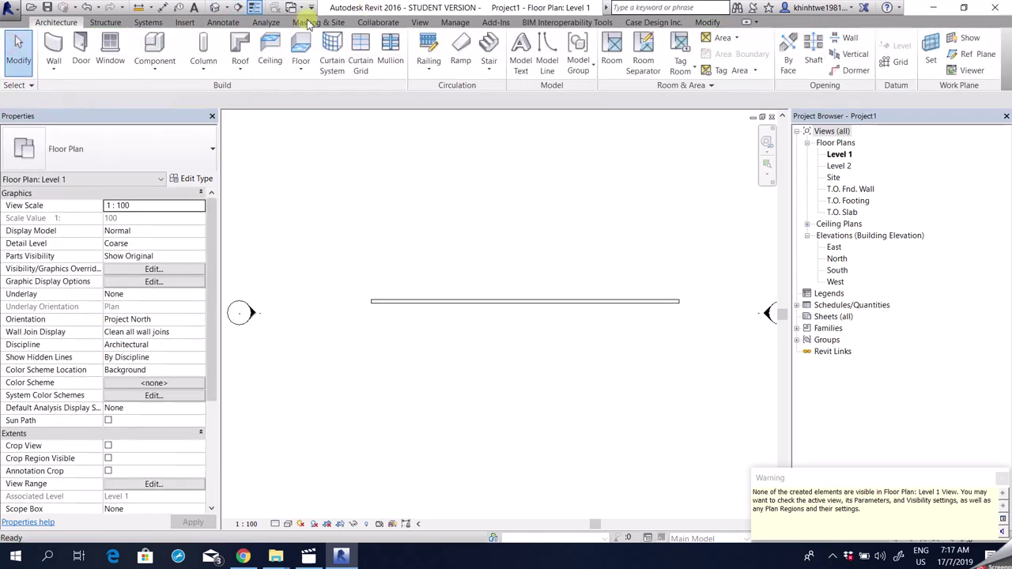
# Create a building section just below the wall, spanning its full length and facing it, and open the section view
pyautogui.click(238, 8)
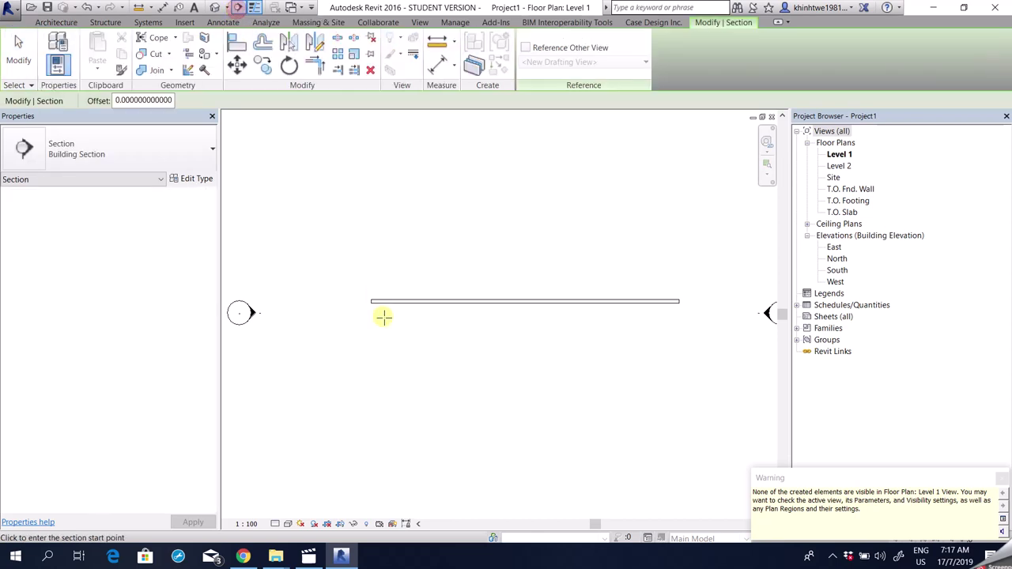
pyautogui.click(342, 313)
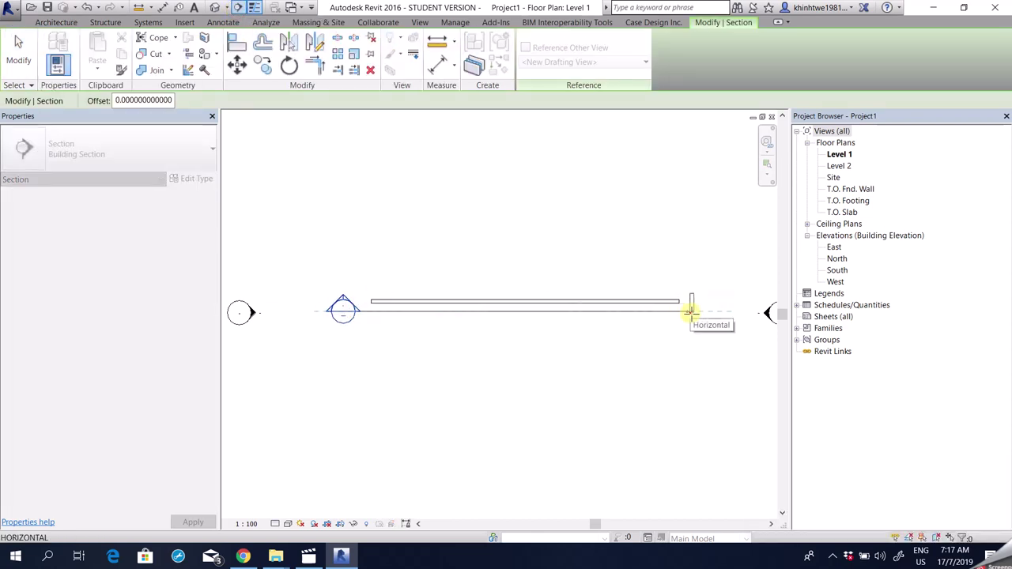
pyautogui.click(691, 313)
pyautogui.click(359, 228)
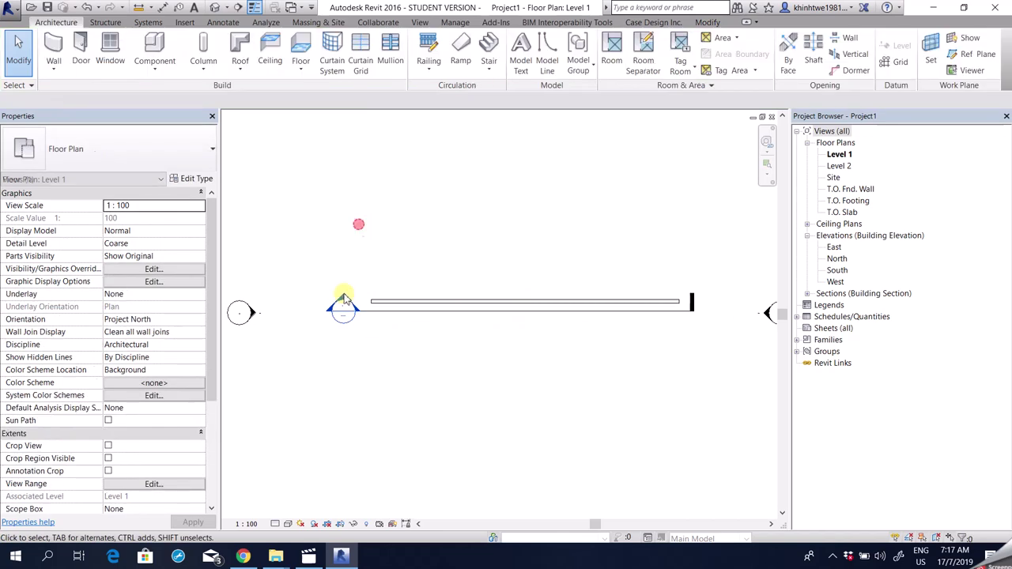
pyautogui.doubleClick(343, 309)
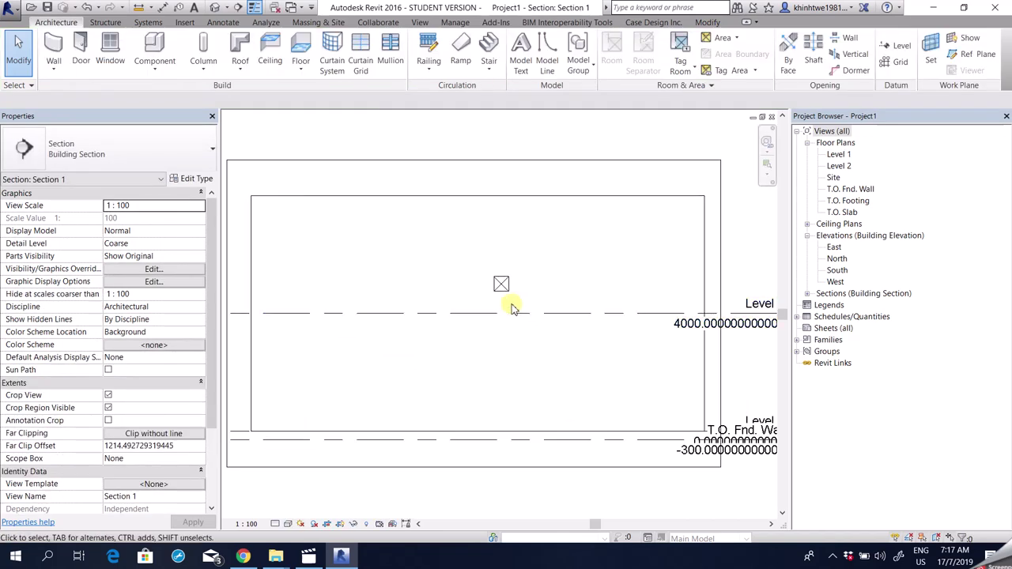
# Set the section view's visual style to Shaded
pyautogui.scroll(1, 515, 309)
pyautogui.click(499, 280)
pyautogui.click(288, 524)
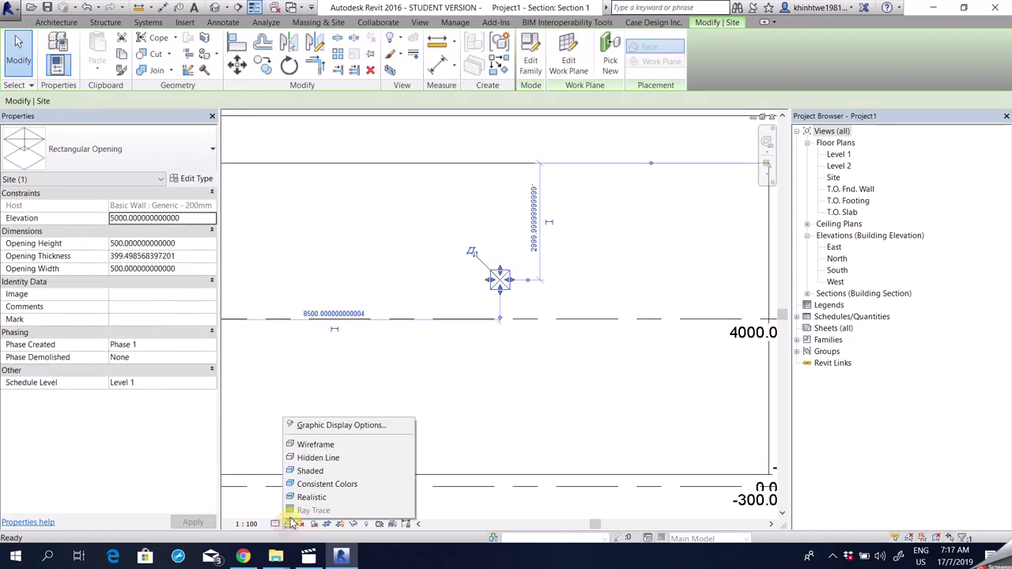
pyautogui.click(312, 471)
pyautogui.scroll(-2, 556, 275)
pyautogui.press('Escape')
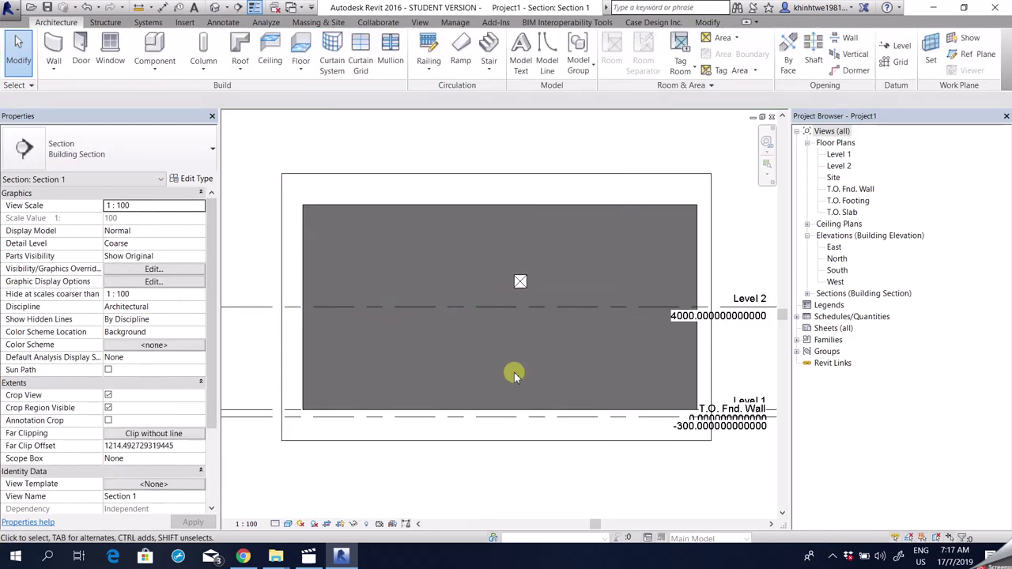
# Add an aligned vertical dimension from the wall's base to the centre of the rectangular opening
pyautogui.scroll(2, 517, 277)
pyautogui.click(522, 282)
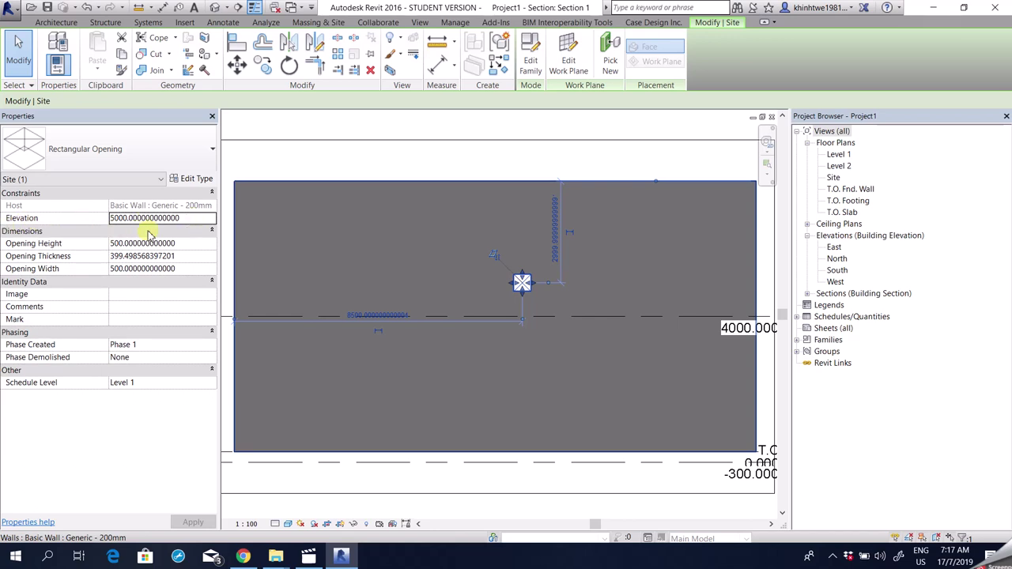
pyautogui.click(541, 360)
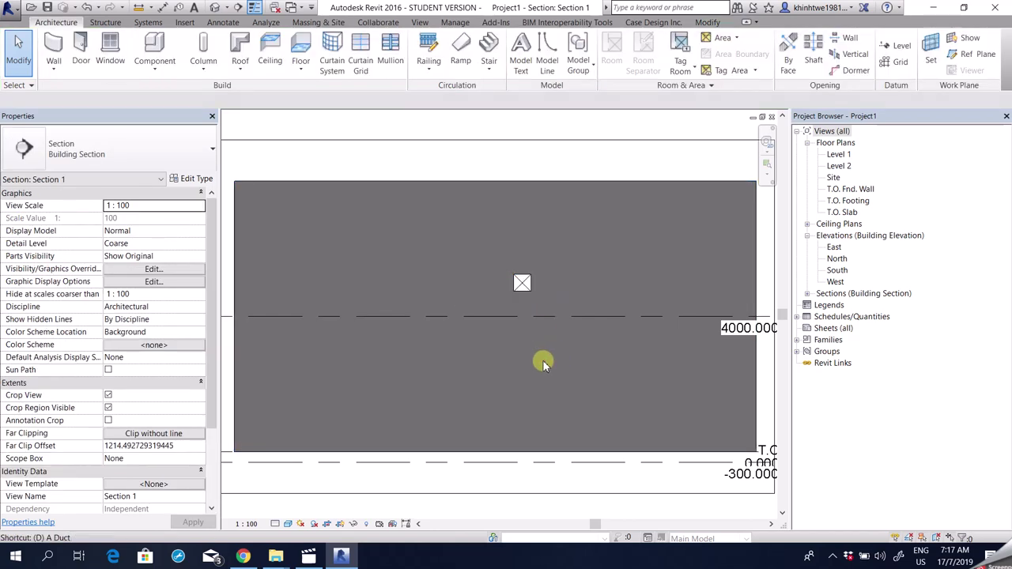
pyautogui.press('d')
pyautogui.press('i')
pyautogui.scroll(-2, 471, 248)
pyautogui.click(488, 393)
pyautogui.scroll(2, 506, 285)
pyautogui.click(477, 248)
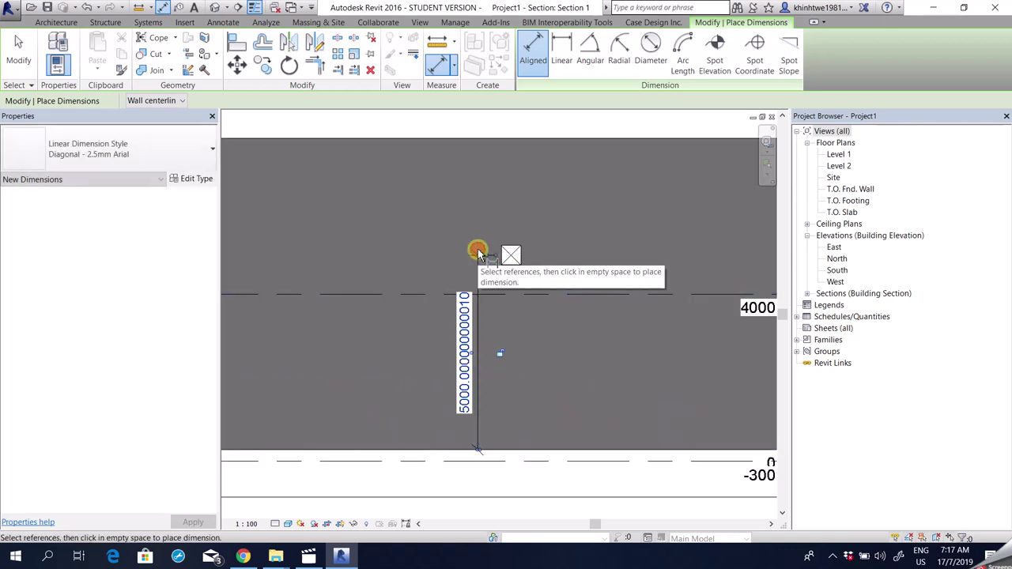
pyautogui.click(479, 253)
pyautogui.press('Escape')
pyautogui.press('Escape')
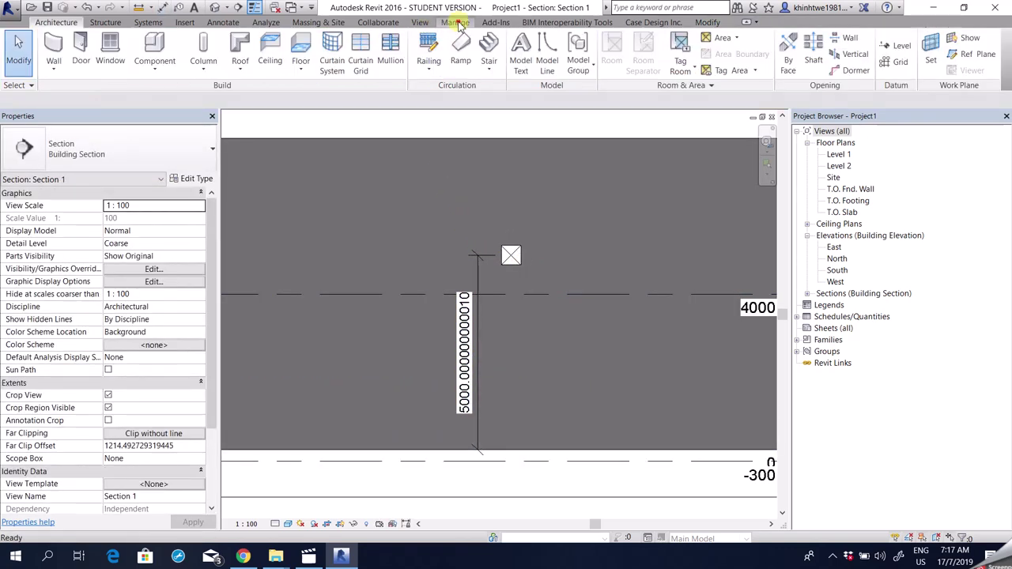
# Set the project's length format to round to whole millimetres
pyautogui.click(455, 22)
pyautogui.click(199, 54)
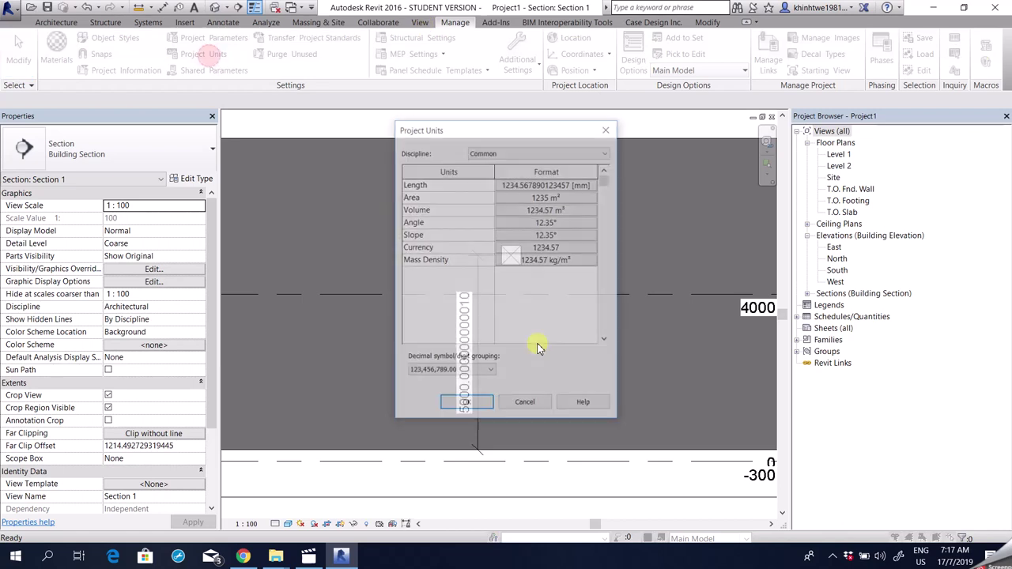
pyautogui.click(560, 184)
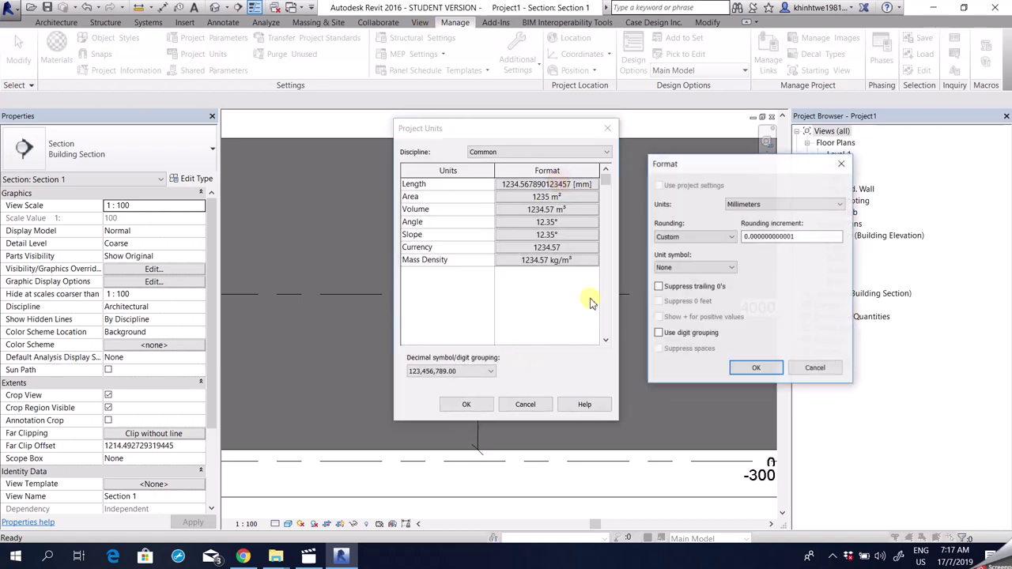
pyautogui.click(690, 234)
pyautogui.click(686, 273)
pyautogui.click(755, 367)
pyautogui.click(466, 404)
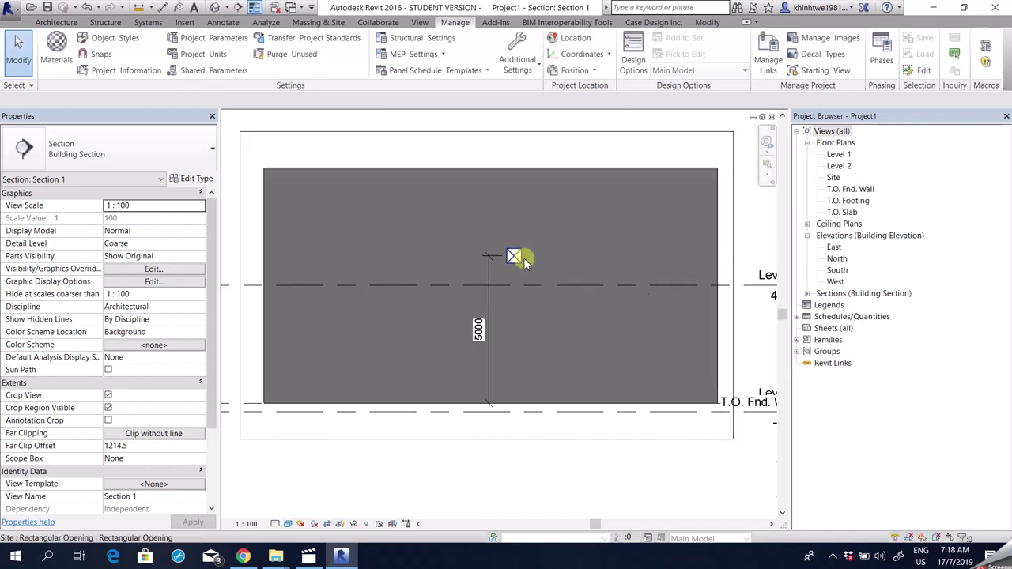
# Set the rectangular opening's elevation to 4000 mm
pyautogui.scroll(3, 513, 273)
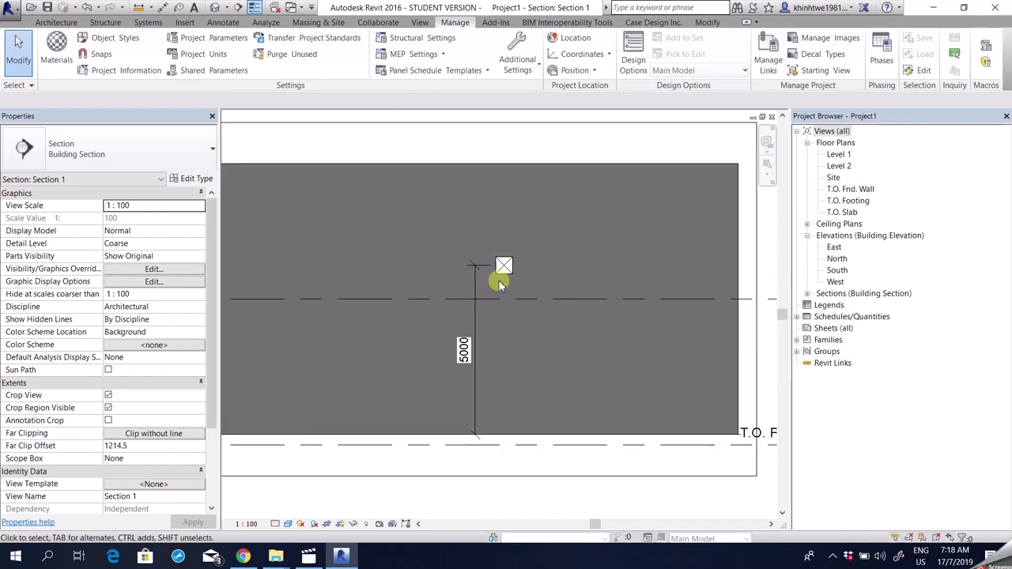
pyautogui.scroll(-2, 496, 293)
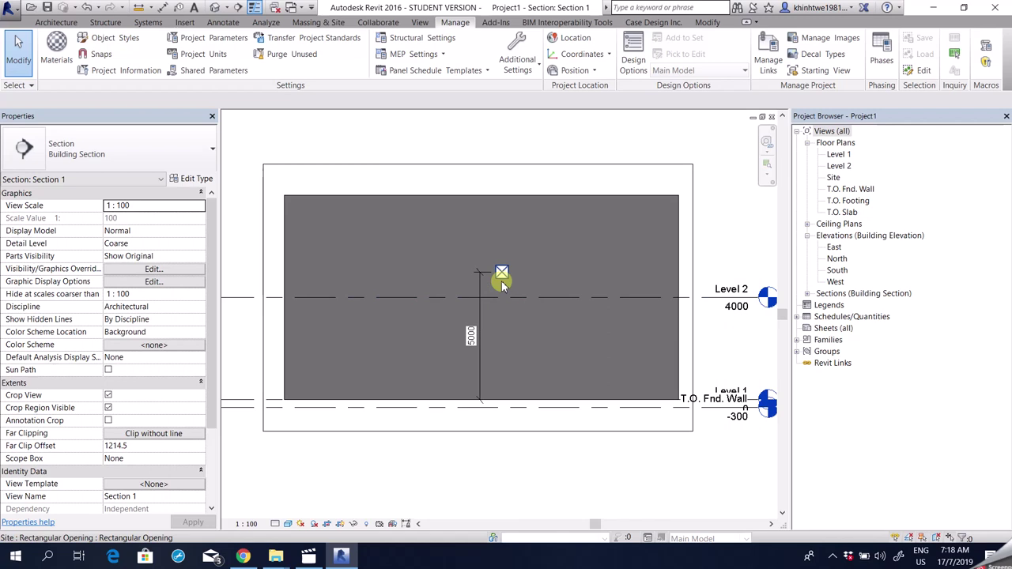
pyautogui.click(502, 278)
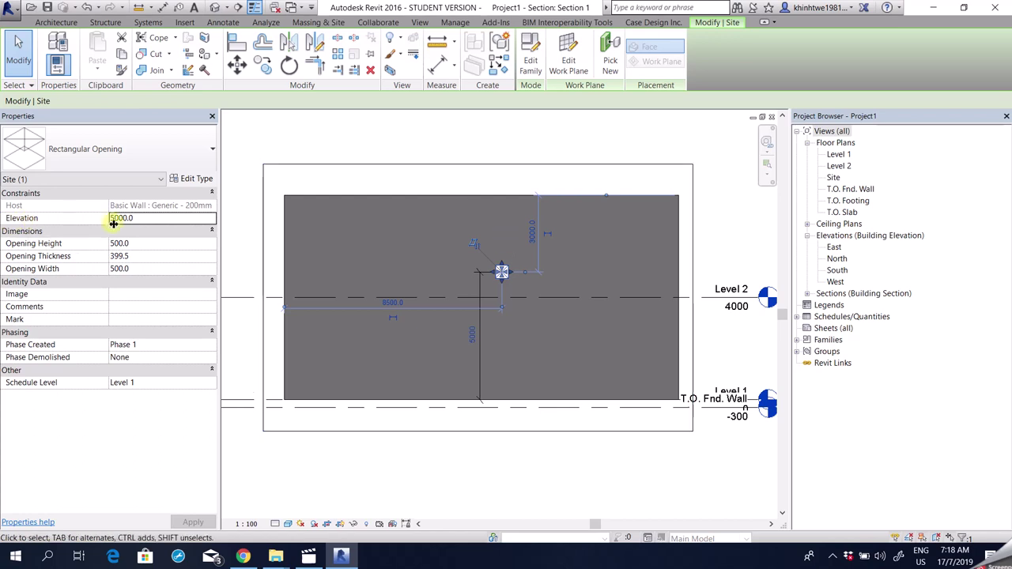
pyautogui.scroll(2, 509, 343)
pyautogui.scroll(-2, 498, 350)
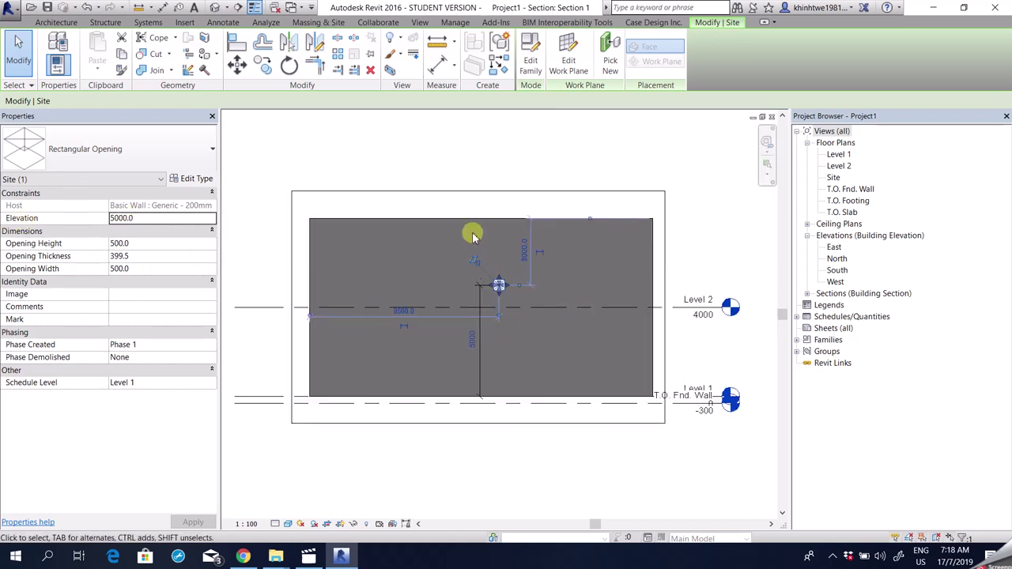
pyautogui.click(158, 216)
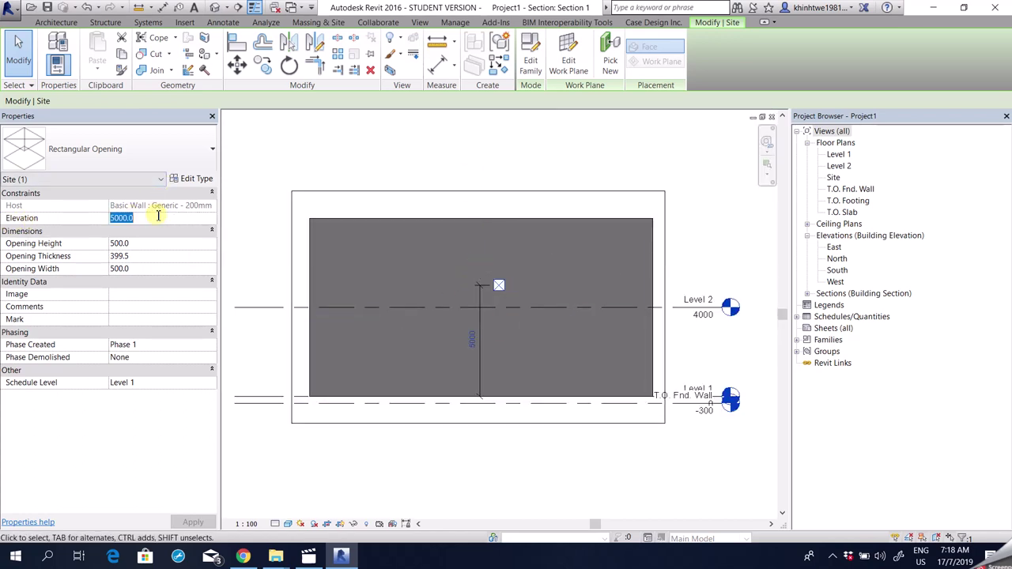
pyautogui.write('4')
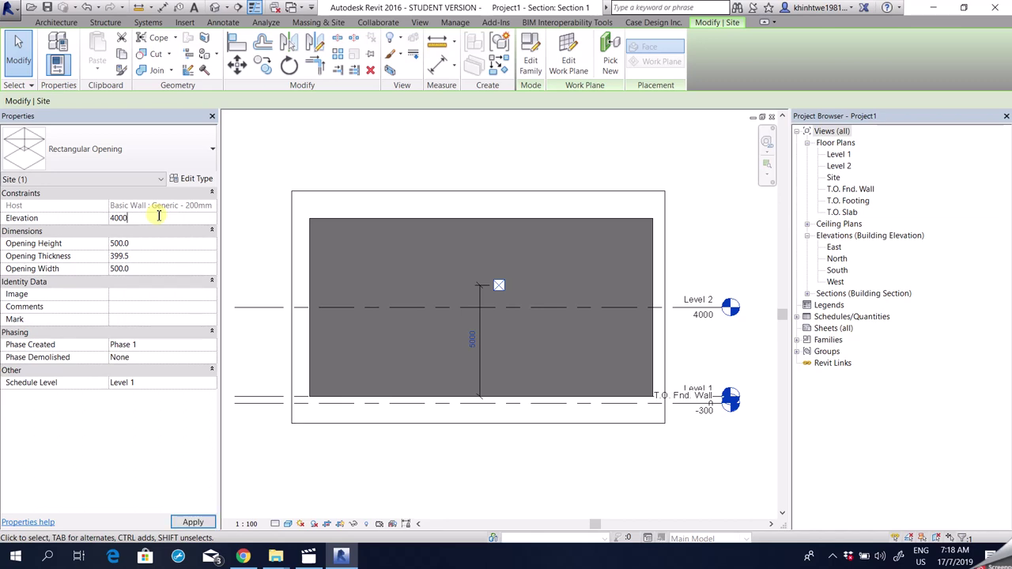
pyautogui.scroll(3, 524, 289)
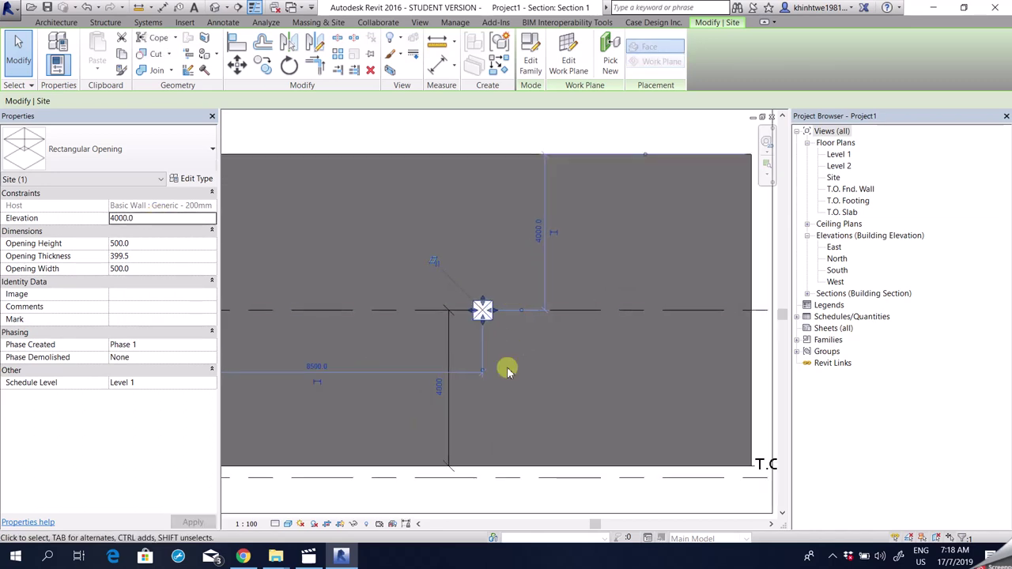
pyautogui.scroll(-4, 513, 295)
pyautogui.click(500, 220)
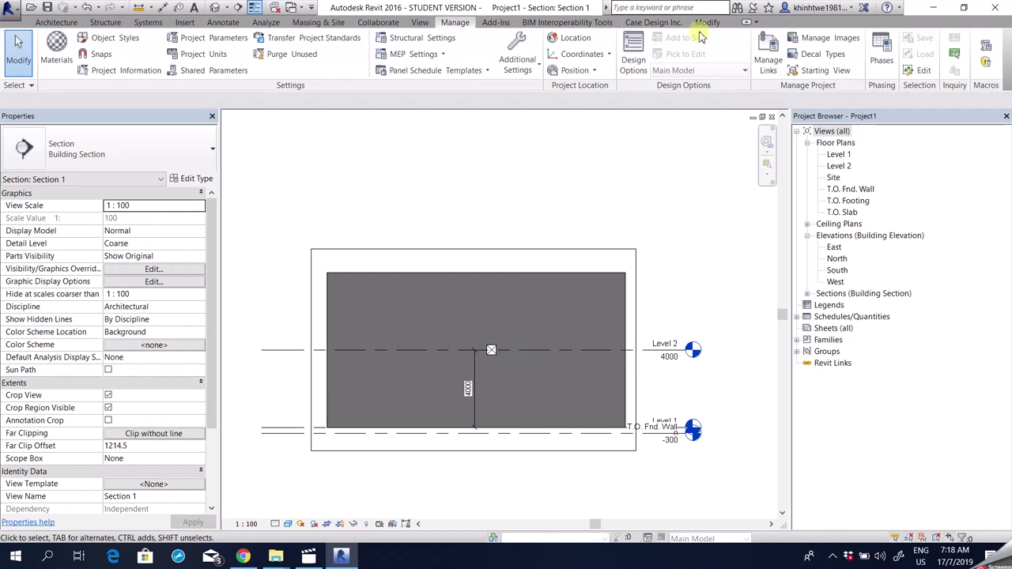
# Open the Rectangular Opening Tag.rfa sheet view with the 28.0 and 8.0 dimensions and close that family without saving
pyautogui.click(307, 7)
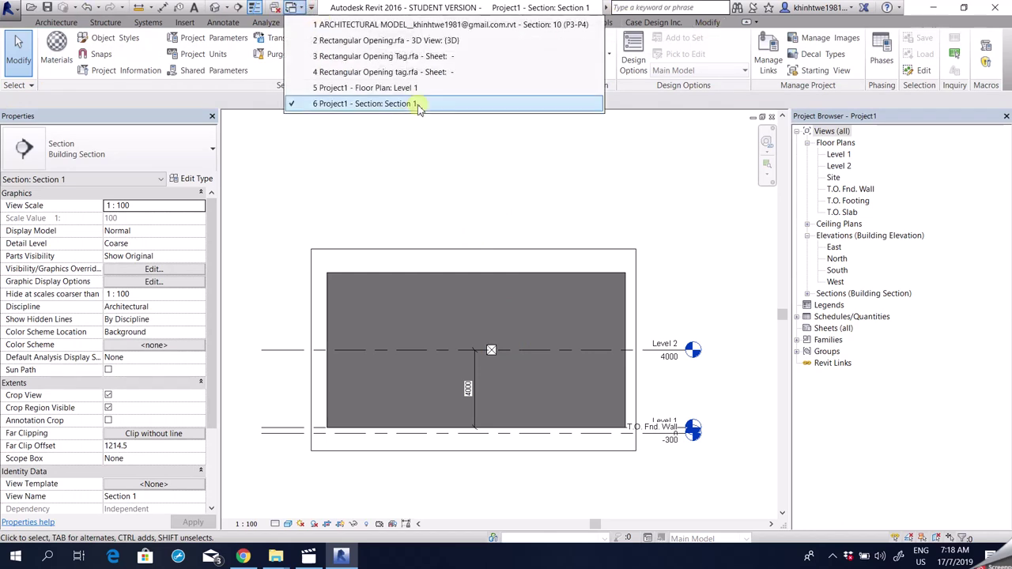
pyautogui.click(387, 56)
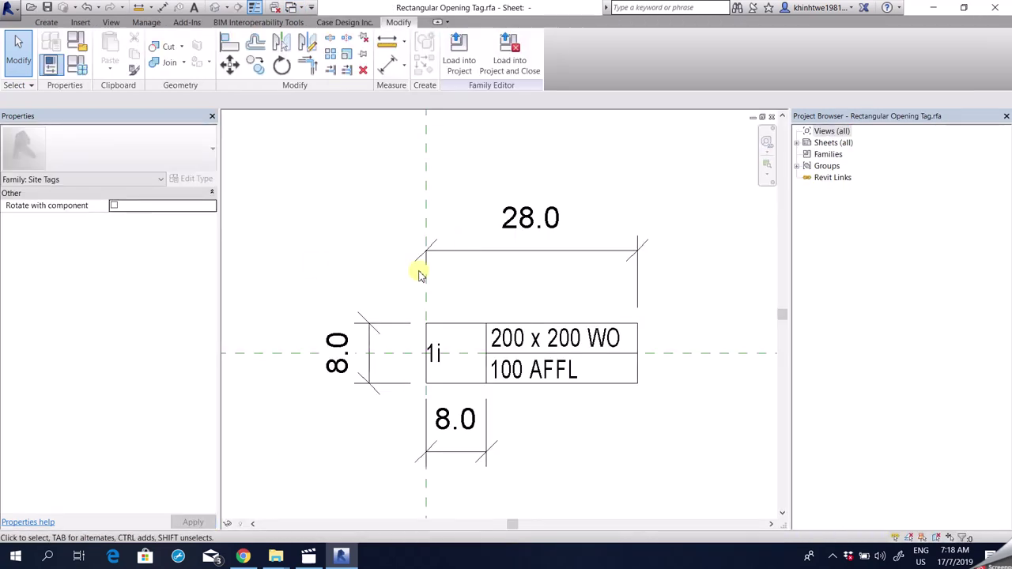
pyautogui.click(771, 117)
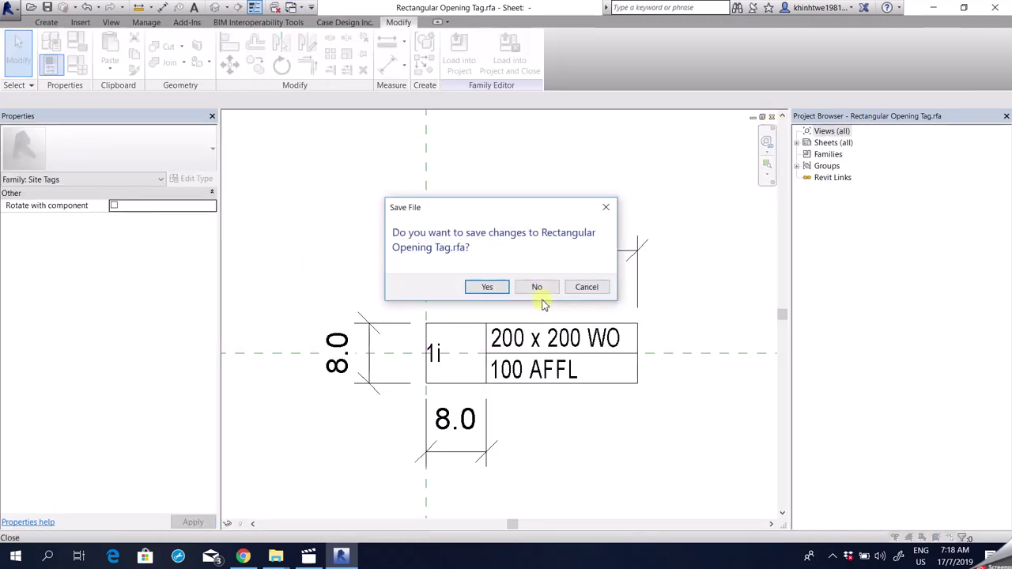
pyautogui.click(538, 287)
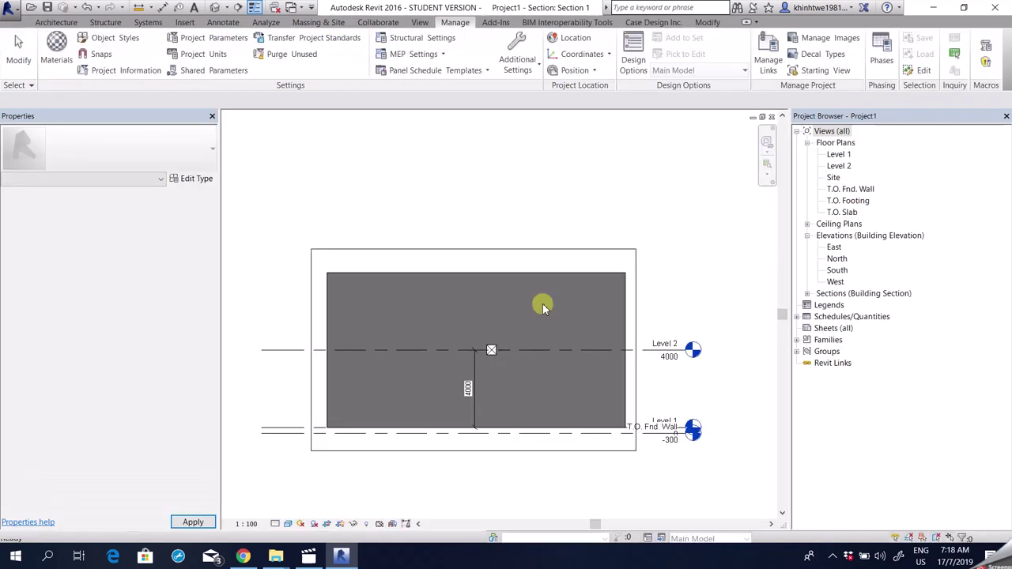
# Switch to the remaining Rectangular Opening tag.rfa family and load it into Project1 only
pyautogui.click(512, 198)
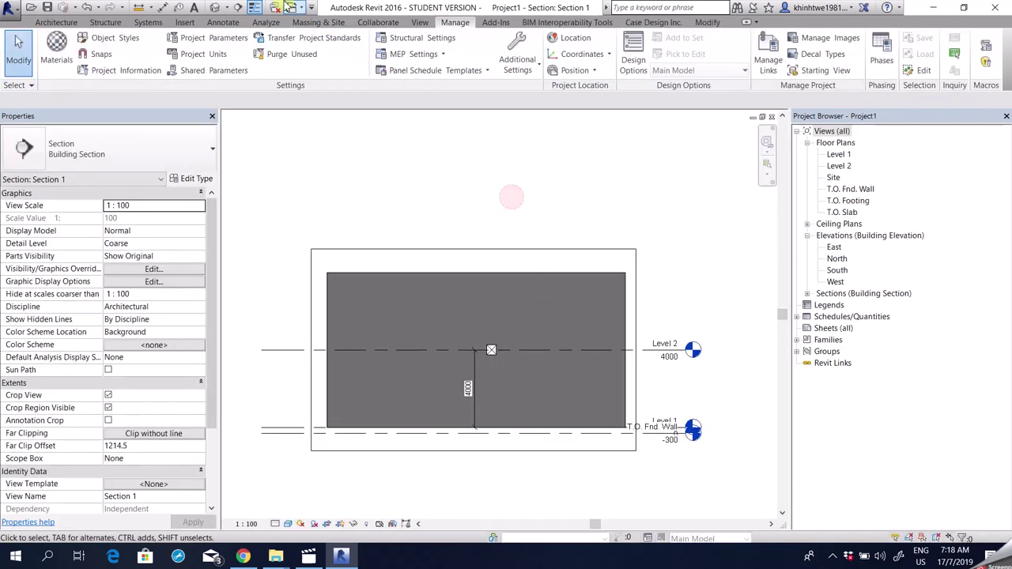
pyautogui.click(303, 8)
pyautogui.click(379, 55)
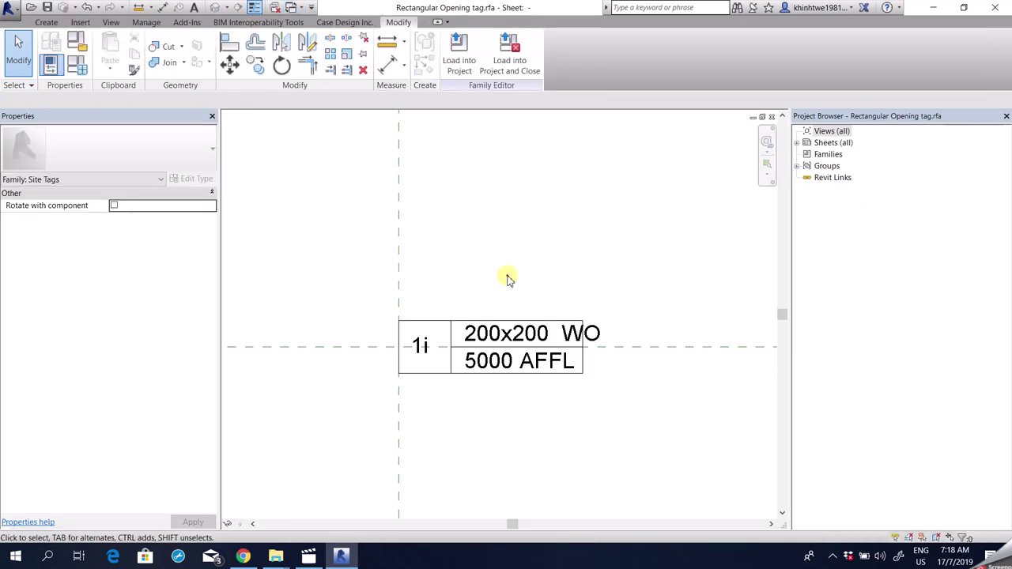
pyautogui.click(459, 61)
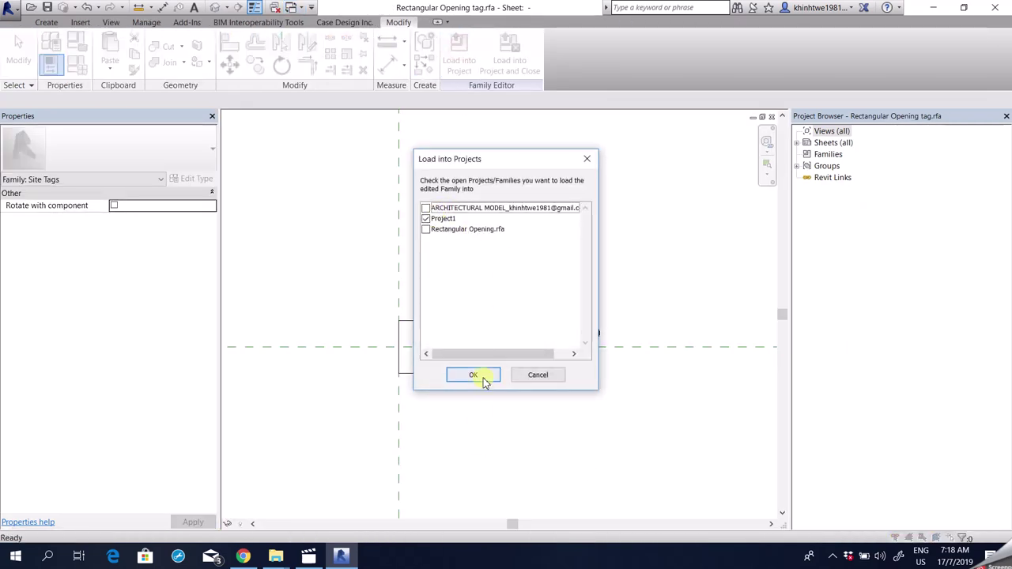
pyautogui.click(474, 375)
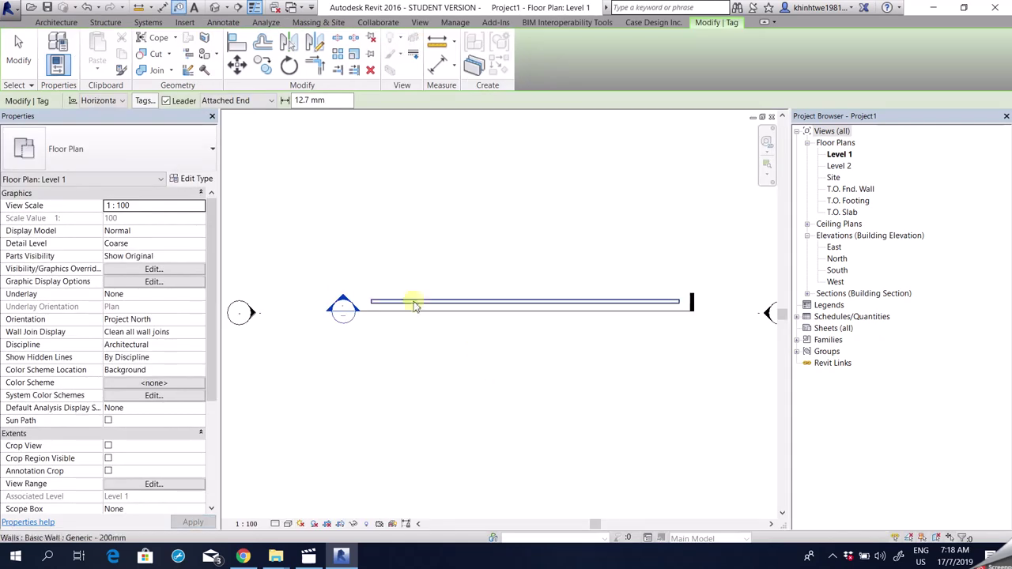
# Return to the Section 1 view, cancel the active tag command and check the opening's properties
pyautogui.doubleClick(341, 300)
pyautogui.press('Escape')
pyautogui.press('Escape')
pyautogui.click(559, 163)
pyautogui.scroll(3, 501, 370)
pyautogui.click(491, 349)
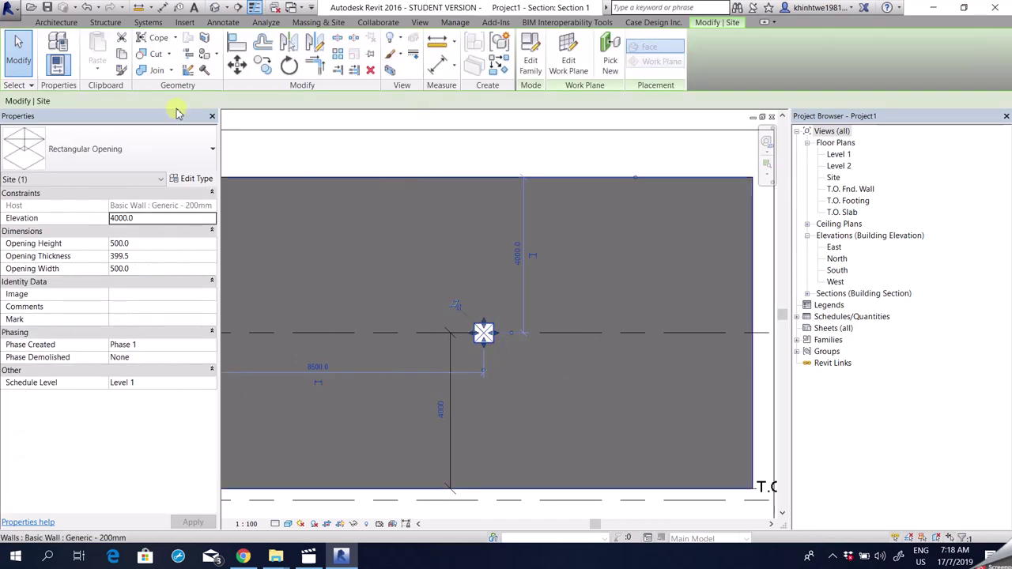
pyautogui.click(18, 55)
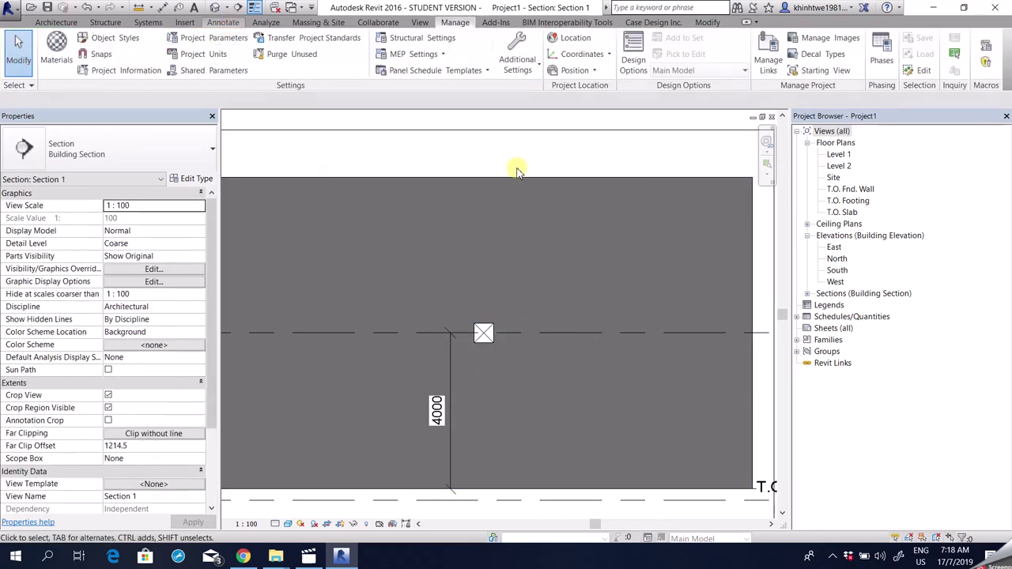
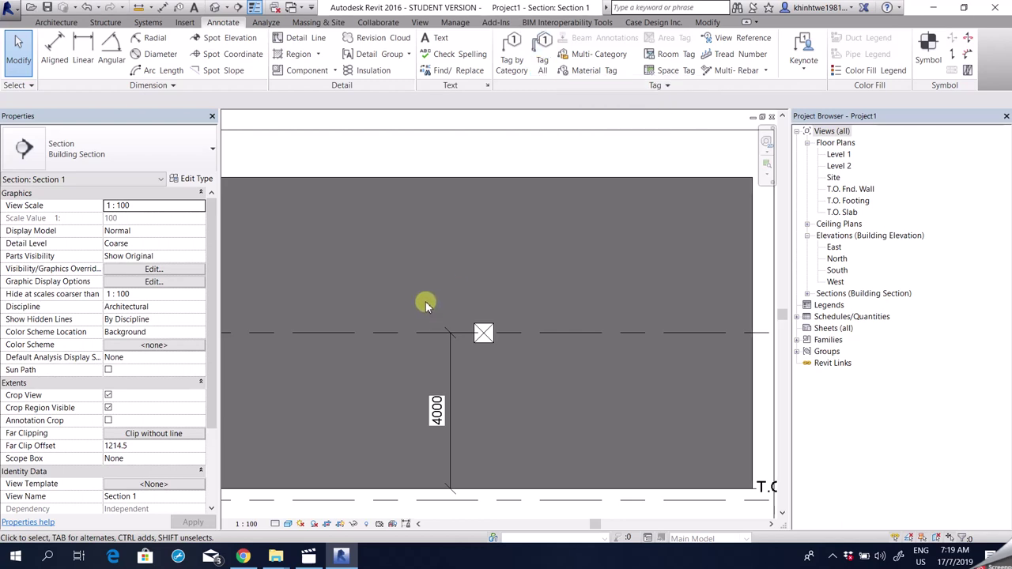
# Start Tag by Category and review the tag orientation and leader end options, keeping Horizontal and Attached End
pyautogui.click(513, 60)
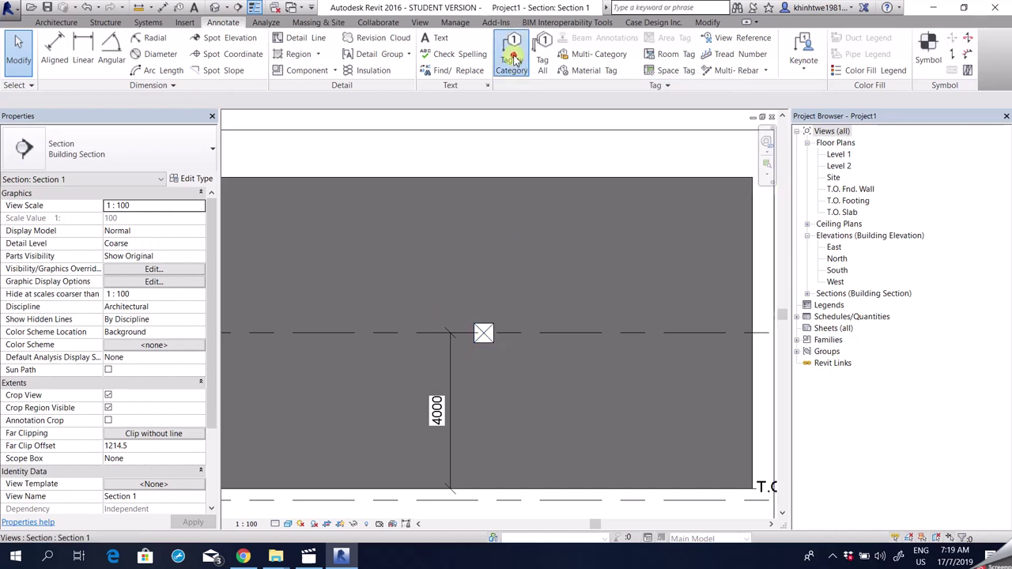
pyautogui.scroll(2, 501, 294)
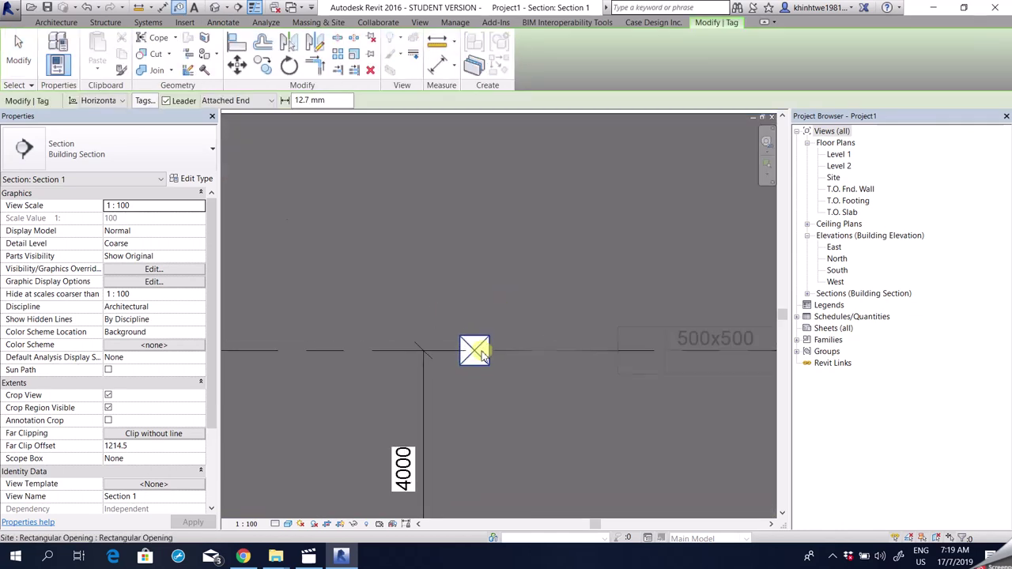
pyautogui.click(89, 140)
pyautogui.click(89, 141)
pyautogui.click(90, 141)
pyautogui.click(87, 140)
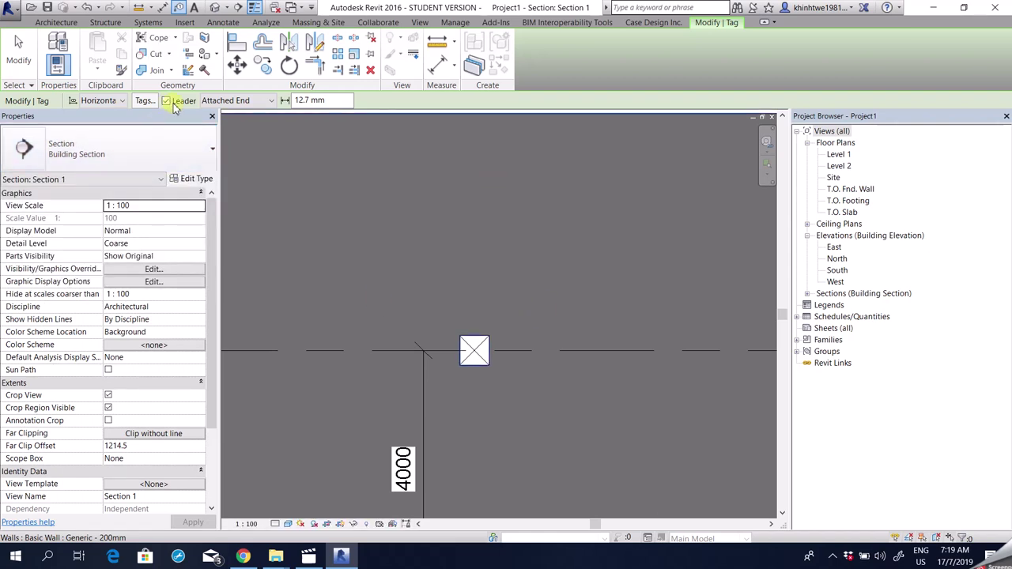
pyautogui.click(168, 104)
pyautogui.click(101, 103)
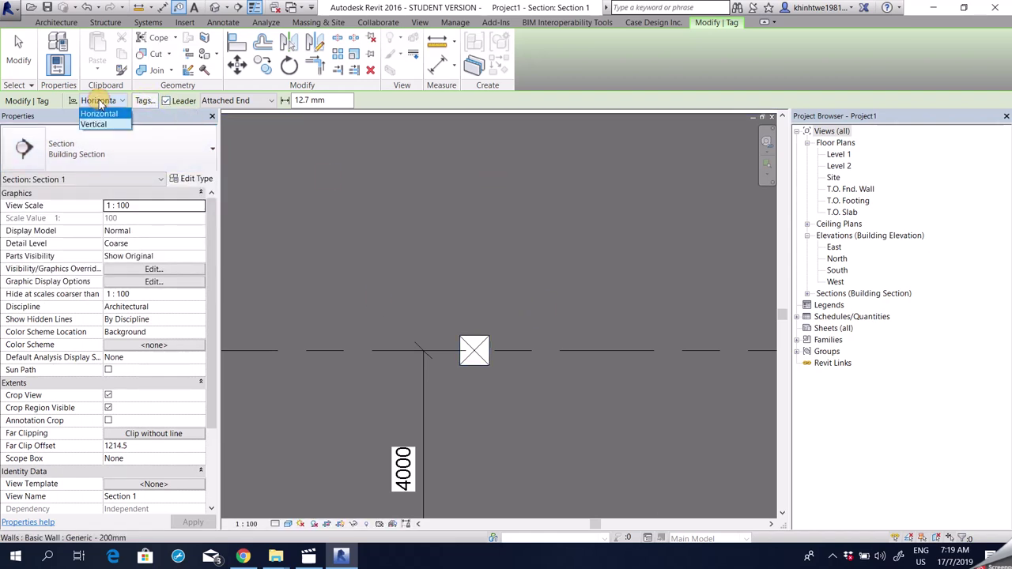
pyautogui.click(99, 114)
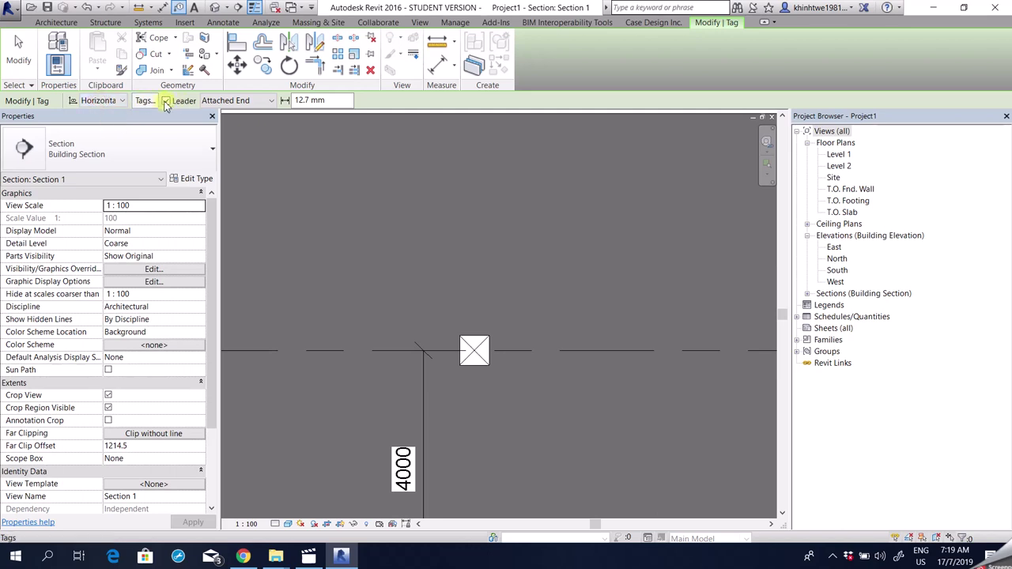
pyautogui.click(269, 101)
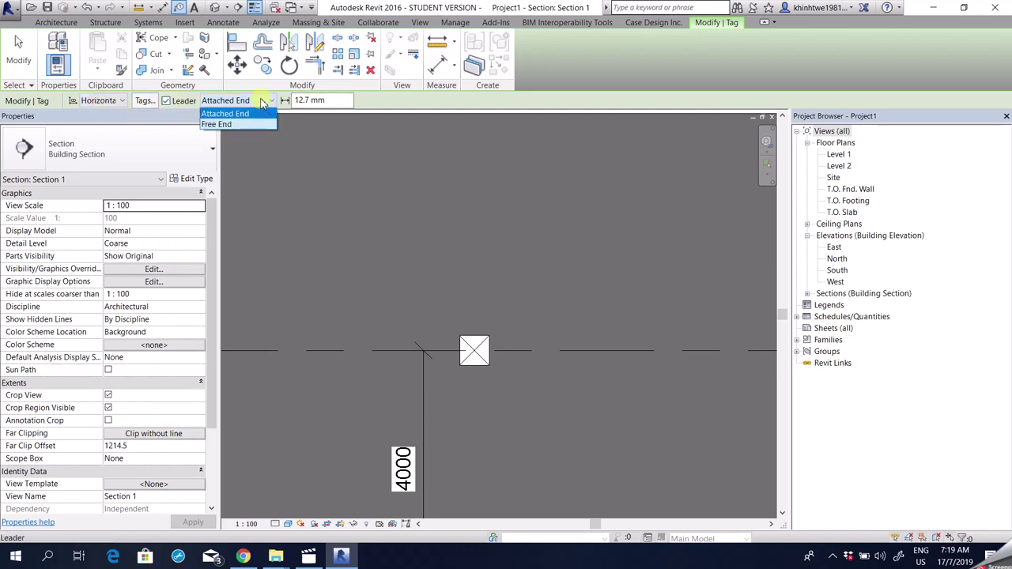
pyautogui.click(237, 114)
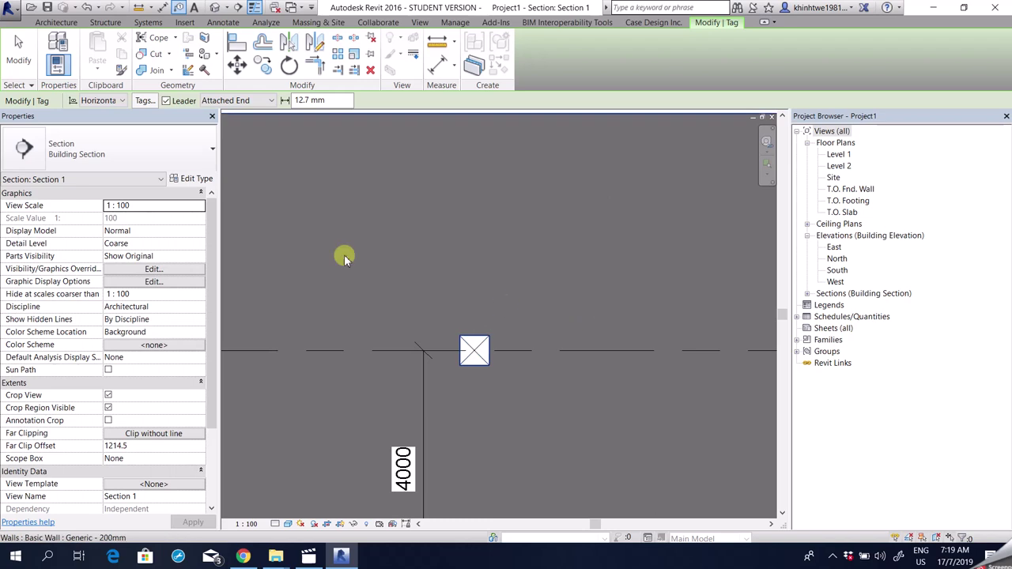
# Set the leader type to Free End and tag the rectangular opening with an elbowed leader ending above it
pyautogui.click(255, 103)
pyautogui.click(230, 125)
pyautogui.click(473, 350)
pyautogui.click(470, 275)
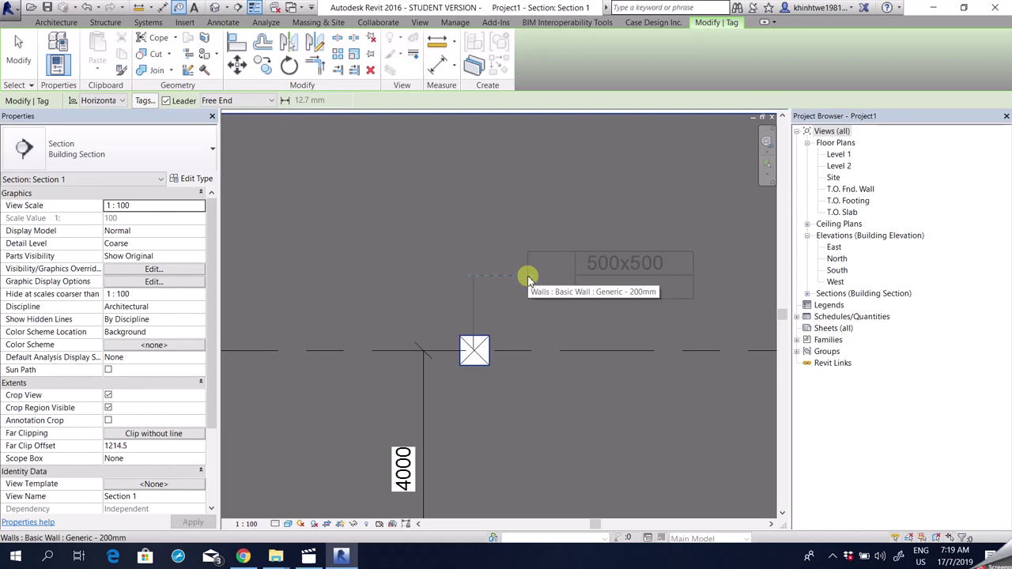
pyautogui.click(527, 281)
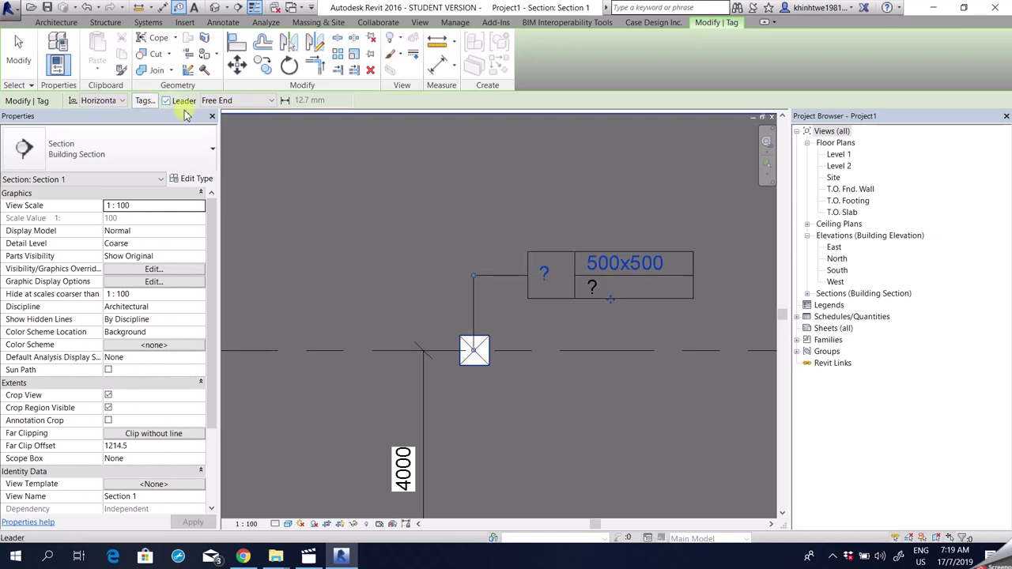
# Turn off the tag's leader option, leave the tag command and delete the tag just placed
pyautogui.click(165, 101)
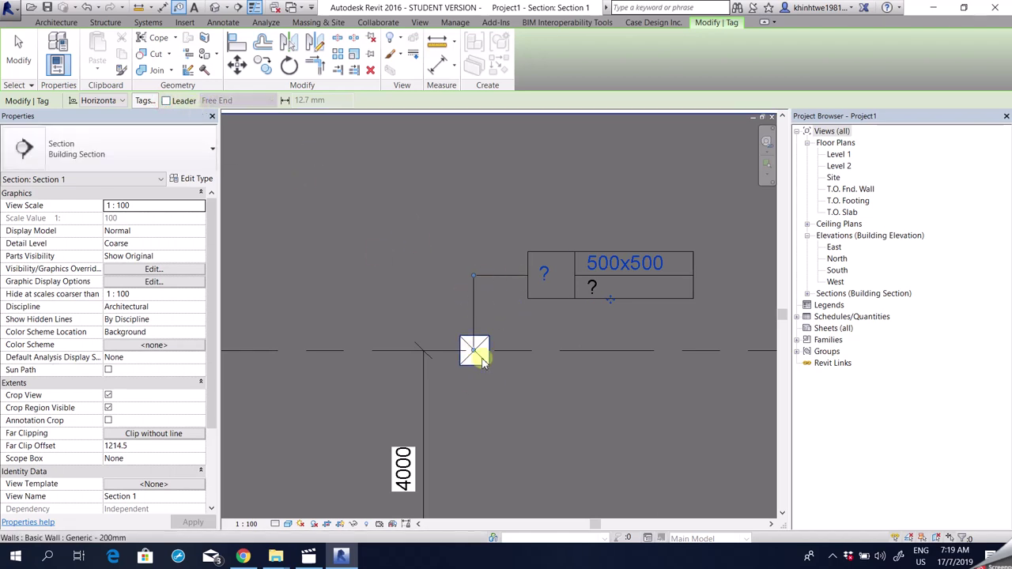
pyautogui.scroll(3, 476, 365)
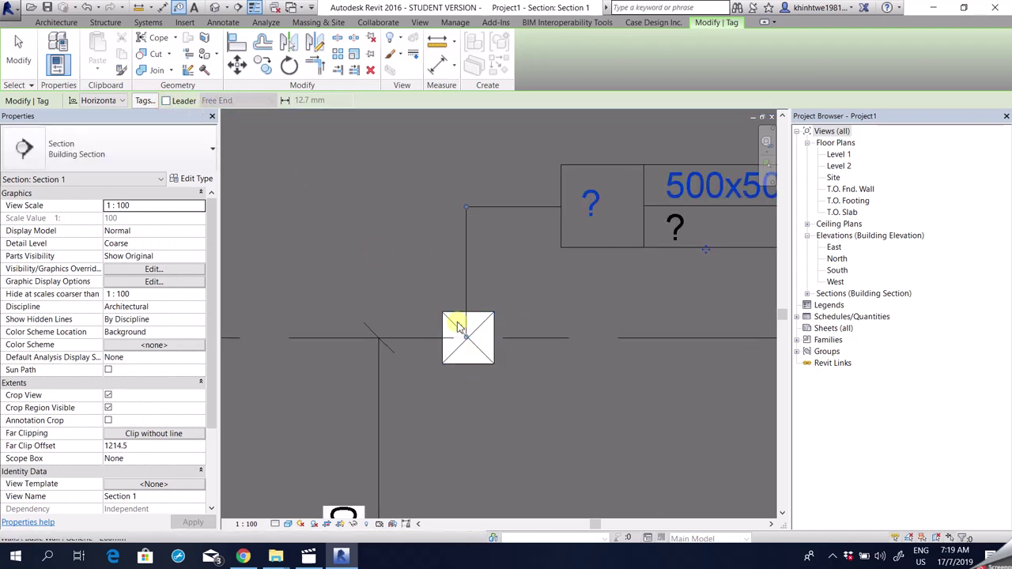
pyautogui.click(20, 49)
pyautogui.press('Delete')
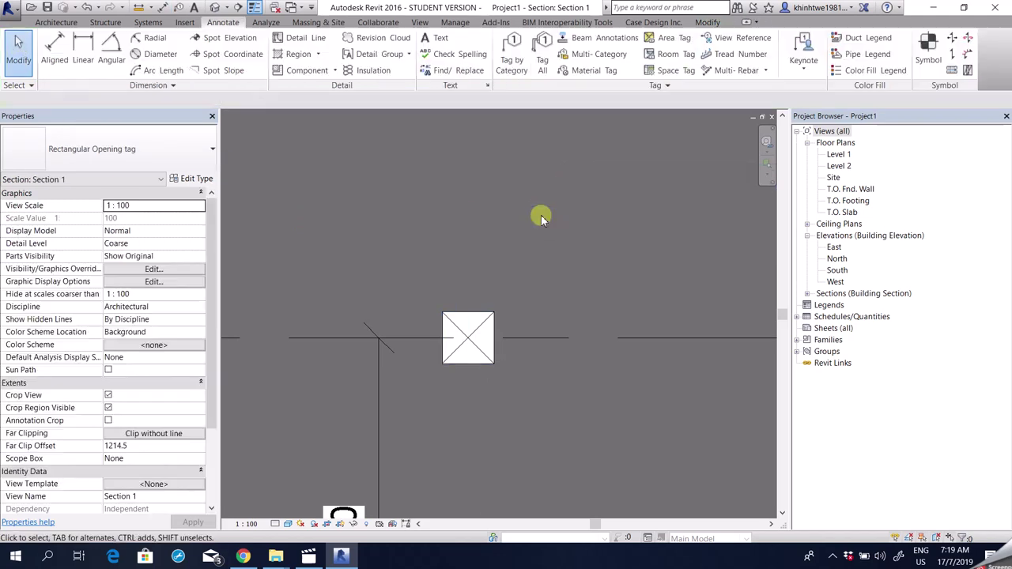
# Restart Tag by Category with the leader enabled and try the Vertical tag orientation over the opening
pyautogui.click(57, 22)
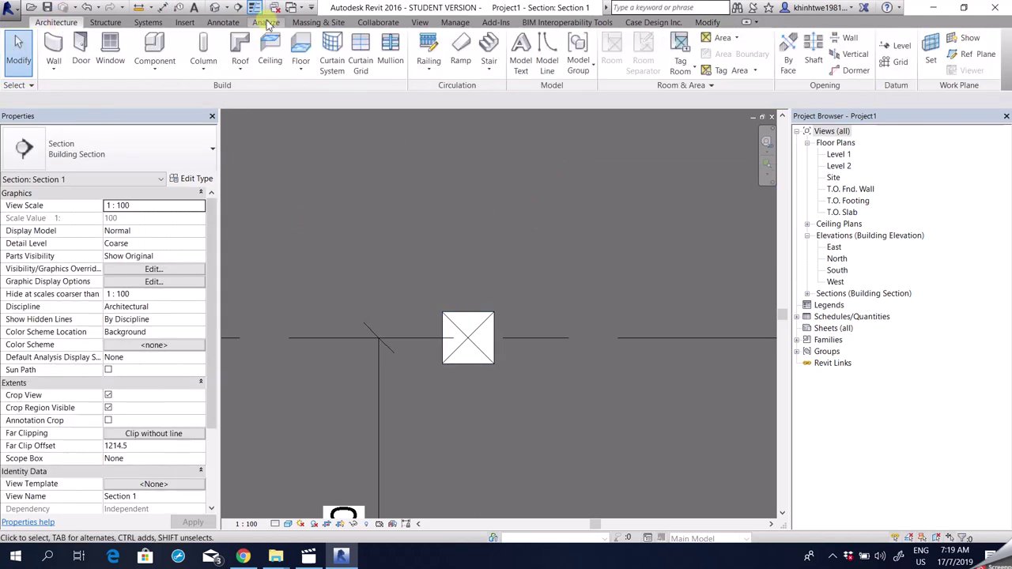
pyautogui.click(228, 22)
pyautogui.click(523, 60)
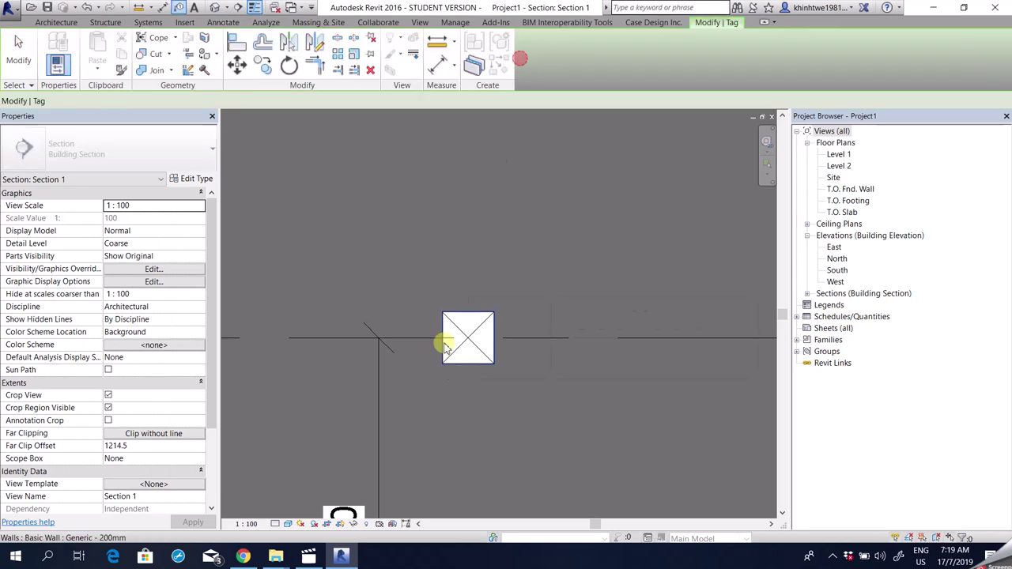
pyautogui.scroll(-1, 483, 341)
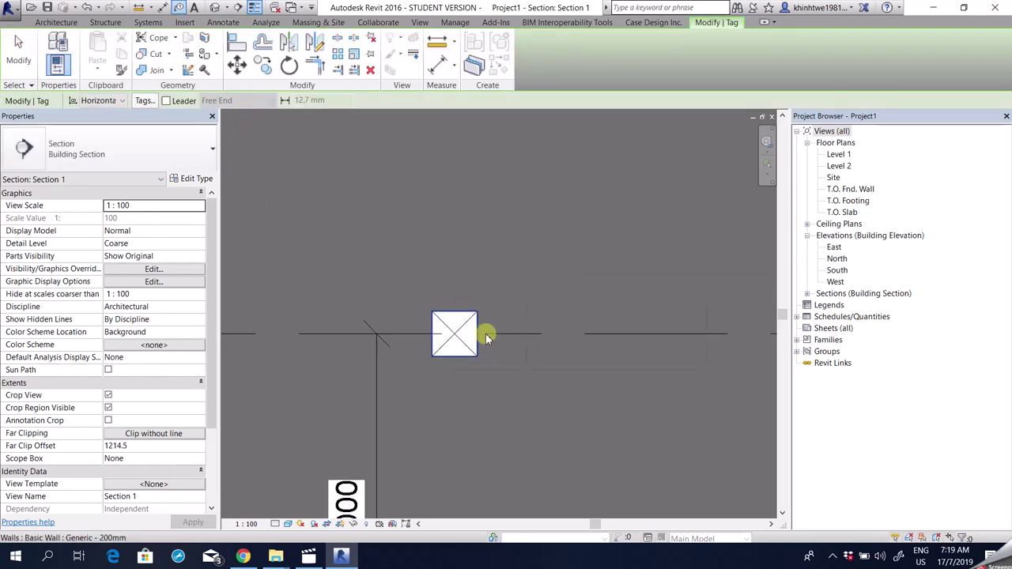
pyautogui.click(167, 101)
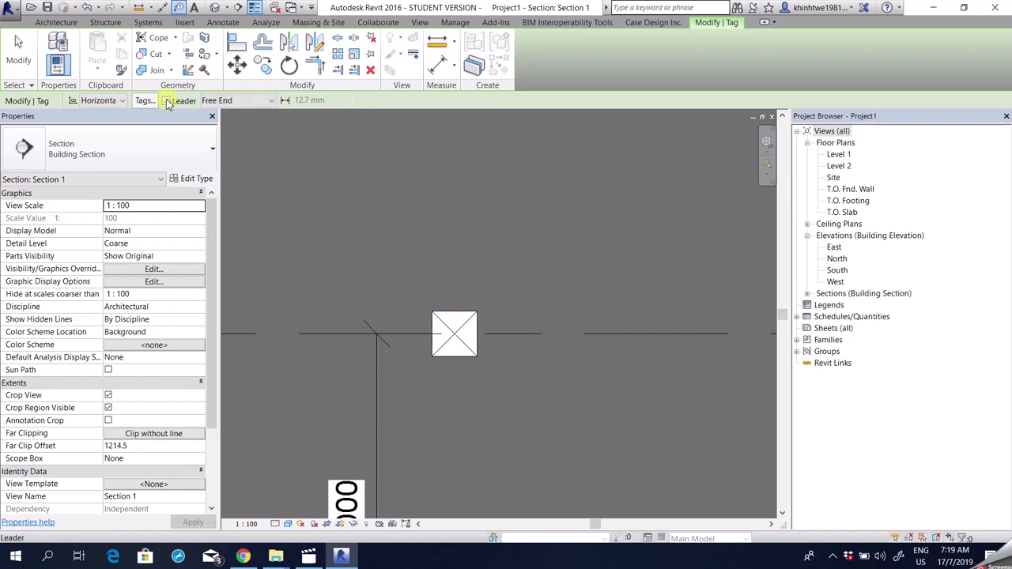
pyautogui.click(108, 102)
pyautogui.click(98, 119)
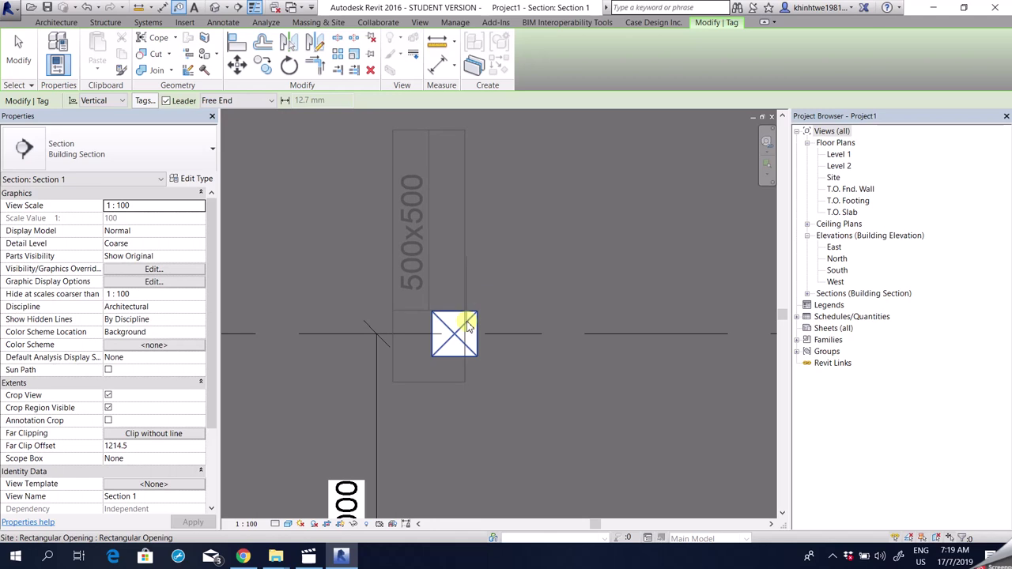
# Set the tag orientation to Horizontal and tag the opening with an elbowed Free End leader
pyautogui.click(108, 100)
pyautogui.click(102, 111)
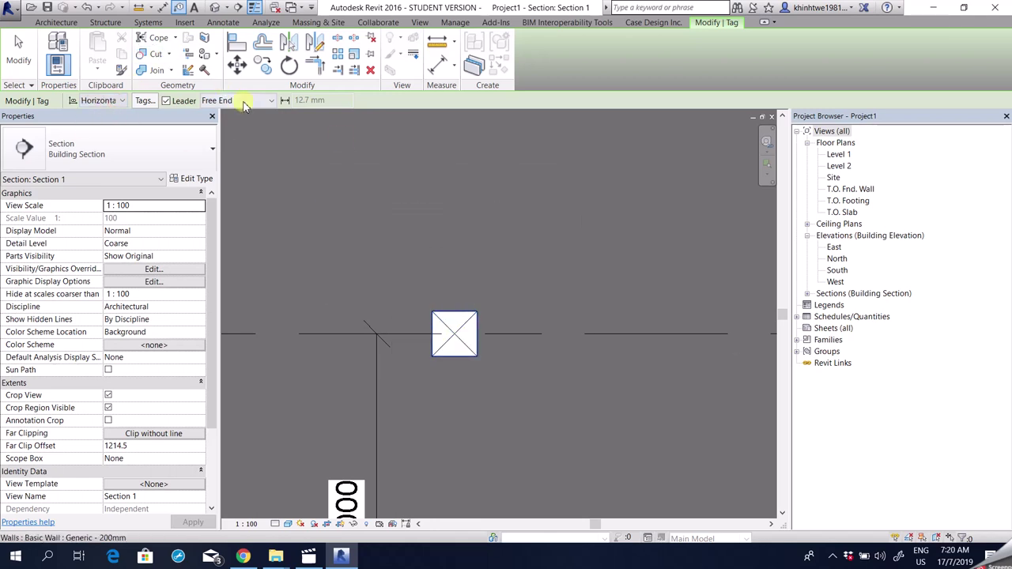
pyautogui.click(460, 335)
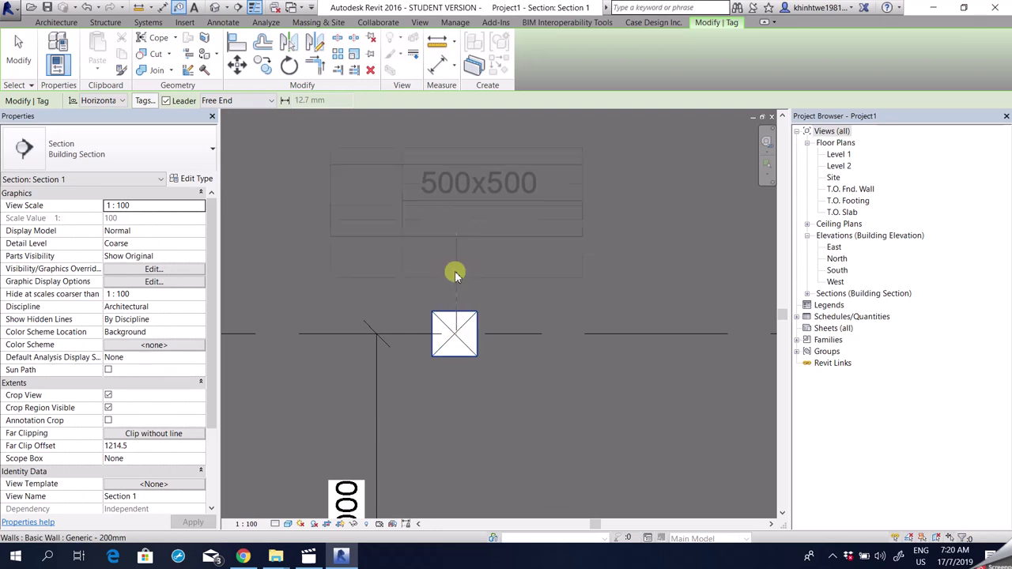
pyautogui.click(455, 246)
pyautogui.click(547, 245)
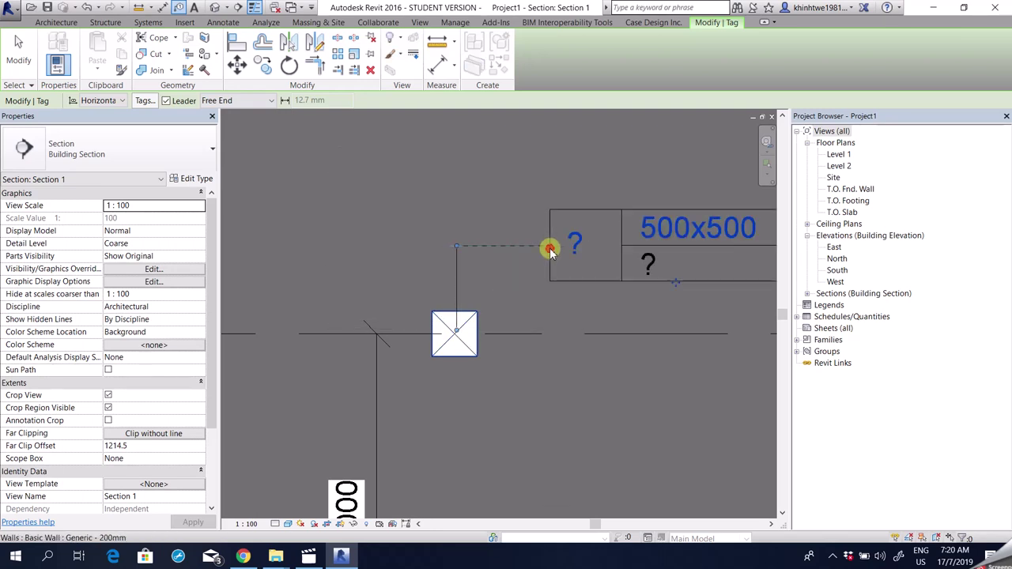
pyautogui.click(22, 47)
# Set the Leader Arrowhead of the Rectangular Opening tag type to Arrow Filled 15 Degree
pyautogui.click(561, 276)
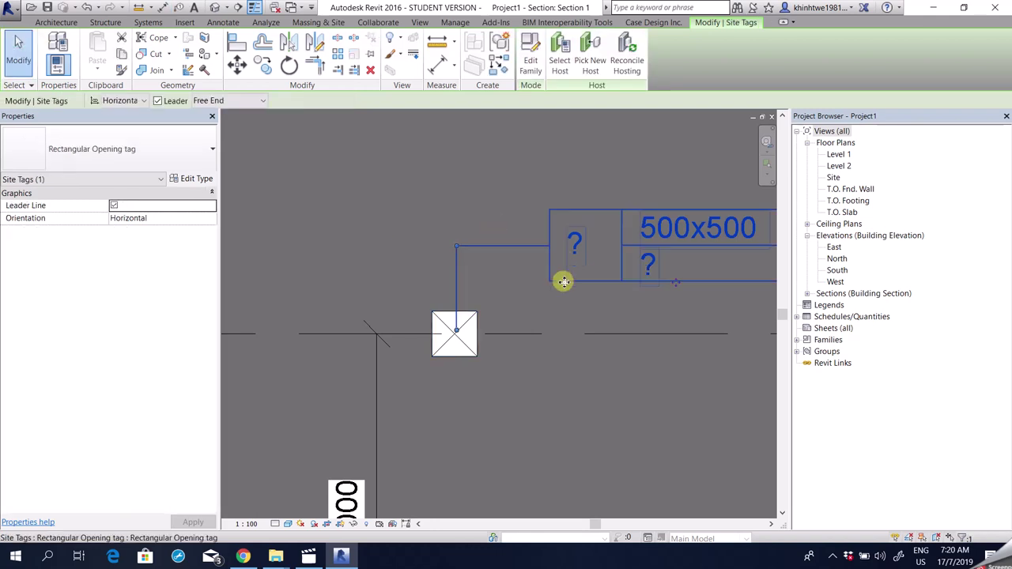
pyautogui.scroll(2, 505, 331)
pyautogui.scroll(1, 453, 340)
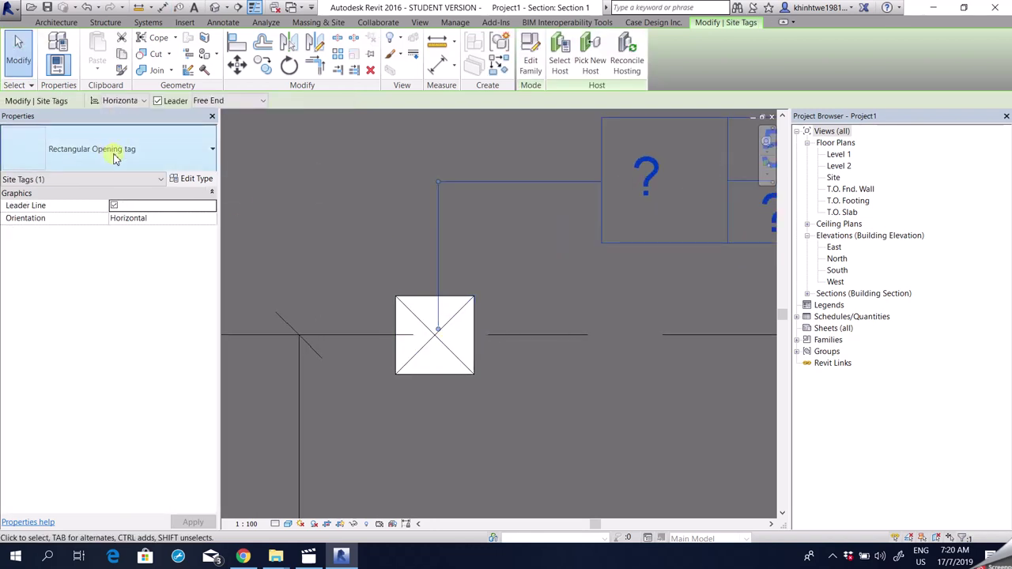
pyautogui.click(190, 178)
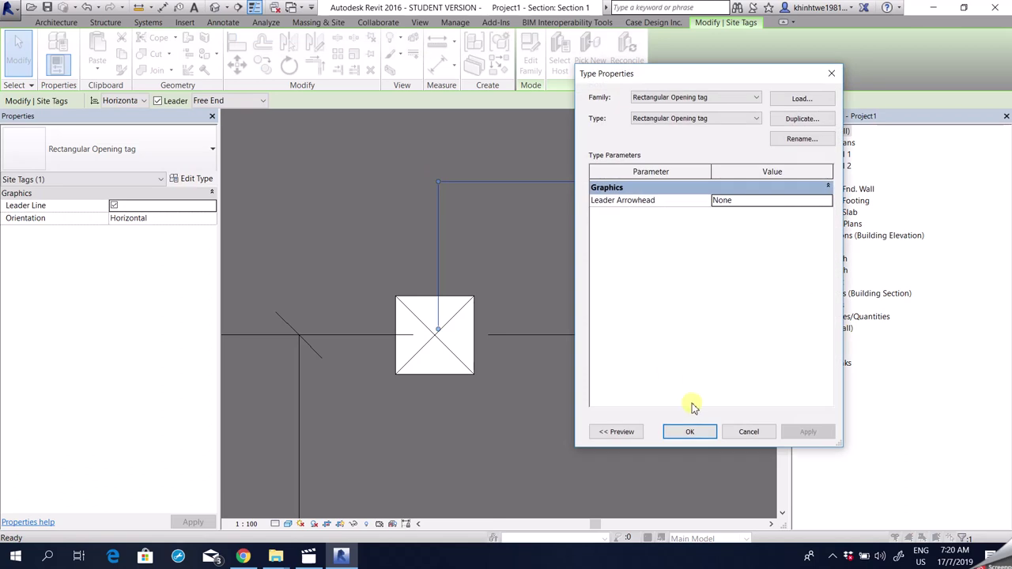
pyautogui.click(745, 432)
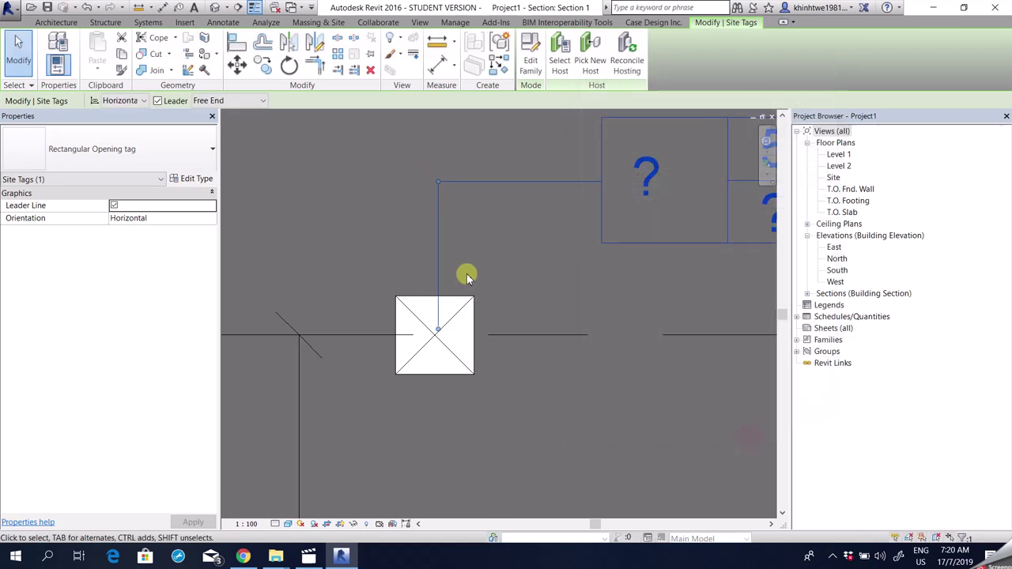
pyautogui.click(208, 181)
pyautogui.click(752, 198)
pyautogui.click(829, 202)
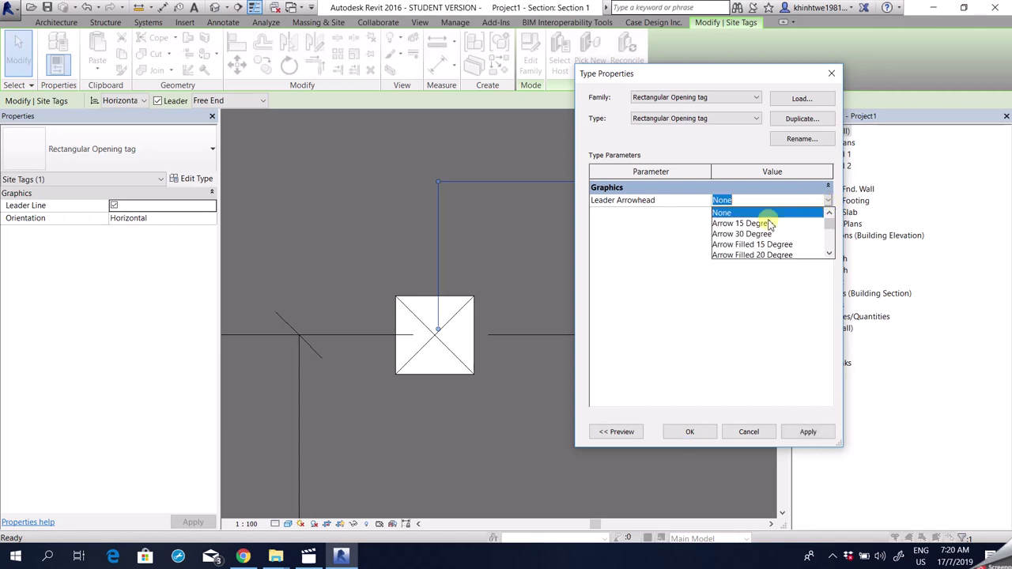
pyautogui.click(763, 247)
pyautogui.click(689, 431)
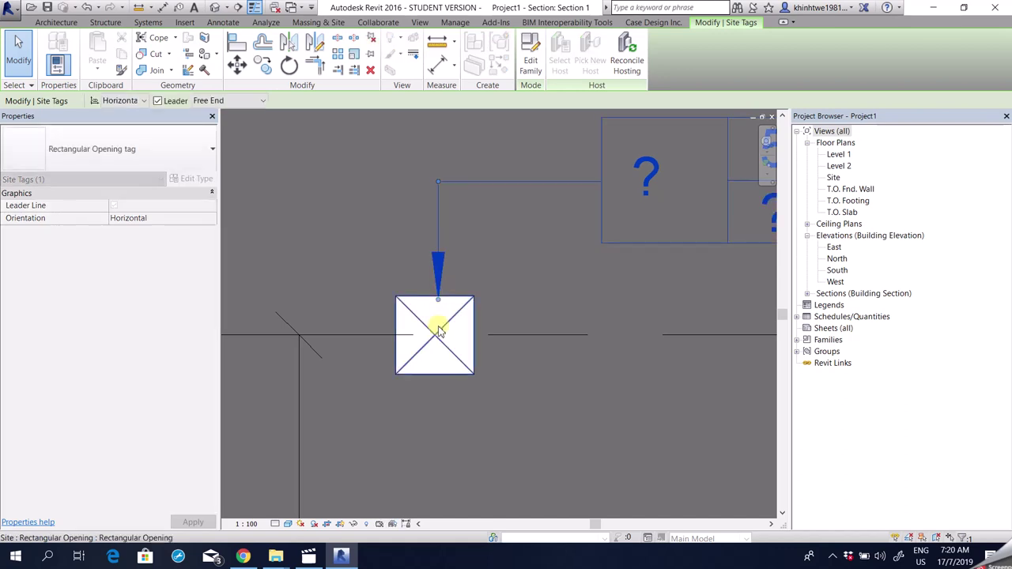
pyautogui.scroll(-3, 549, 372)
pyautogui.click(553, 372)
# Select the rectangular opening and set its Opening Height and Opening Width to 300 mm
pyautogui.click(644, 235)
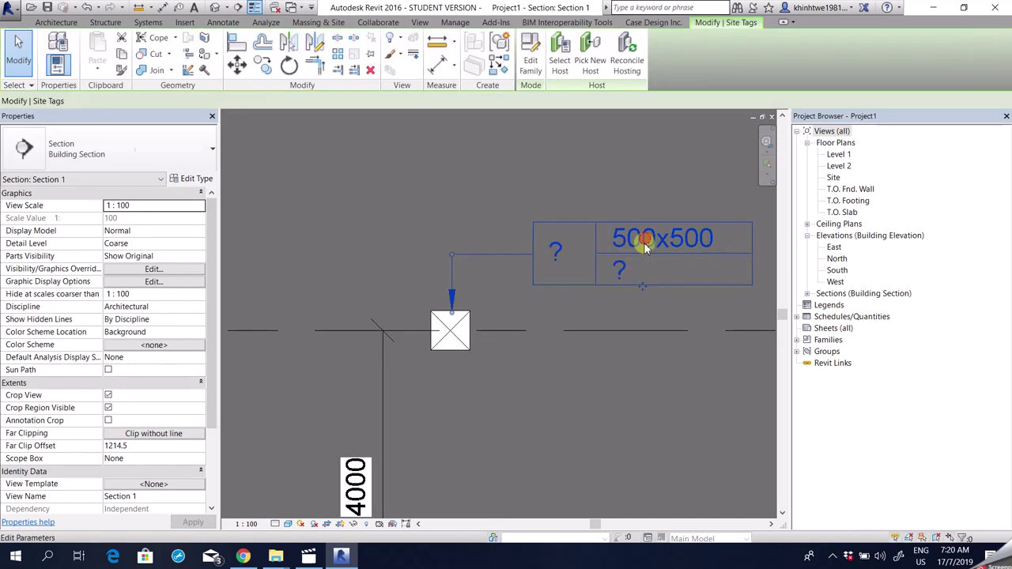
pyautogui.scroll(1, 665, 253)
pyautogui.scroll(1, 665, 253)
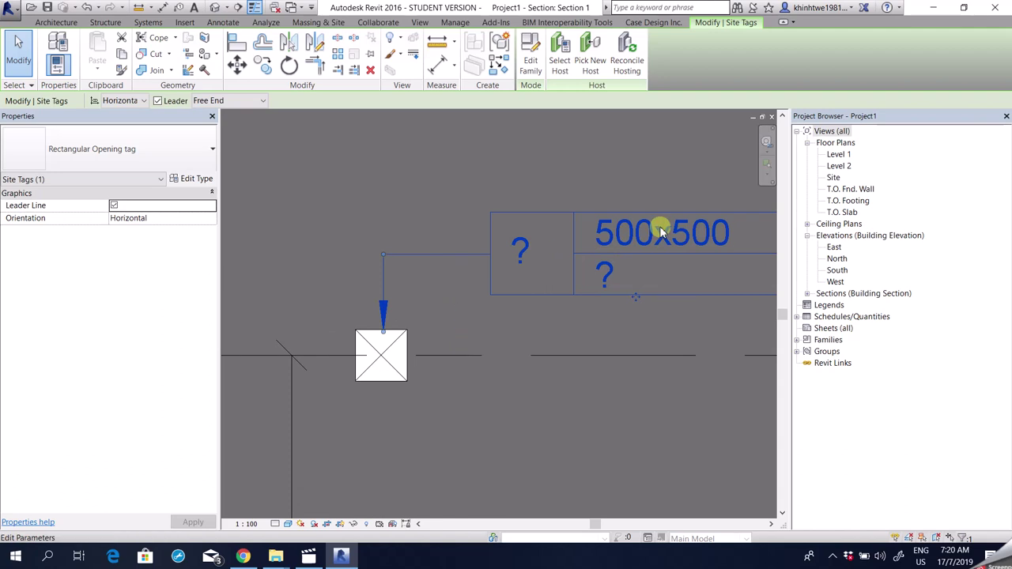
pyautogui.scroll(-2, 660, 228)
pyautogui.click(481, 429)
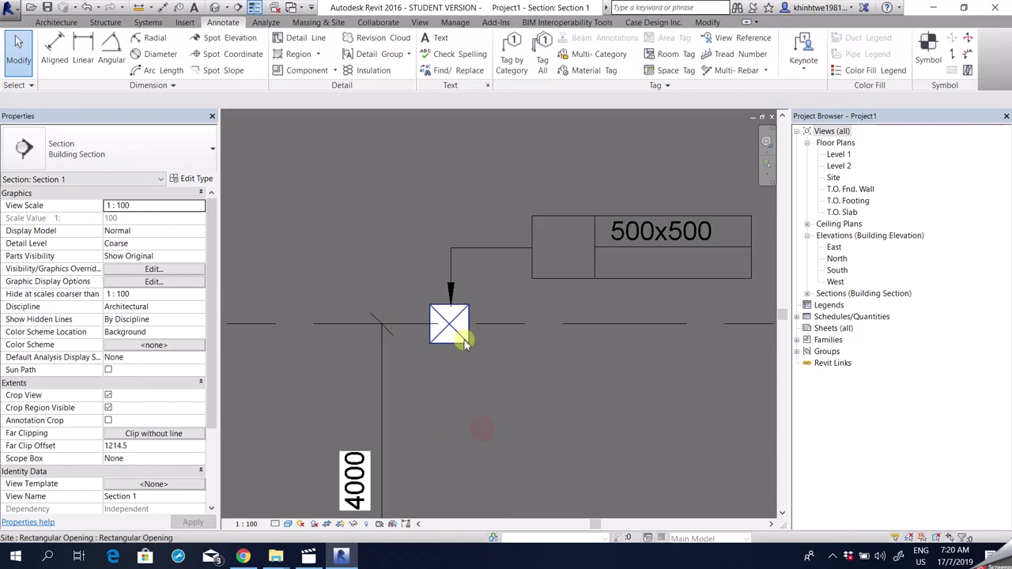
pyautogui.click(461, 335)
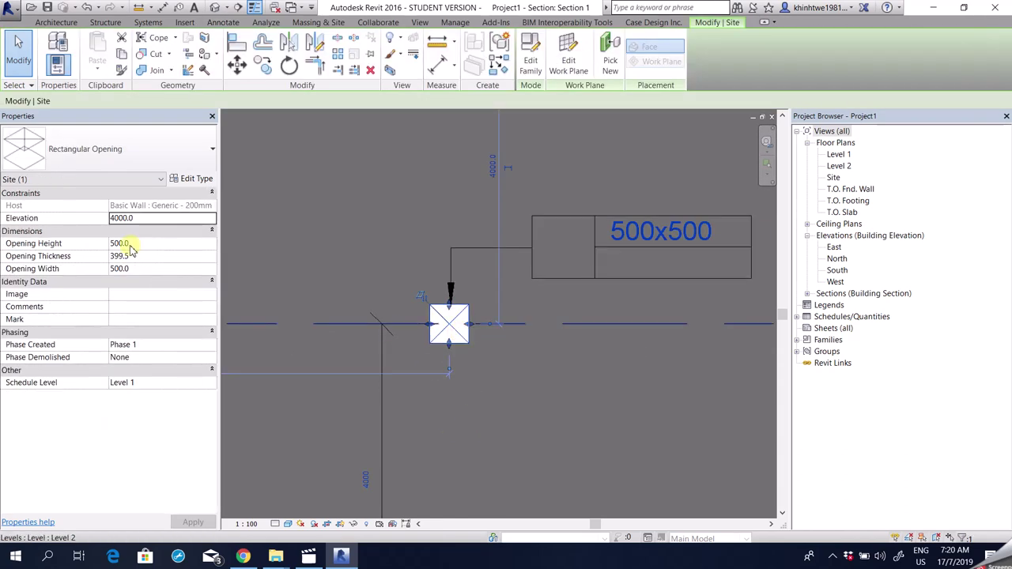
pyautogui.click(39, 247)
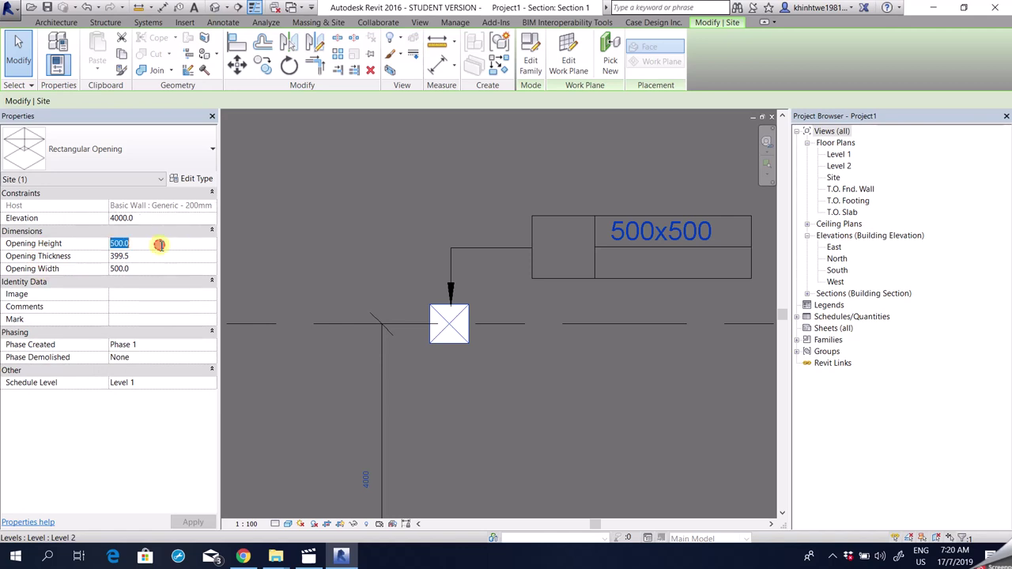
pyautogui.click(151, 270)
pyautogui.write('300.0')
pyautogui.press('Return')
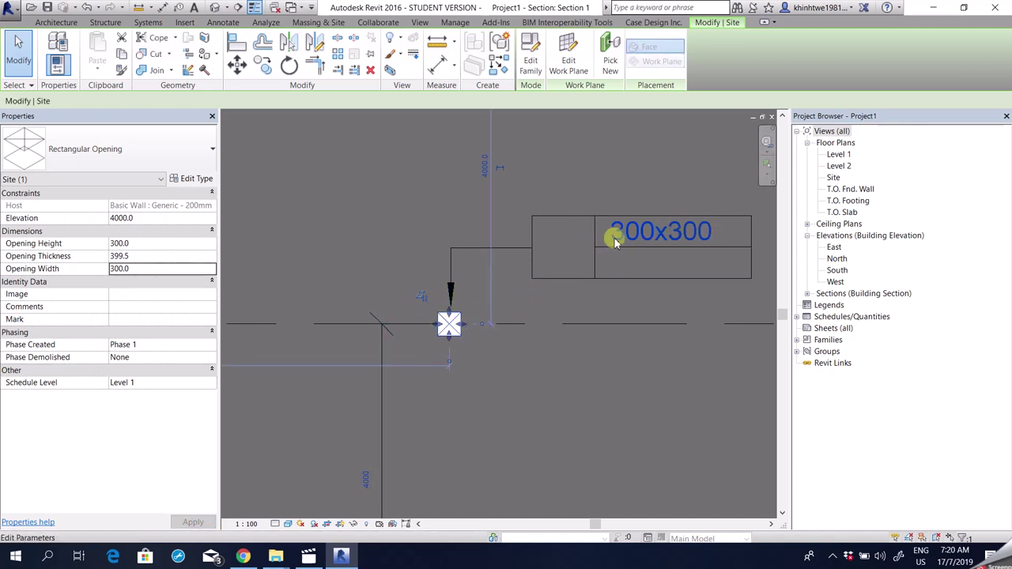
# Move the tag leader's arrowhead down to the opening's upper edge and reselect the opening
pyautogui.scroll(2, 556, 276)
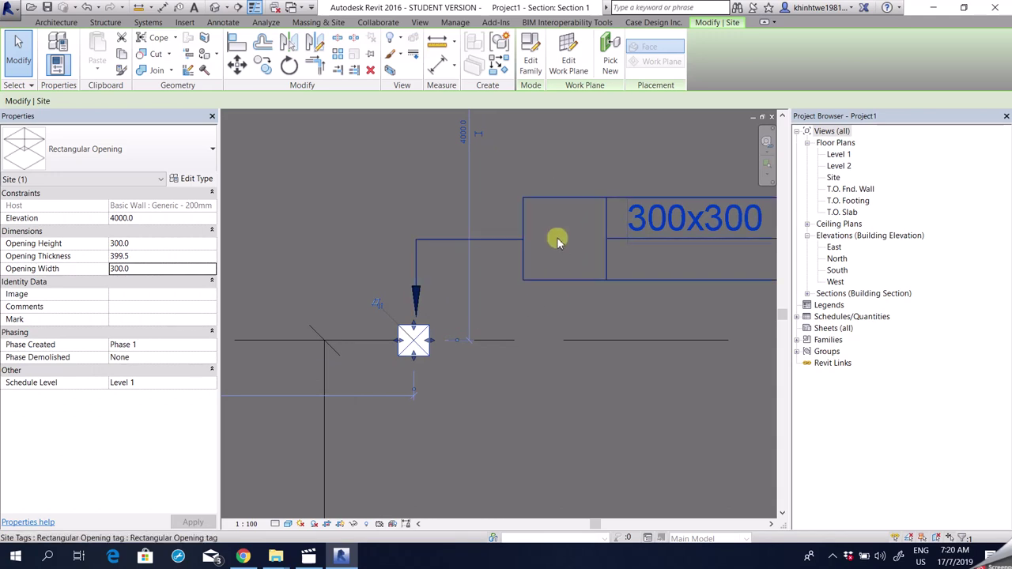
pyautogui.scroll(1, 557, 241)
pyautogui.click(549, 245)
pyautogui.click(550, 248)
pyautogui.press('Escape')
pyautogui.click(356, 371)
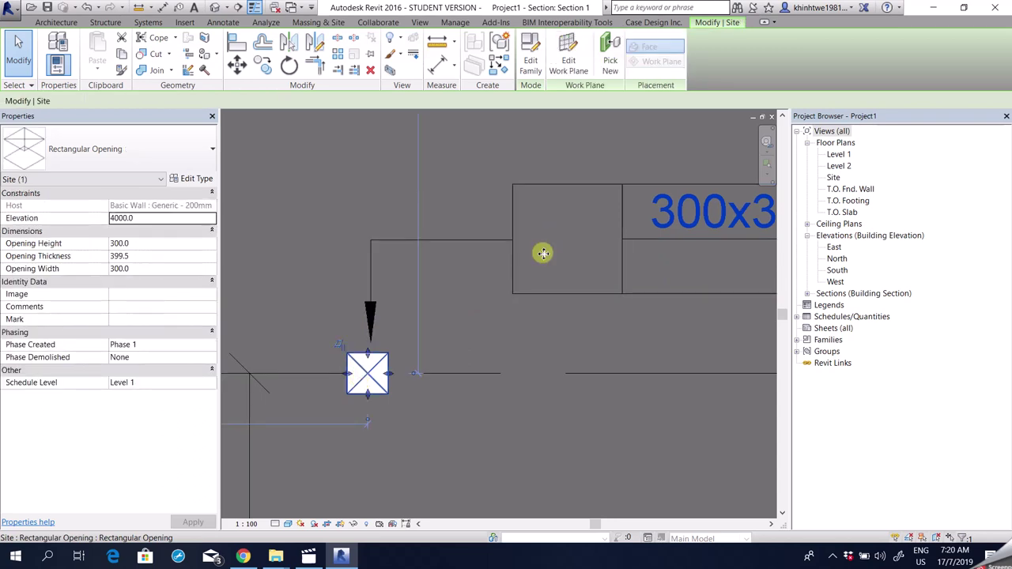
pyautogui.scroll(1, 372, 355)
pyautogui.click(370, 336)
pyautogui.moveTo(370, 341); pyautogui.dragTo(370, 349)
pyautogui.click(411, 367)
pyautogui.click(361, 379)
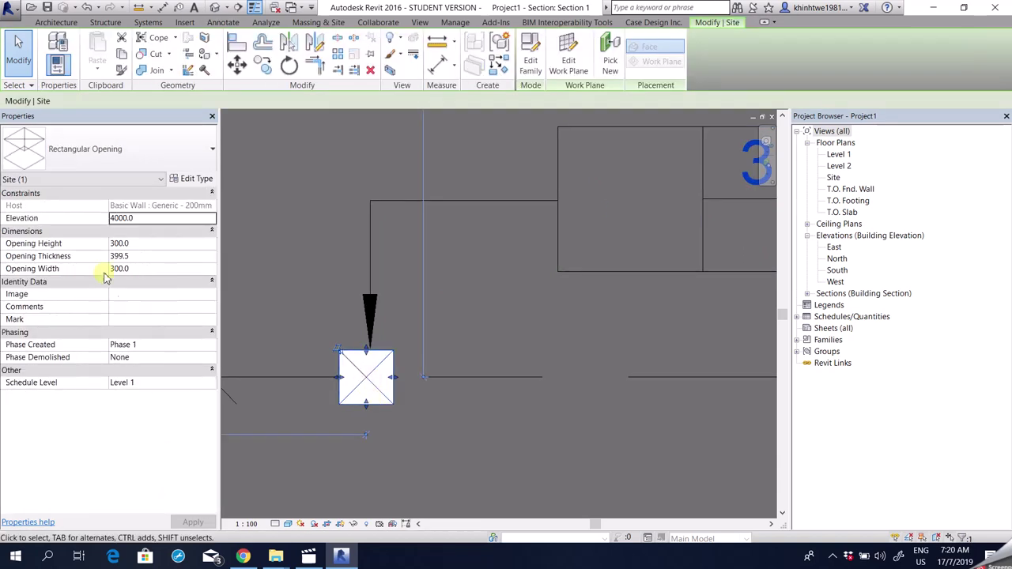
# Set the rectangular opening's Mark to MEP and check the mark in its tag
pyautogui.click(149, 315)
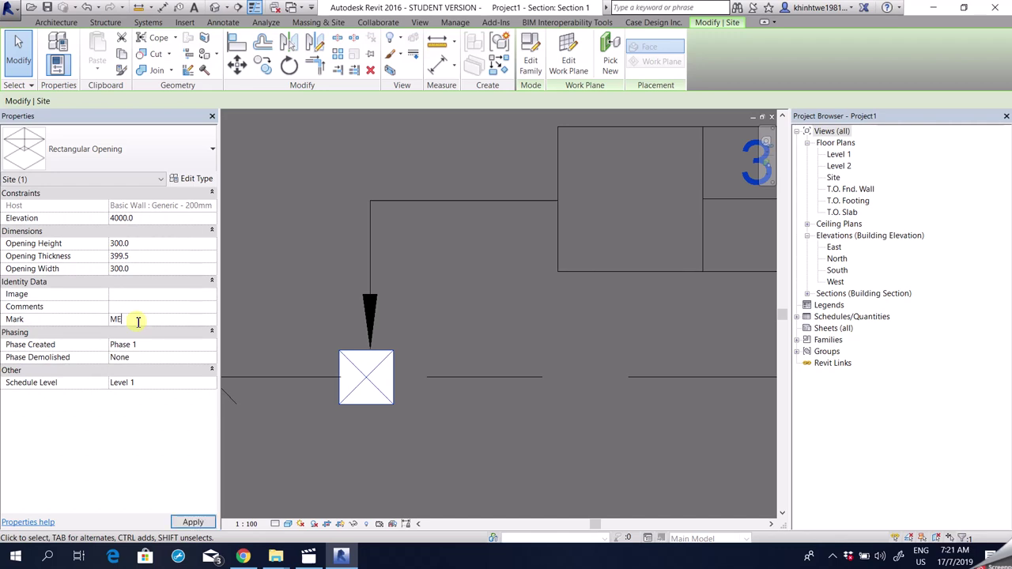
pyautogui.click(137, 321)
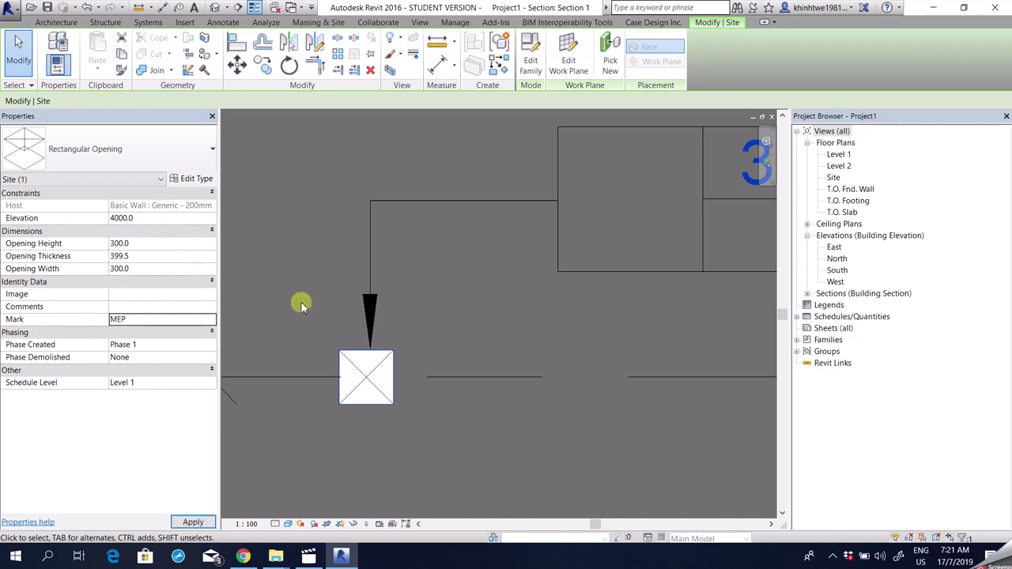
pyautogui.scroll(-2, 477, 240)
pyautogui.scroll(2, 619, 218)
pyautogui.click(595, 227)
pyautogui.scroll(-1, 595, 227)
pyautogui.click(558, 274)
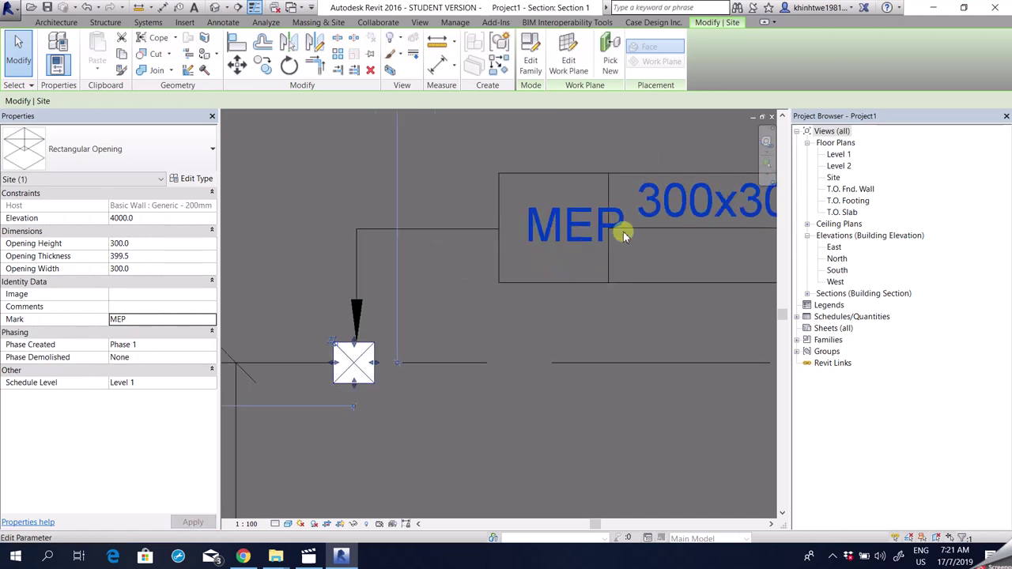
pyautogui.click(531, 59)
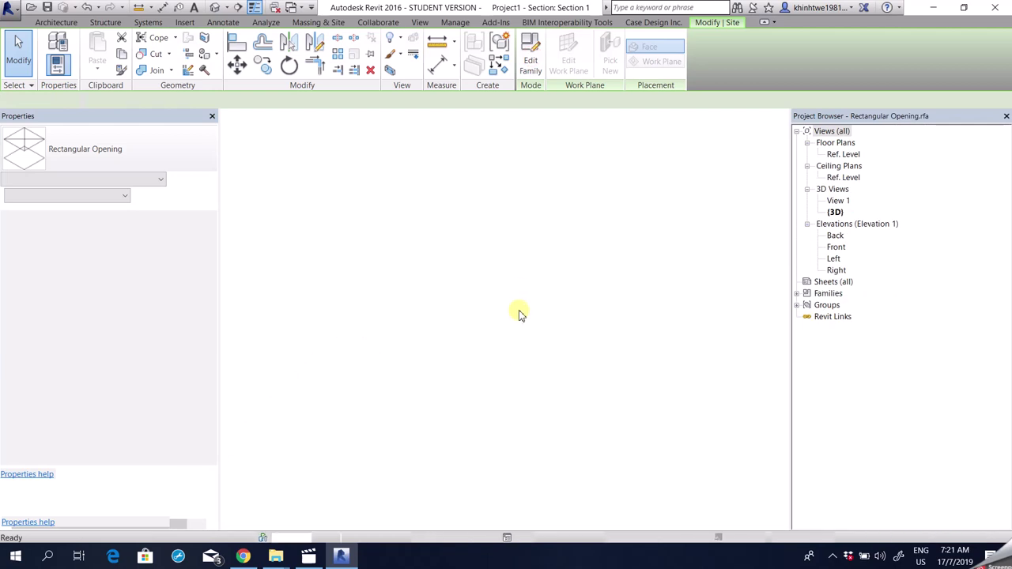
pyautogui.click(293, 7)
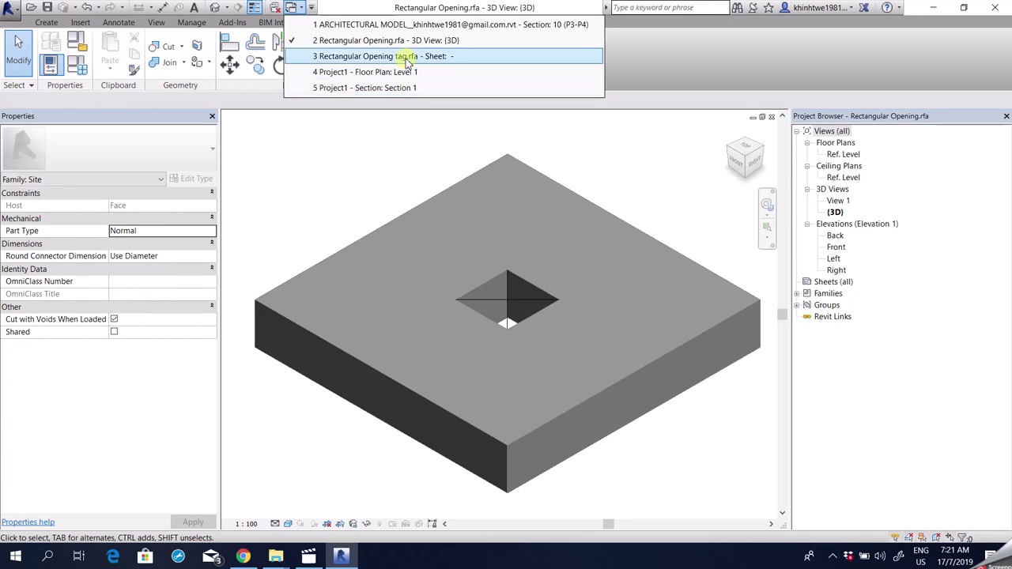
pyautogui.click(402, 56)
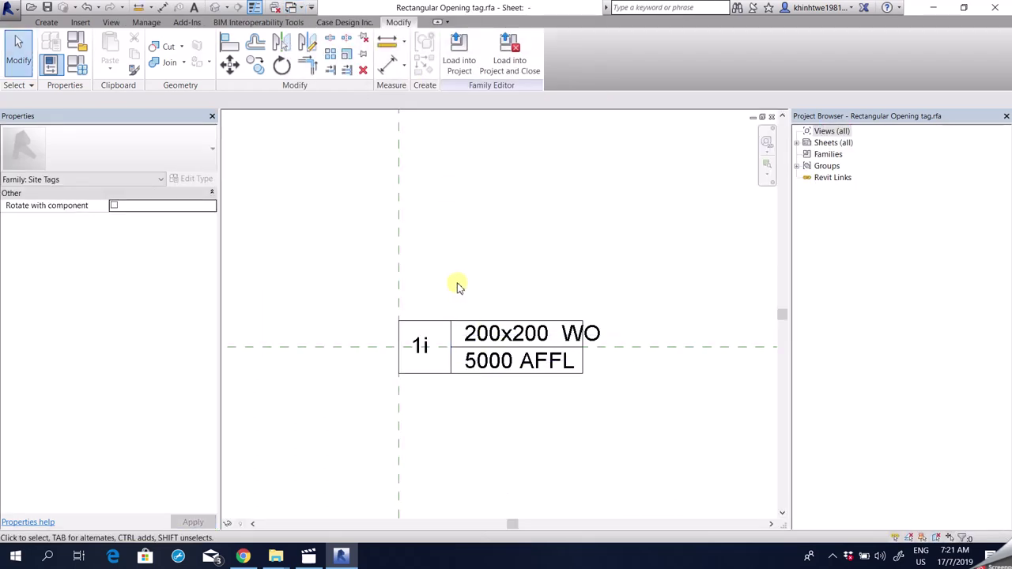
pyautogui.click(422, 338)
pyautogui.hotkey('ctrl', 'Tab')
pyautogui.hotkey('ctrl', 'Tab')
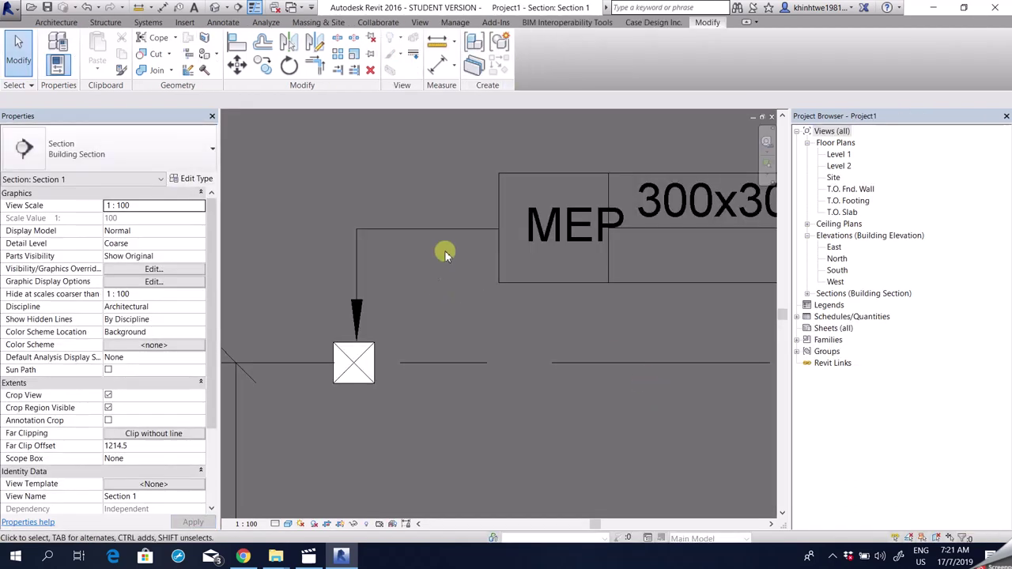
# Open the Rectangular Opening tag family for editing and nudge its mark label slightly to the left within its cell
pyautogui.click(474, 230)
pyautogui.click(531, 57)
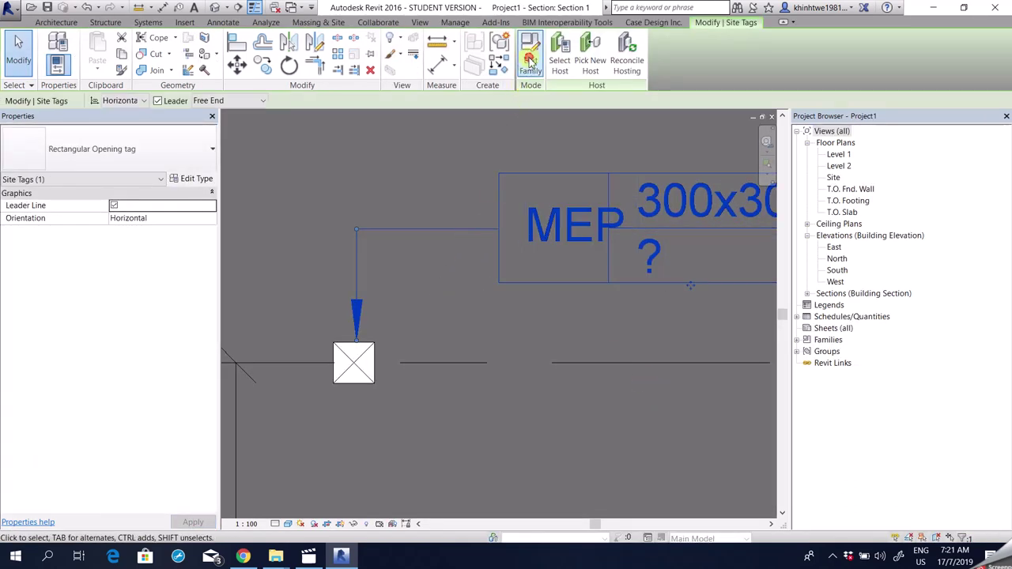
pyautogui.scroll(1, 413, 374)
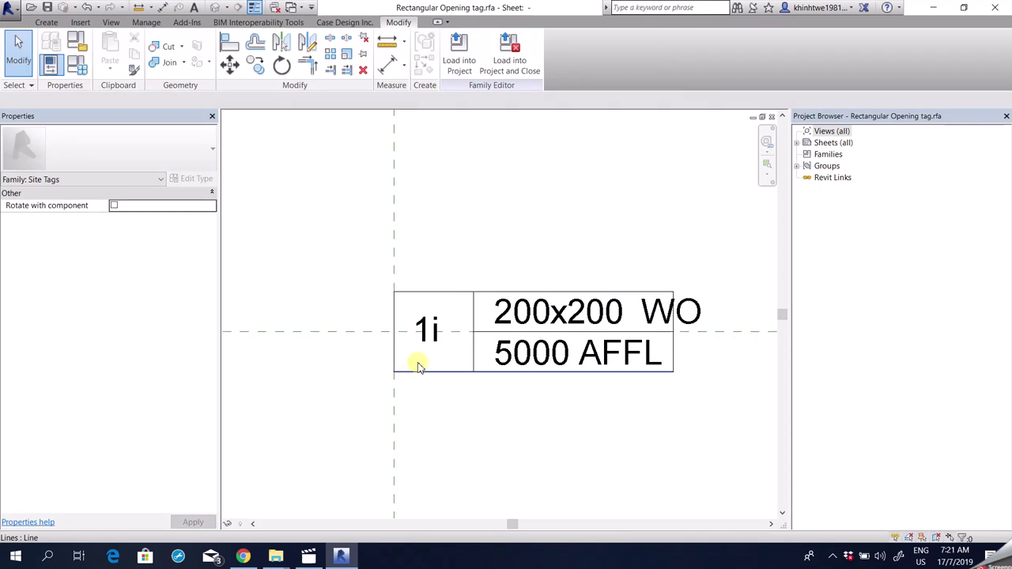
pyautogui.click(424, 340)
pyautogui.scroll(1, 424, 347)
pyautogui.press('Left')
pyautogui.press('Left')
pyautogui.press('Left')
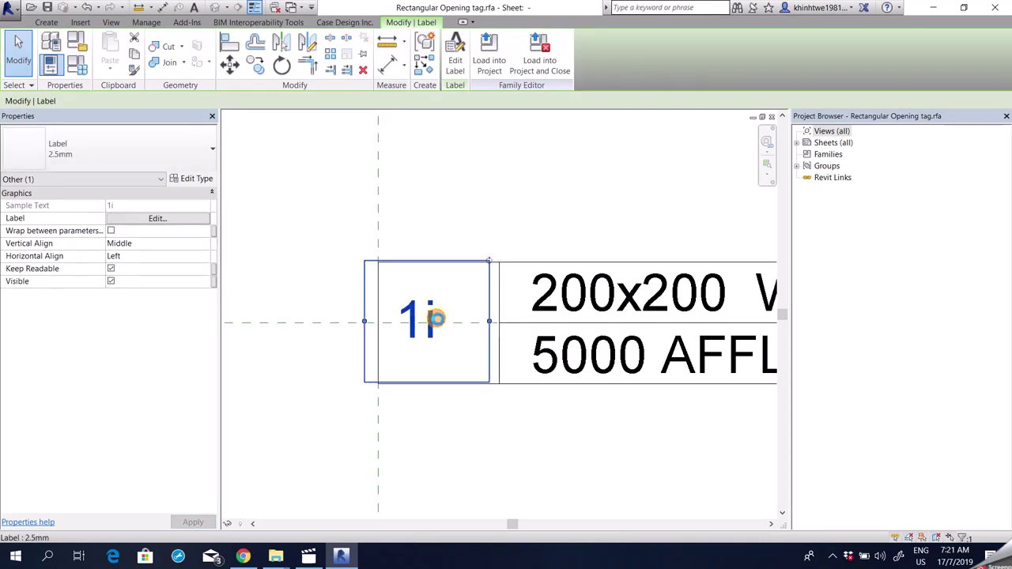
pyautogui.click(490, 188)
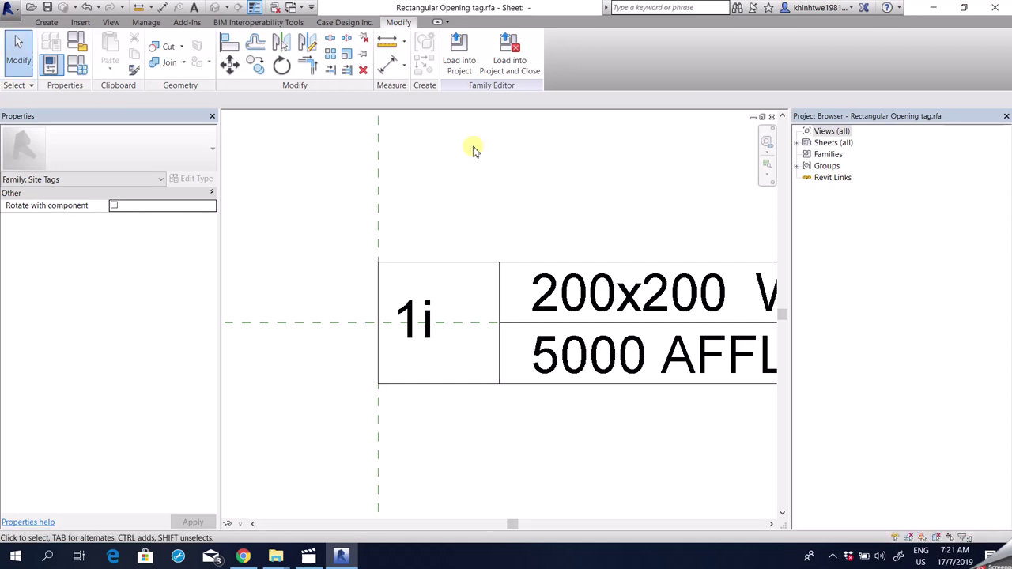
# Load the edited tag family into Project1, overwriting the existing version
pyautogui.click(458, 68)
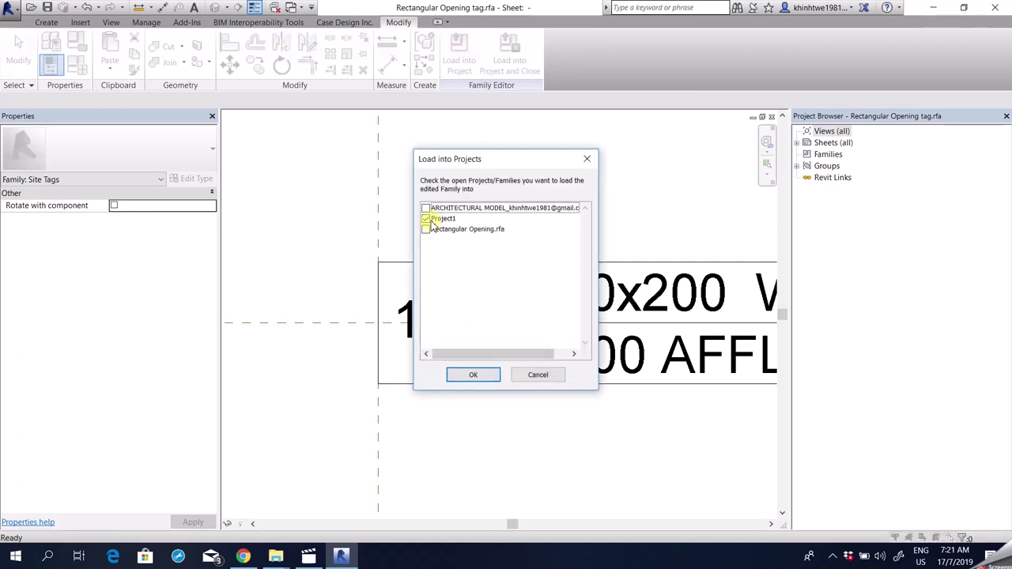
pyautogui.click(473, 376)
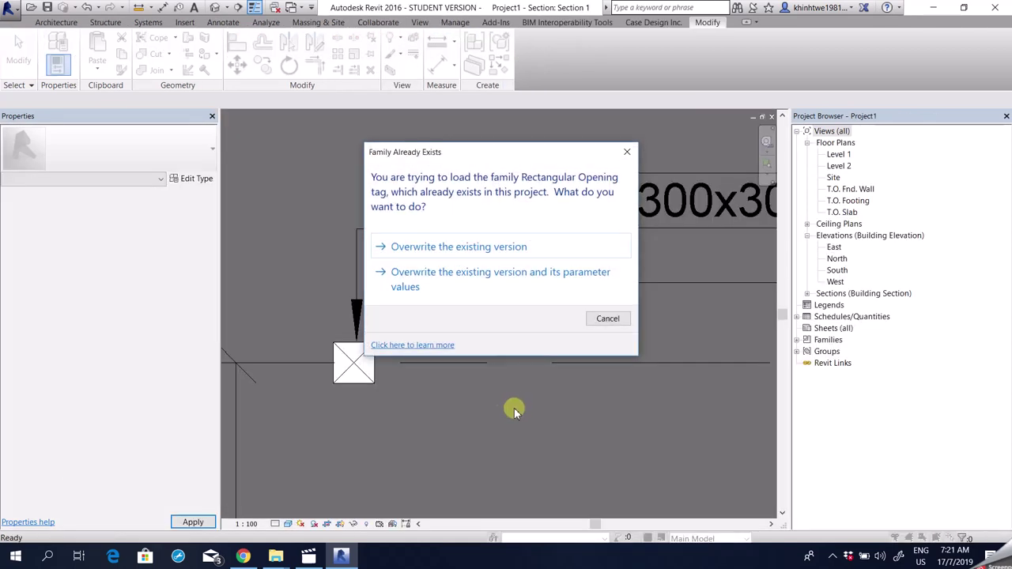
pyautogui.moveTo(461, 143); pyautogui.dragTo(476, 178)
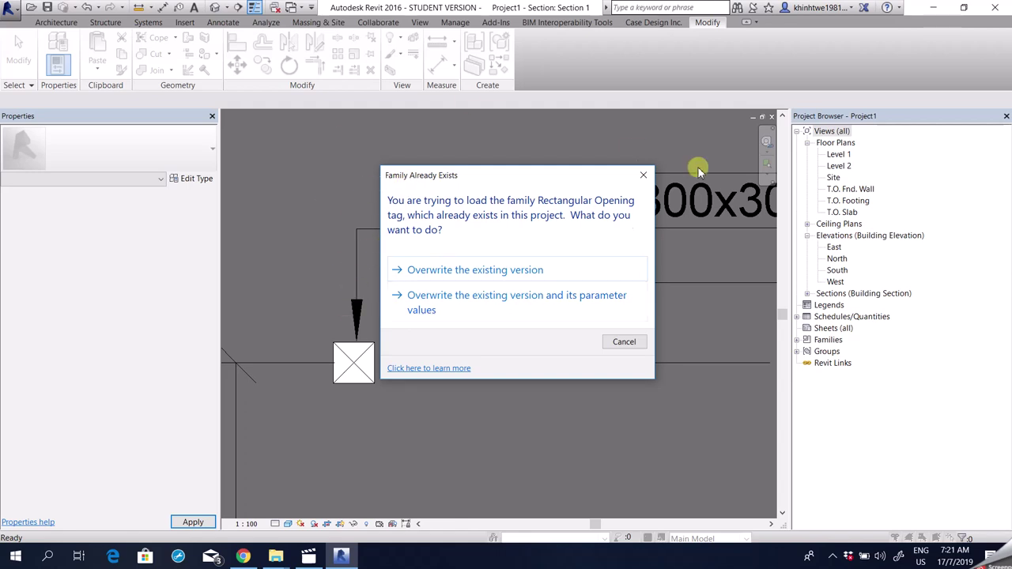
pyautogui.click(506, 271)
pyautogui.scroll(-2, 518, 297)
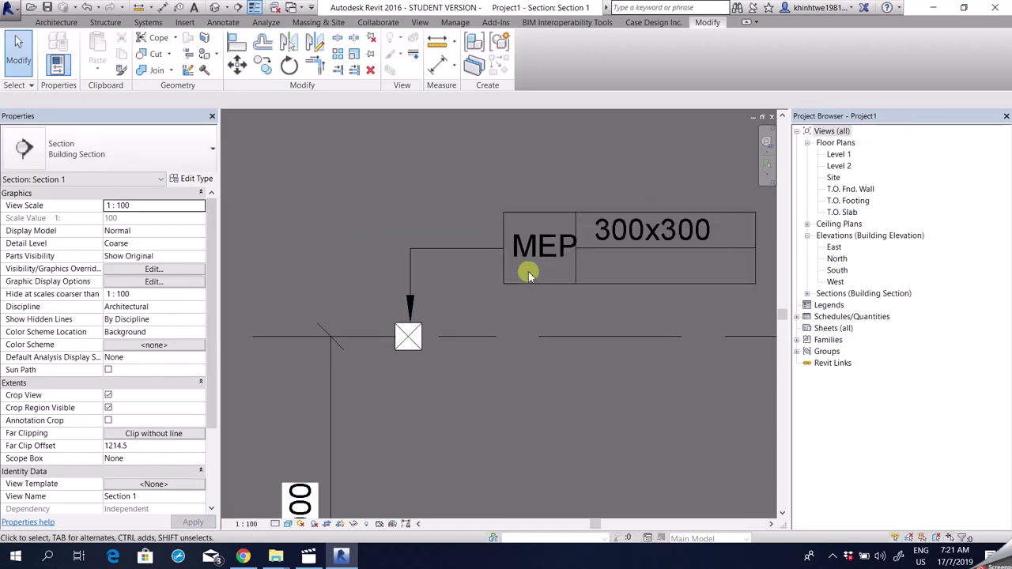
# Examine the reloaded tag's mark, size and elevation fields and compare them with the rectangular opening's properties
pyautogui.click(540, 263)
pyautogui.scroll(1, 479, 248)
pyautogui.scroll(-2, 595, 291)
pyautogui.scroll(2, 595, 293)
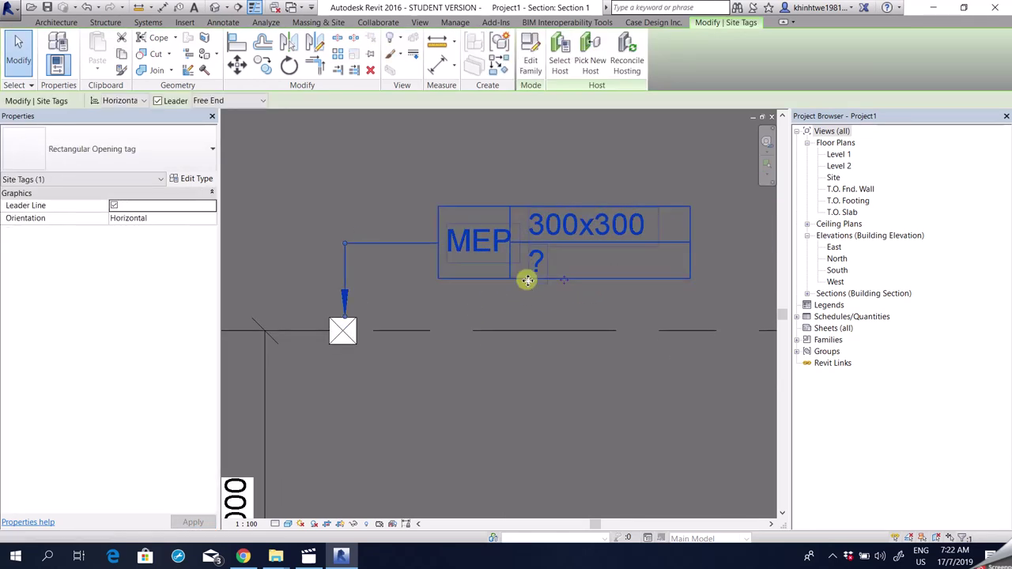
pyautogui.click(482, 369)
pyautogui.scroll(-1, 596, 239)
pyautogui.scroll(1, 427, 360)
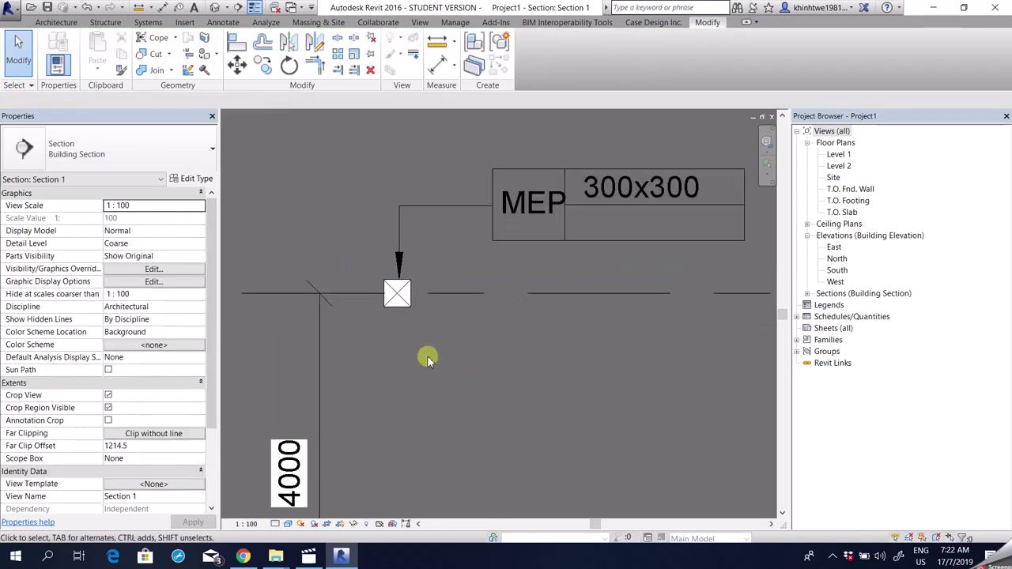
pyautogui.click(570, 240)
pyautogui.click(470, 369)
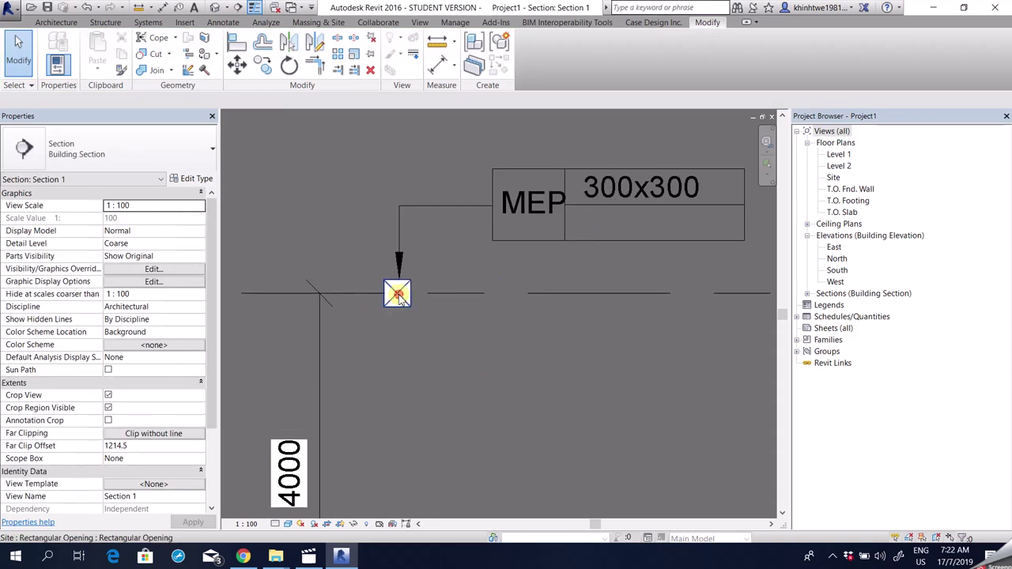
pyautogui.click(397, 295)
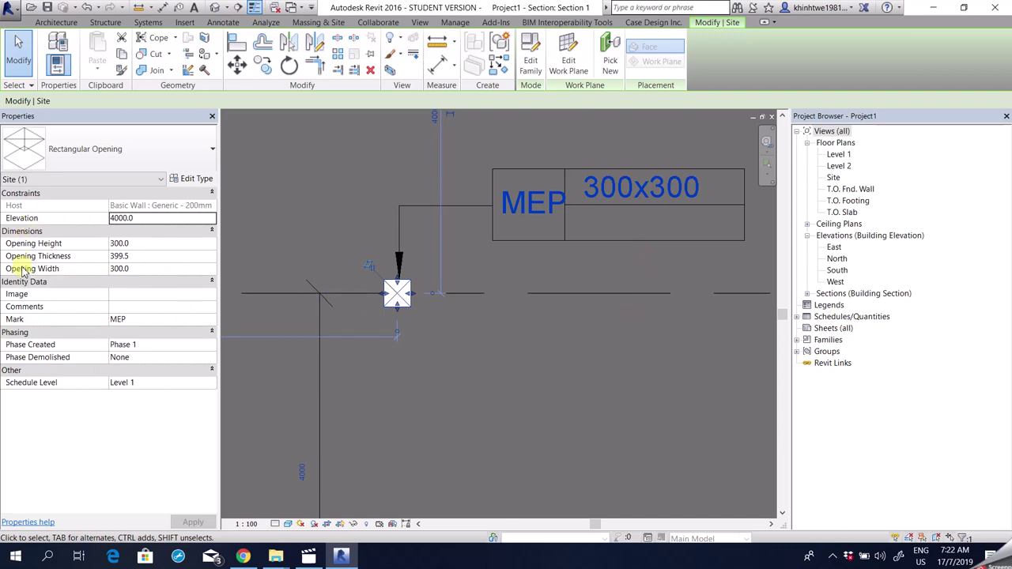
# Open the tag family for editing and inspect which parameter its AFFL elevation label uses, leaving the label unedited
pyautogui.click(580, 235)
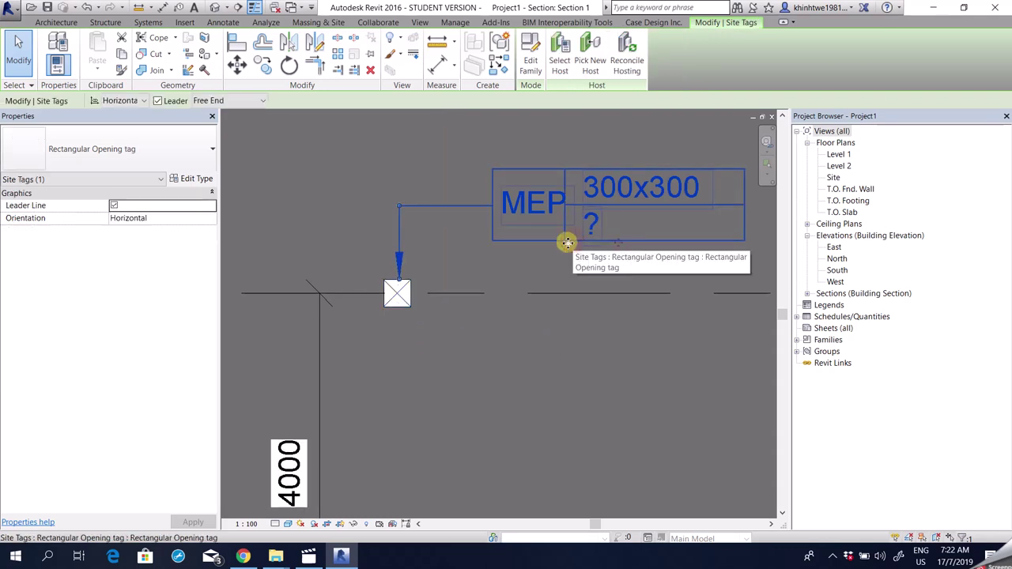
pyautogui.click(527, 68)
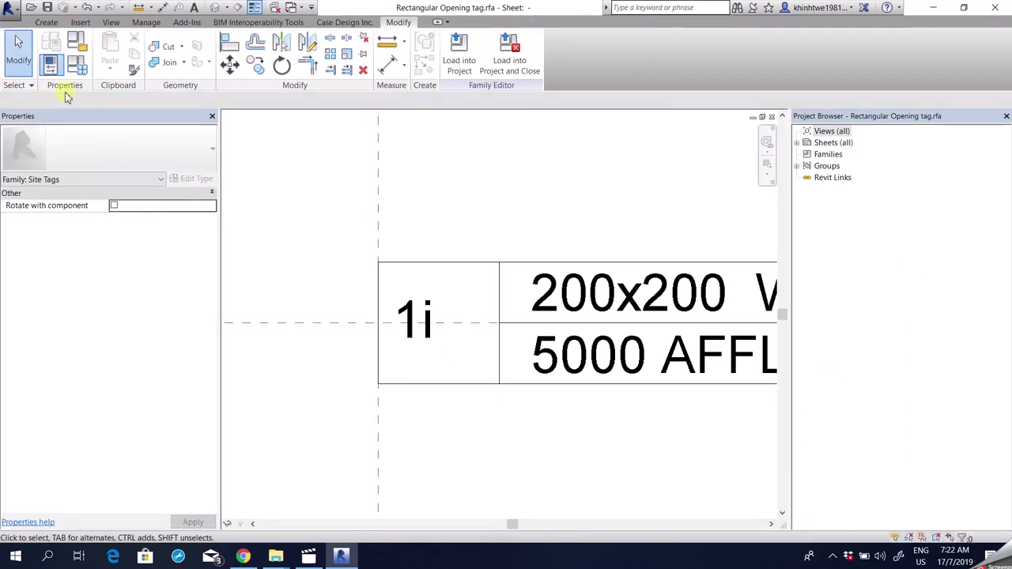
pyautogui.scroll(-2, 485, 350)
pyautogui.click(583, 355)
pyautogui.click(573, 423)
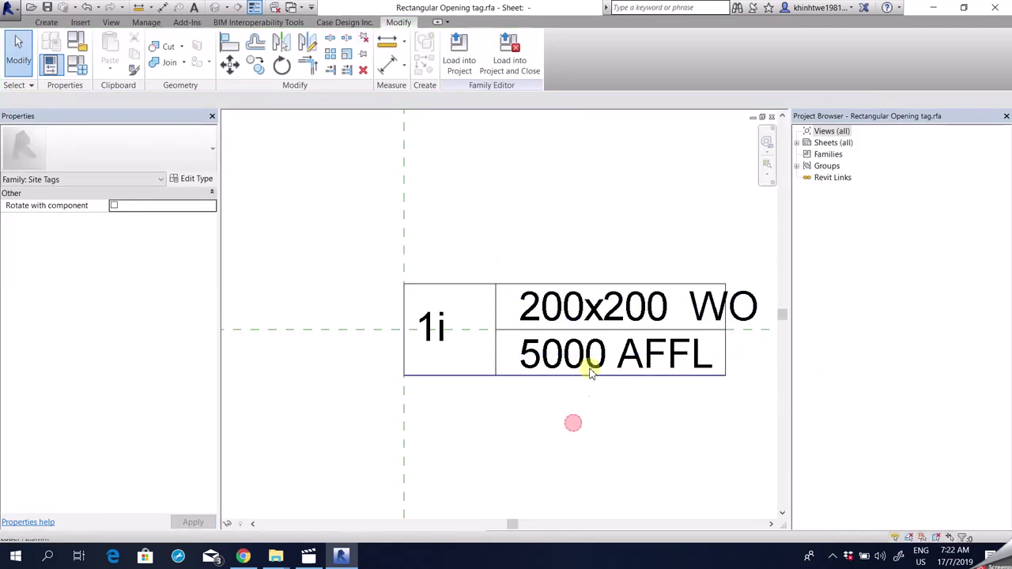
pyautogui.click(589, 358)
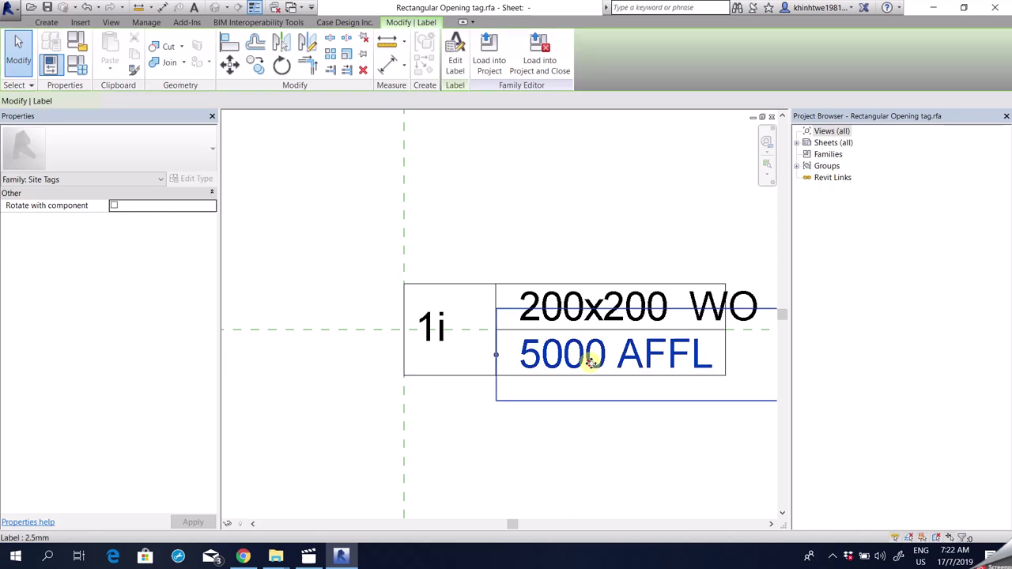
pyautogui.click(465, 70)
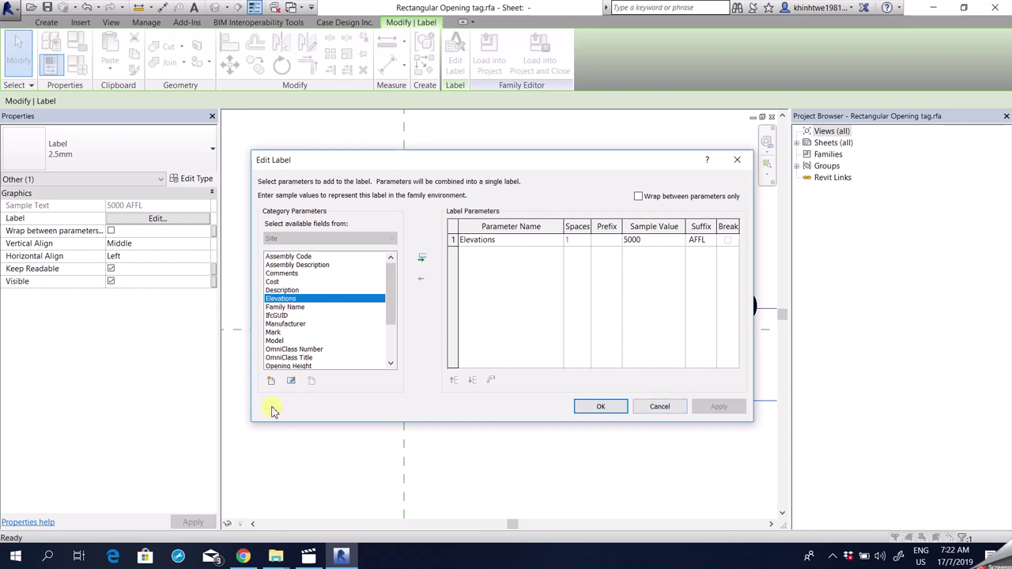
pyautogui.click(660, 407)
pyautogui.click(606, 433)
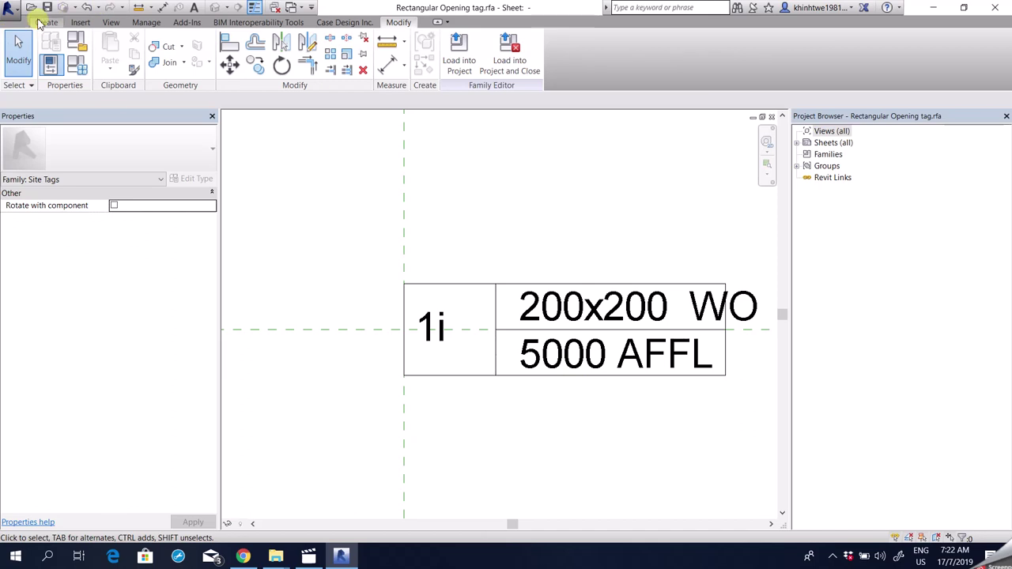
# View the Rectangular Opening family in 3D, and return to the Section 1 view of Project1
pyautogui.click(303, 9)
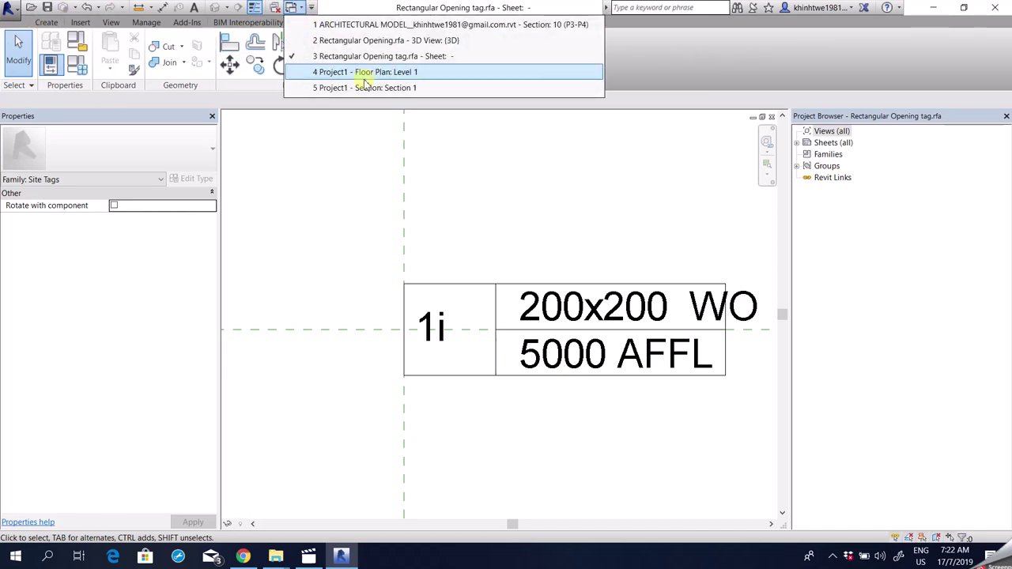
pyautogui.click(379, 40)
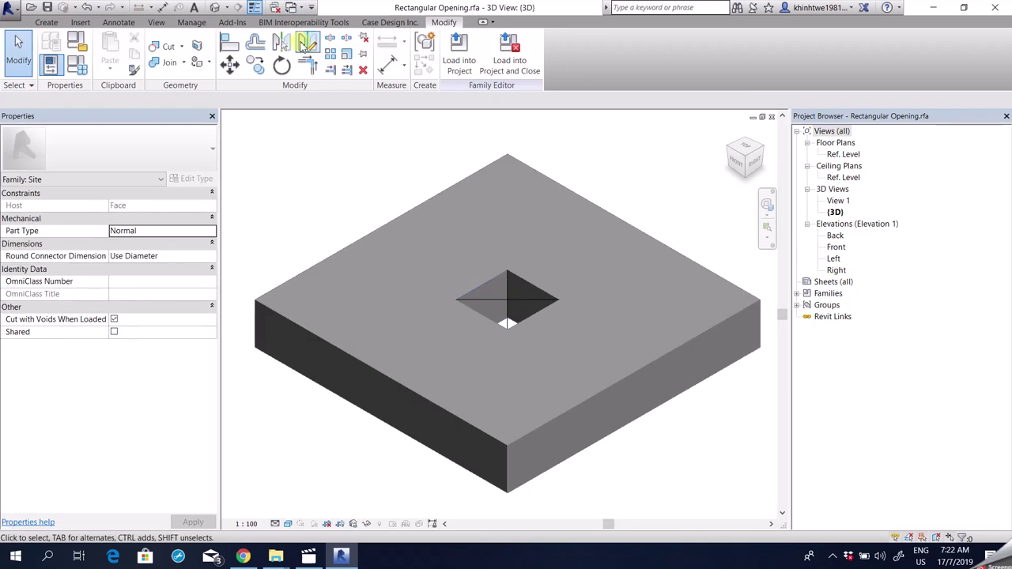
pyautogui.click(293, 8)
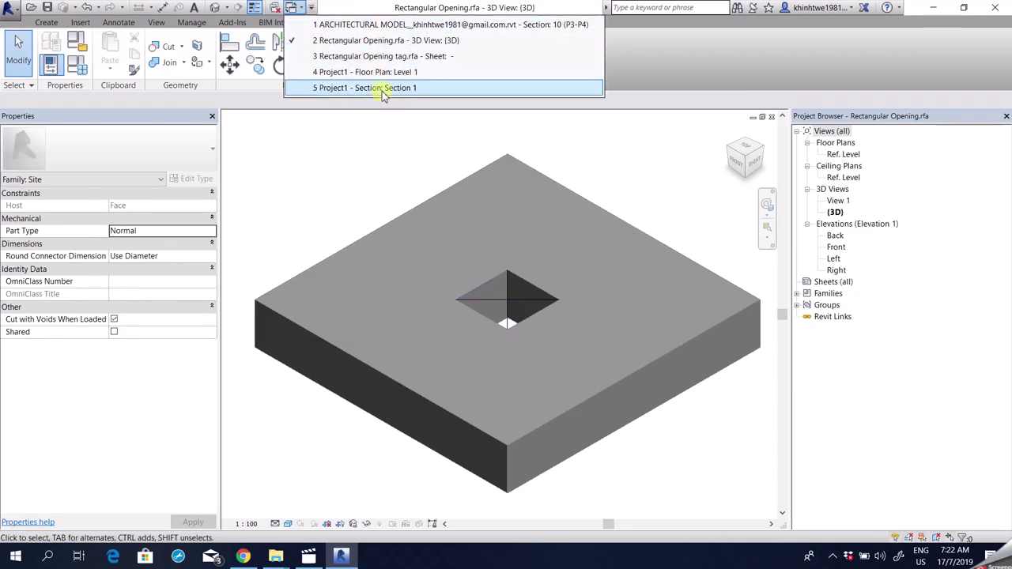
pyautogui.click(385, 88)
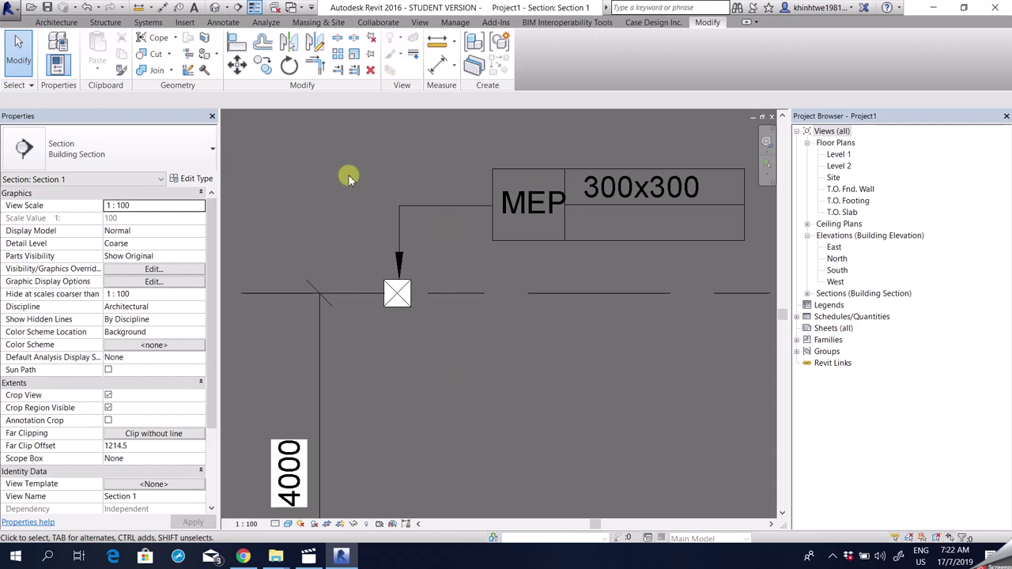
pyautogui.click(471, 204)
pyautogui.click(348, 208)
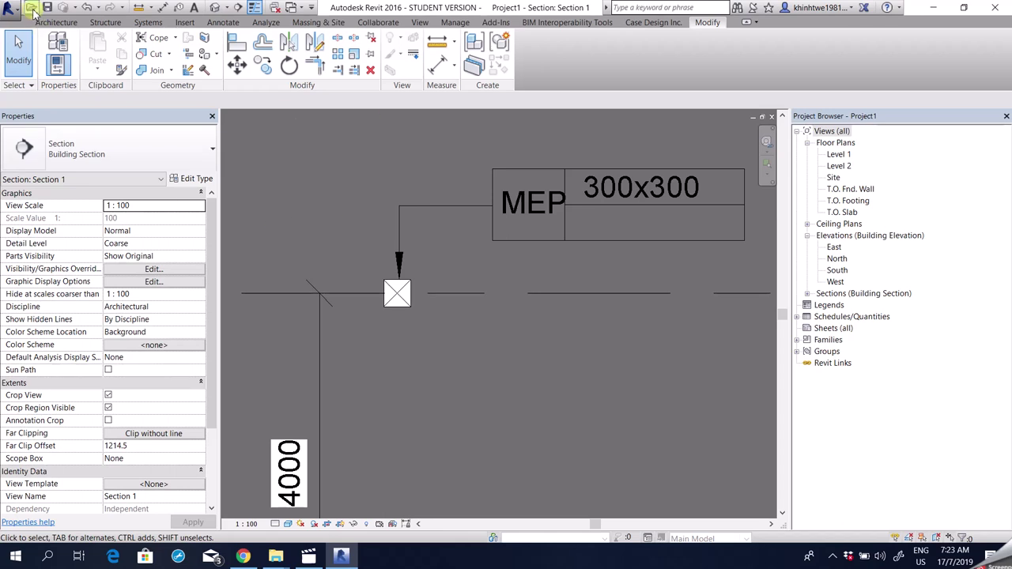
# Begin a new project parameter based on the shared parameter Elevations from the Openings group
pyautogui.click(455, 22)
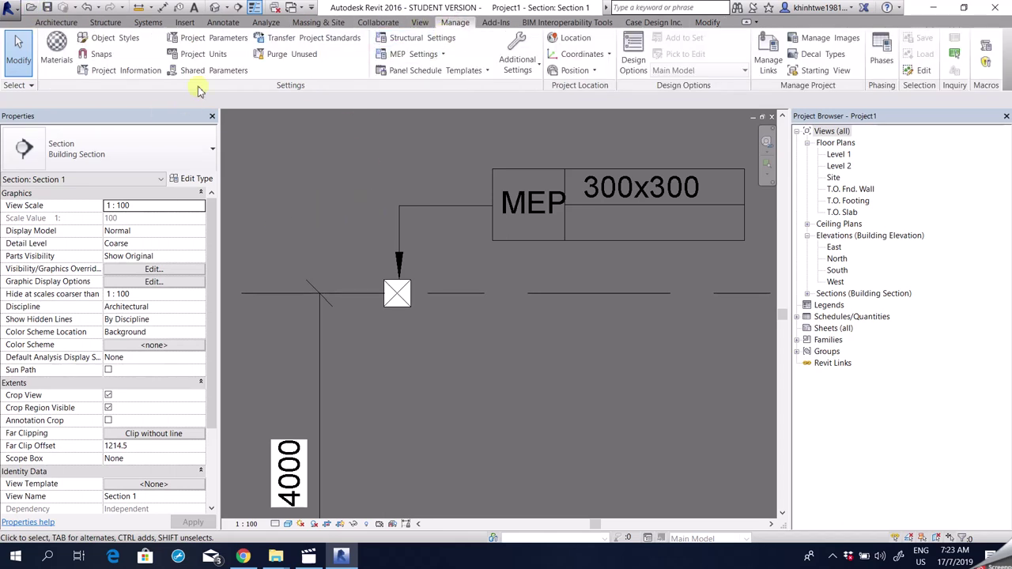
pyautogui.click(215, 44)
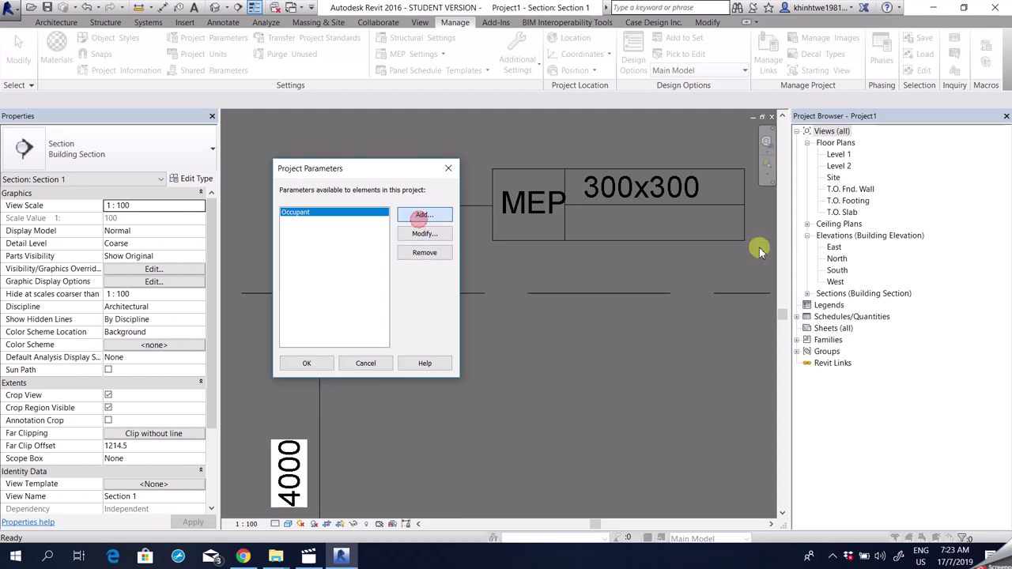
pyautogui.click(423, 215)
pyautogui.click(460, 169)
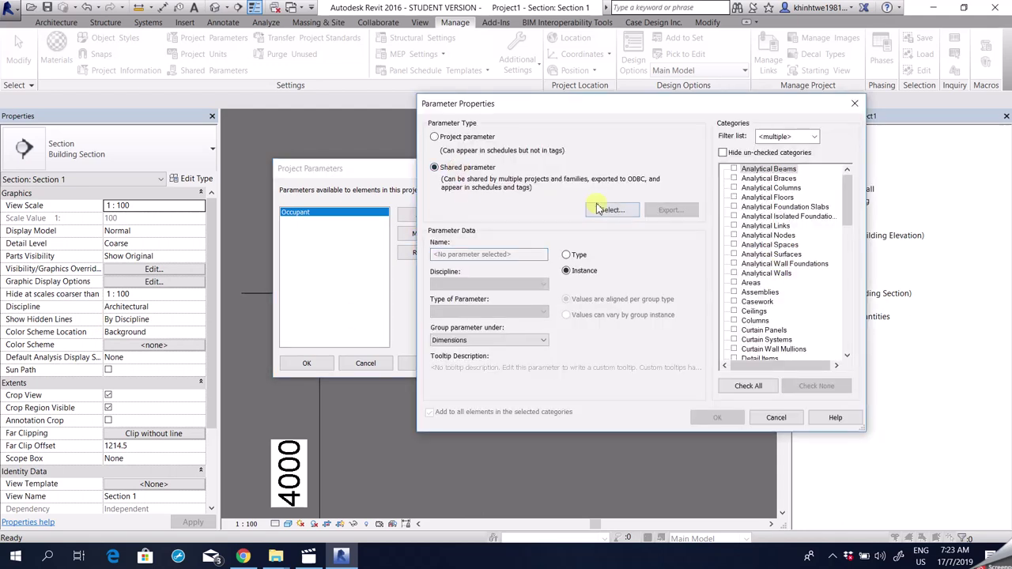
pyautogui.click(610, 210)
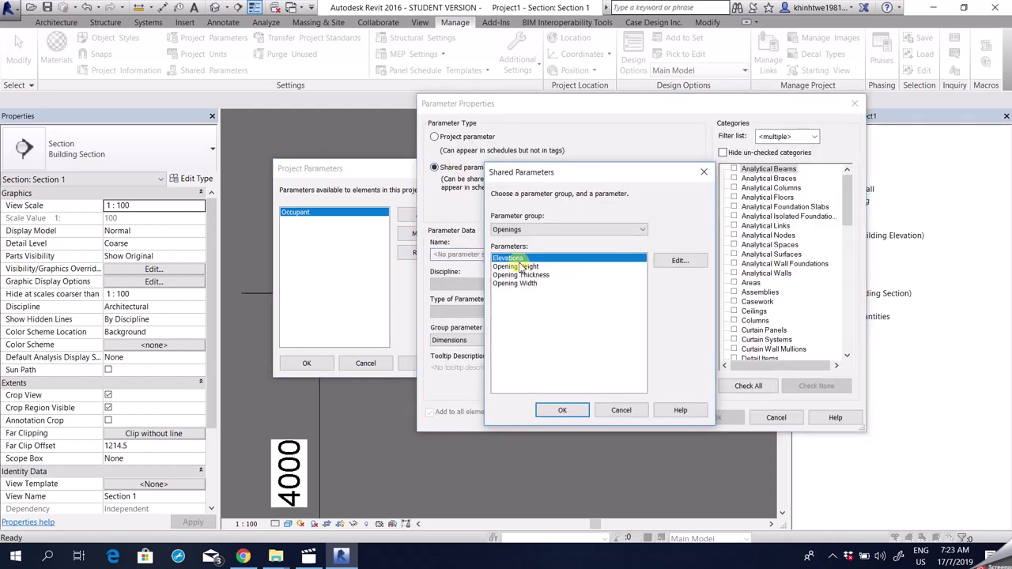
pyautogui.click(560, 412)
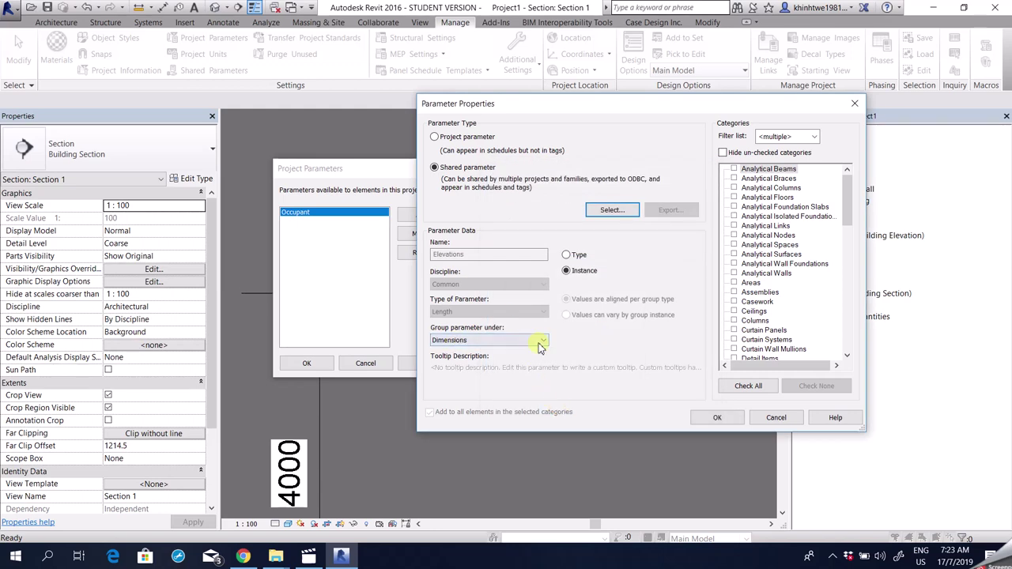
# Assign the Elevations parameter to the Site category as an instance parameter under Dimensions and add it to the project
pyautogui.click(761, 291)
pyautogui.moveTo(847, 207); pyautogui.dragTo(849, 281)
pyautogui.click(746, 264)
pyautogui.click(734, 264)
pyautogui.click(719, 417)
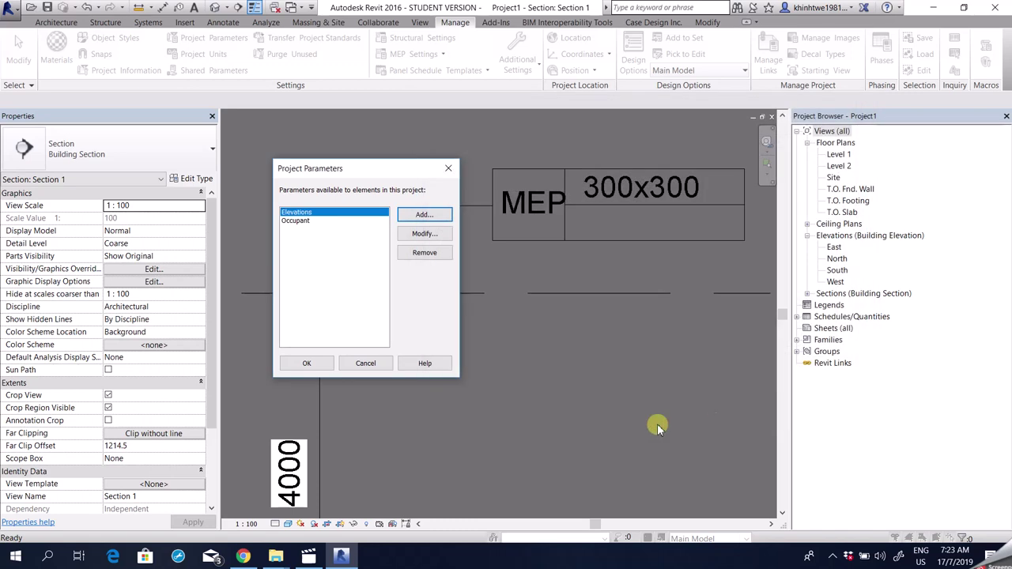
pyautogui.click(308, 361)
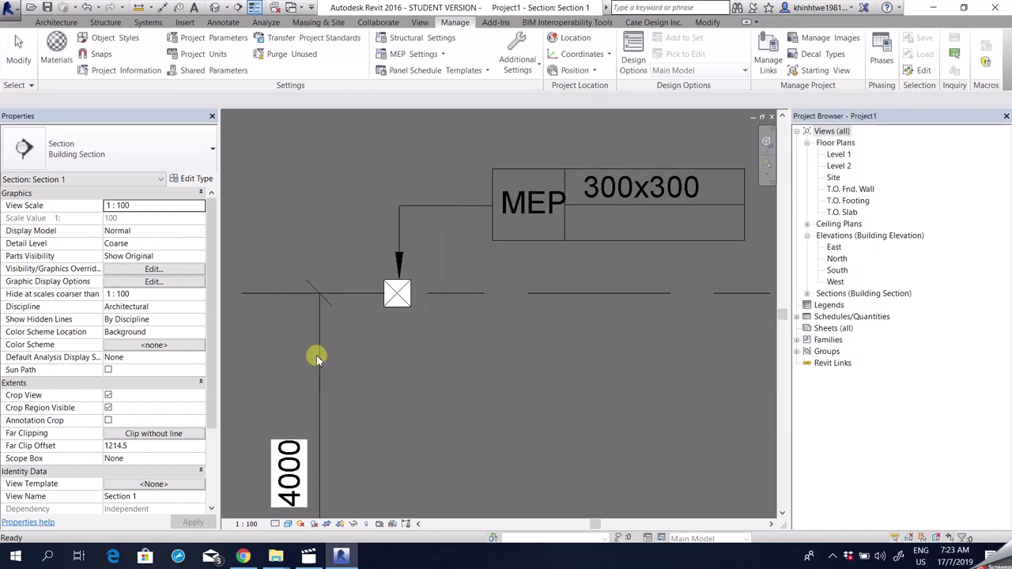
pyautogui.scroll(-3, 89, 409)
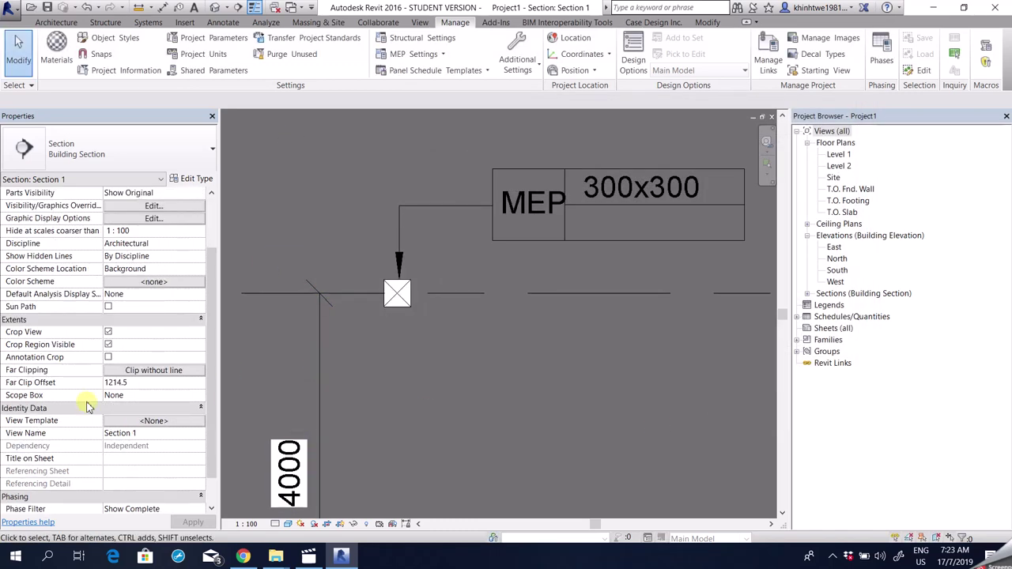
pyautogui.scroll(3, 89, 409)
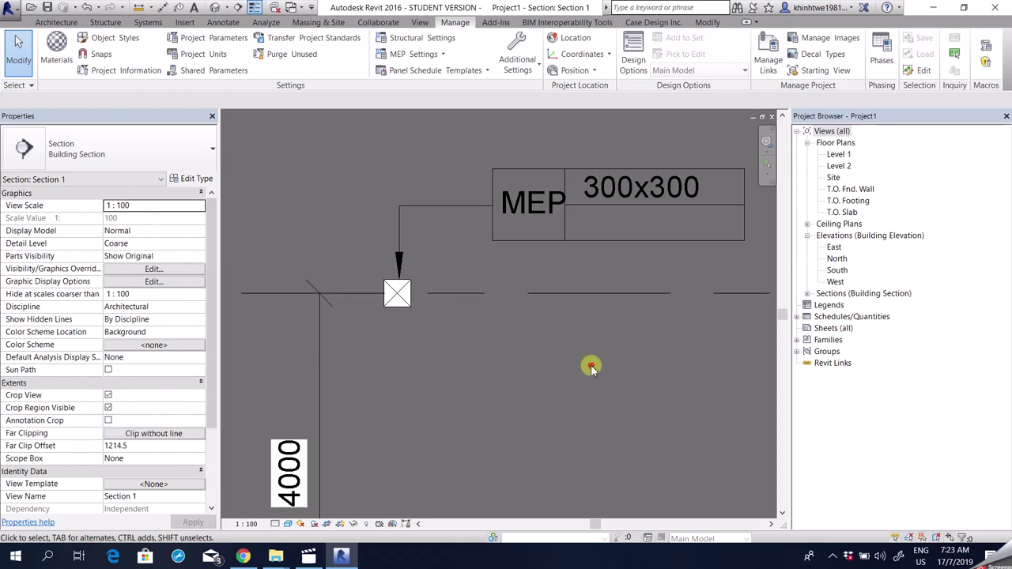
pyautogui.scroll(2, 545, 229)
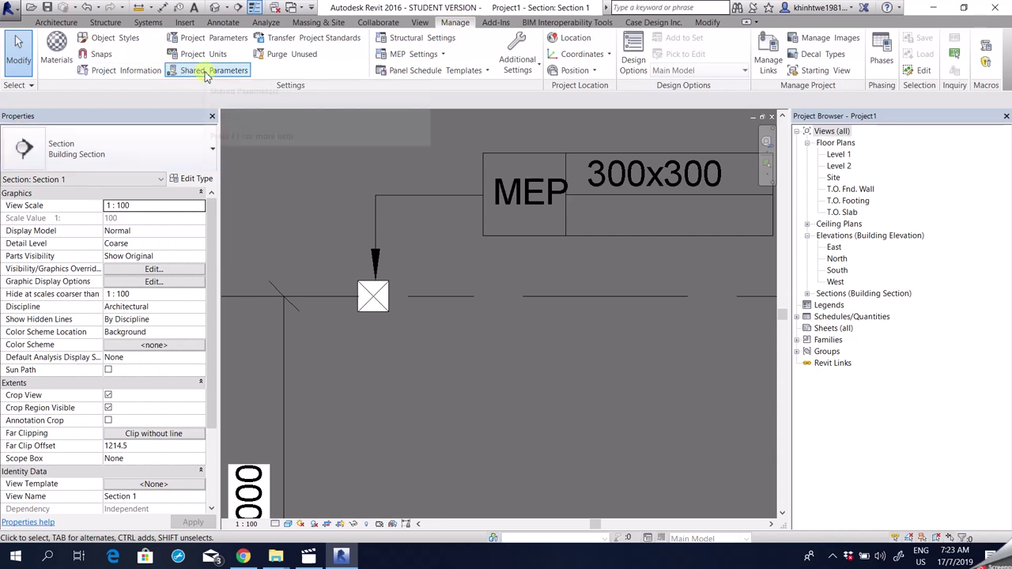
pyautogui.click(211, 38)
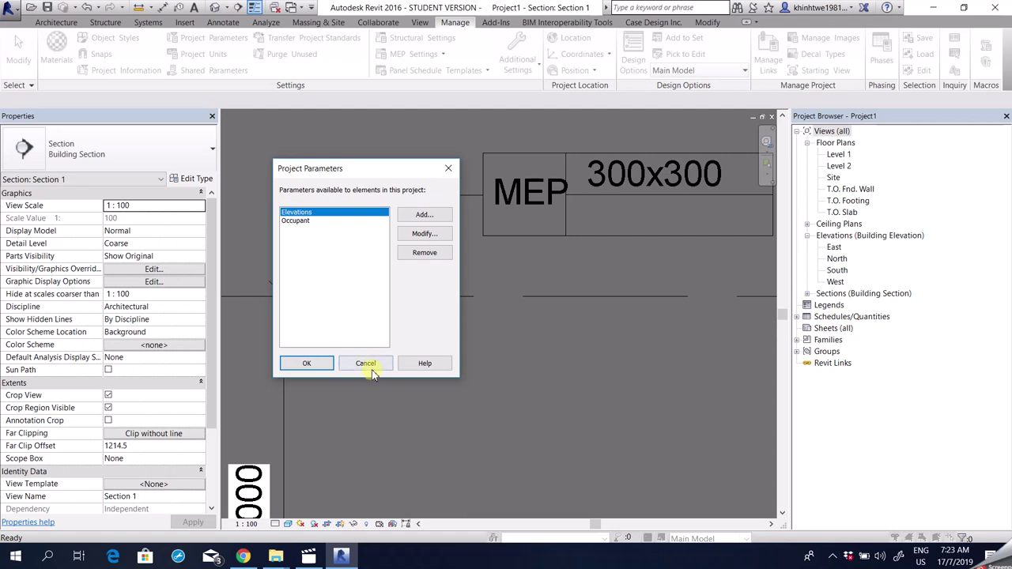
pyautogui.click(421, 216)
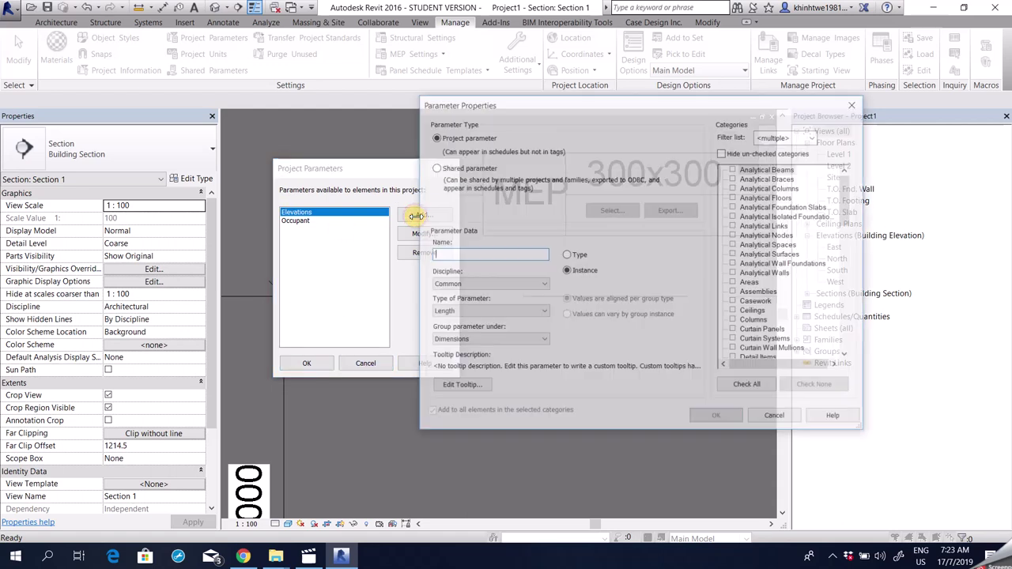
pyautogui.click(455, 168)
pyautogui.click(609, 209)
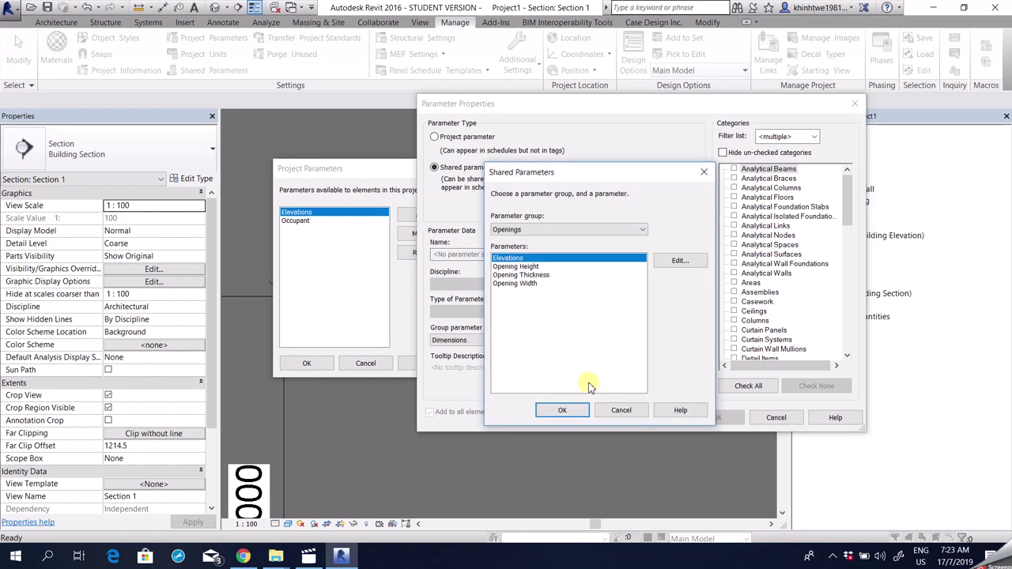
pyautogui.click(575, 410)
pyautogui.click(753, 320)
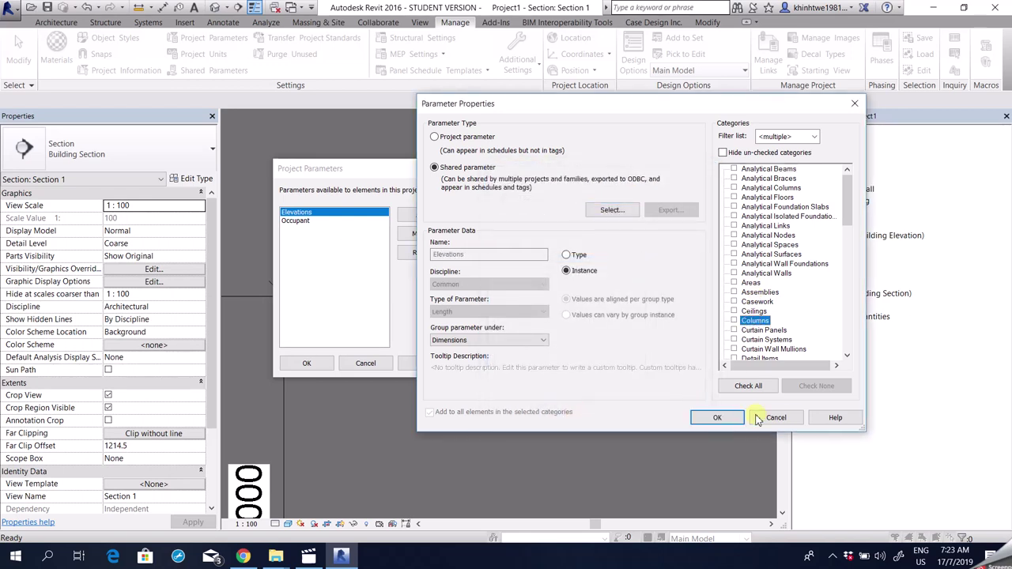
pyautogui.click(773, 417)
pyautogui.click(366, 362)
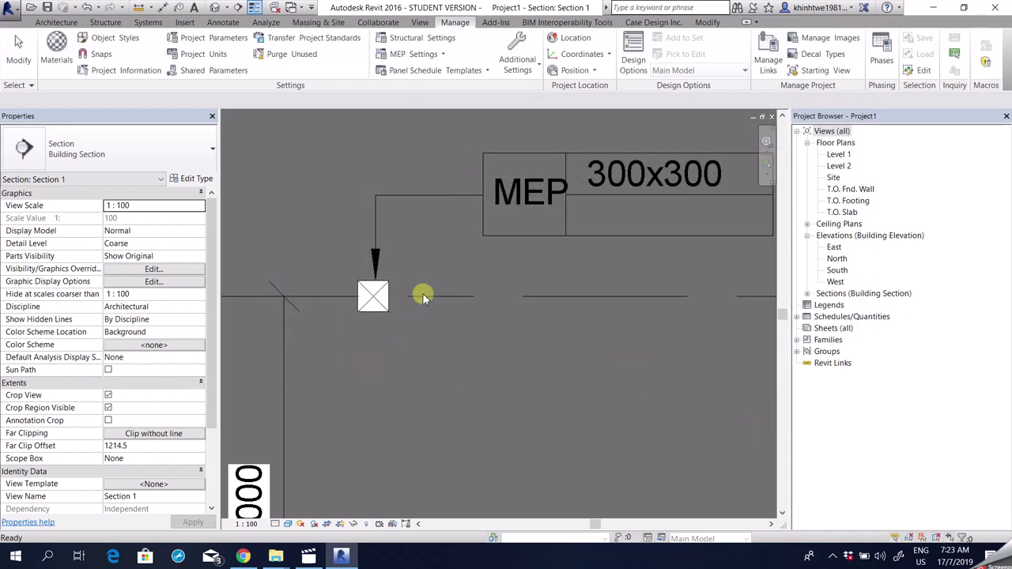
# Set the rectangular opening's Elevations parameter to 4000
pyautogui.scroll(-1, 422, 291)
pyautogui.click(506, 257)
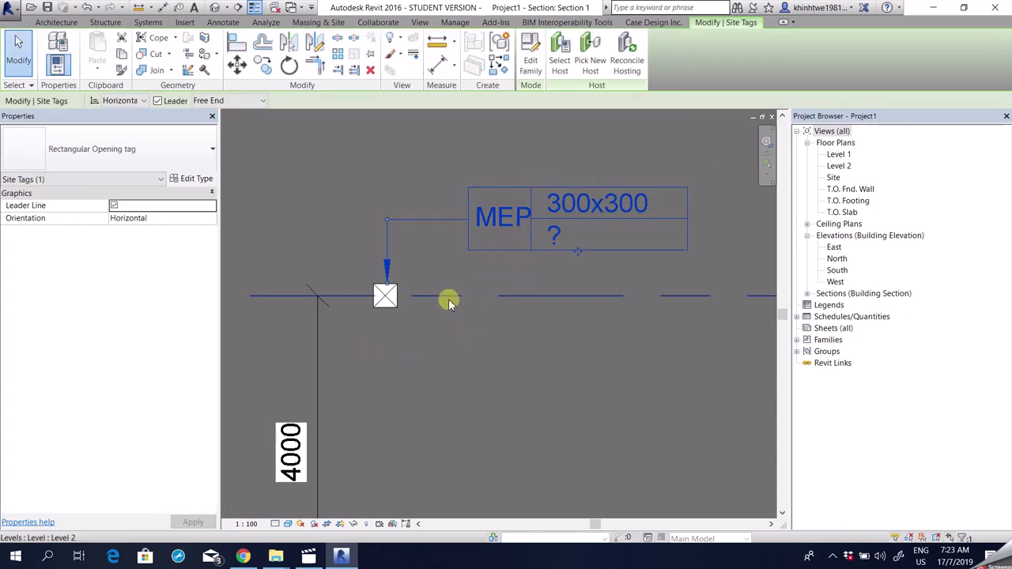
pyautogui.click(436, 325)
pyautogui.scroll(1, 389, 291)
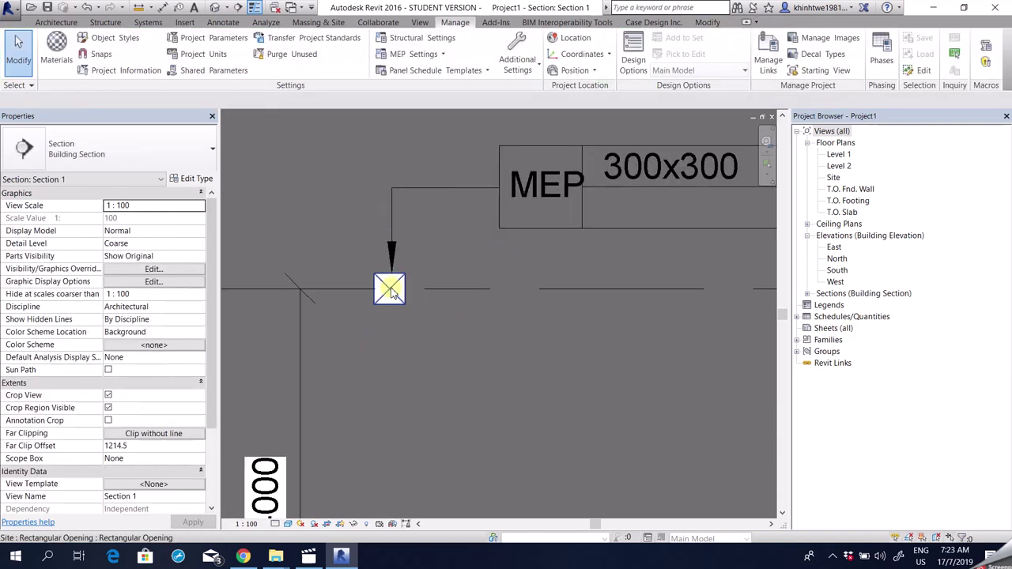
pyautogui.click(392, 291)
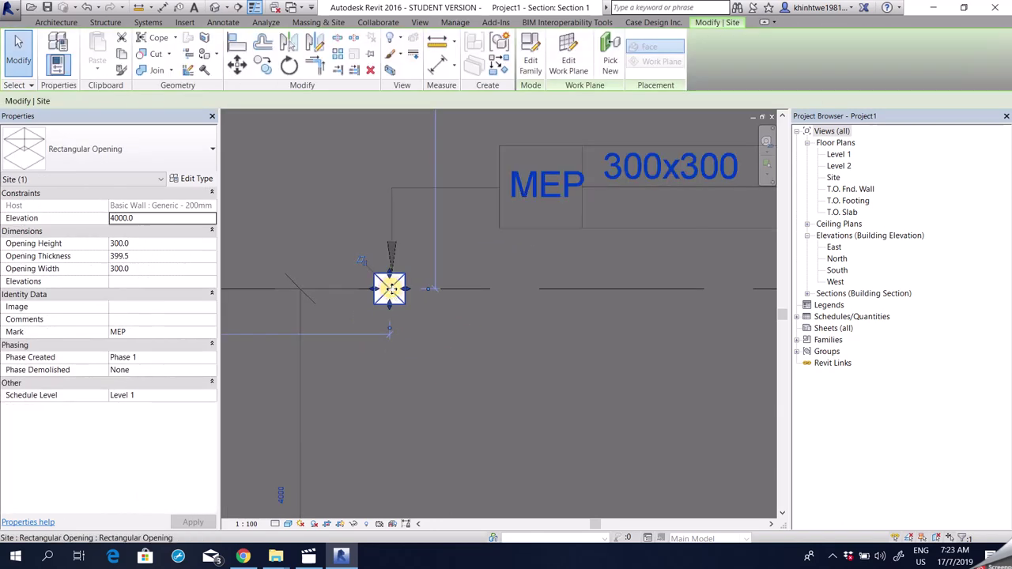
pyautogui.click(126, 282)
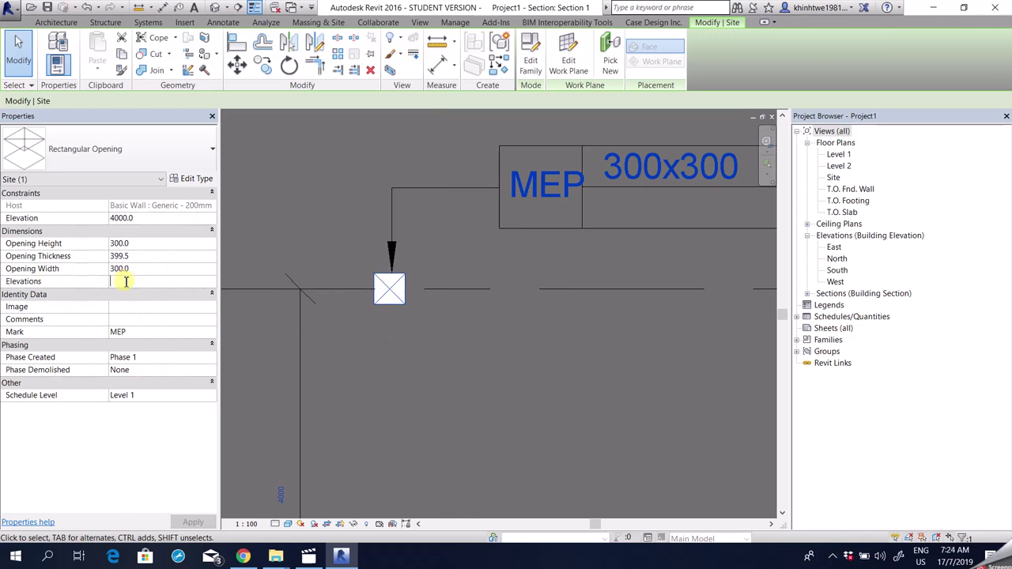
pyautogui.write('4000')
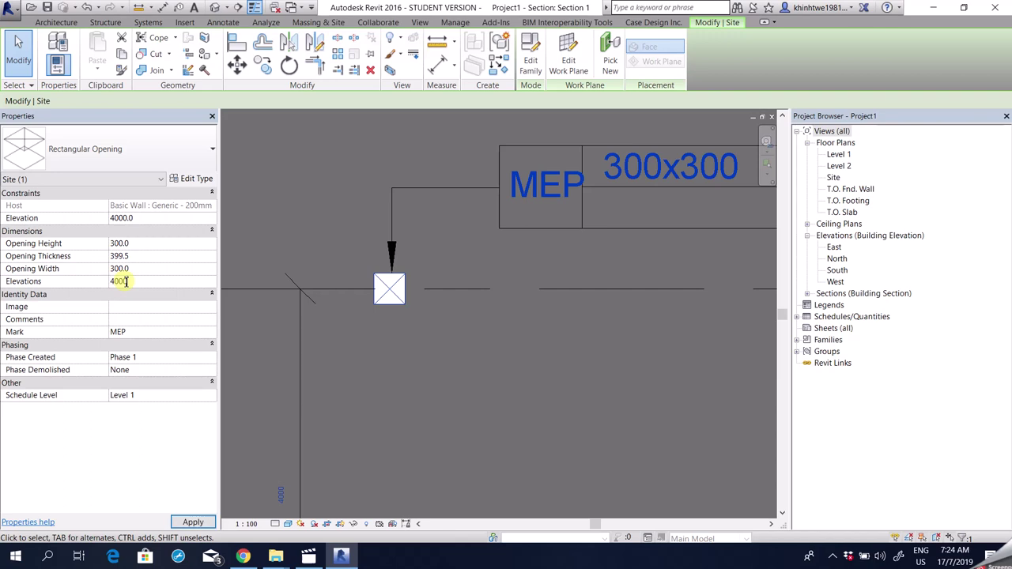
pyautogui.scroll(-1, 538, 229)
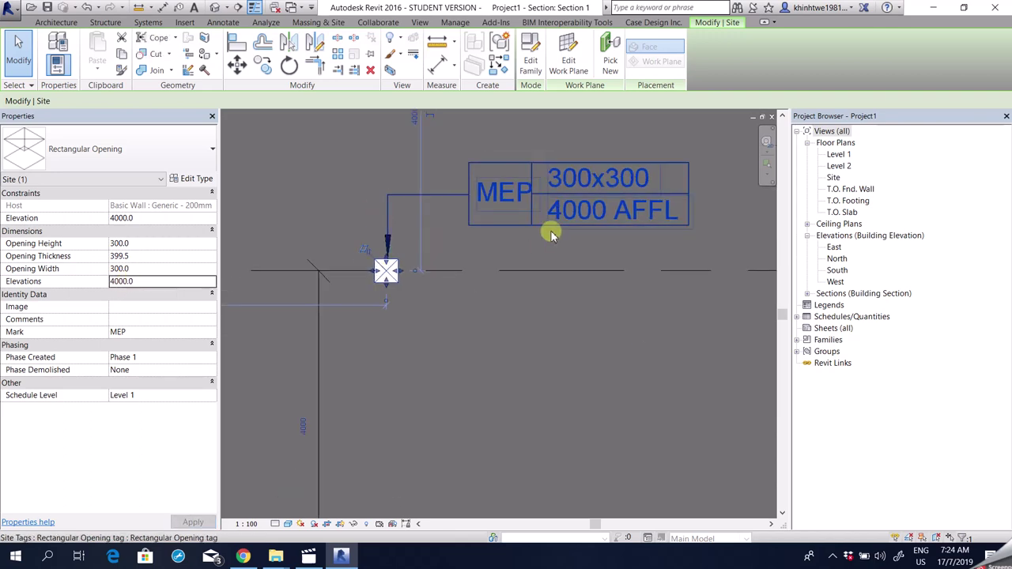
# Check the tag's AFFL elevation against the rectangular opening's properties and the vertical dimension beside it
pyautogui.scroll(2, 652, 219)
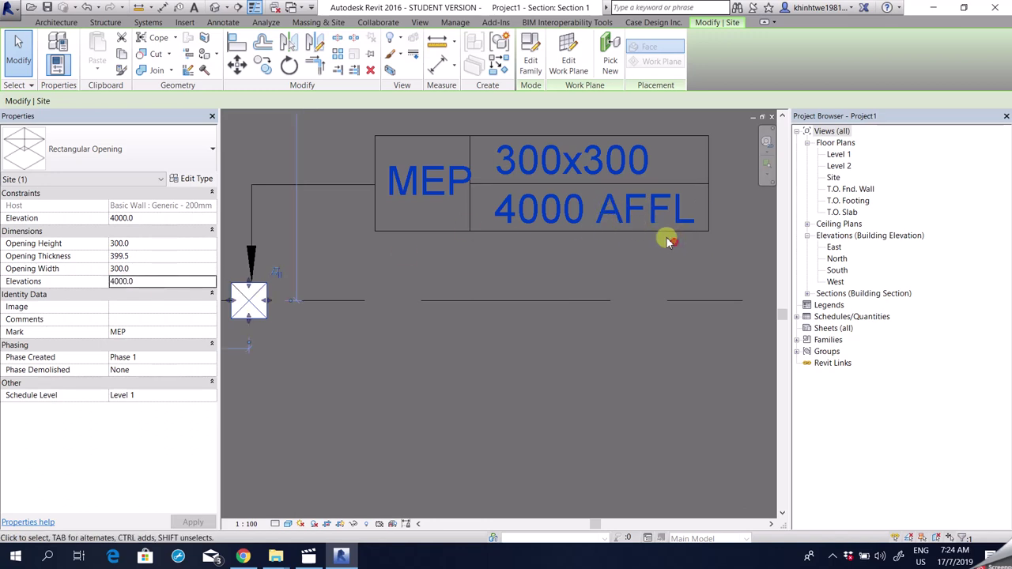
pyautogui.click(591, 245)
pyautogui.scroll(-3, 599, 244)
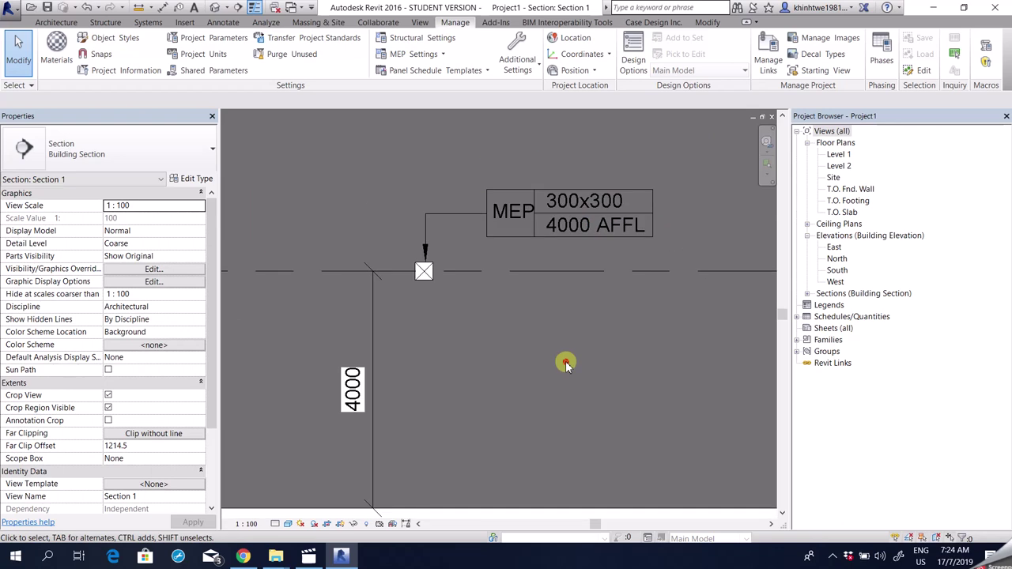
pyautogui.scroll(2, 632, 335)
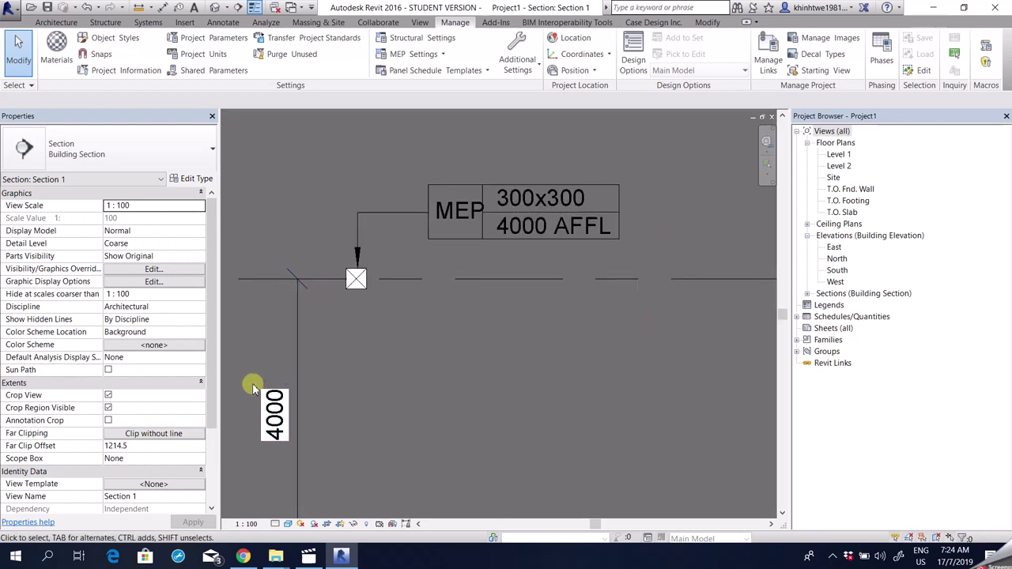
pyautogui.scroll(-2, 508, 291)
pyautogui.click(429, 234)
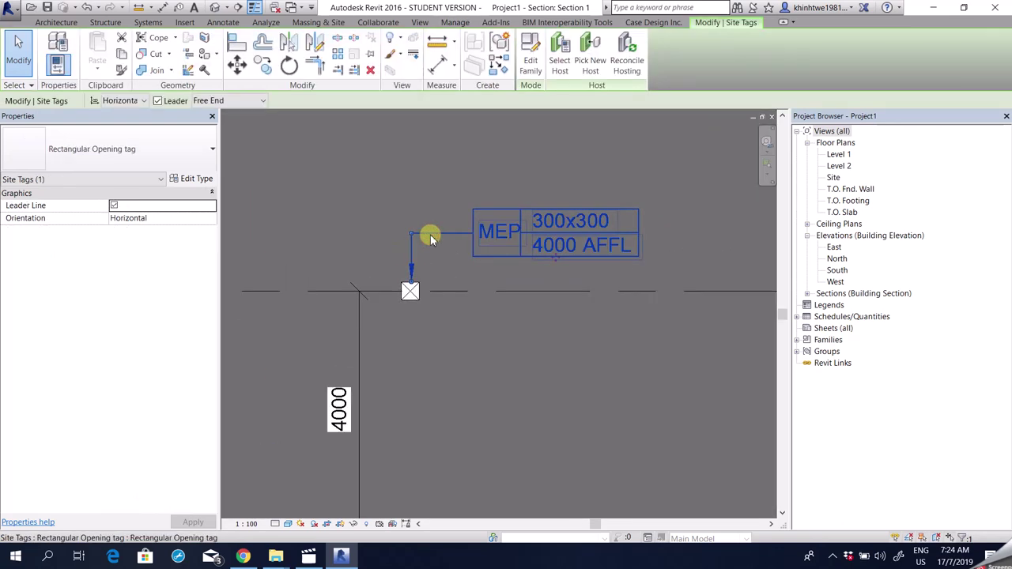
pyautogui.scroll(1, 429, 234)
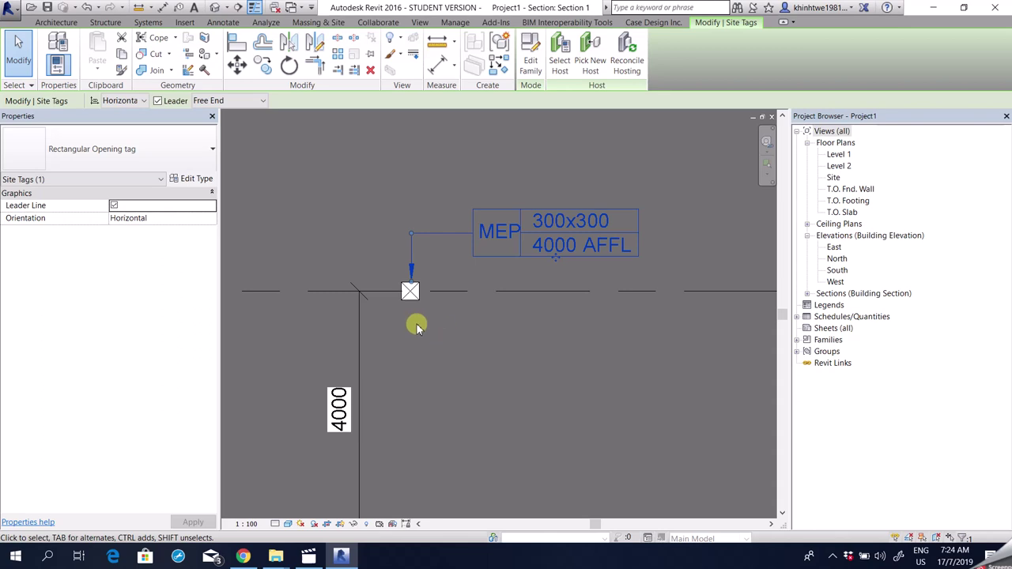
pyautogui.click(512, 403)
pyautogui.scroll(-1, 512, 130)
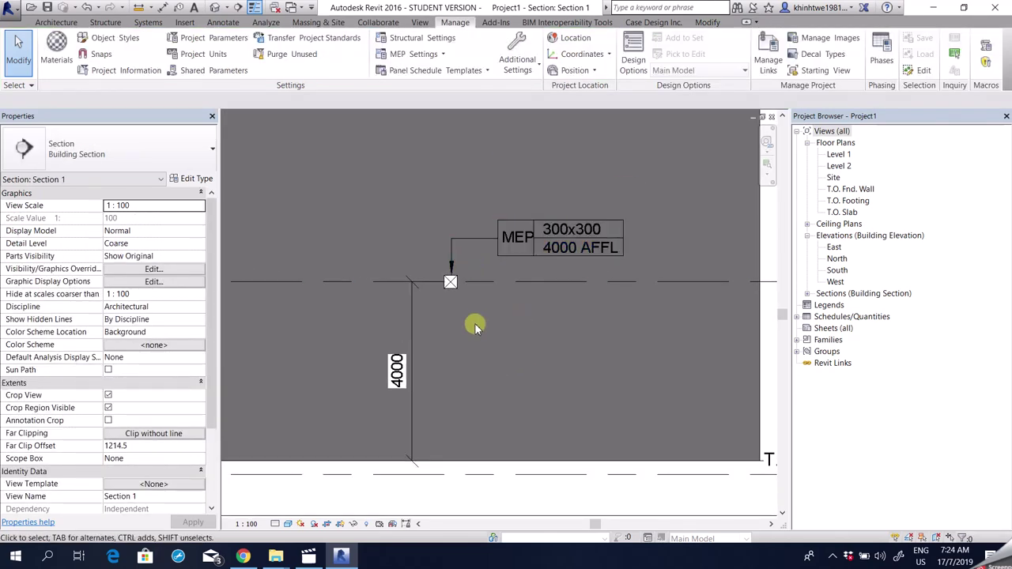
pyautogui.scroll(1, 443, 289)
pyautogui.click(445, 283)
pyautogui.click(473, 368)
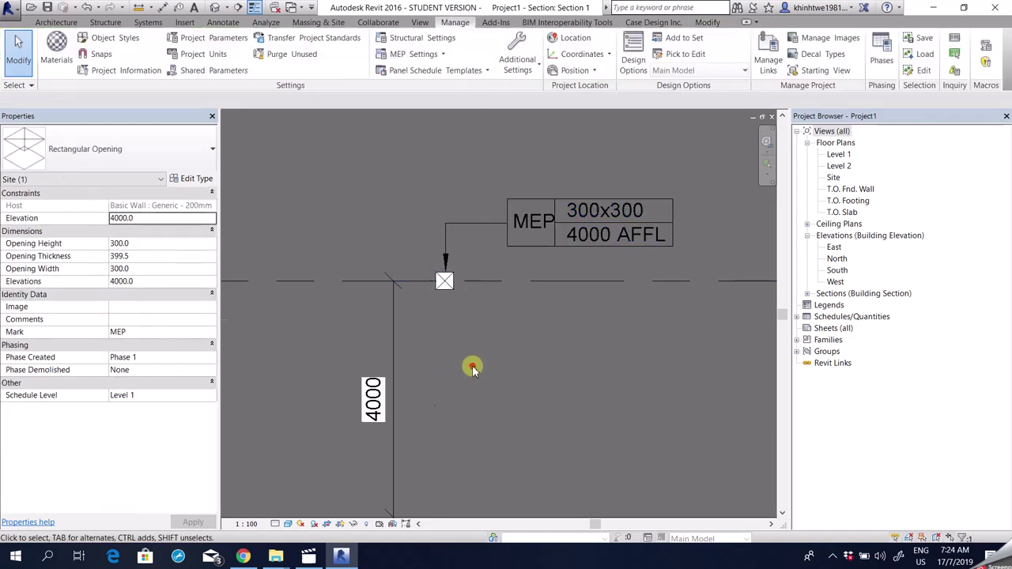
pyautogui.click(394, 372)
pyautogui.scroll(-2, 497, 343)
pyautogui.click(504, 353)
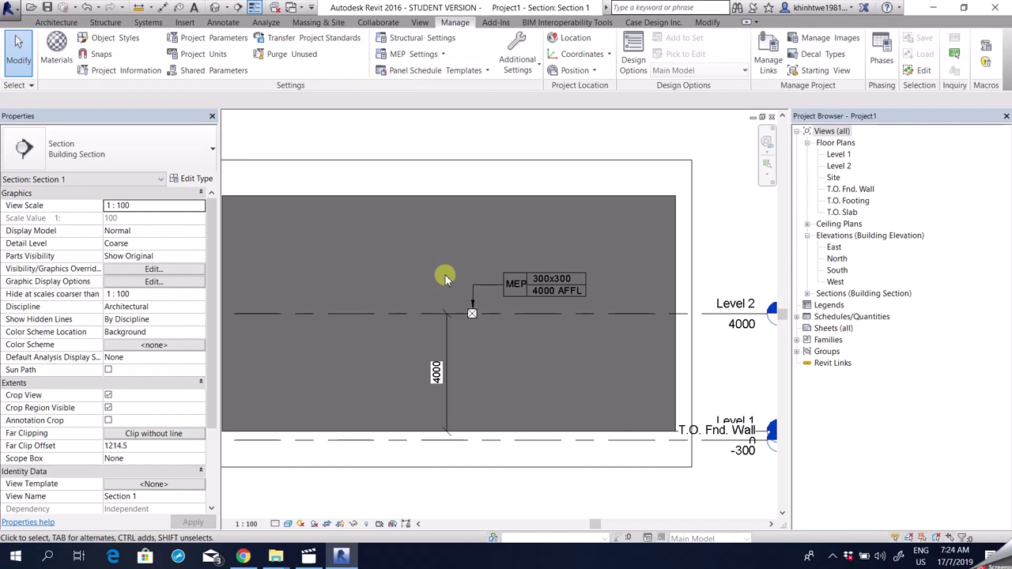
pyautogui.scroll(1, 615, 305)
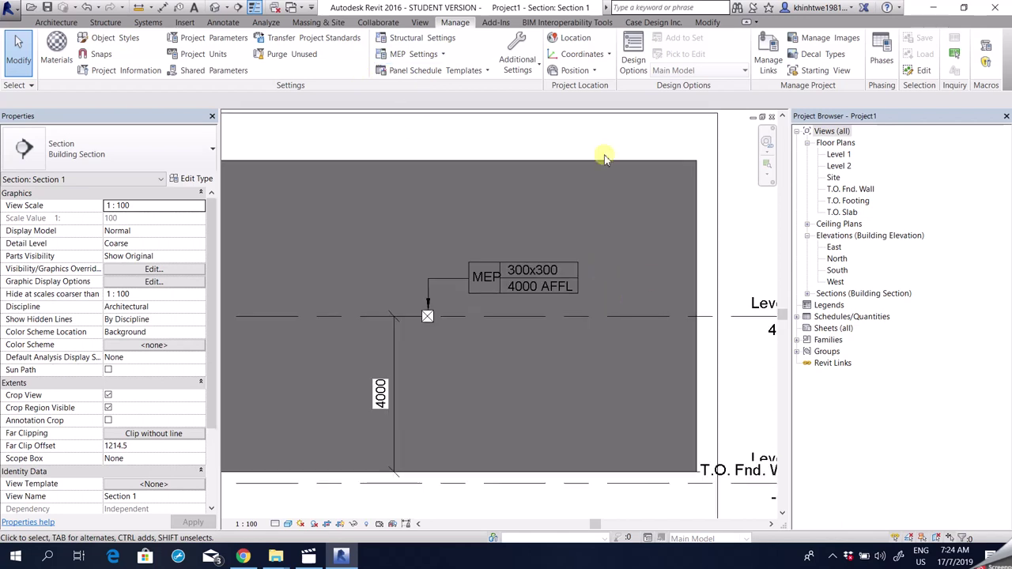
pyautogui.scroll(2, 435, 292)
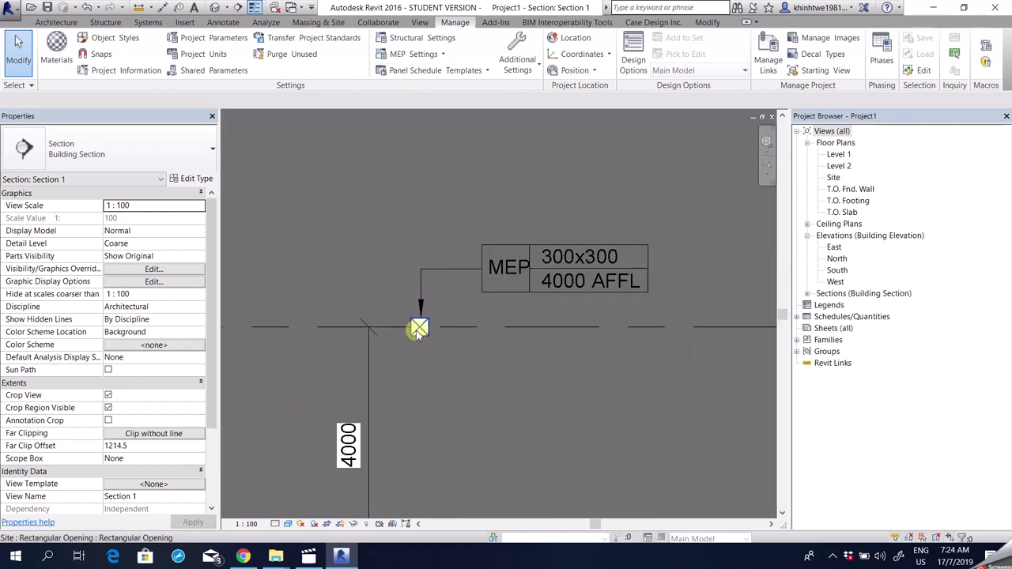
pyautogui.scroll(-1, 576, 255)
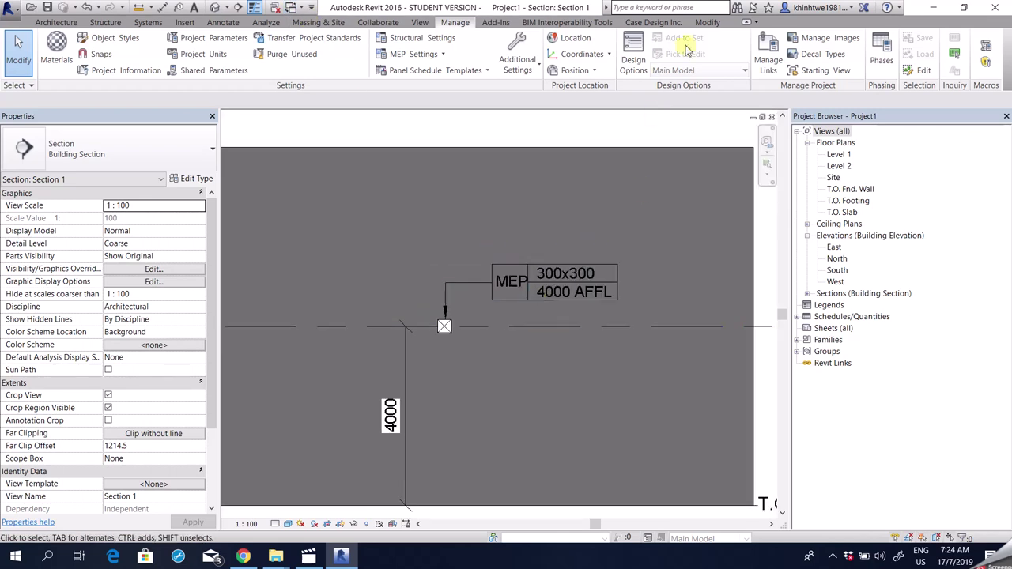
pyautogui.scroll(-1, 547, 312)
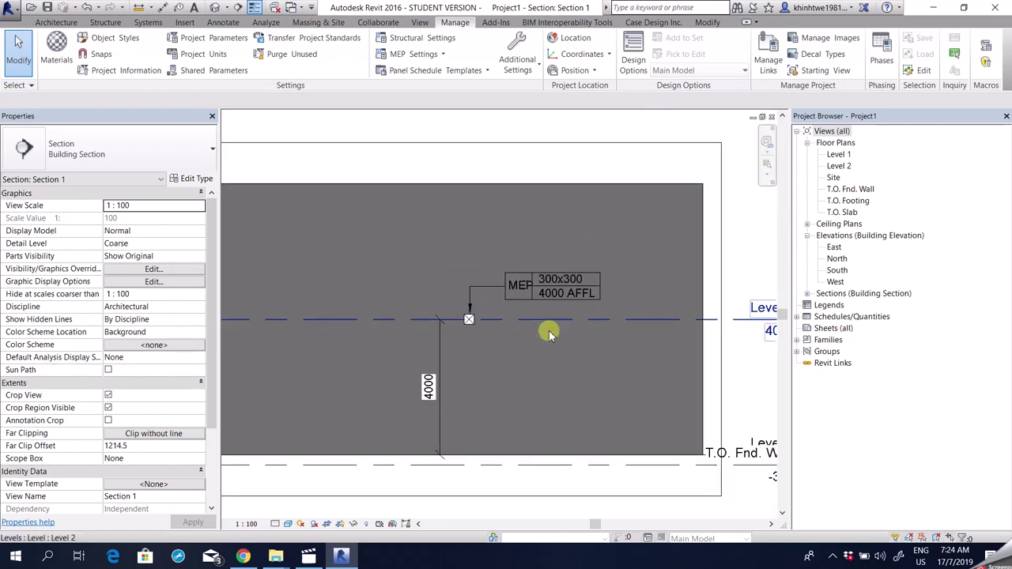
pyautogui.scroll(1, 549, 336)
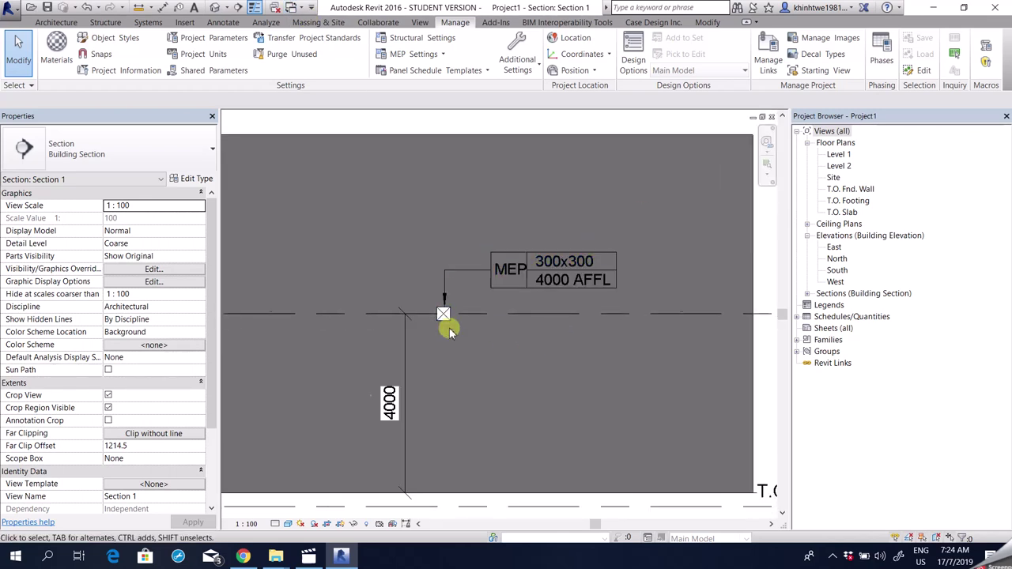
pyautogui.scroll(1, 443, 316)
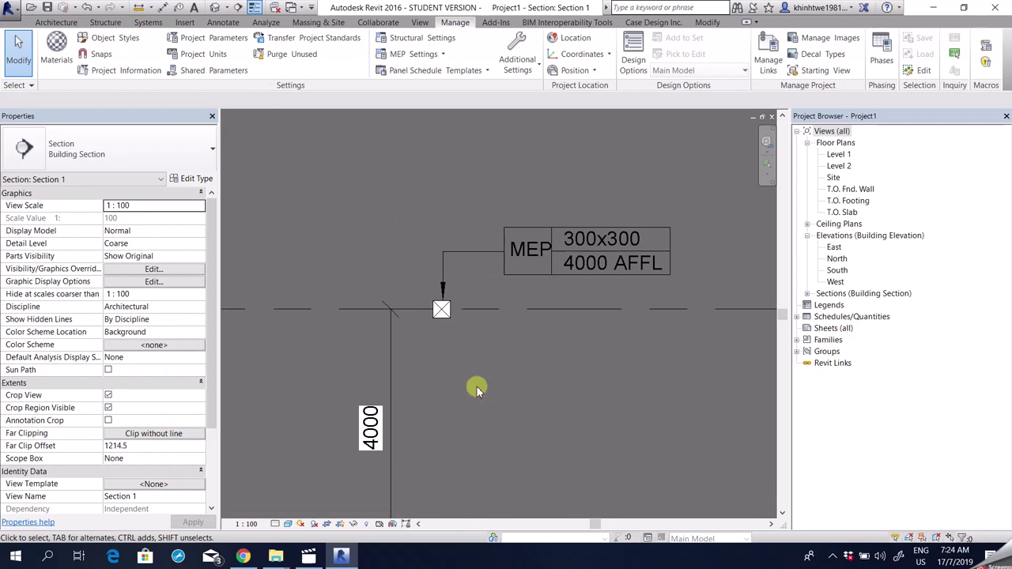